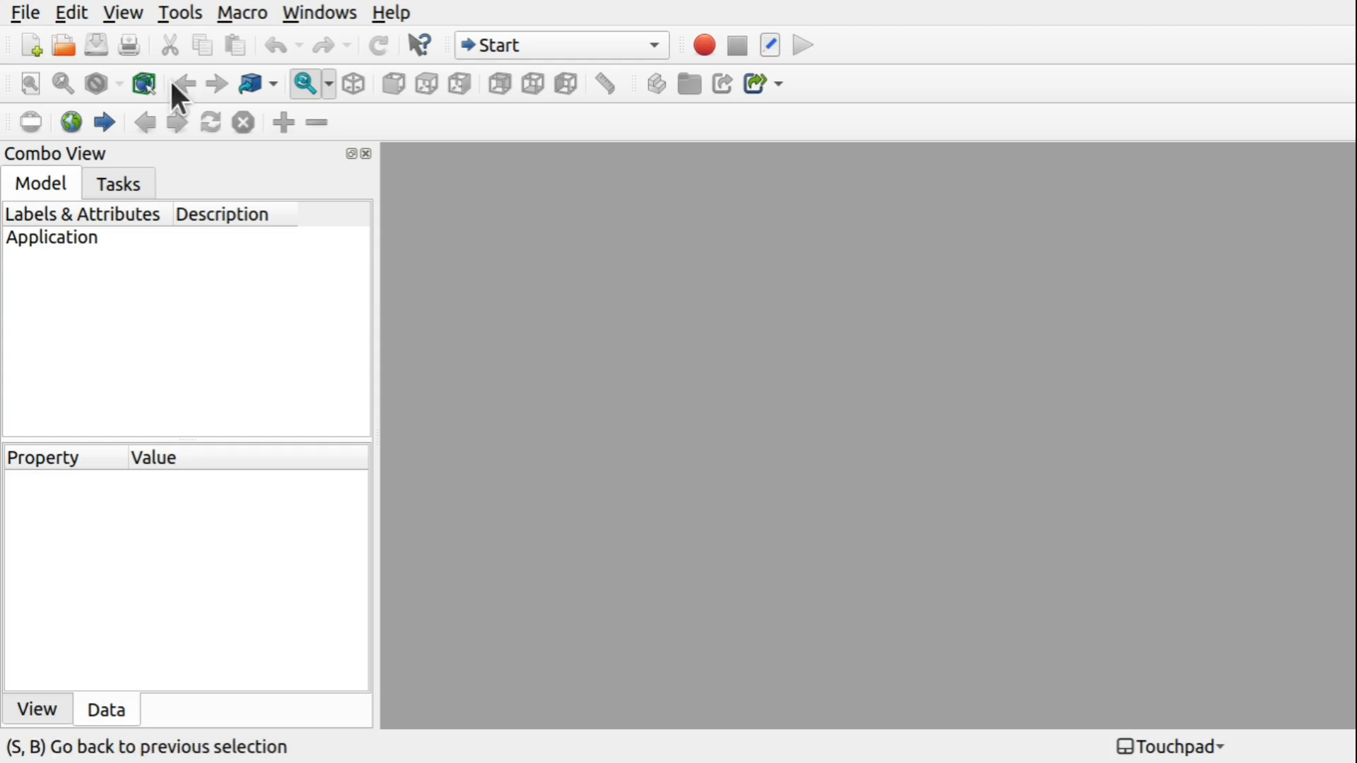
# - Create a new empty document and switch to the Part Design workbench
pyautogui.click(27, 18)
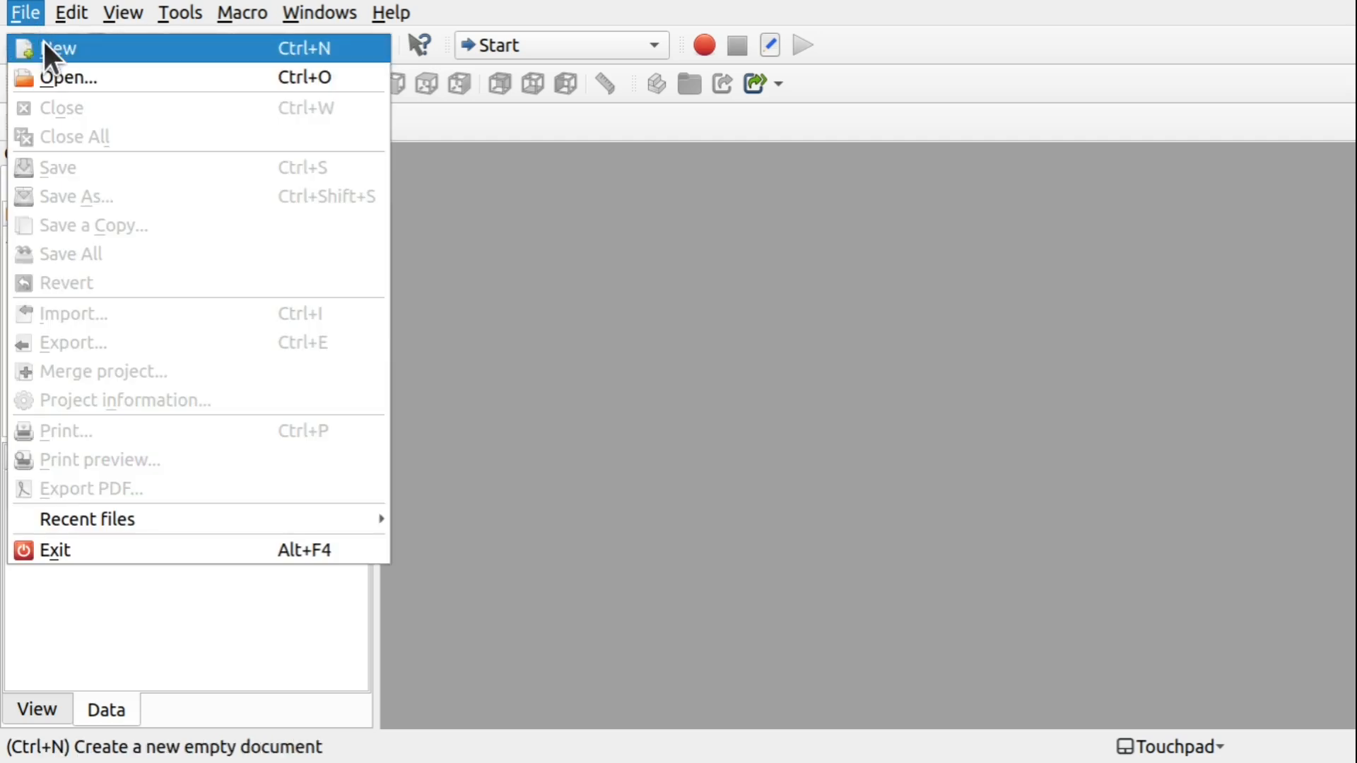
pyautogui.click(45, 48)
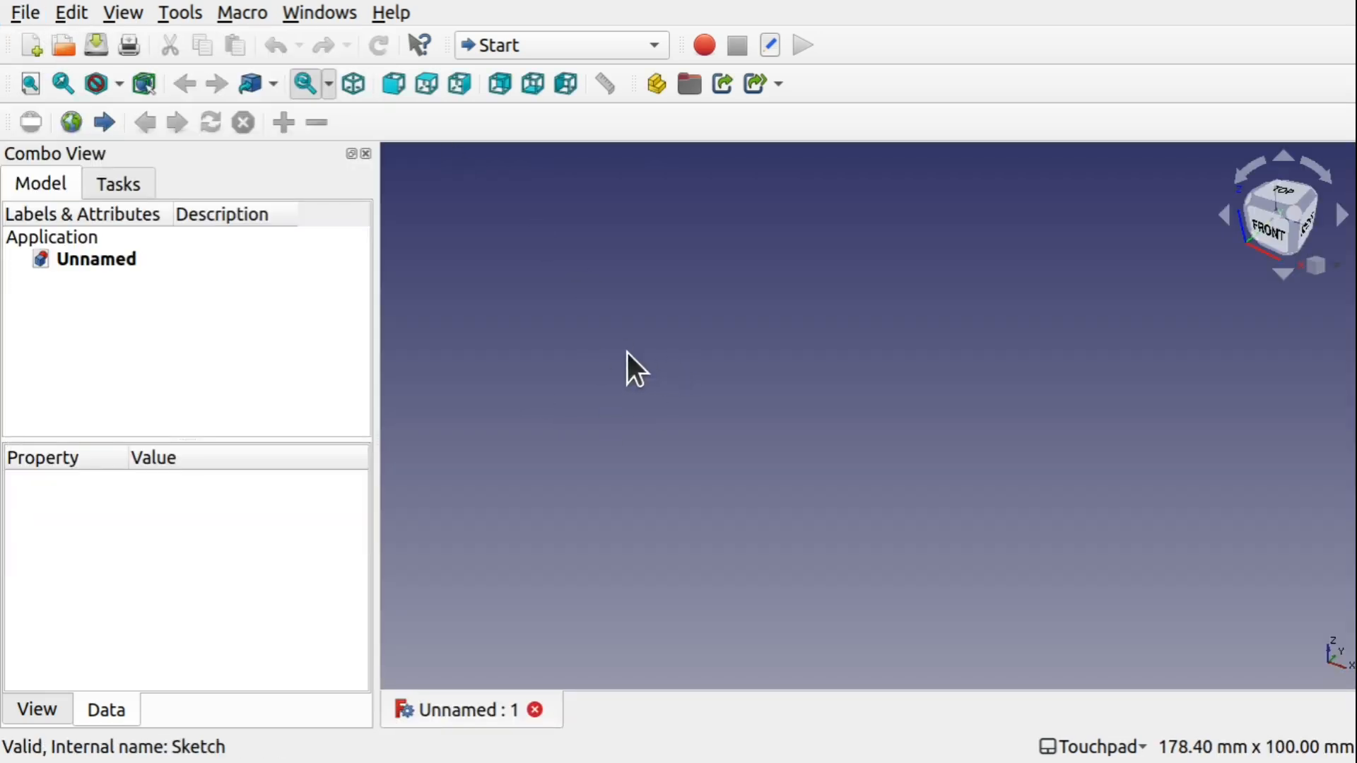
pyautogui.click(554, 46)
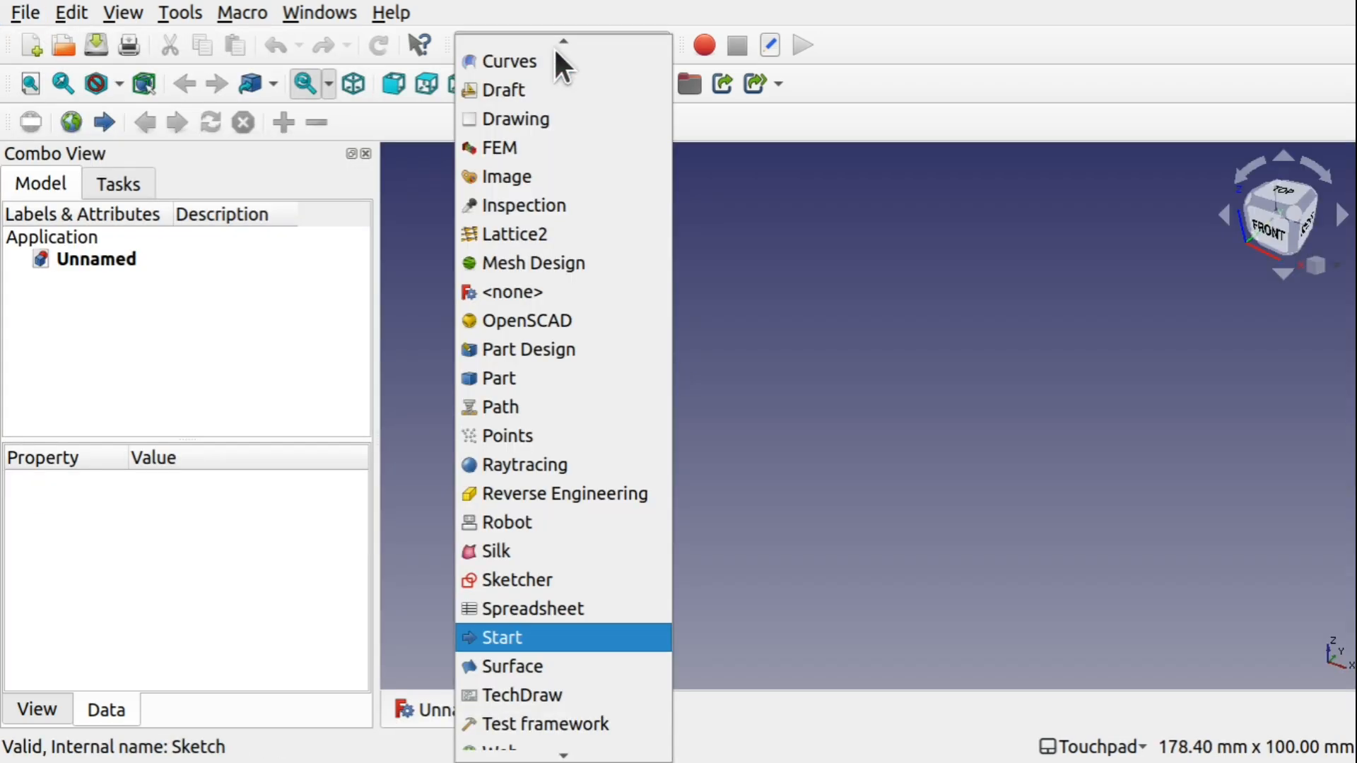
pyautogui.click(583, 350)
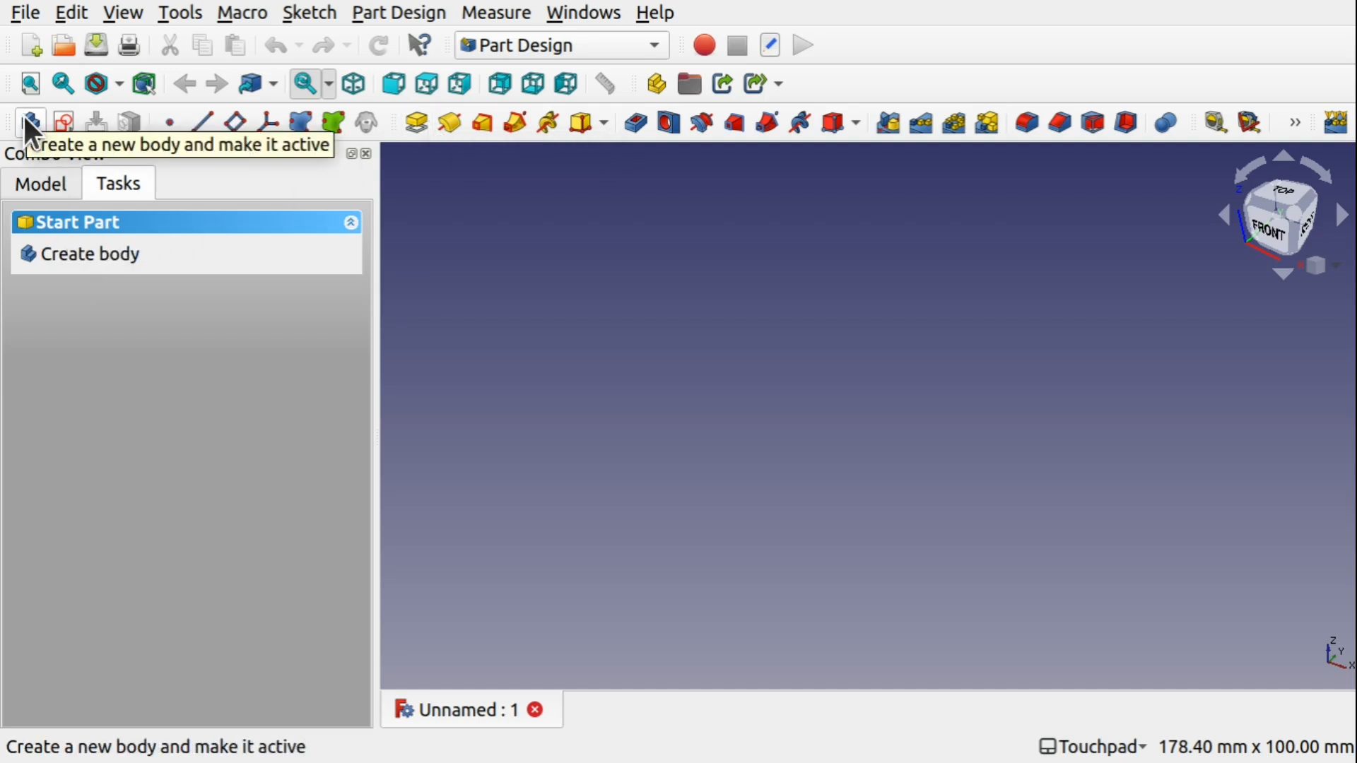
# - Create a new body in the document and inspect its Origin entry in the model tree
pyautogui.click(396, 12)
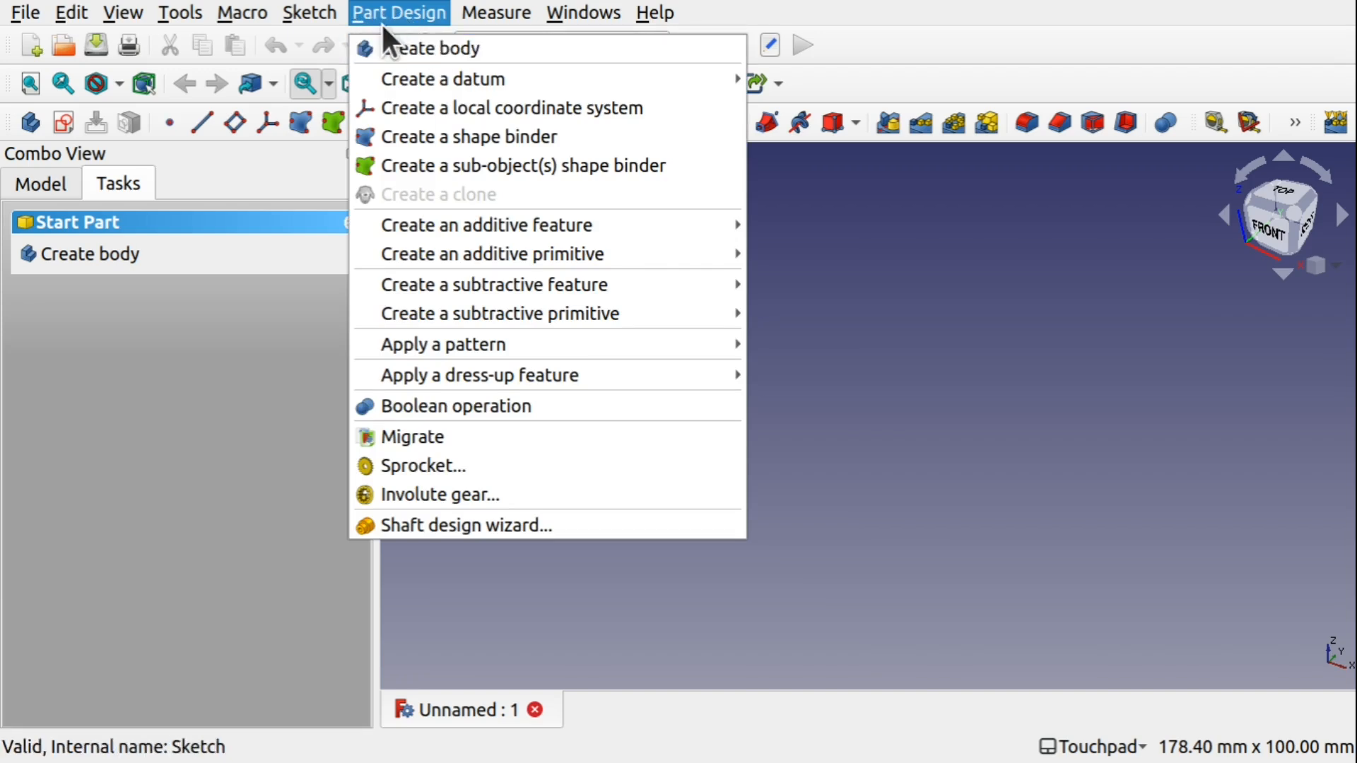
pyautogui.click(406, 20)
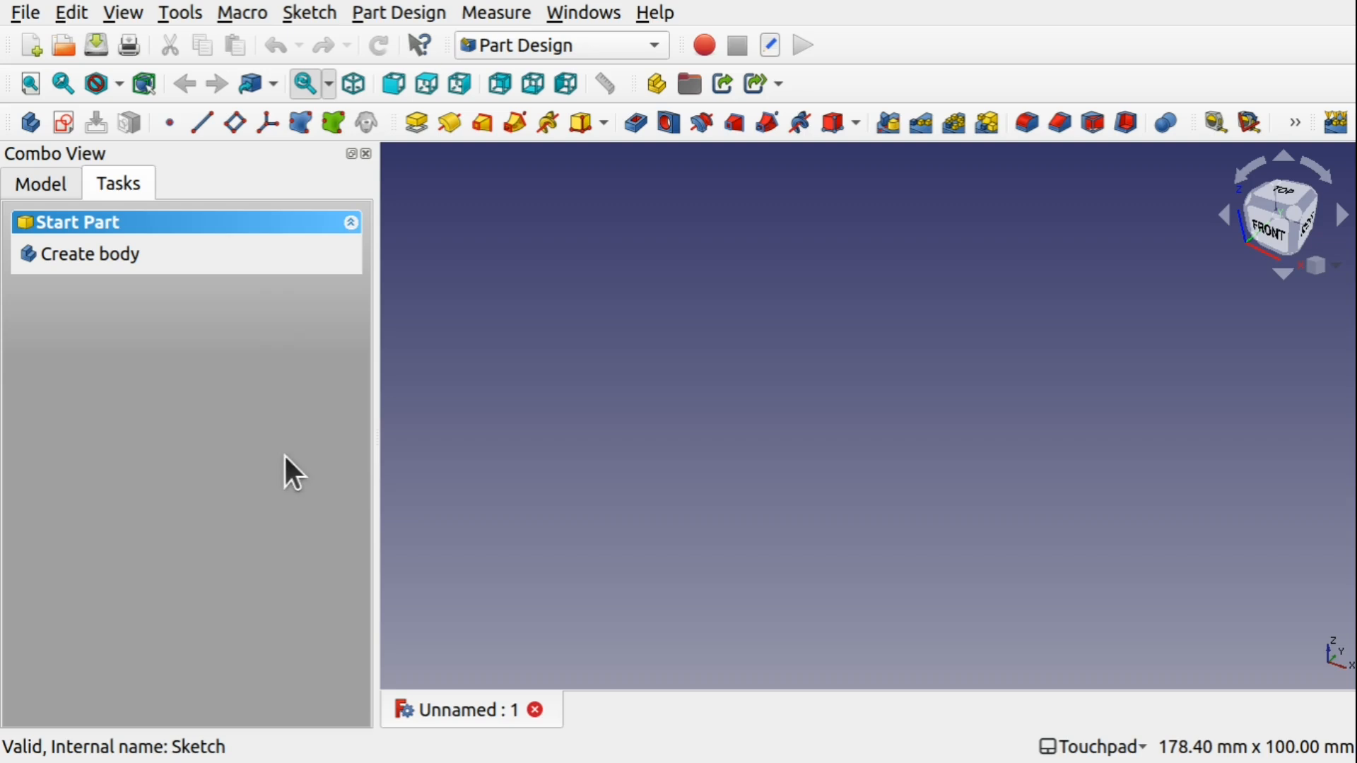
pyautogui.click(108, 253)
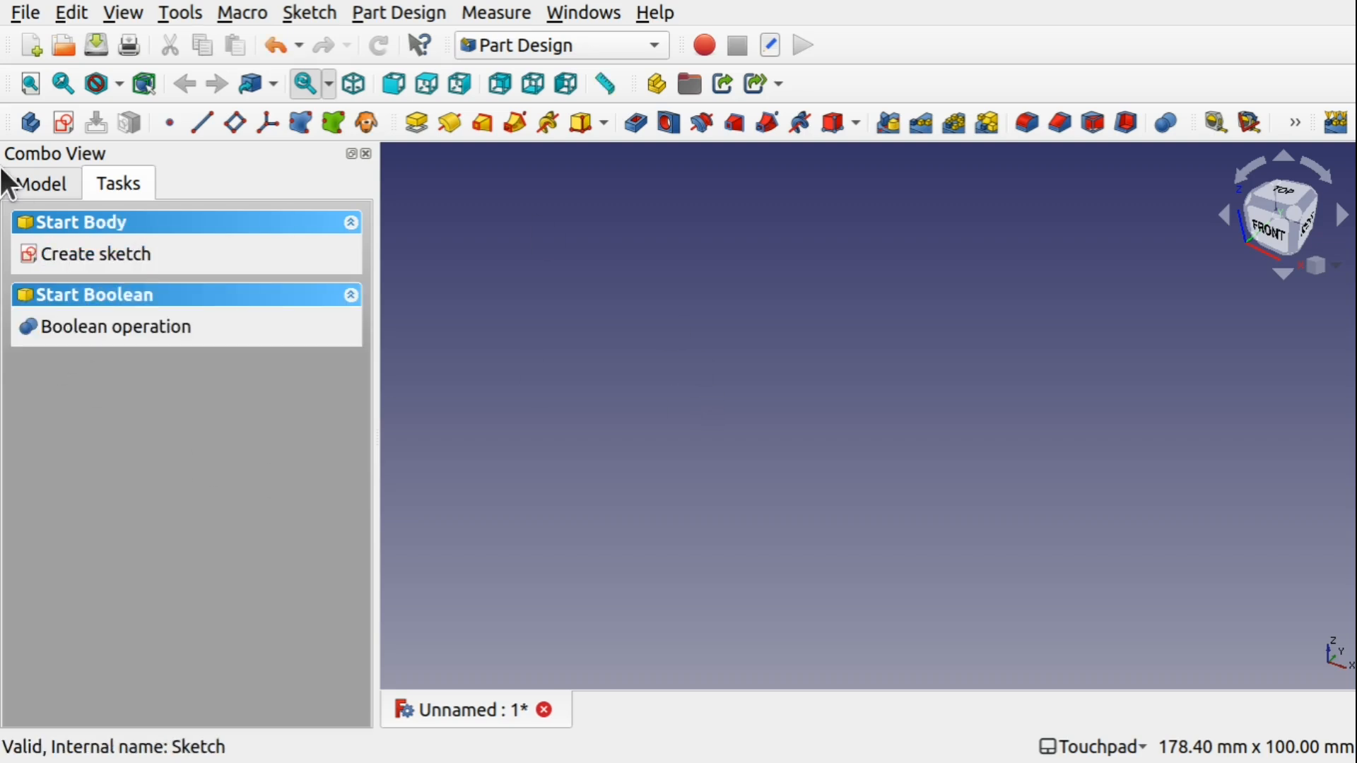
pyautogui.click(36, 189)
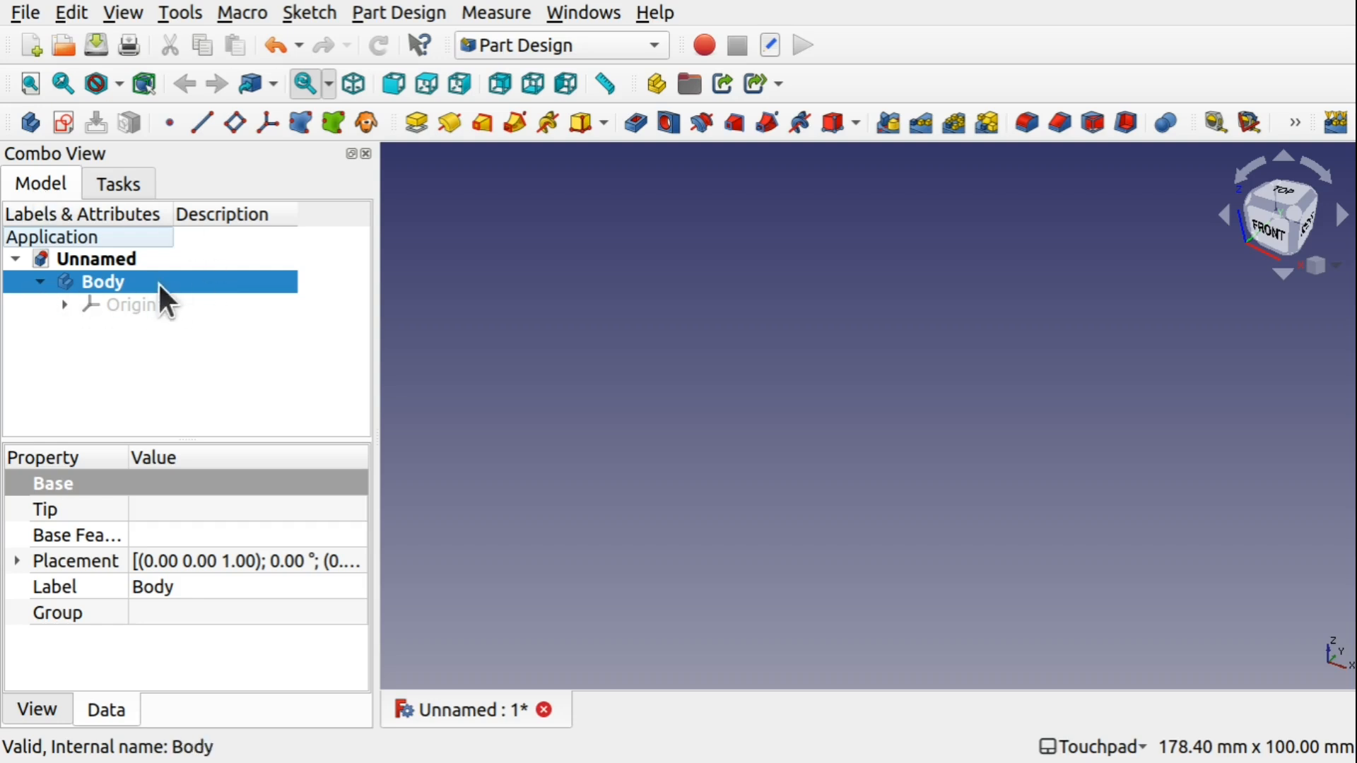
pyautogui.click(130, 303)
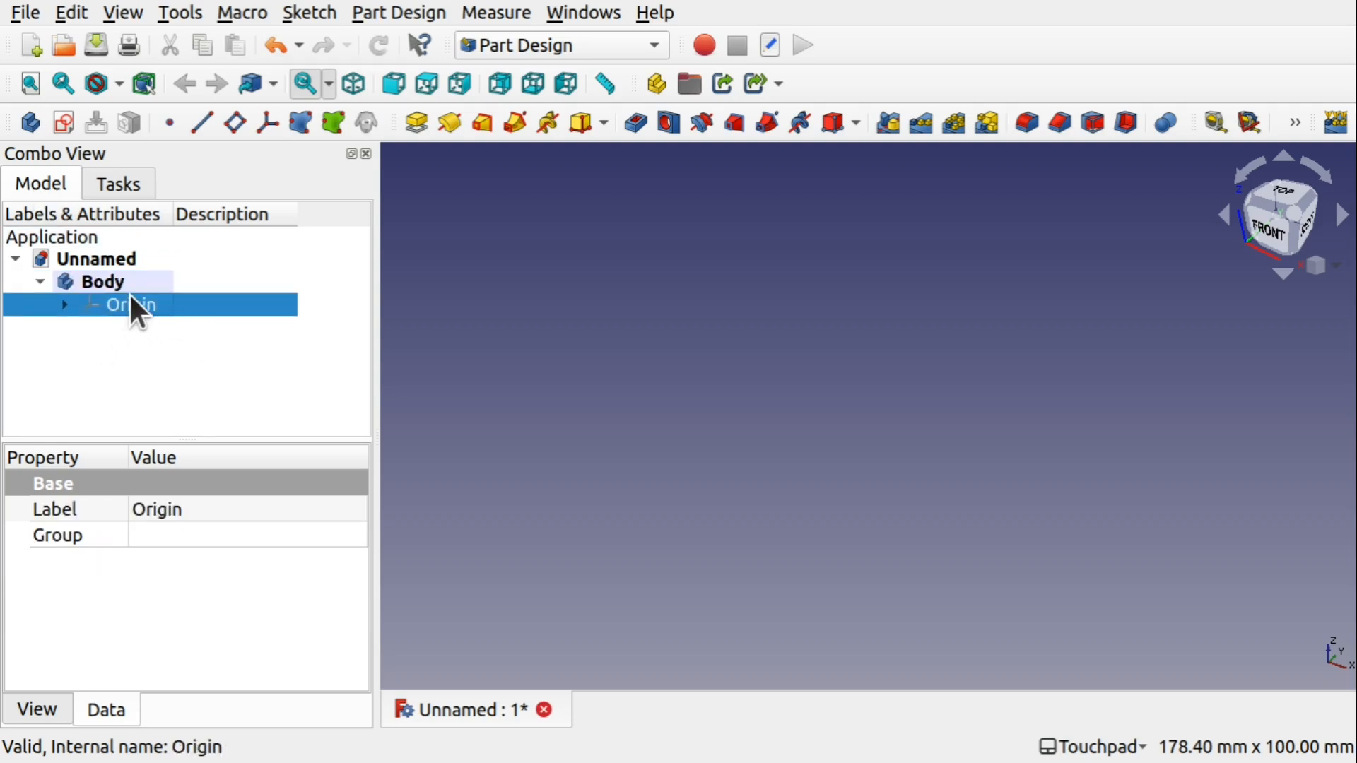
pyautogui.click(118, 185)
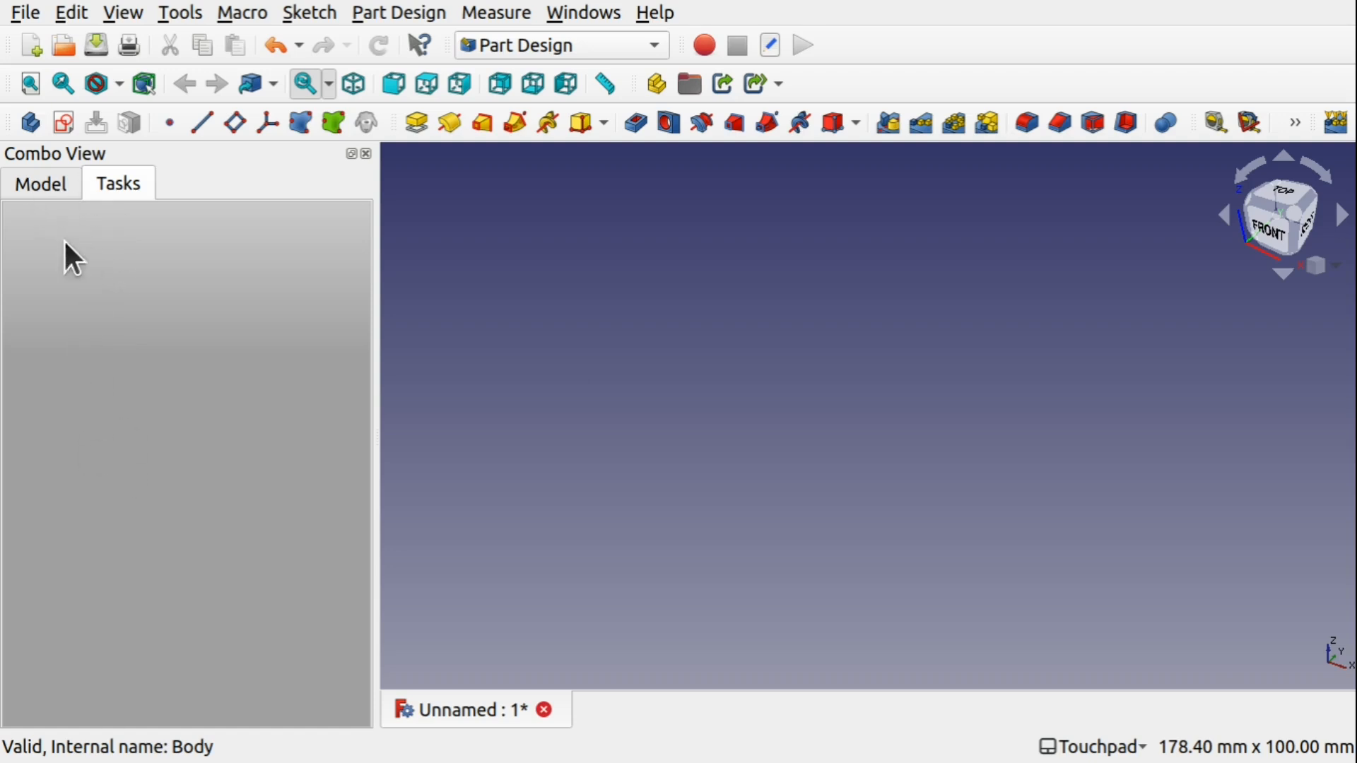
pyautogui.click(49, 183)
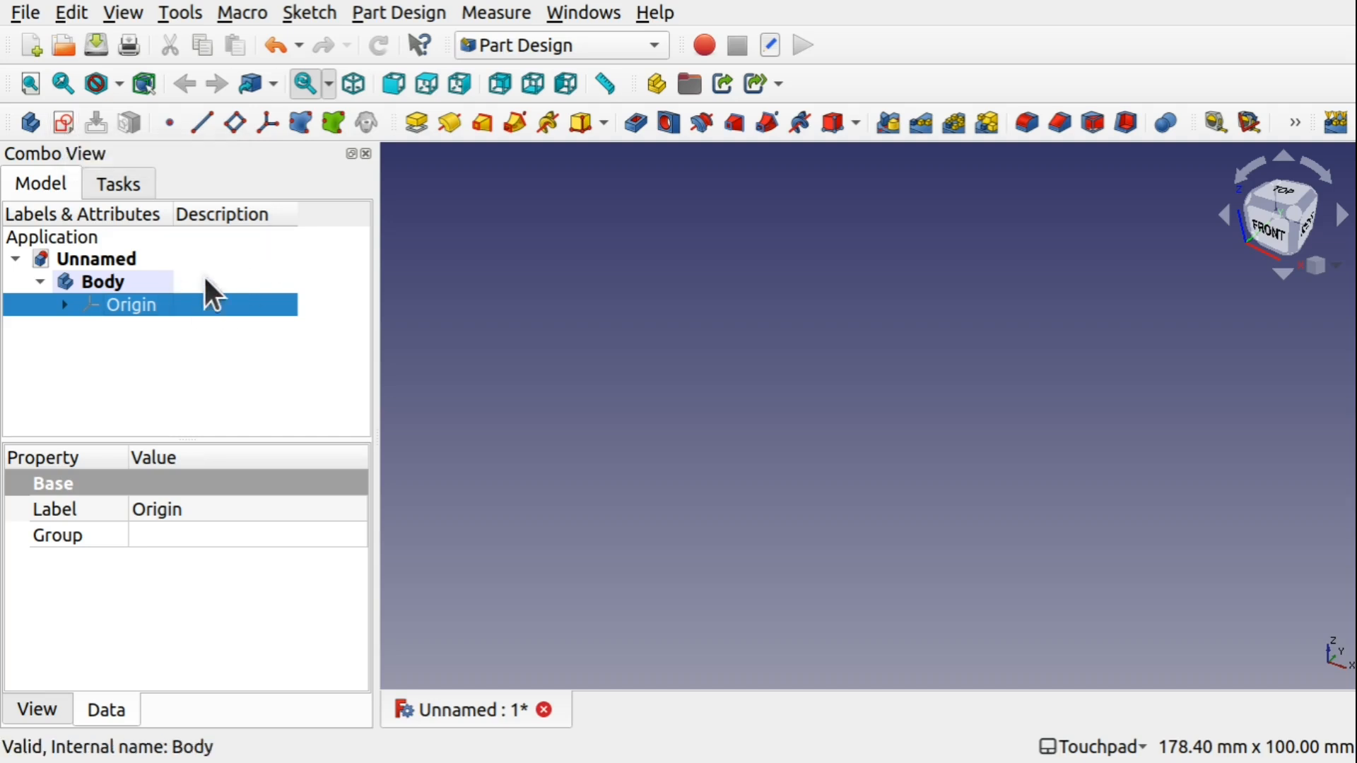
# - Start a new sketch in the body and rotate the view of the three base planes
pyautogui.click(123, 281)
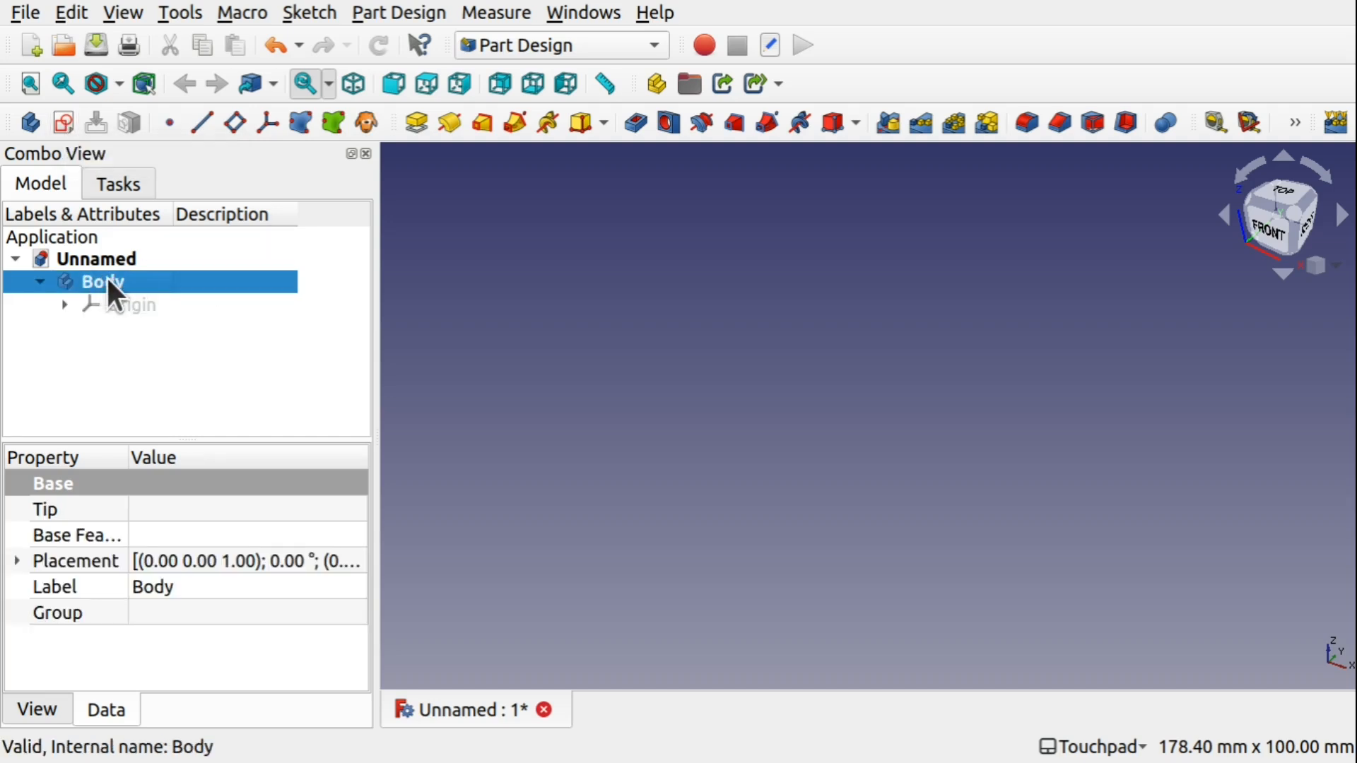
pyautogui.click(62, 126)
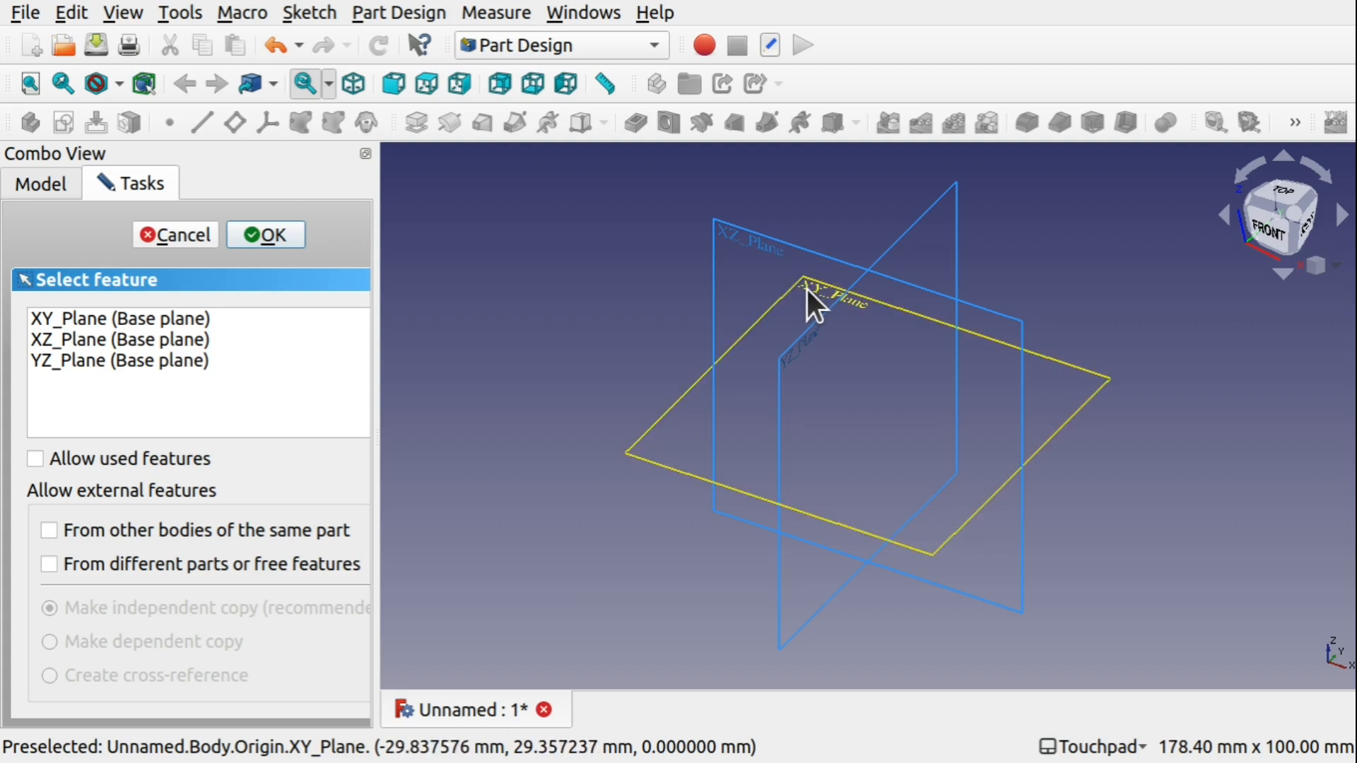
pyautogui.keyDown('alt'); pyautogui.moveTo(818, 280); pyautogui.dragTo(810, 342); pyautogui.keyUp('alt')
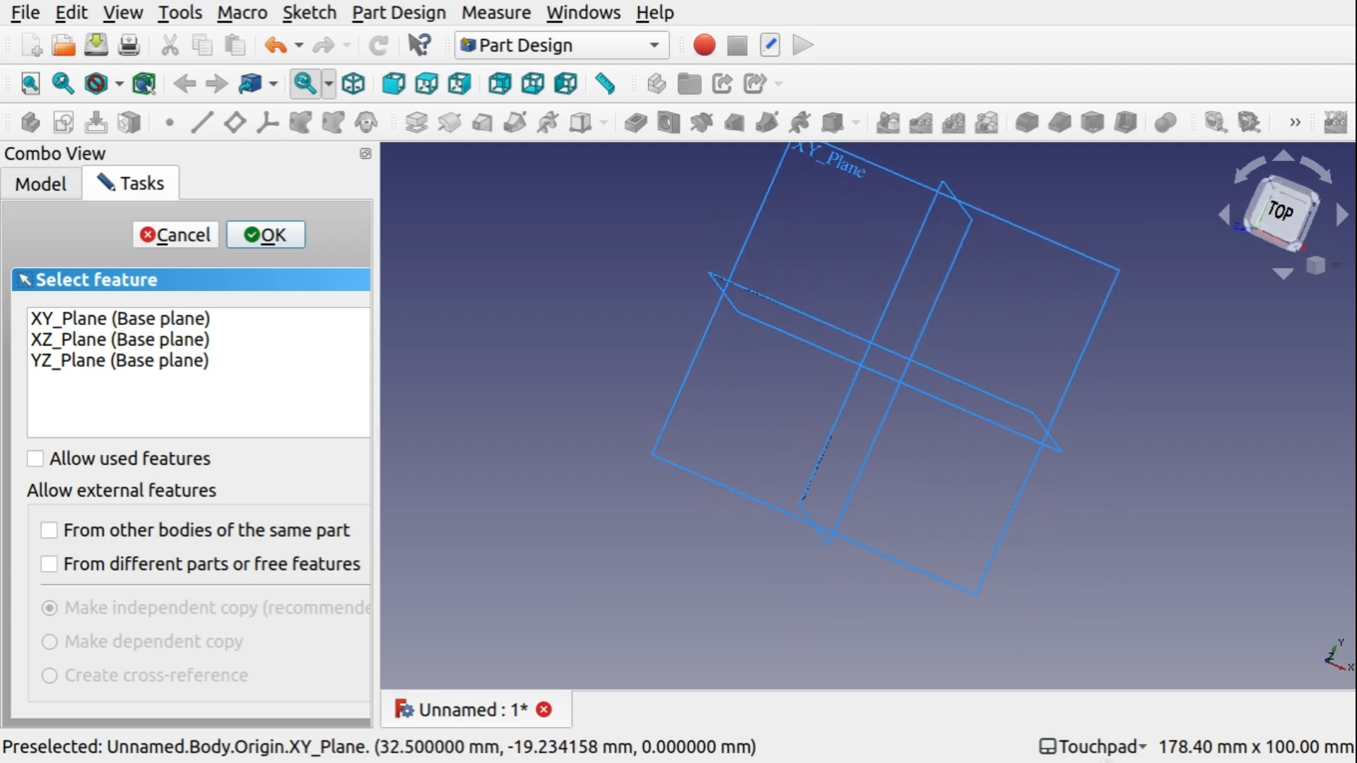
# - Examine the Touchpad navigation controls and the available navigation styles, trying a rotation of the base planes
pyautogui.moveTo(1080, 749)
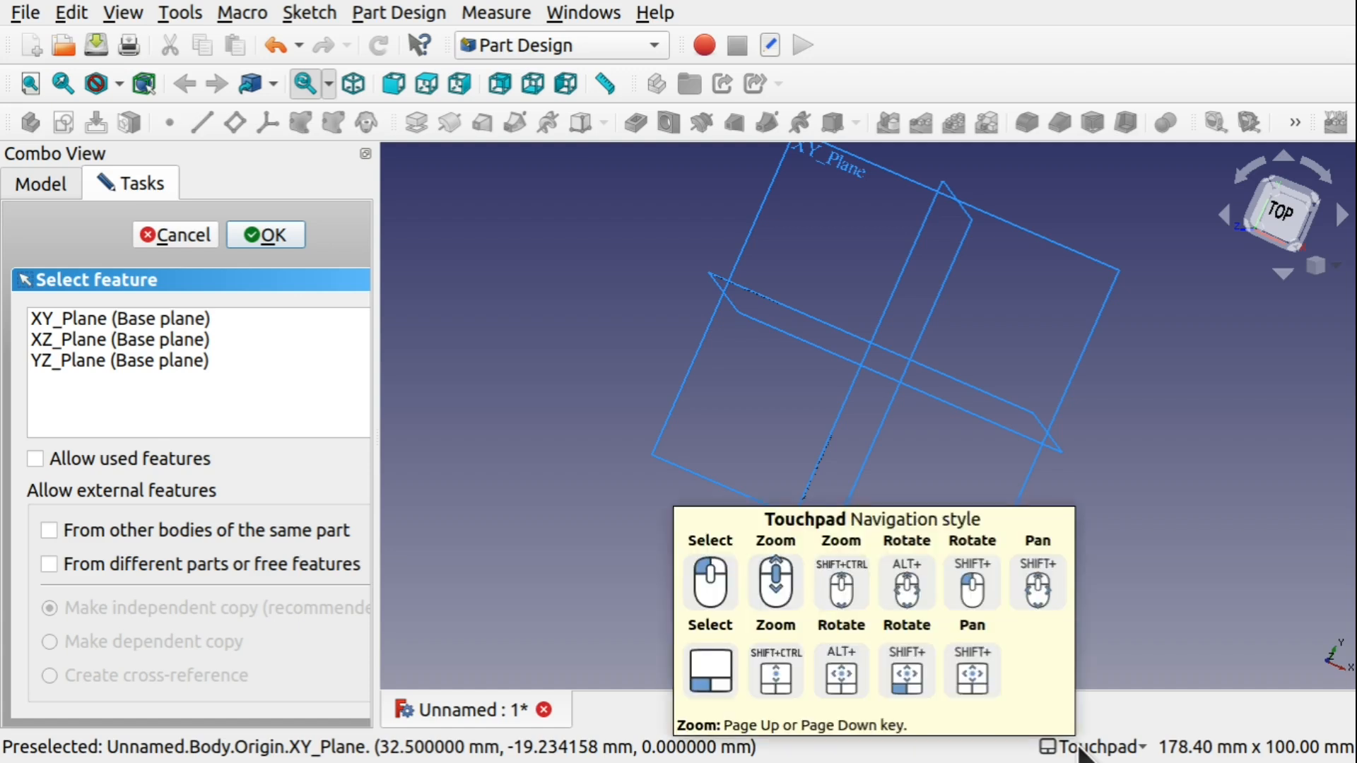
pyautogui.click(1082, 749)
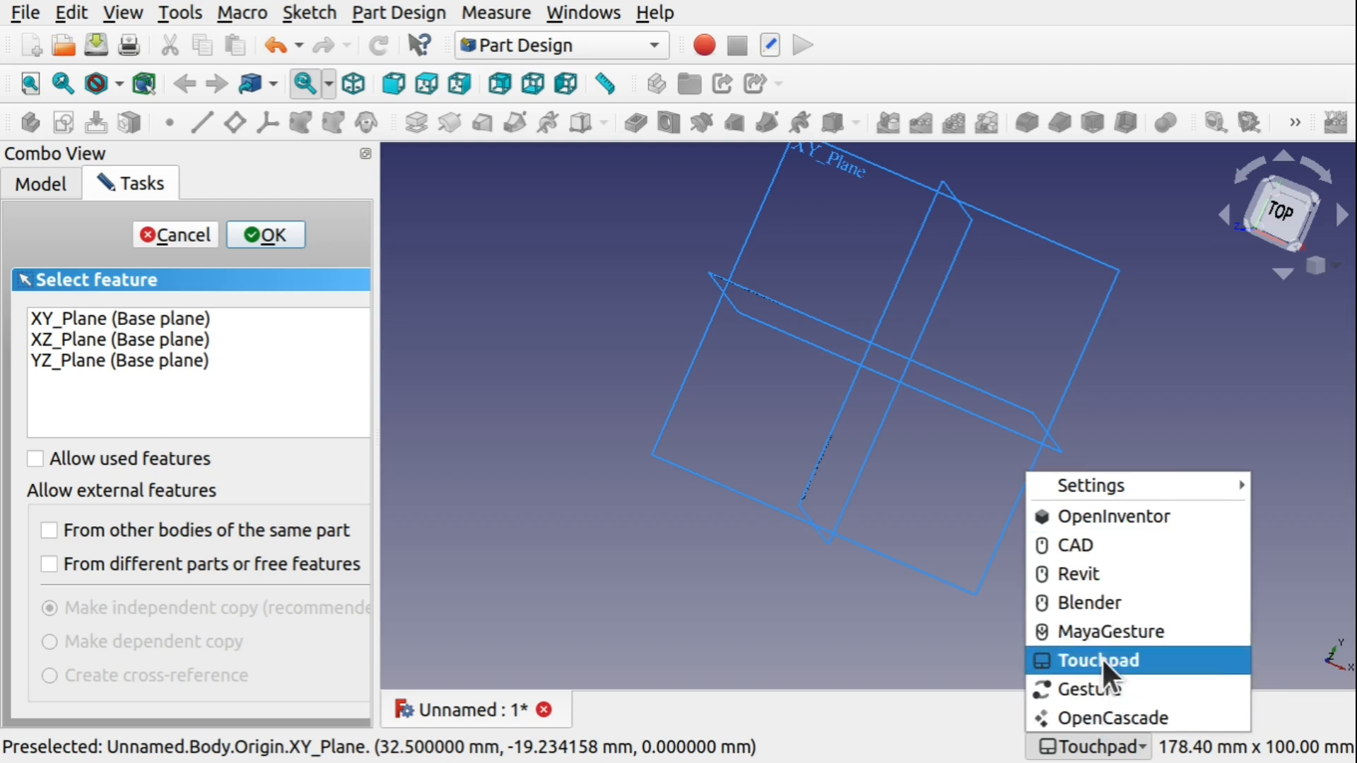
pyautogui.click(1082, 748)
pyautogui.click(1082, 749)
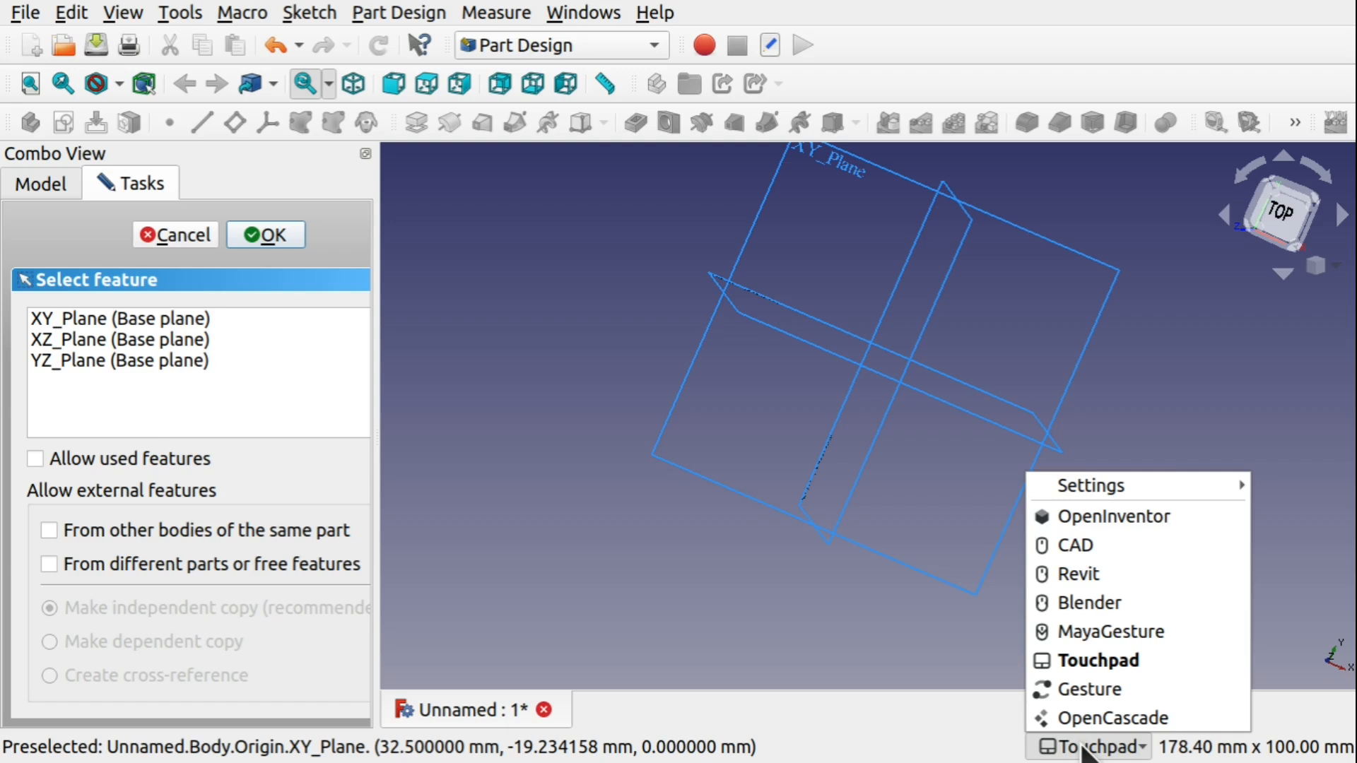
pyautogui.click(1082, 747)
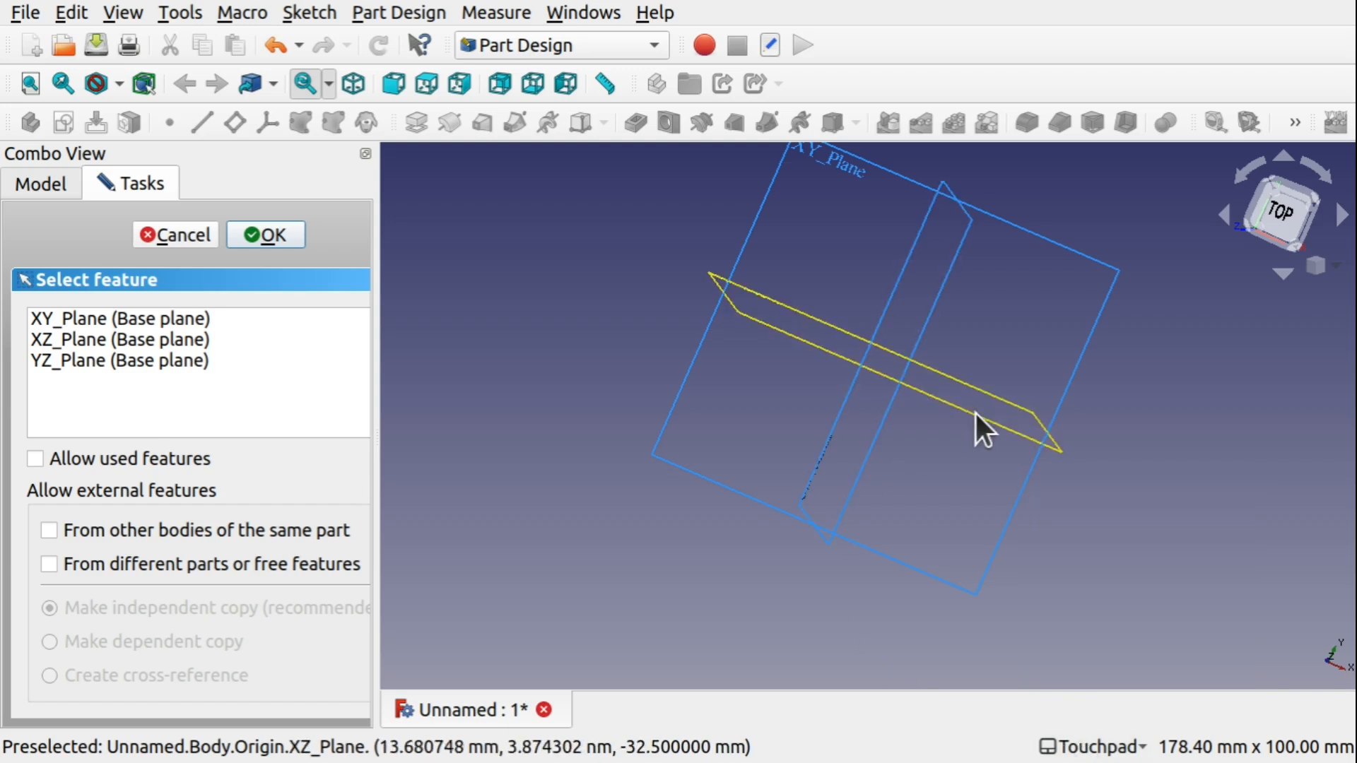
pyautogui.moveTo(946, 498)
pyautogui.keyDown('alt'); pyautogui.mouseDown()
pyautogui.moveTo(885, 425)
pyautogui.moveTo(867, 355)
pyautogui.moveTo(920, 472)
pyautogui.moveTo(1022, 506)
pyautogui.moveTo(1166, 418)
pyautogui.moveTo(1211, 425)
pyautogui.moveTo(1060, 351)
pyautogui.moveTo(786, 340)
pyautogui.moveTo(643, 476)
pyautogui.moveTo(921, 533)
pyautogui.moveTo(1100, 473)
pyautogui.moveTo(1095, 369)
pyautogui.moveTo(909, 448)
pyautogui.moveTo(940, 481)
pyautogui.mouseUp(); pyautogui.keyUp('alt')
pyautogui.click(1094, 747)
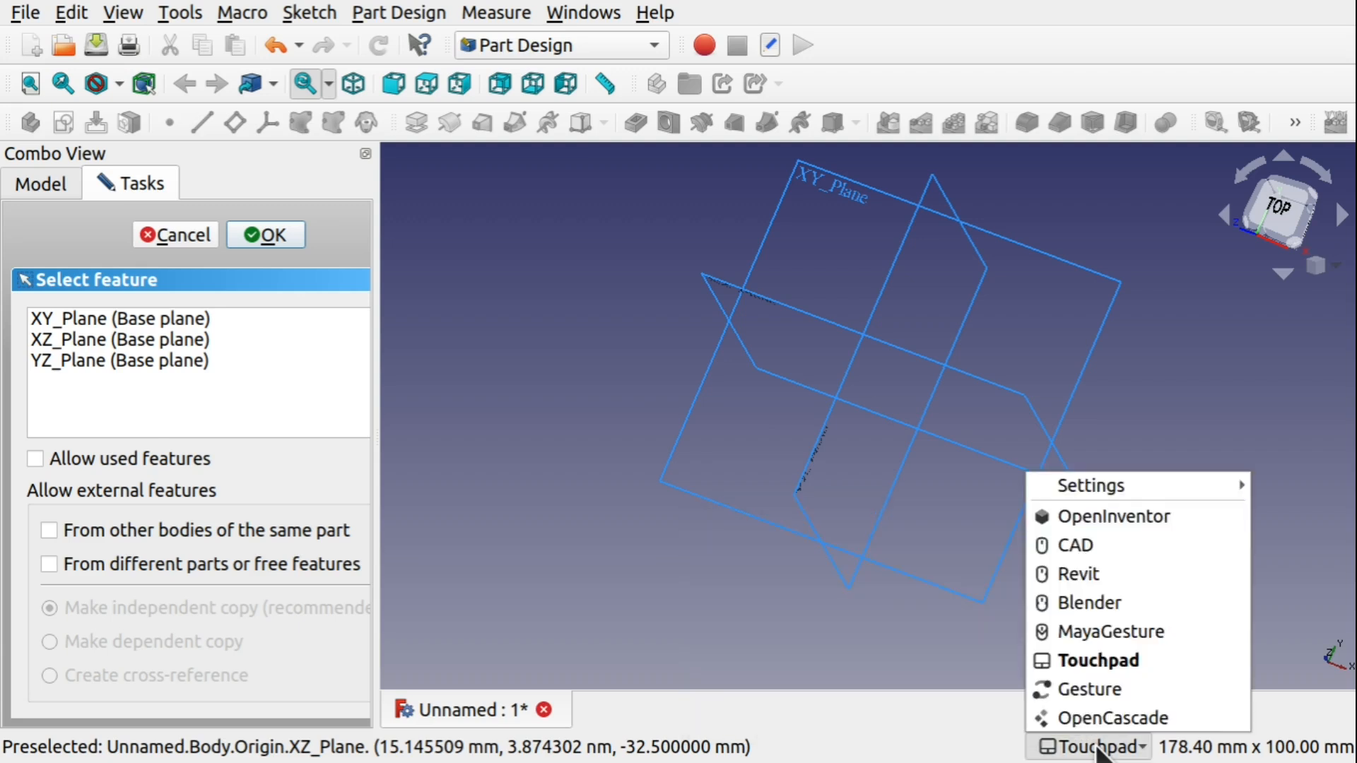
pyautogui.click(1098, 748)
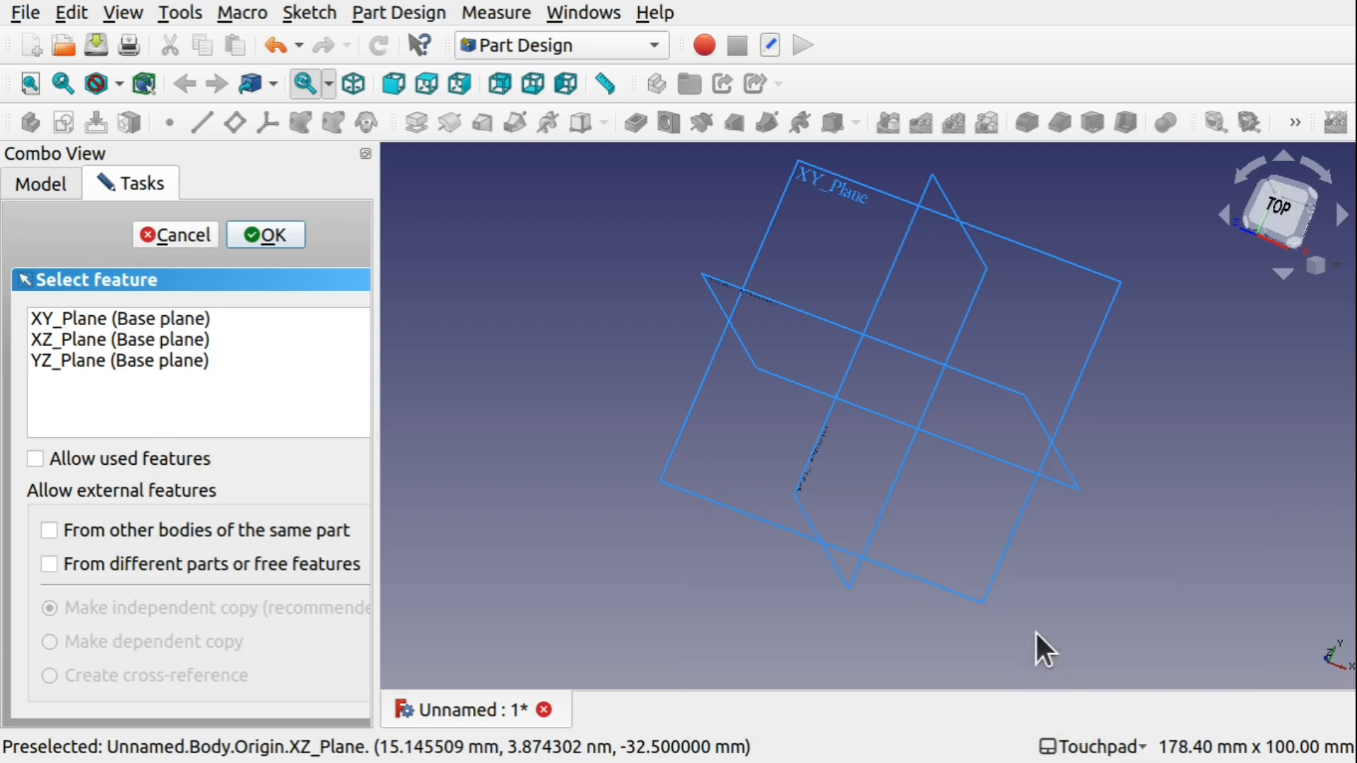
pyautogui.moveTo(1074, 751)
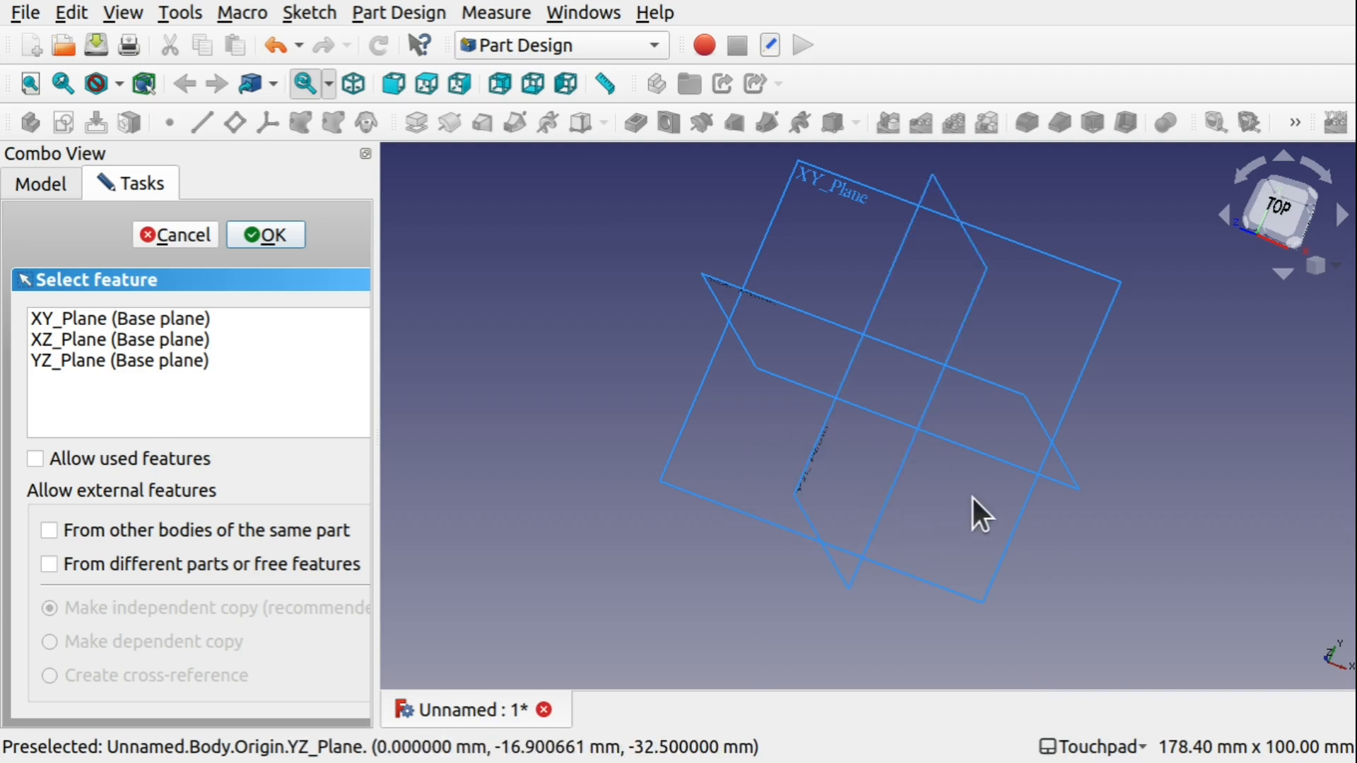
# - Choose XY_Plane among the base planes as the sketch's support and open the sketch for editing
pyautogui.keyDown('alt'); pyautogui.moveTo(973, 498); pyautogui.dragTo(770, 268); pyautogui.keyUp('alt')
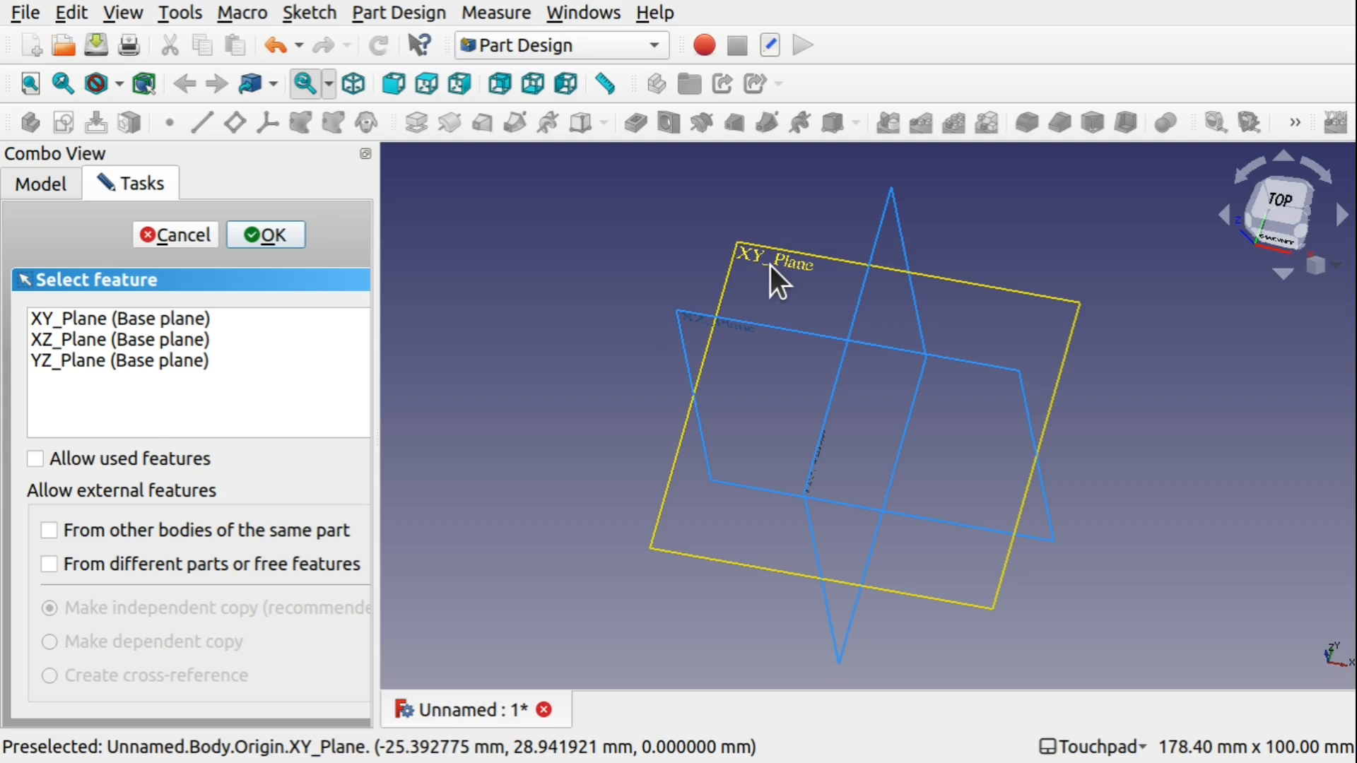
pyautogui.click(783, 256)
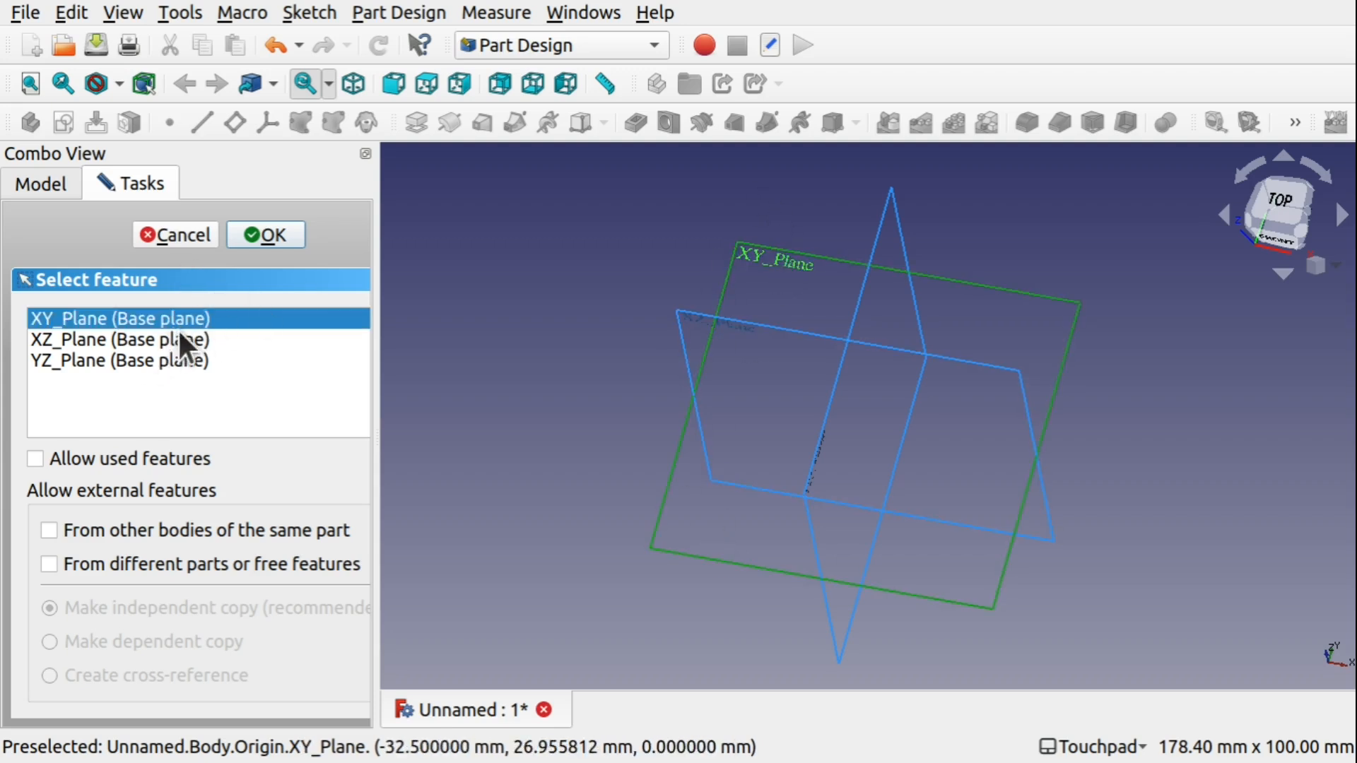
pyautogui.click(159, 338)
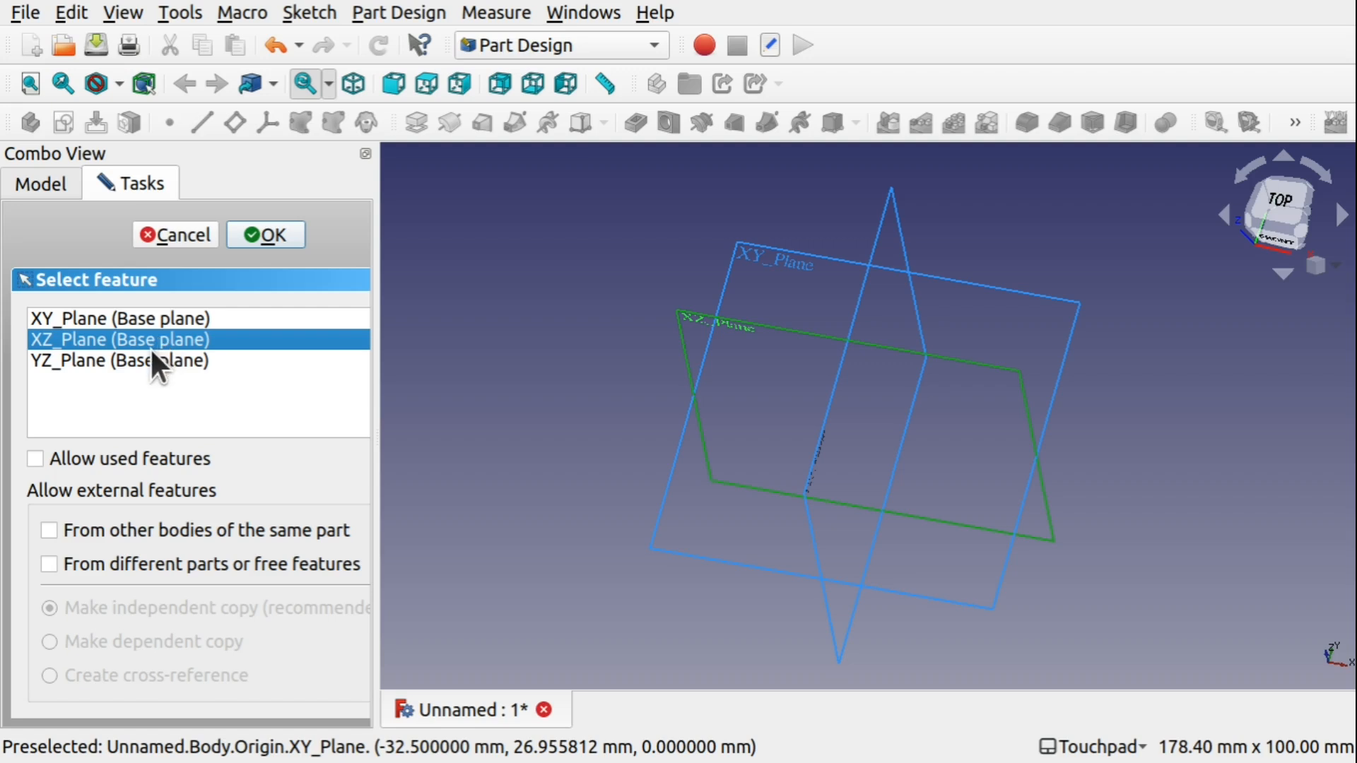
pyautogui.click(123, 319)
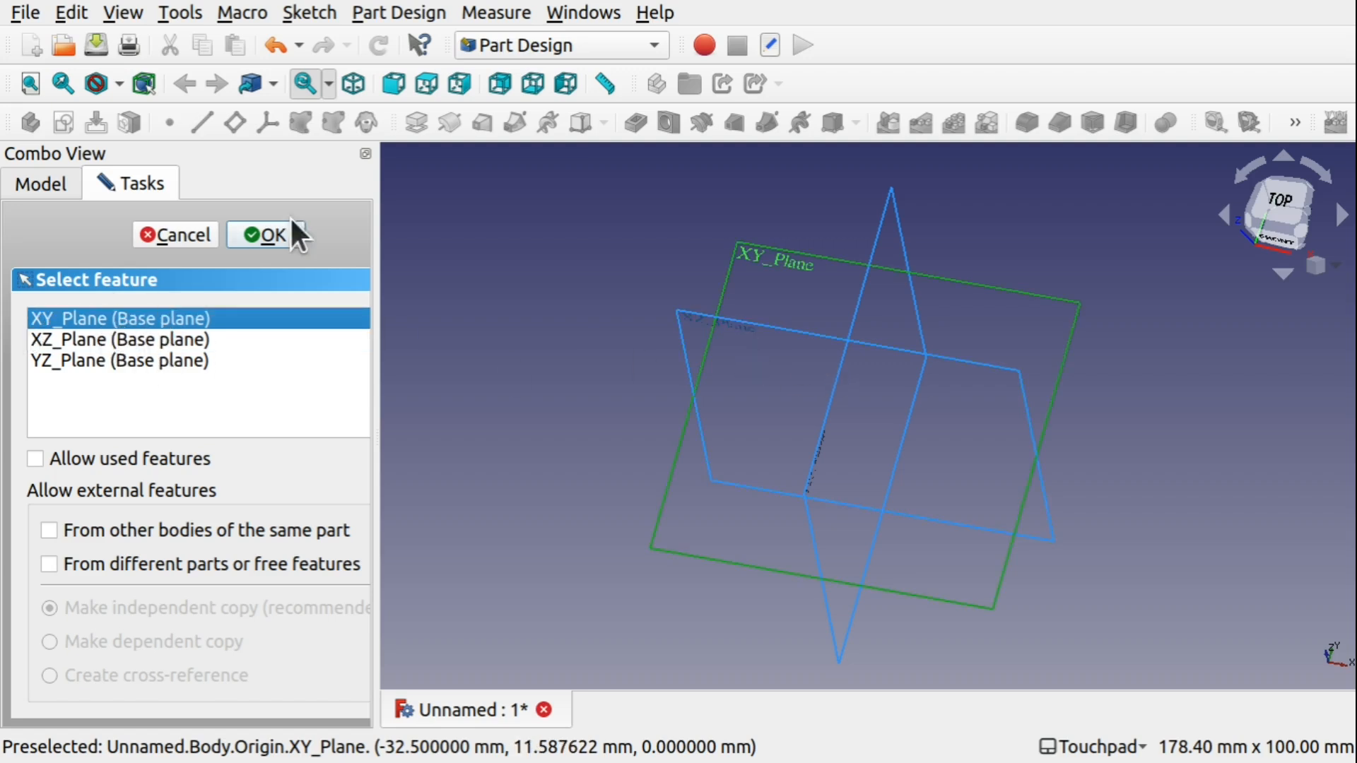
pyautogui.click(277, 238)
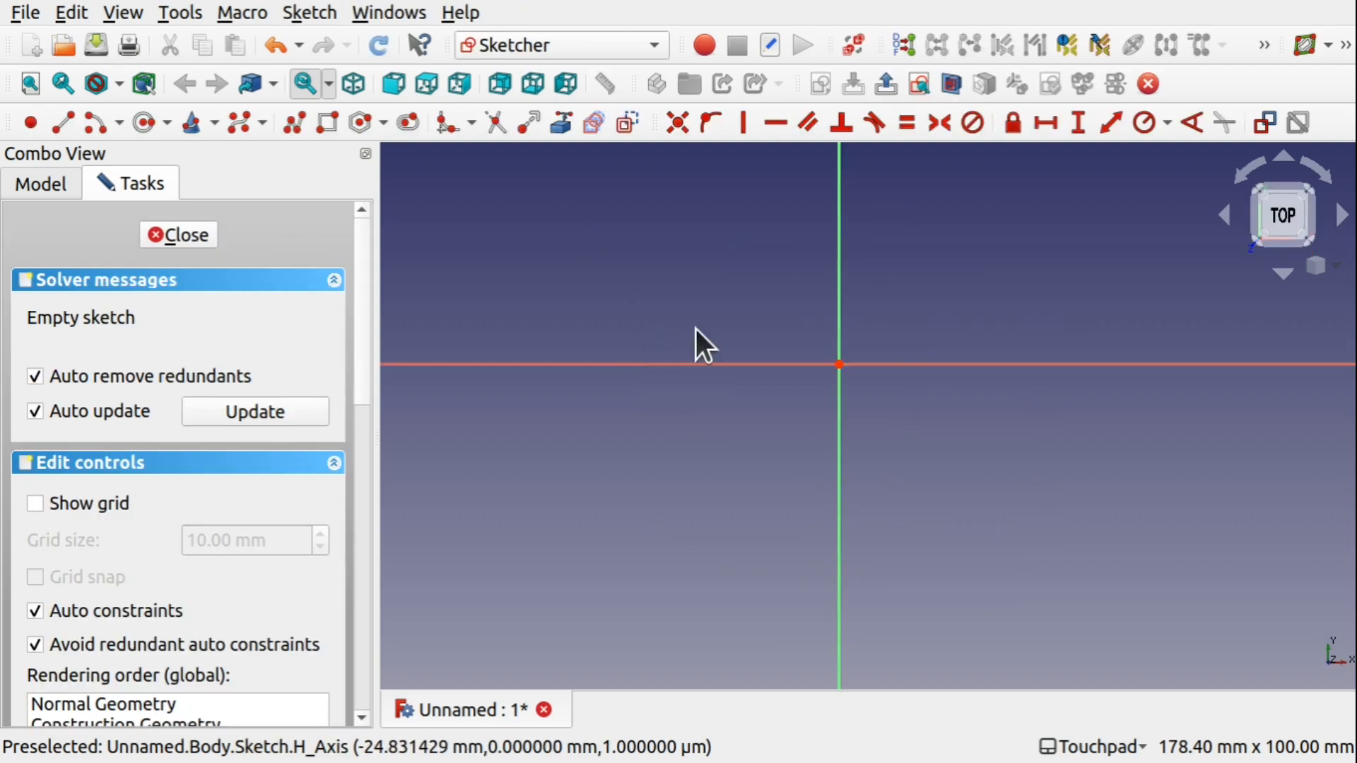
# - Close the empty sketch and delete it together with its body
pyautogui.click(185, 238)
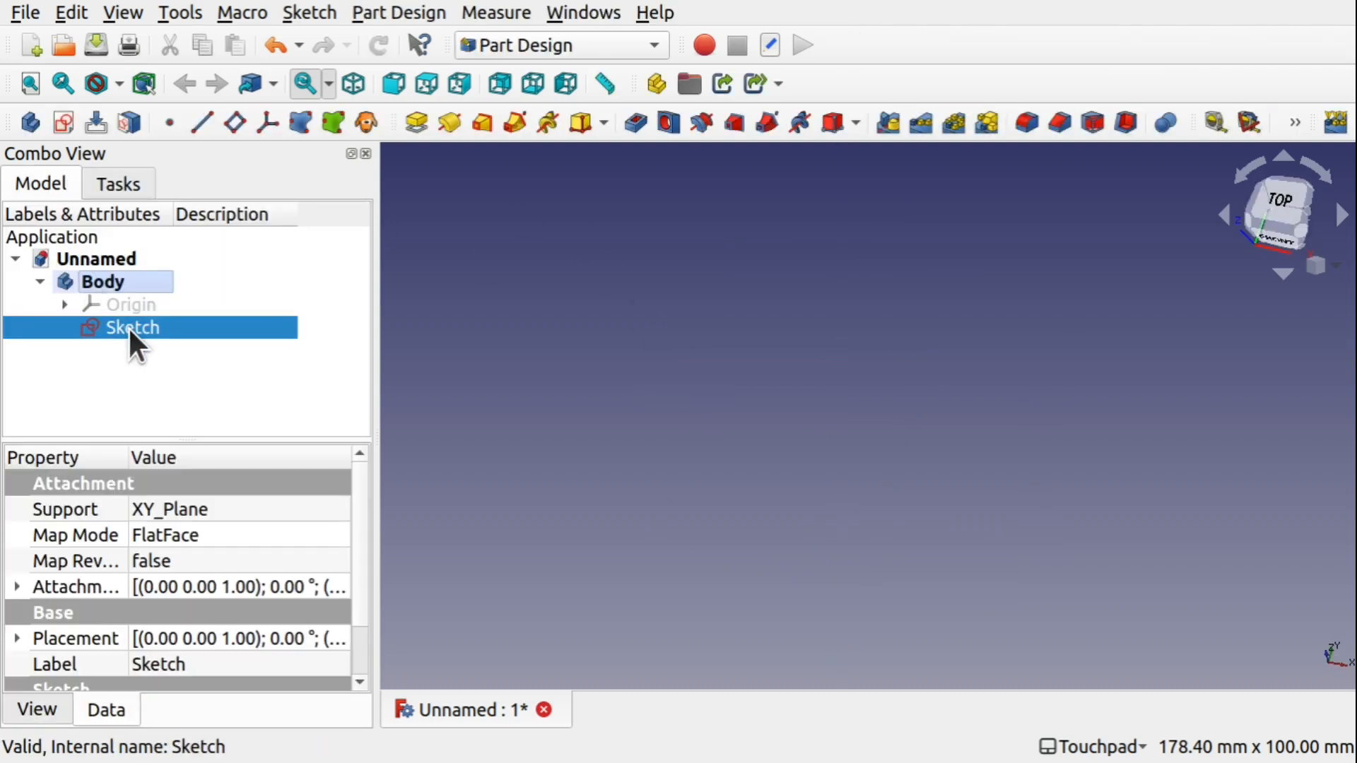
pyautogui.press('Delete')
pyautogui.click(106, 303)
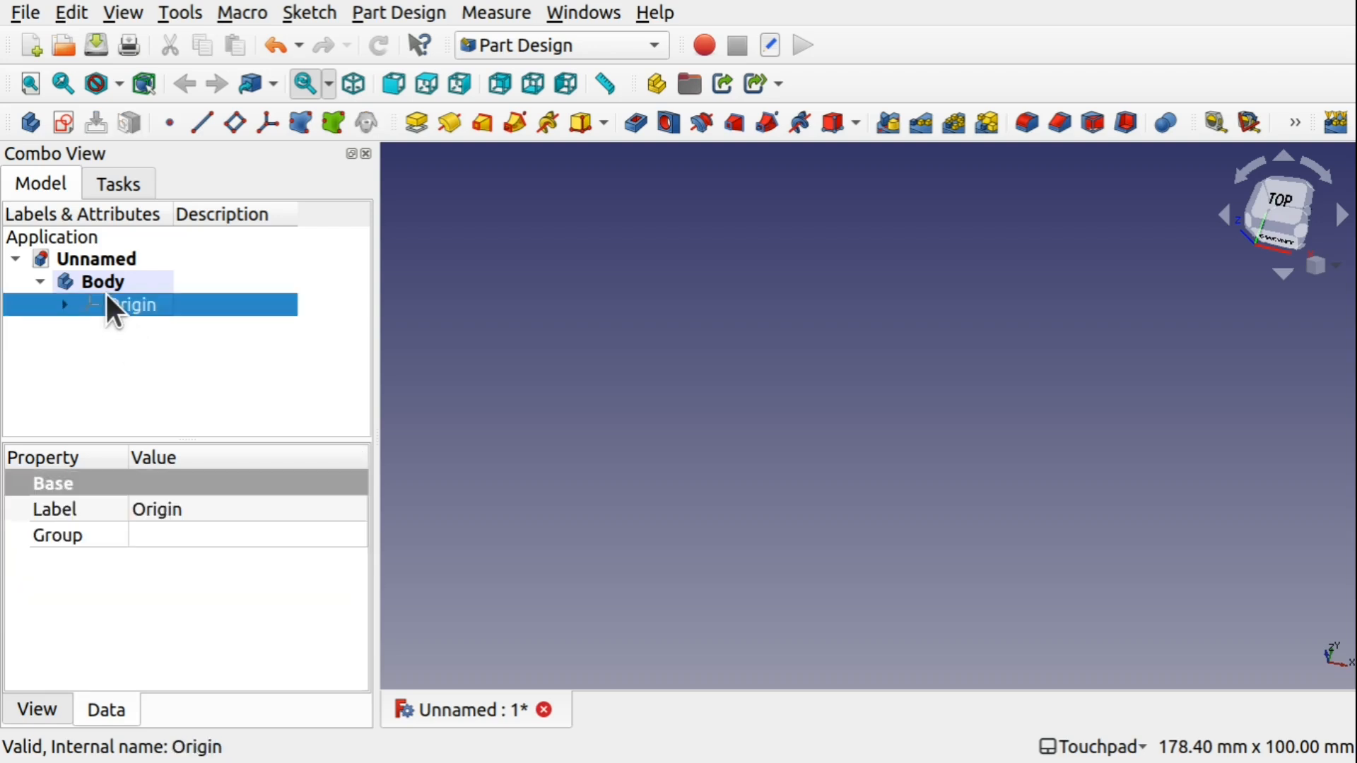
pyautogui.click(91, 274)
pyautogui.press('Delete')
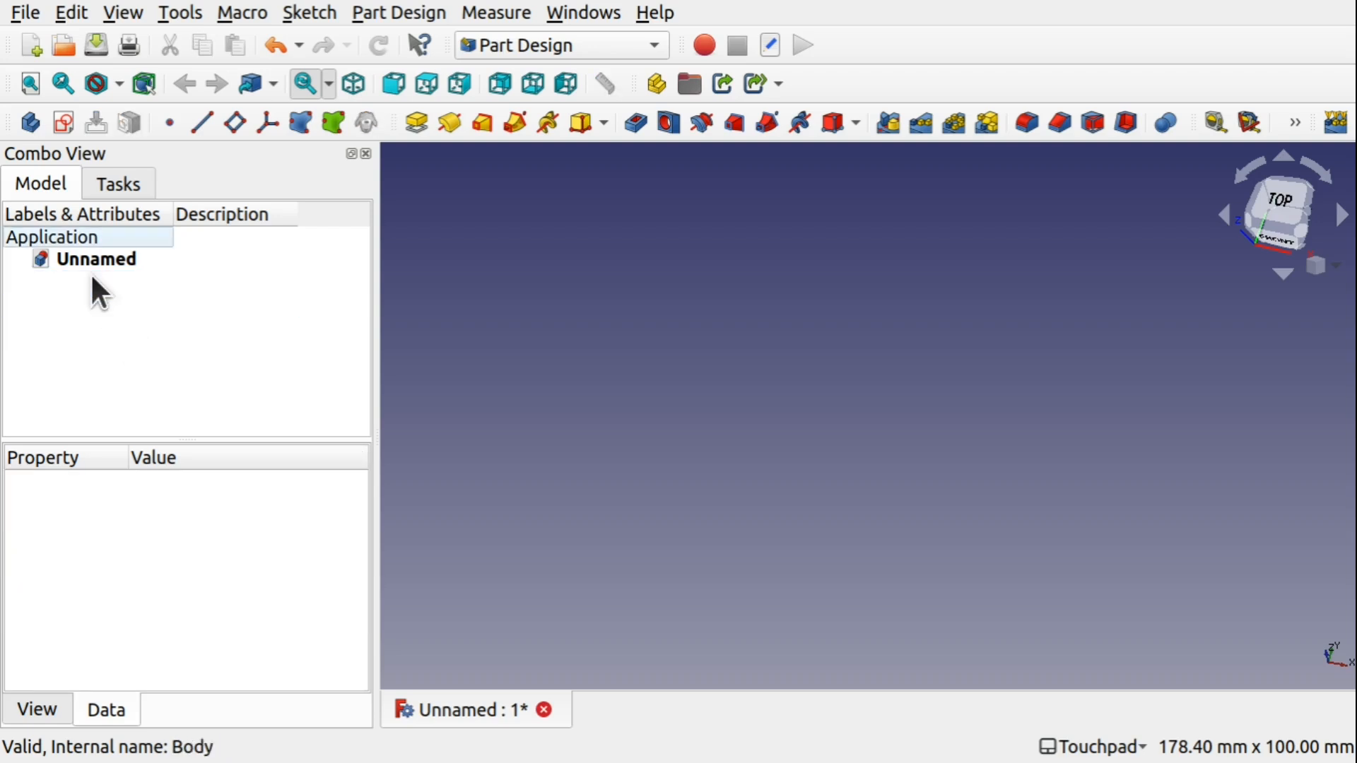
# - Create a new body and open a new sketch on its XY_Plane base plane
pyautogui.click(113, 262)
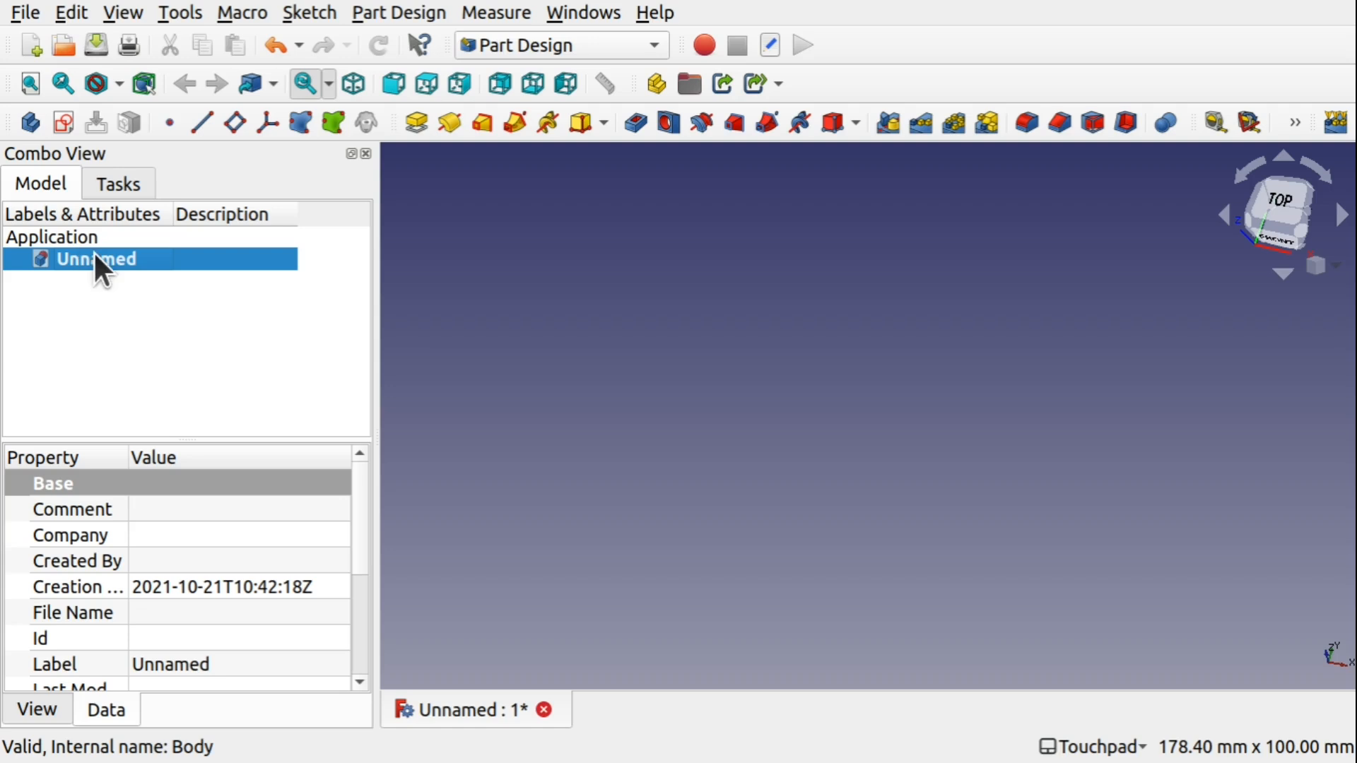
pyautogui.click(136, 187)
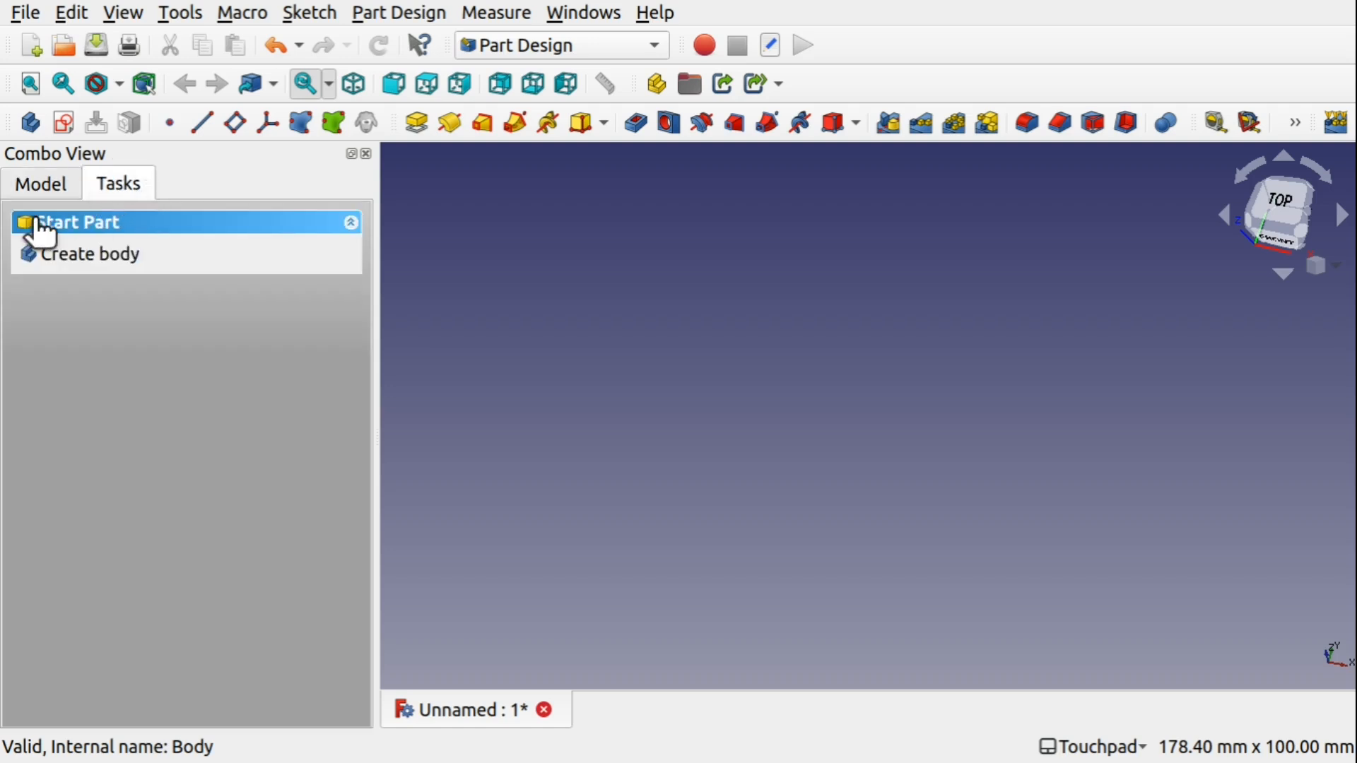
pyautogui.click(99, 255)
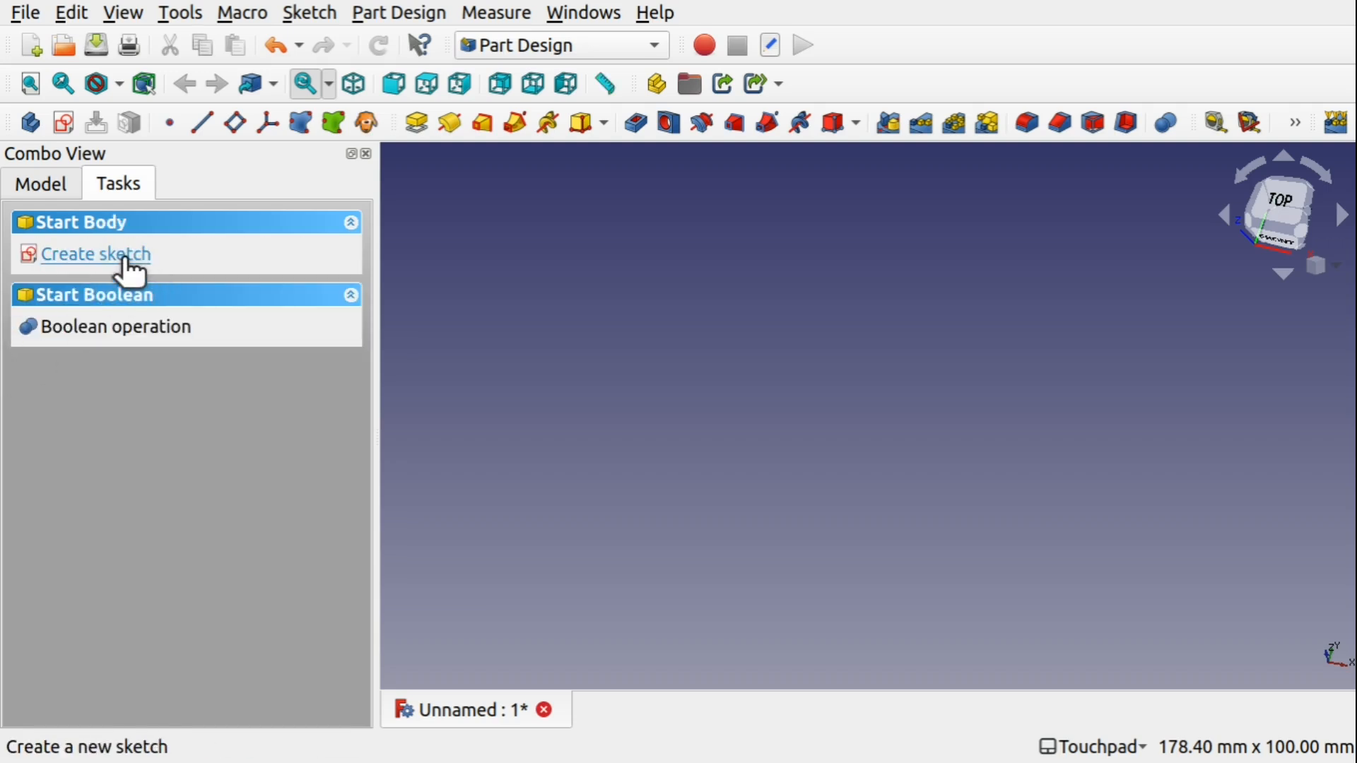
pyautogui.click(123, 256)
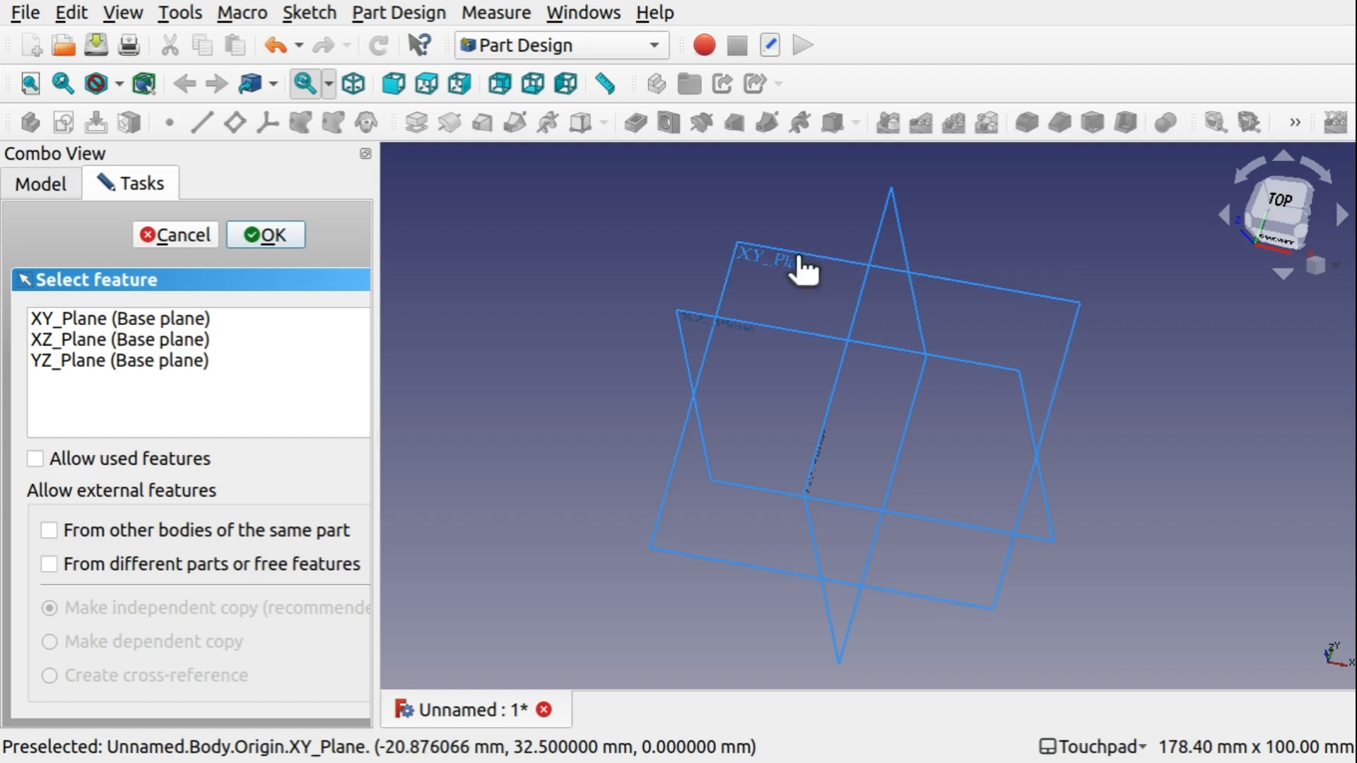
pyautogui.click(784, 261)
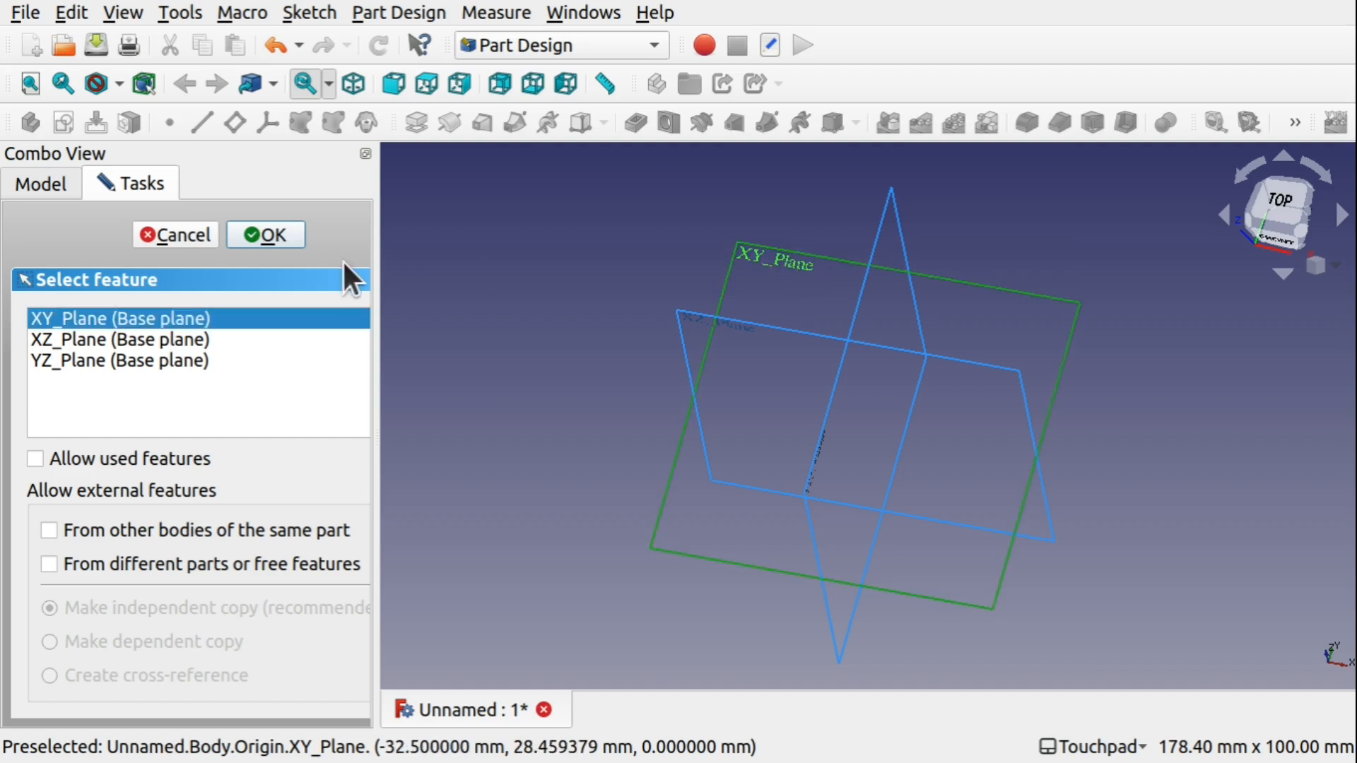
pyautogui.click(286, 241)
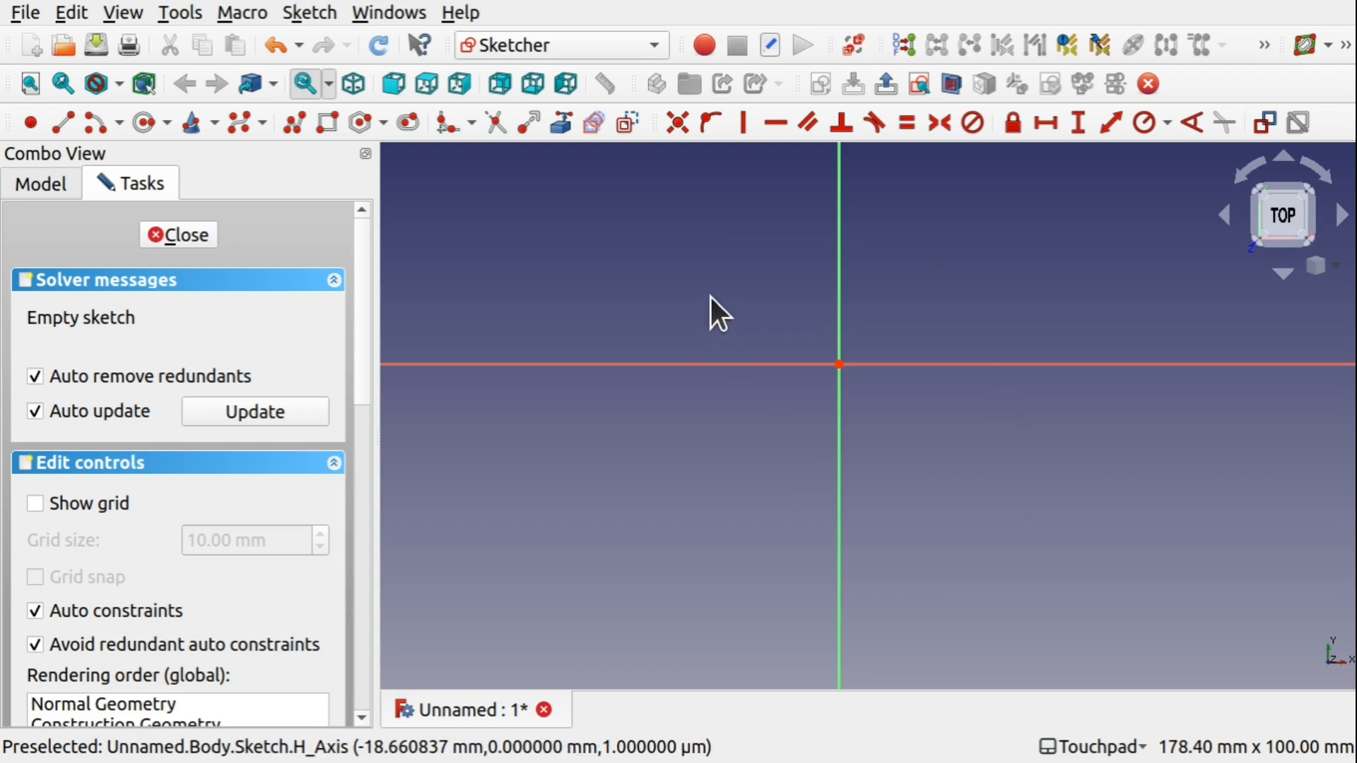
# - Draw a rectangle enclosing the origin in the open sketch on the XY plane
pyautogui.moveTo(710, 297)
pyautogui.keyDown('shift'); pyautogui.mouseDown(button='middle')
pyautogui.moveTo(813, 424)
pyautogui.moveTo(860, 558)
pyautogui.moveTo(702, 342)
pyautogui.moveTo(778, 352)
pyautogui.moveTo(788, 358)
pyautogui.moveTo(572, 420)
pyautogui.mouseUp(button='middle'); pyautogui.keyUp('shift')
pyautogui.moveTo(665, 487)
pyautogui.mouseDown(button='middle')
pyautogui.moveTo(969, 511)
pyautogui.moveTo(745, 394)
pyautogui.moveTo(703, 337)
pyautogui.moveTo(733, 350)
pyautogui.moveTo(718, 369)
pyautogui.mouseUp(button='middle')
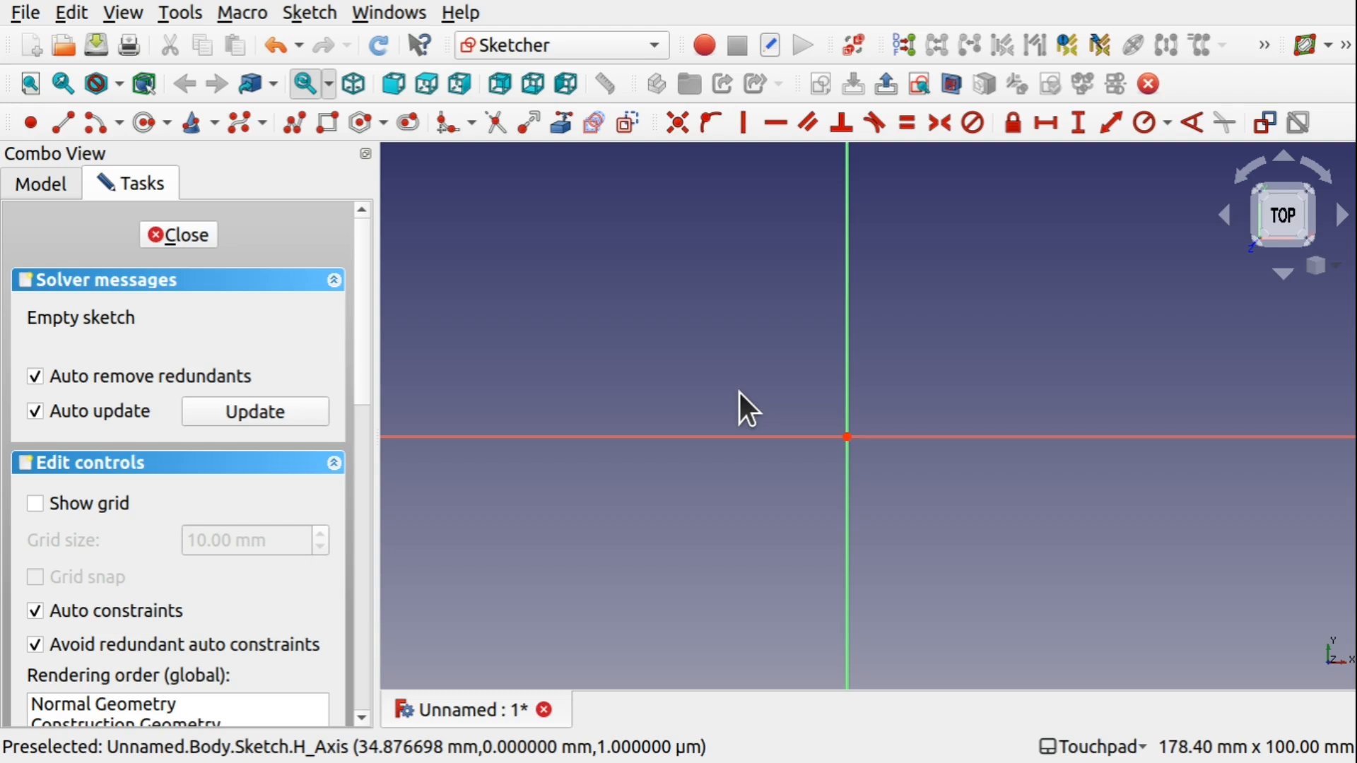
pyautogui.click(326, 128)
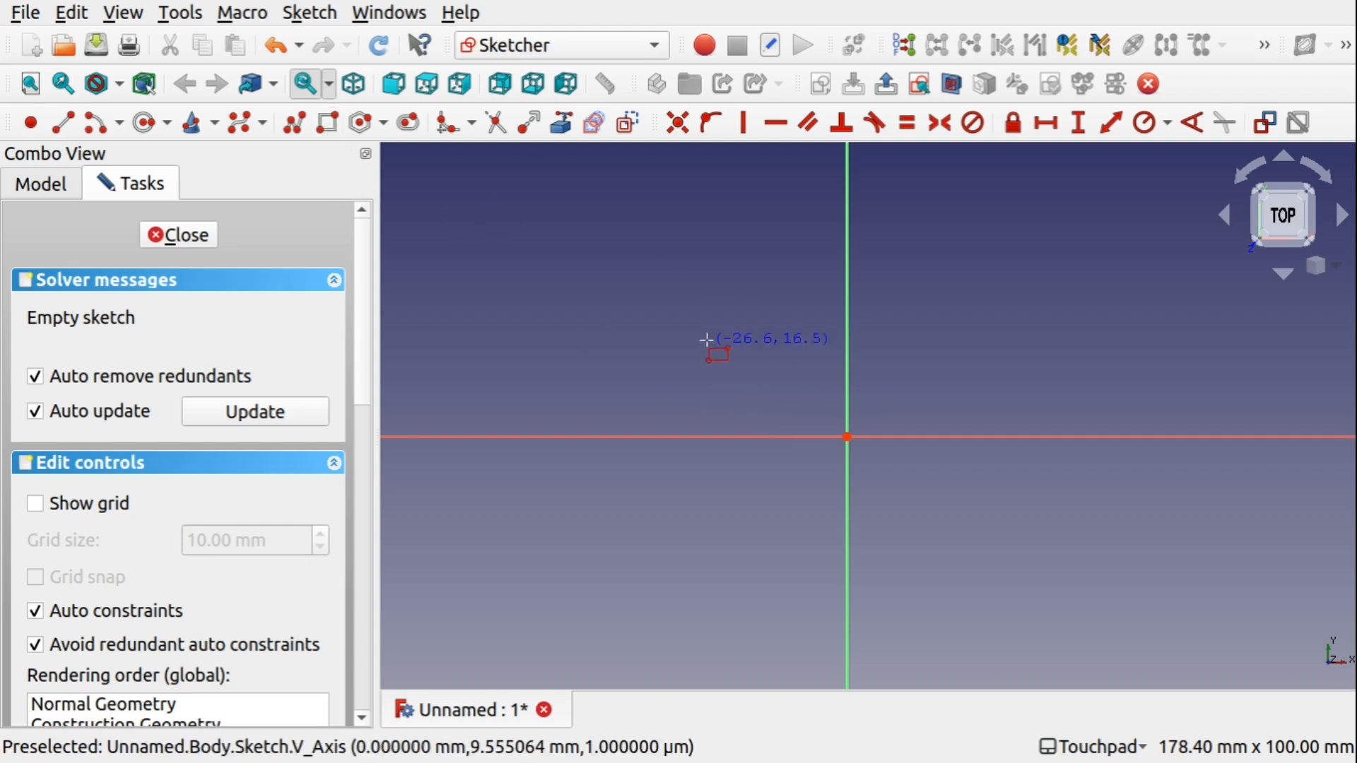
pyautogui.click(708, 340)
pyautogui.click(968, 540)
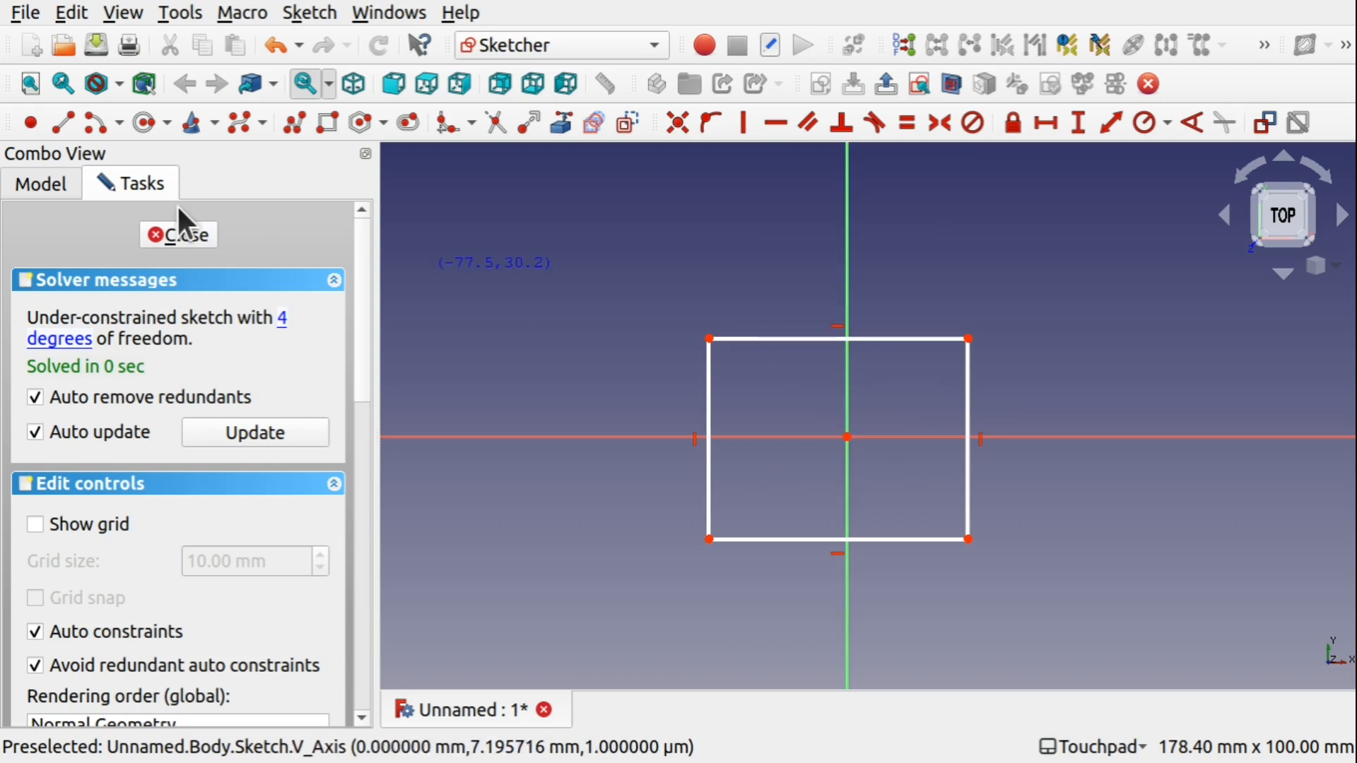
# - Close the sketch and pad the rectangle 10 mm
pyautogui.click(192, 233)
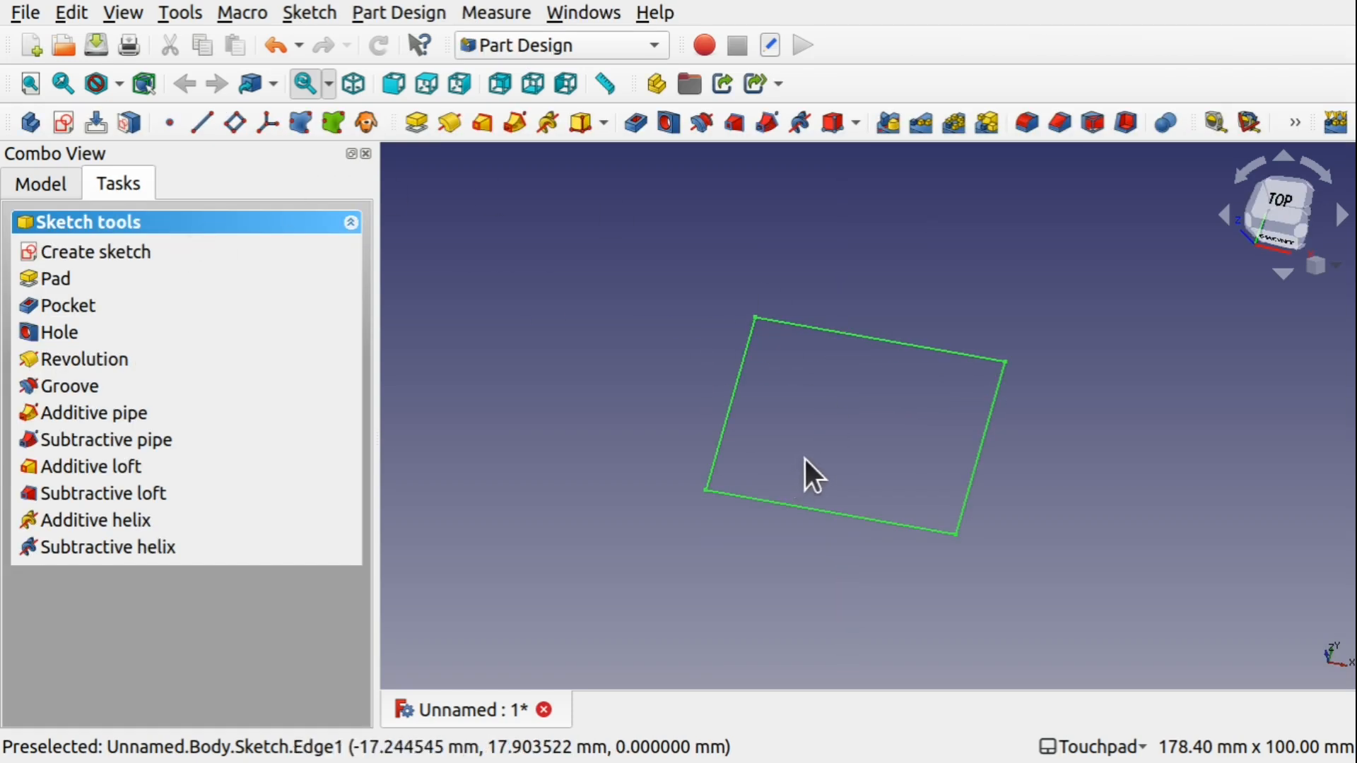
pyautogui.click(417, 120)
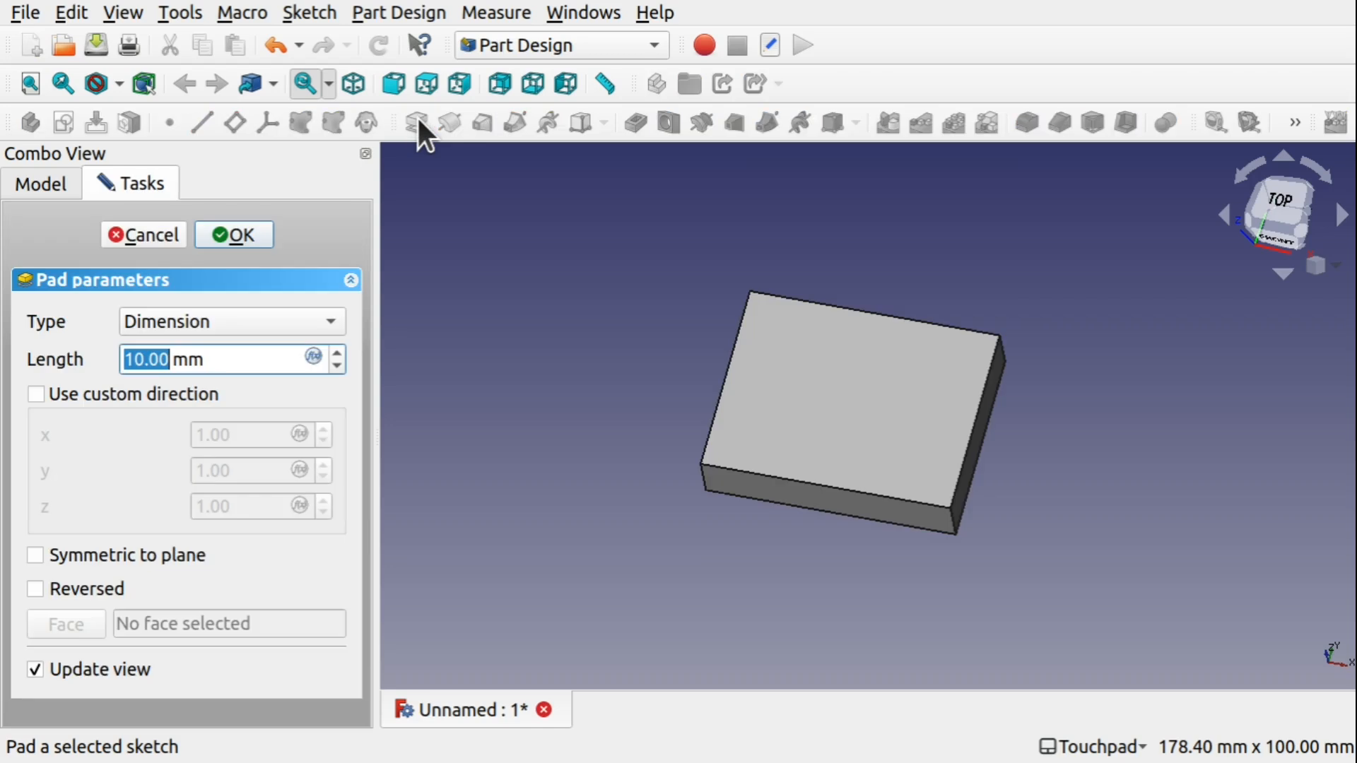
pyautogui.click(229, 234)
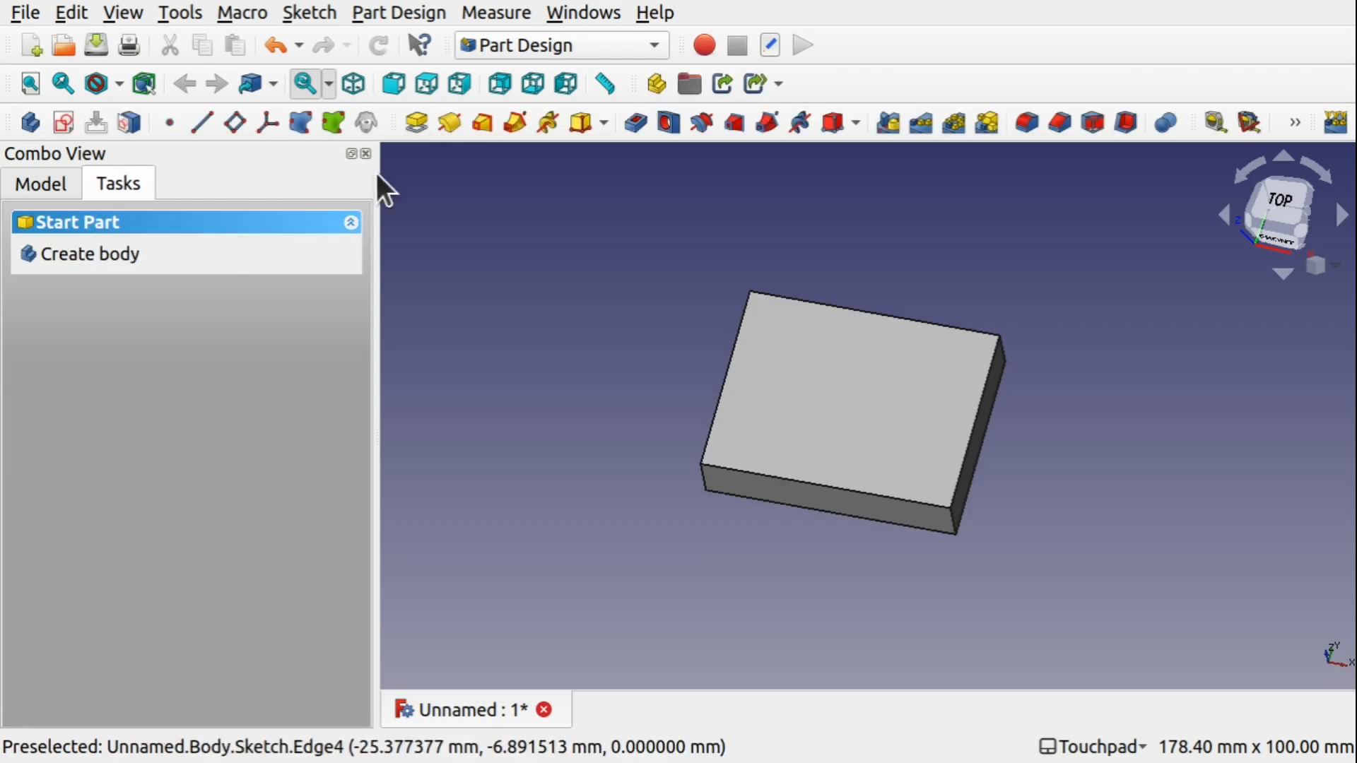
# - Create a sketch on the pad's upper face containing a smaller rectangle around the origin, and close the sketch
pyautogui.click(834, 400)
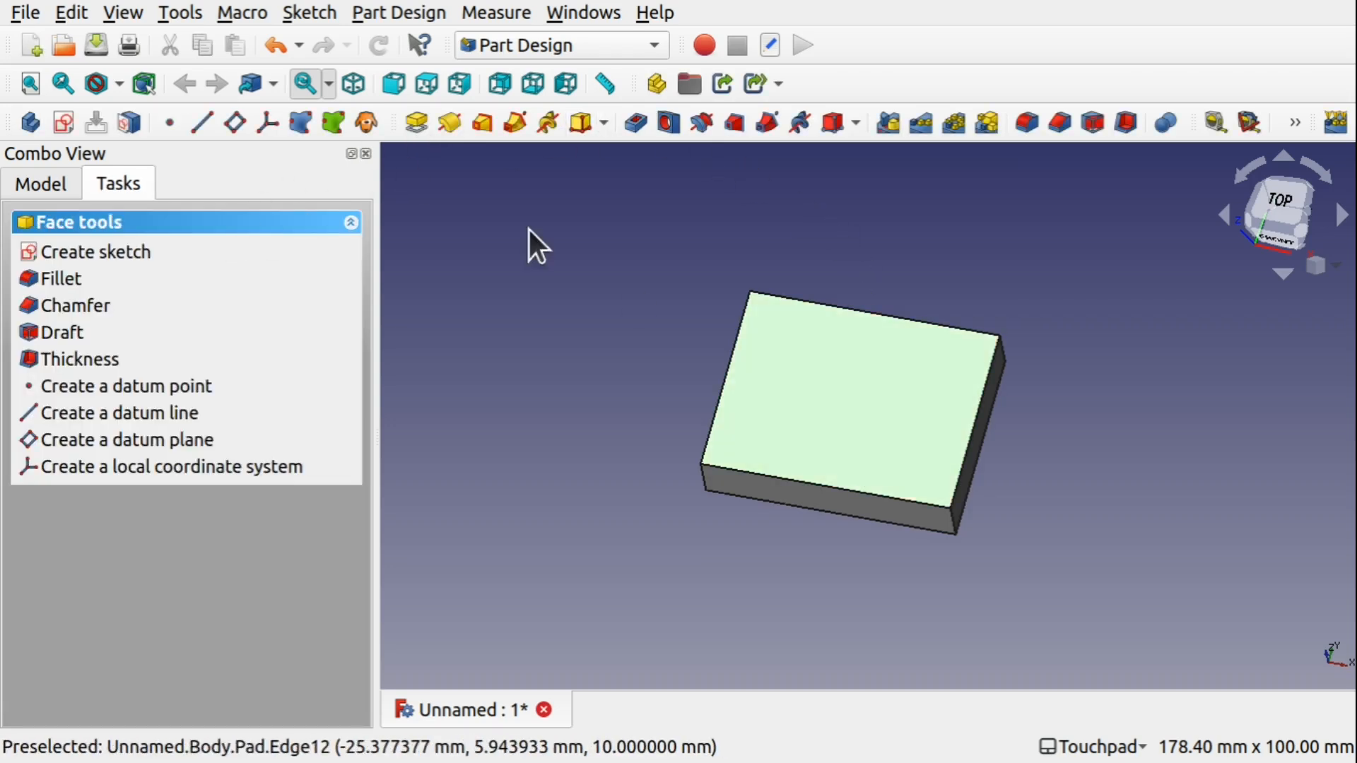
pyautogui.click(139, 252)
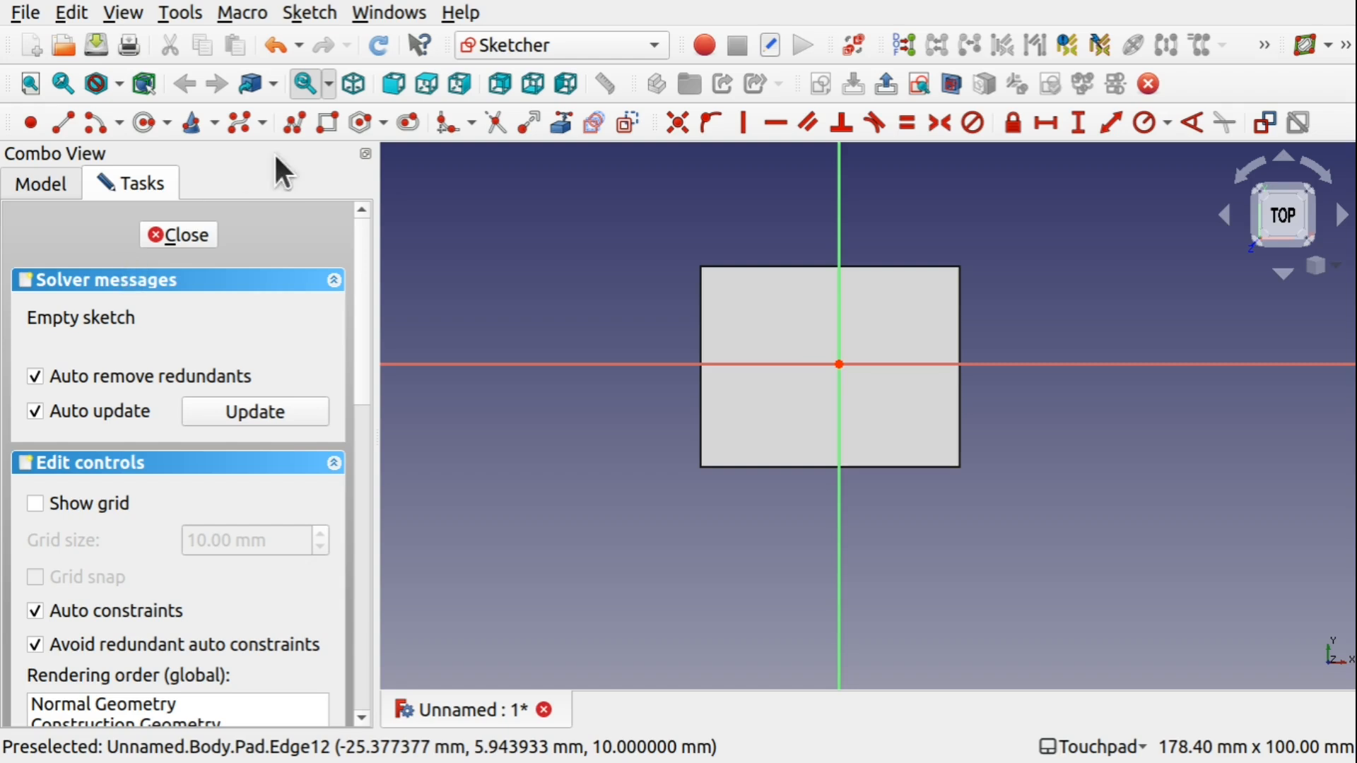
pyautogui.click(344, 122)
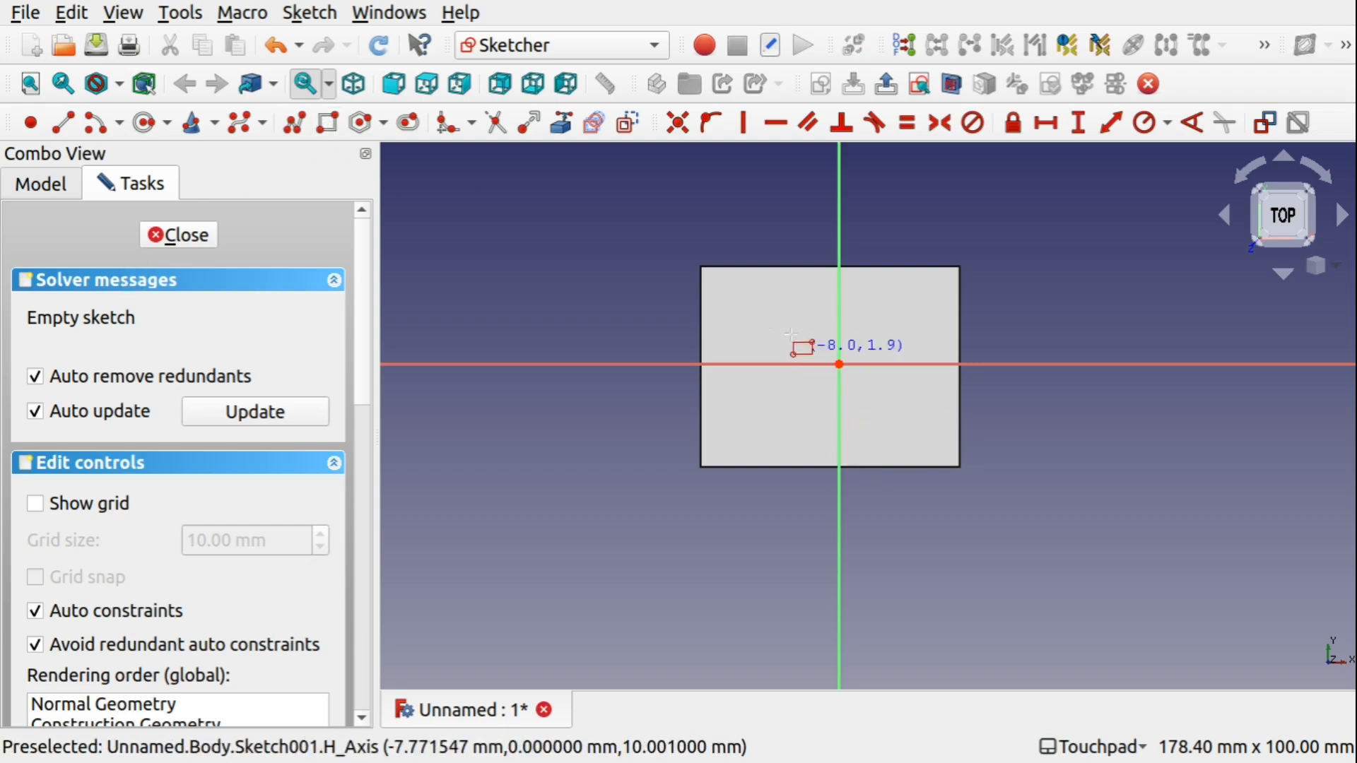
pyautogui.click(840, 365)
pyautogui.click(894, 414)
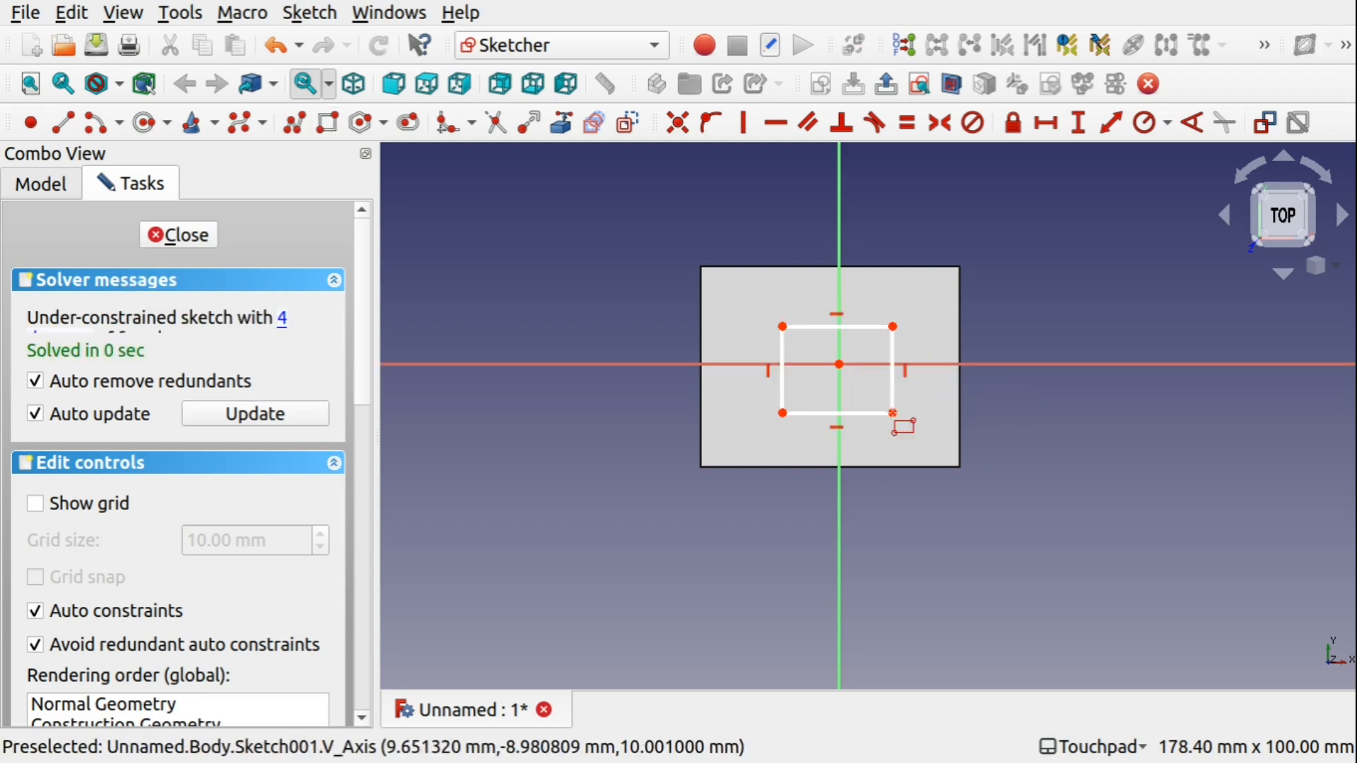
pyautogui.click(186, 228)
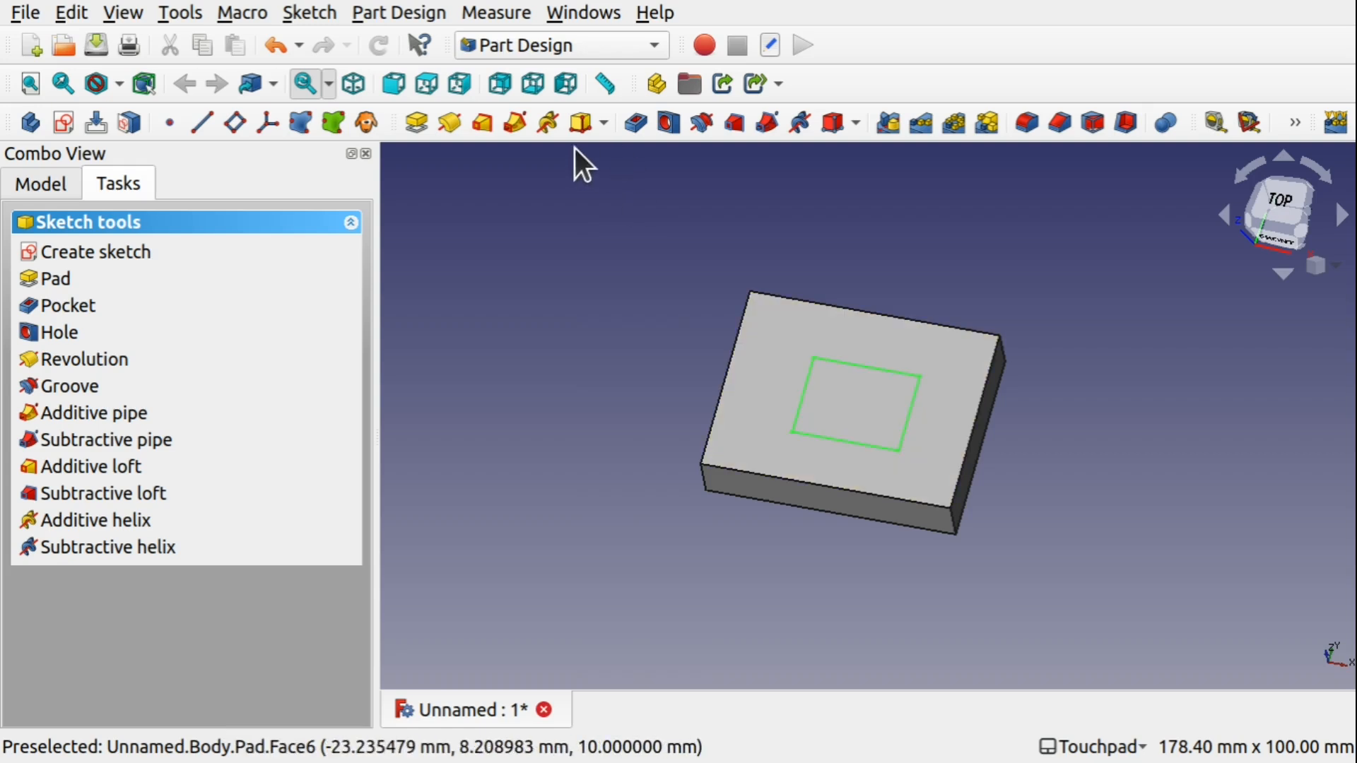
# - Try padding the smaller rectangle 10 mm from the block's upper face
pyautogui.click(424, 117)
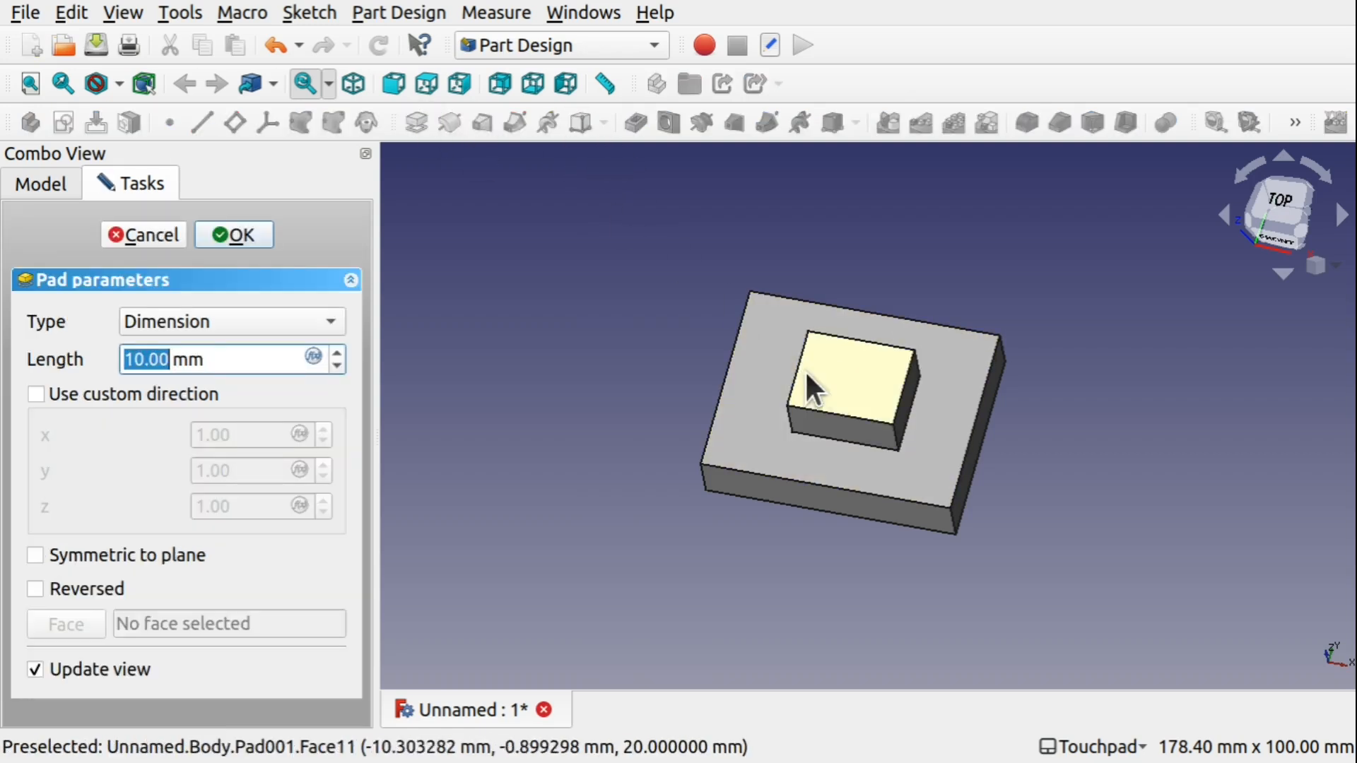
pyautogui.click(147, 225)
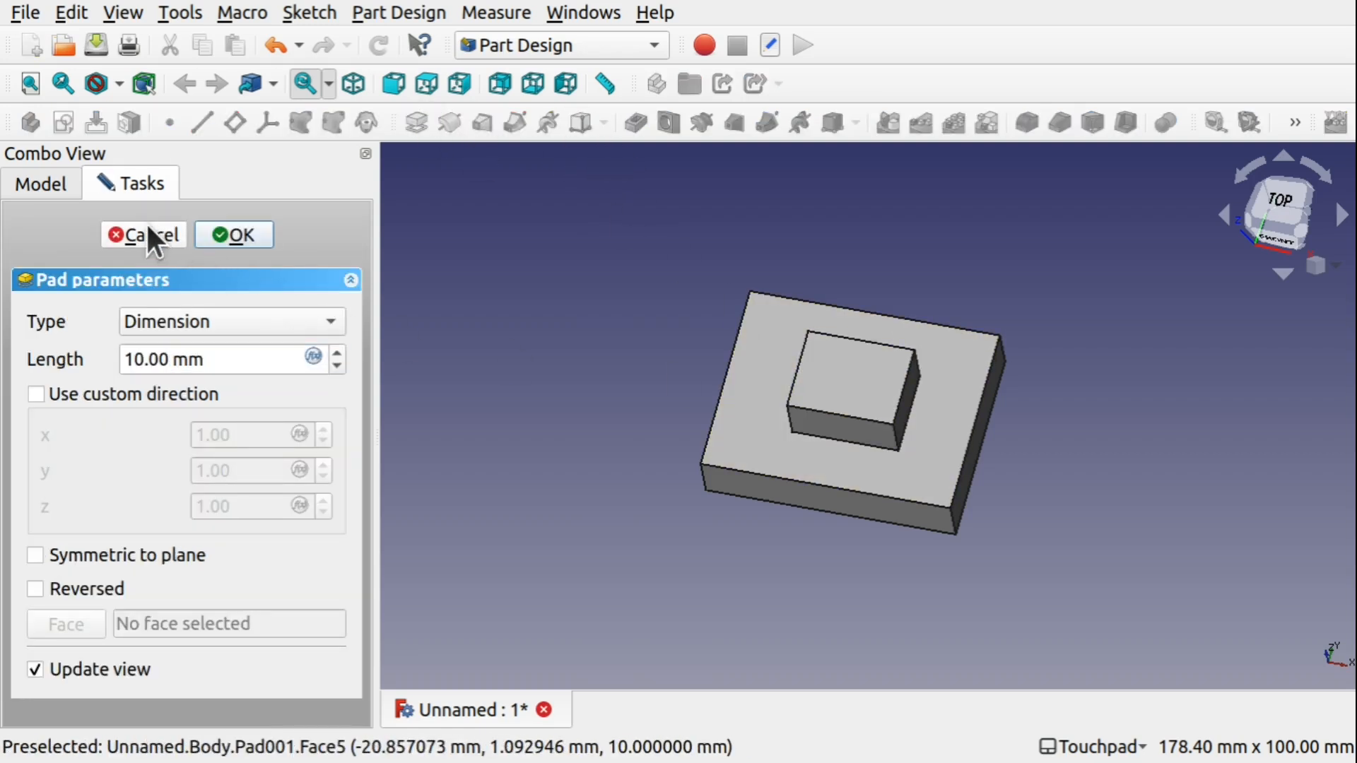
pyautogui.click(147, 227)
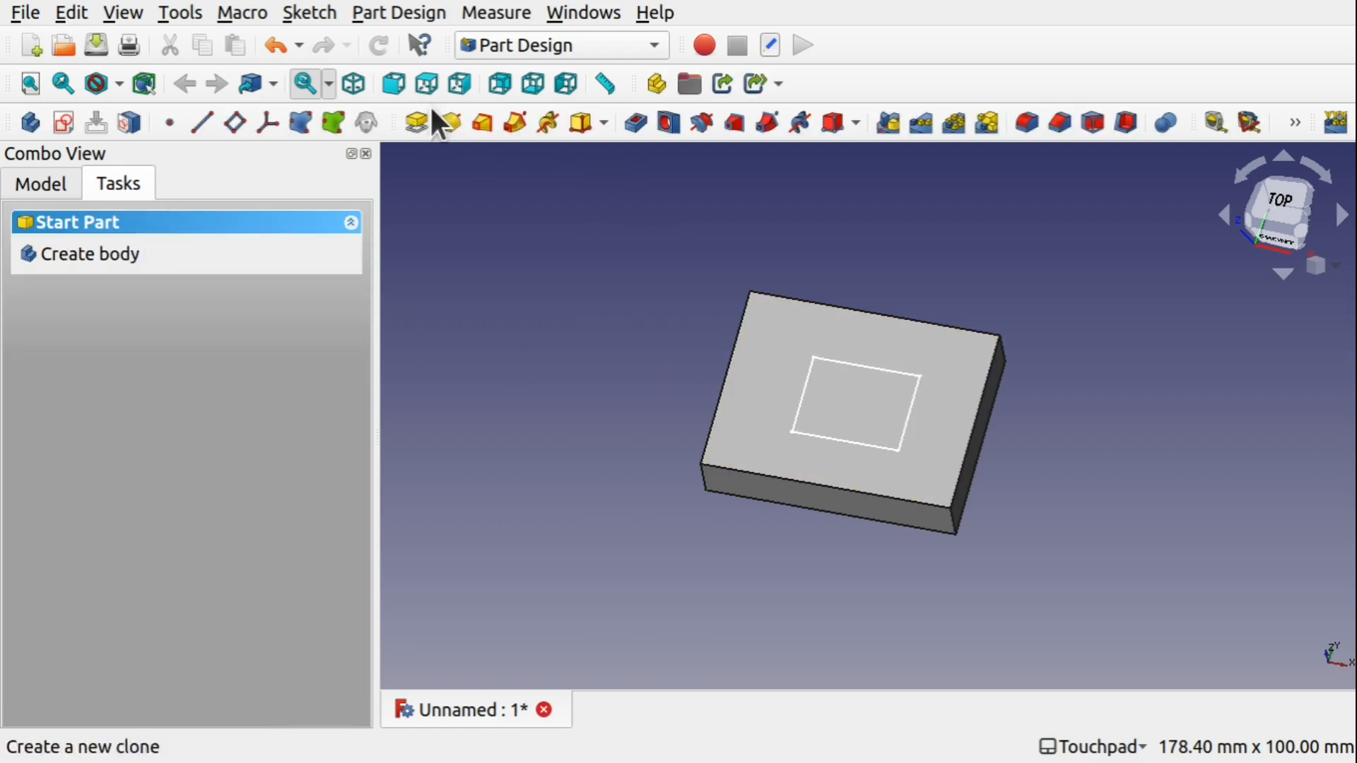
# - Try cutting a 5 mm deep pocket into the block from the smaller rectangle
pyautogui.click(635, 125)
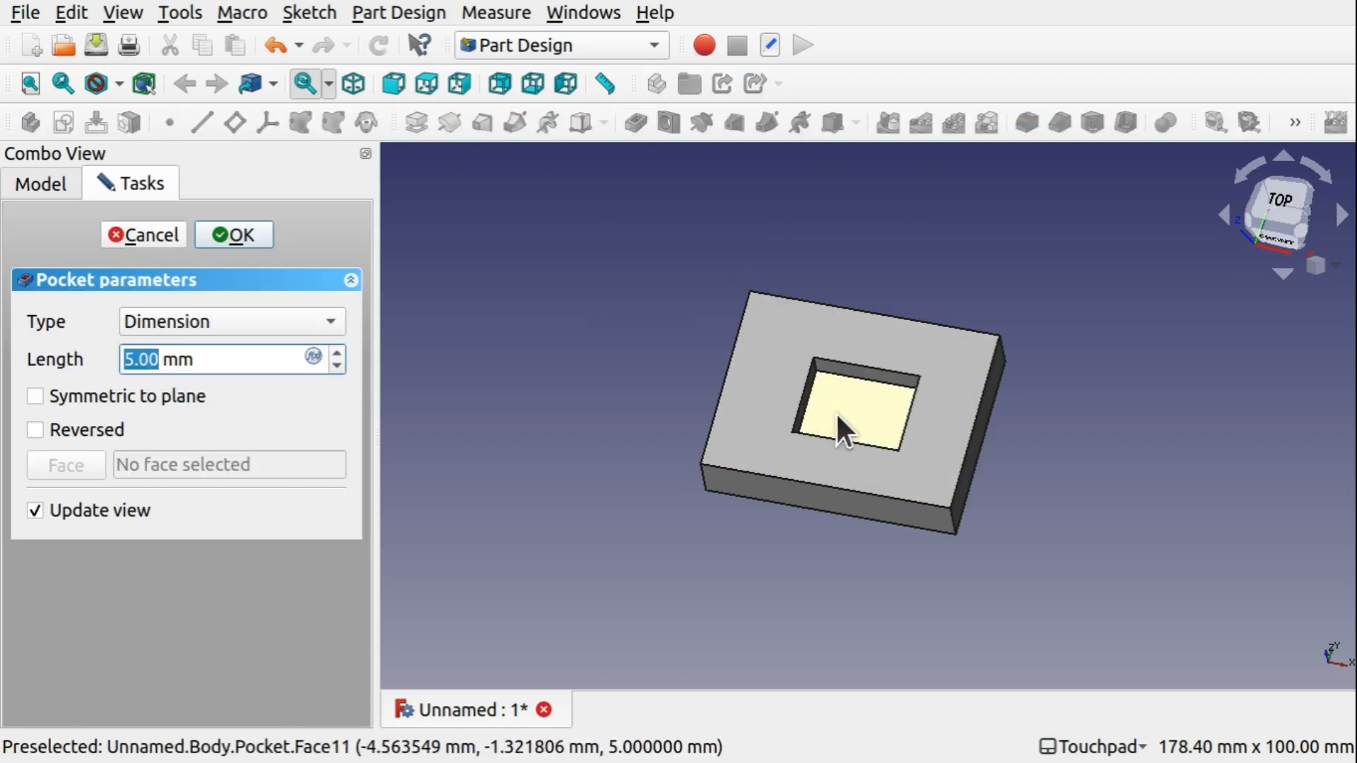
pyautogui.click(140, 235)
pyautogui.click(141, 235)
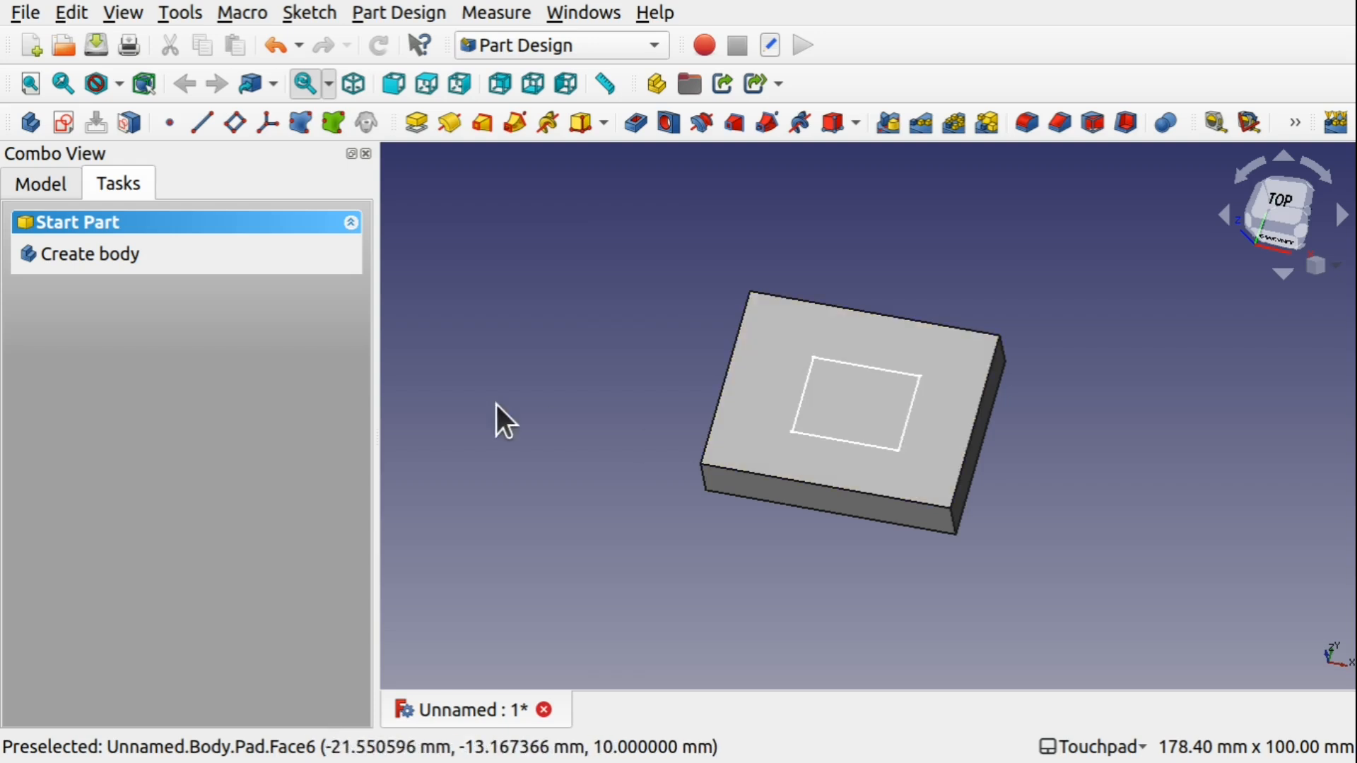
# - Delete the smaller rectangle's sketch, the pad and its base sketch, keeping the empty body
pyautogui.click(40, 184)
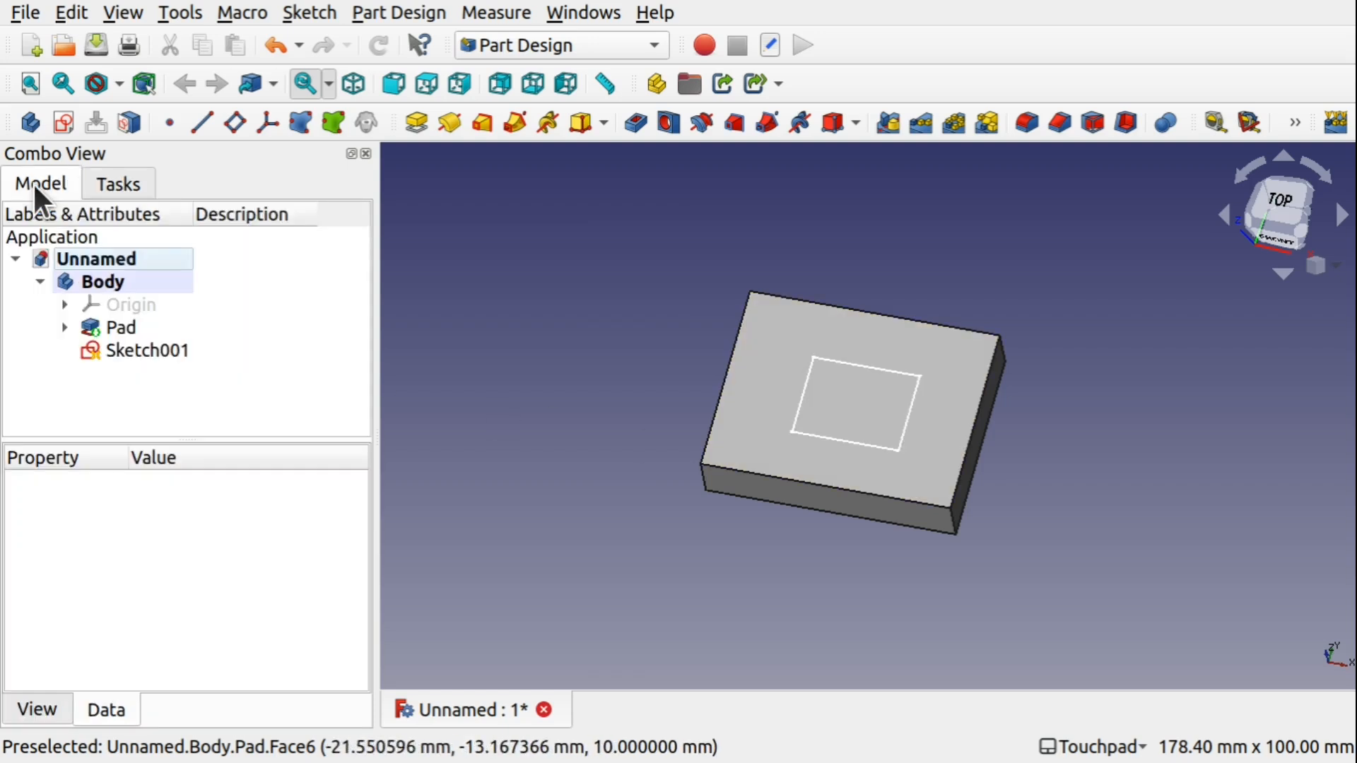
pyautogui.click(164, 347)
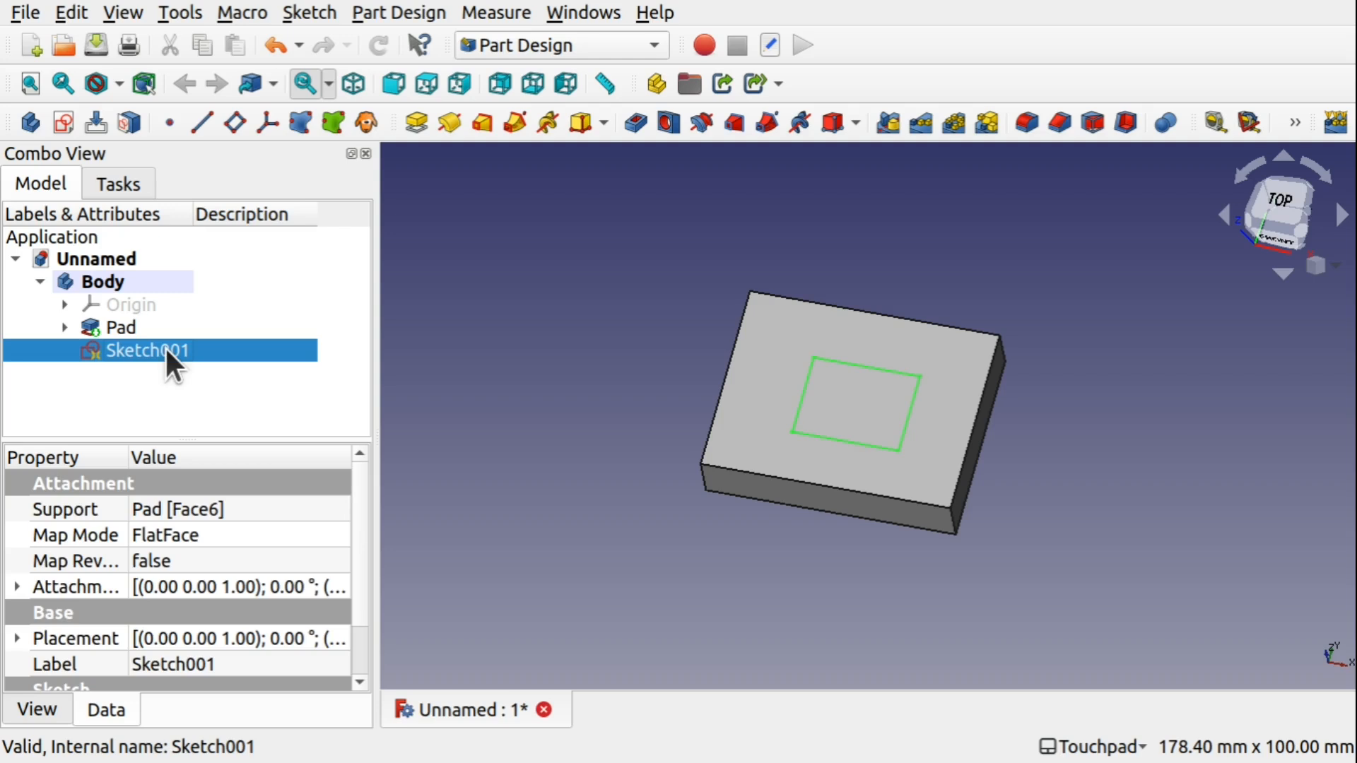
pyautogui.press('Delete')
pyautogui.click(123, 326)
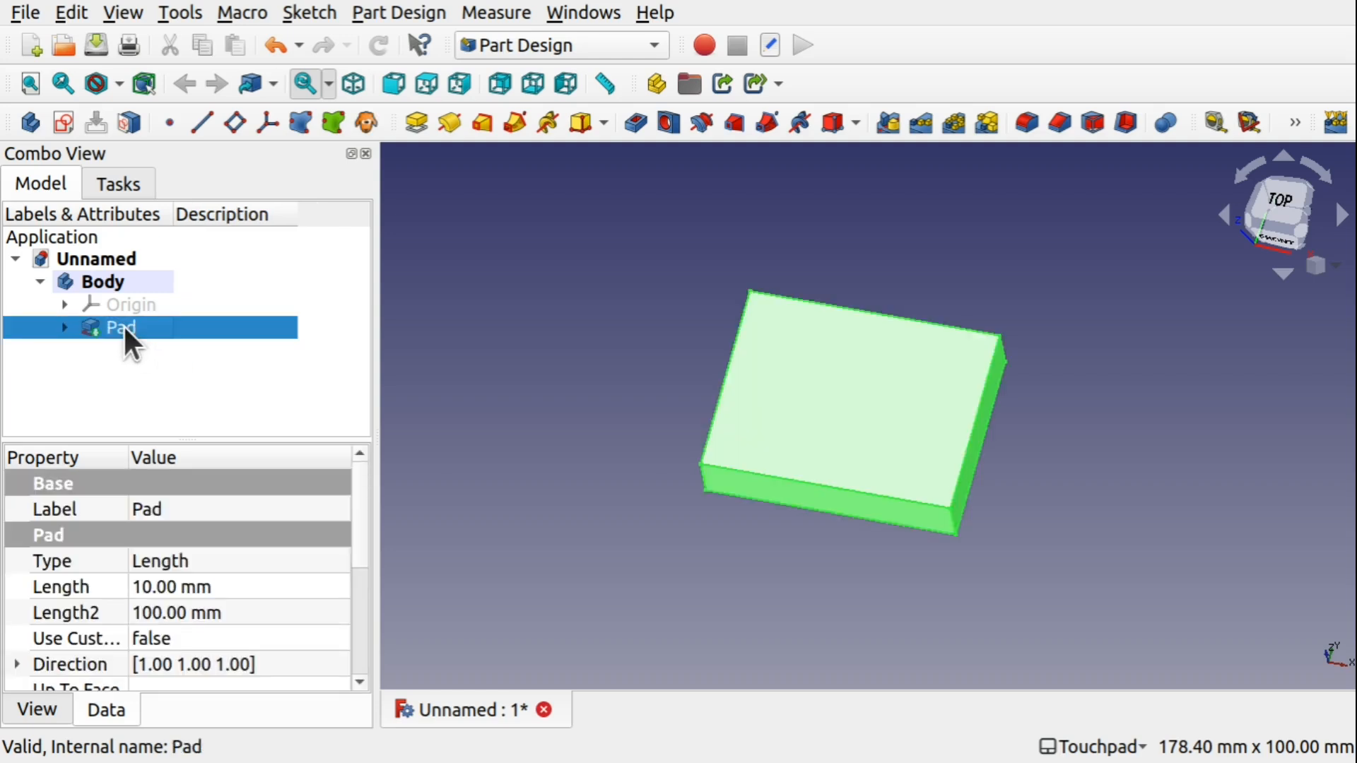
pyautogui.press('Delete')
pyautogui.click(123, 325)
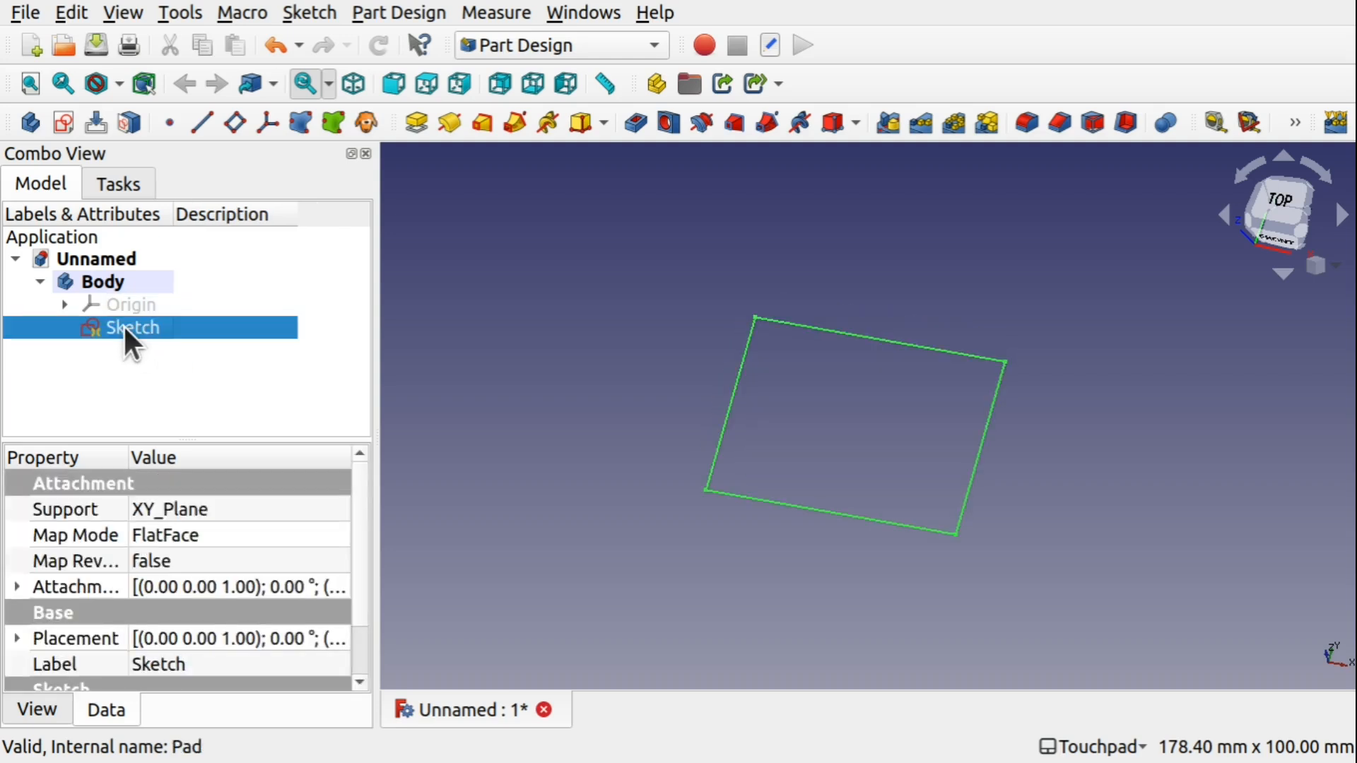
pyautogui.press('Delete')
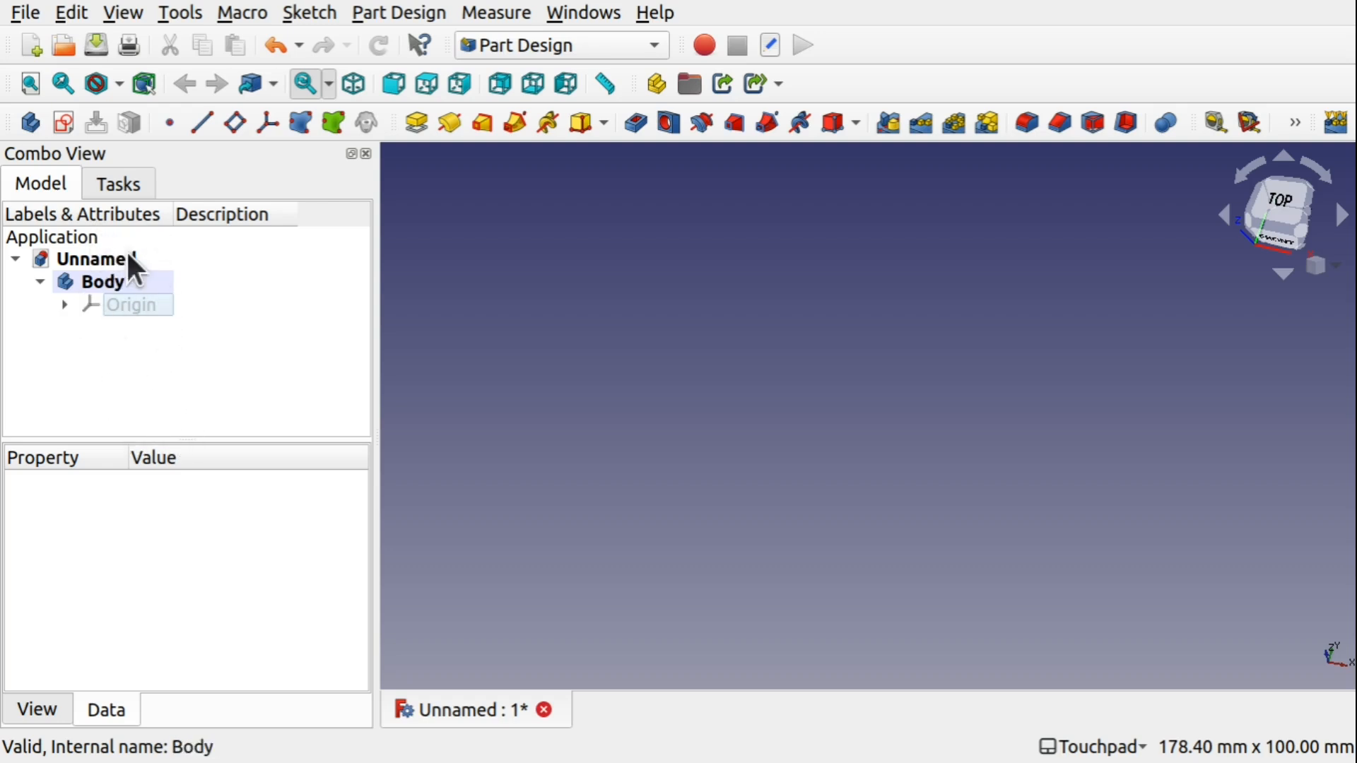
# - Create a new sketch in the existing body on its XY_Plane base plane
pyautogui.click(111, 280)
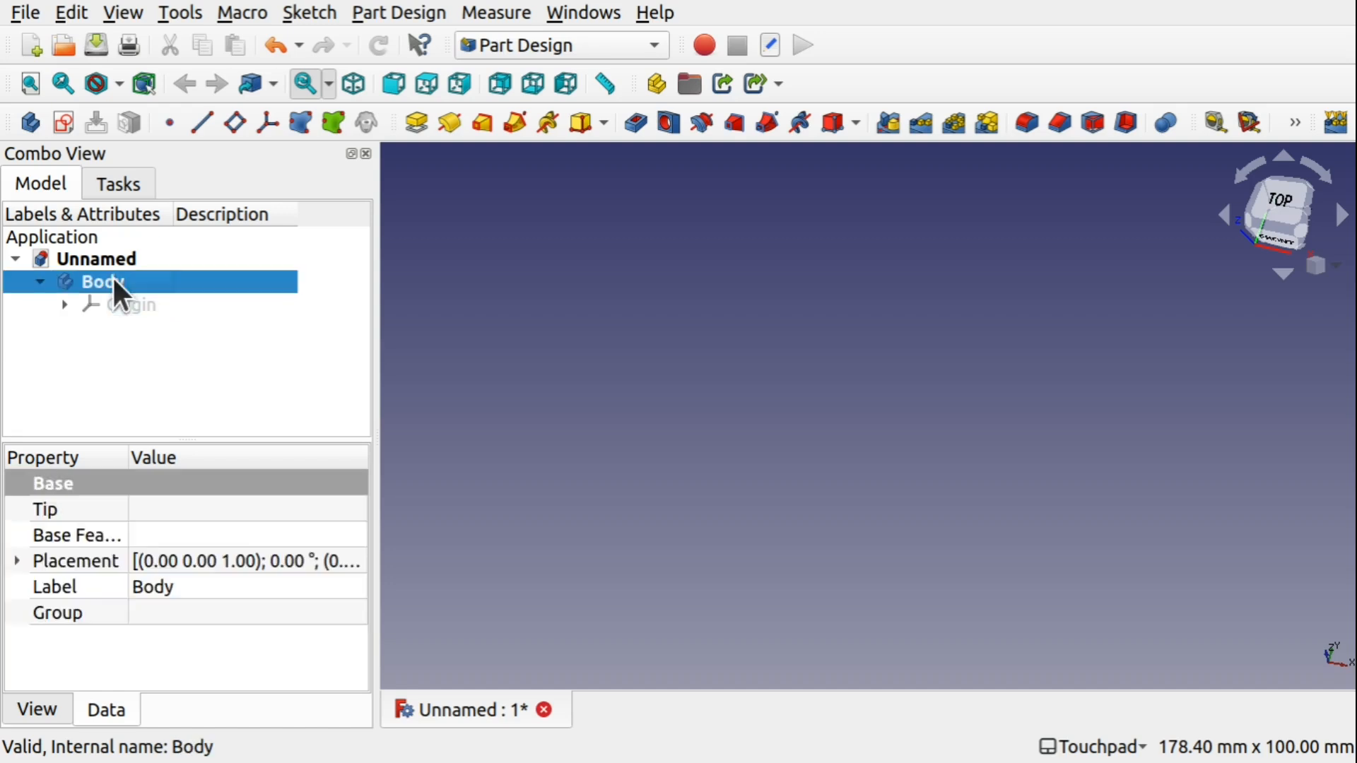
pyautogui.click(65, 123)
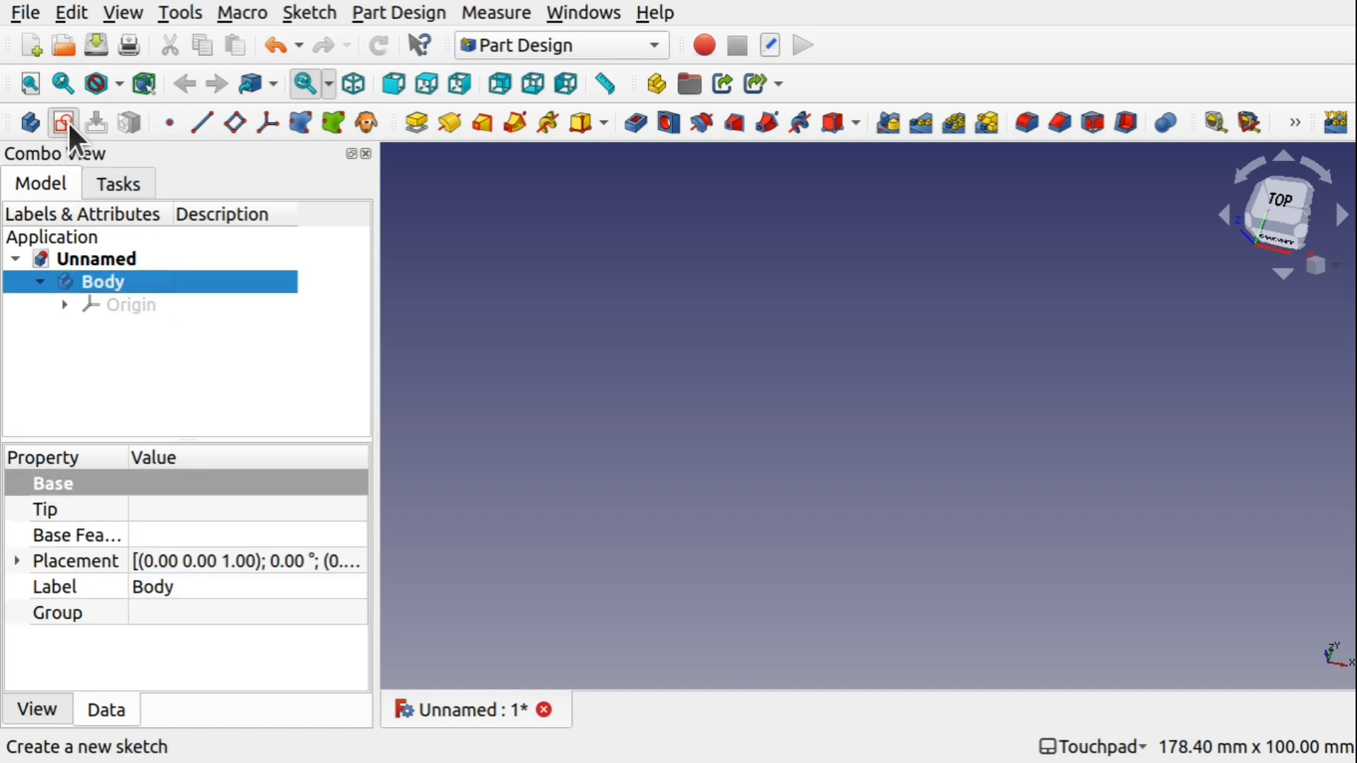
pyautogui.click(127, 314)
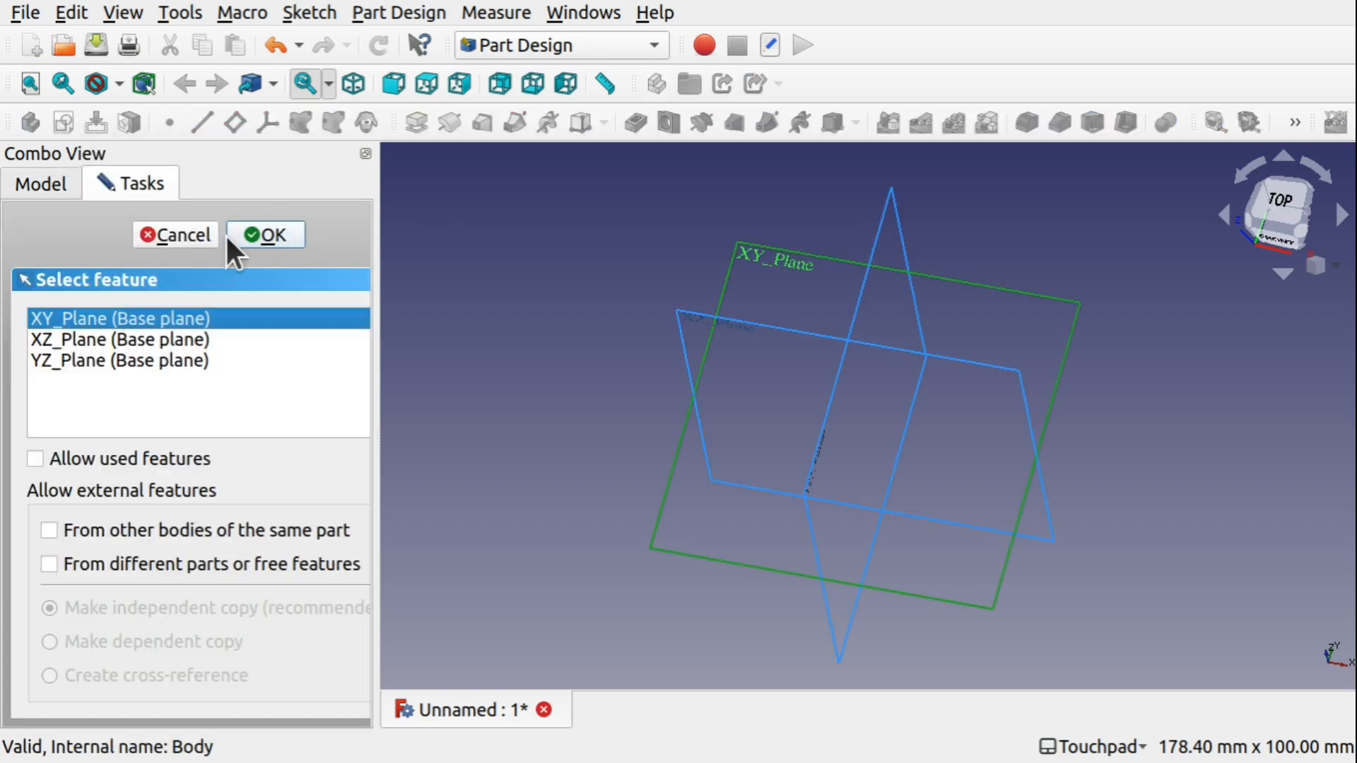
pyautogui.click(272, 235)
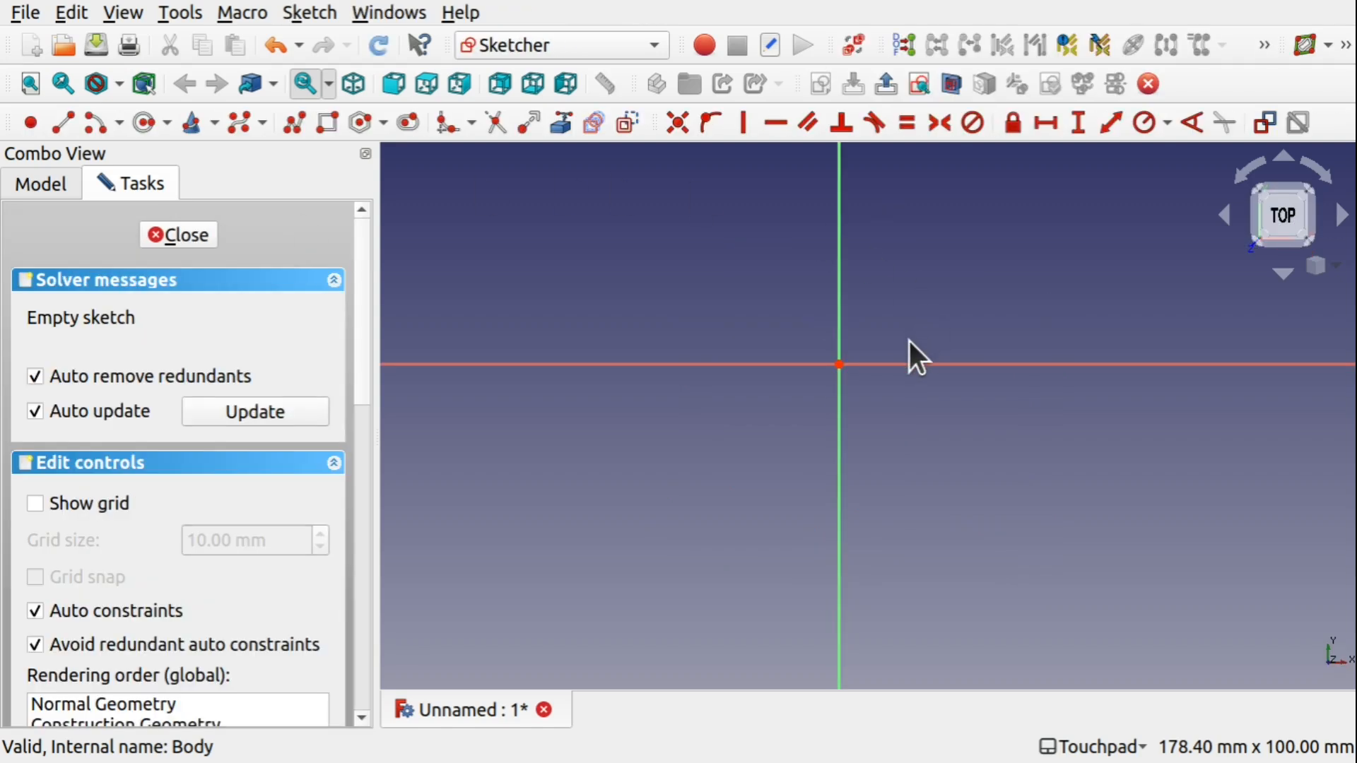
# - Draw a circle of about 5.7 mm radius with its centre on the horizontal axis, left of the origin
pyautogui.moveTo(908, 333)
pyautogui.mouseDown(button='middle')
pyautogui.moveTo(1000, 424)
pyautogui.moveTo(968, 414)
pyautogui.mouseUp(button='middle')
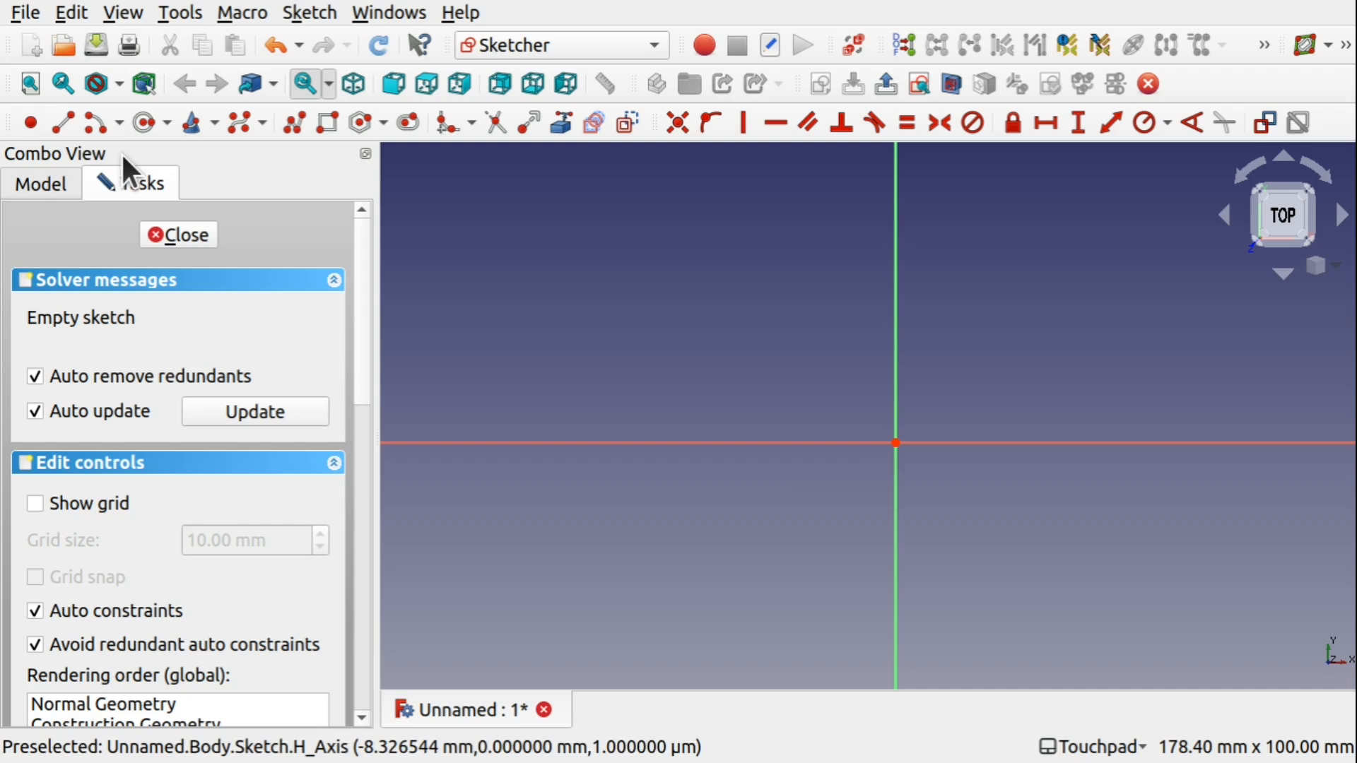
pyautogui.click(145, 125)
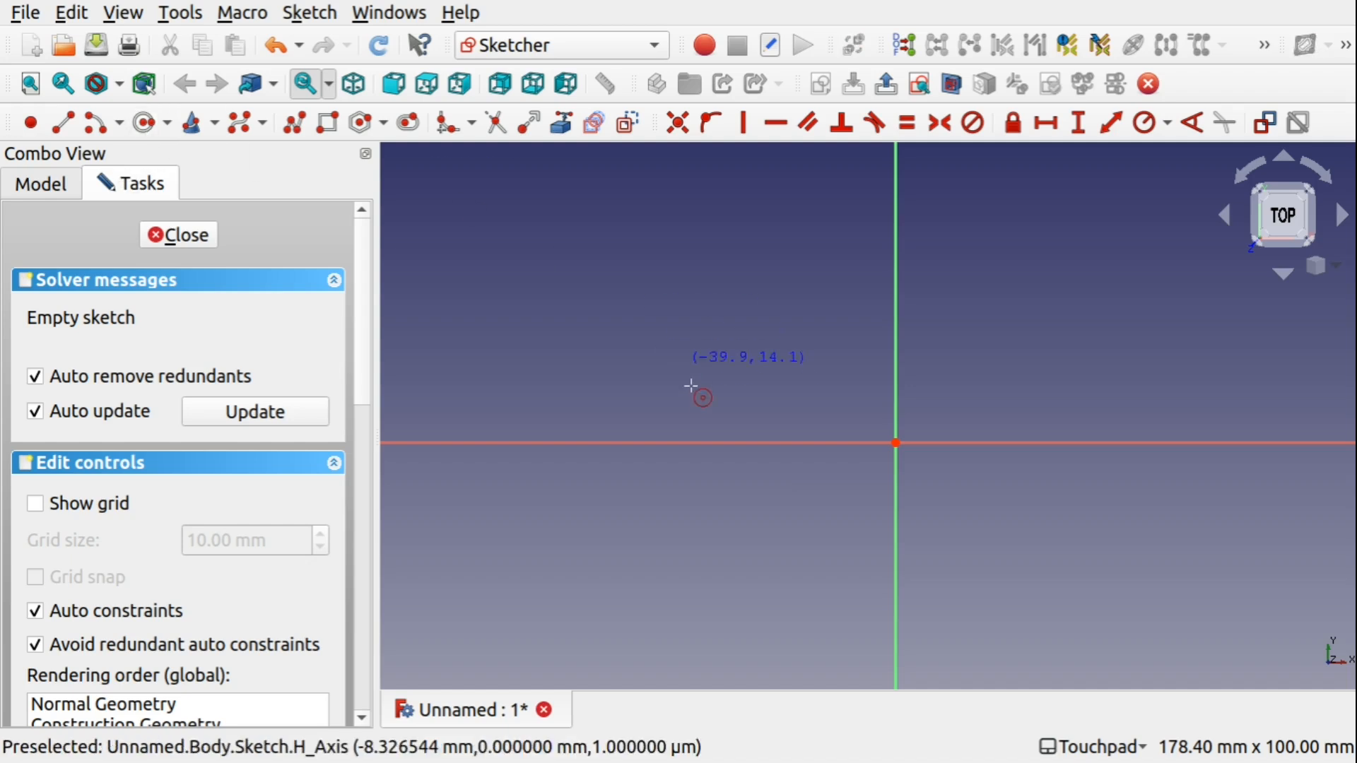
pyautogui.click(693, 443)
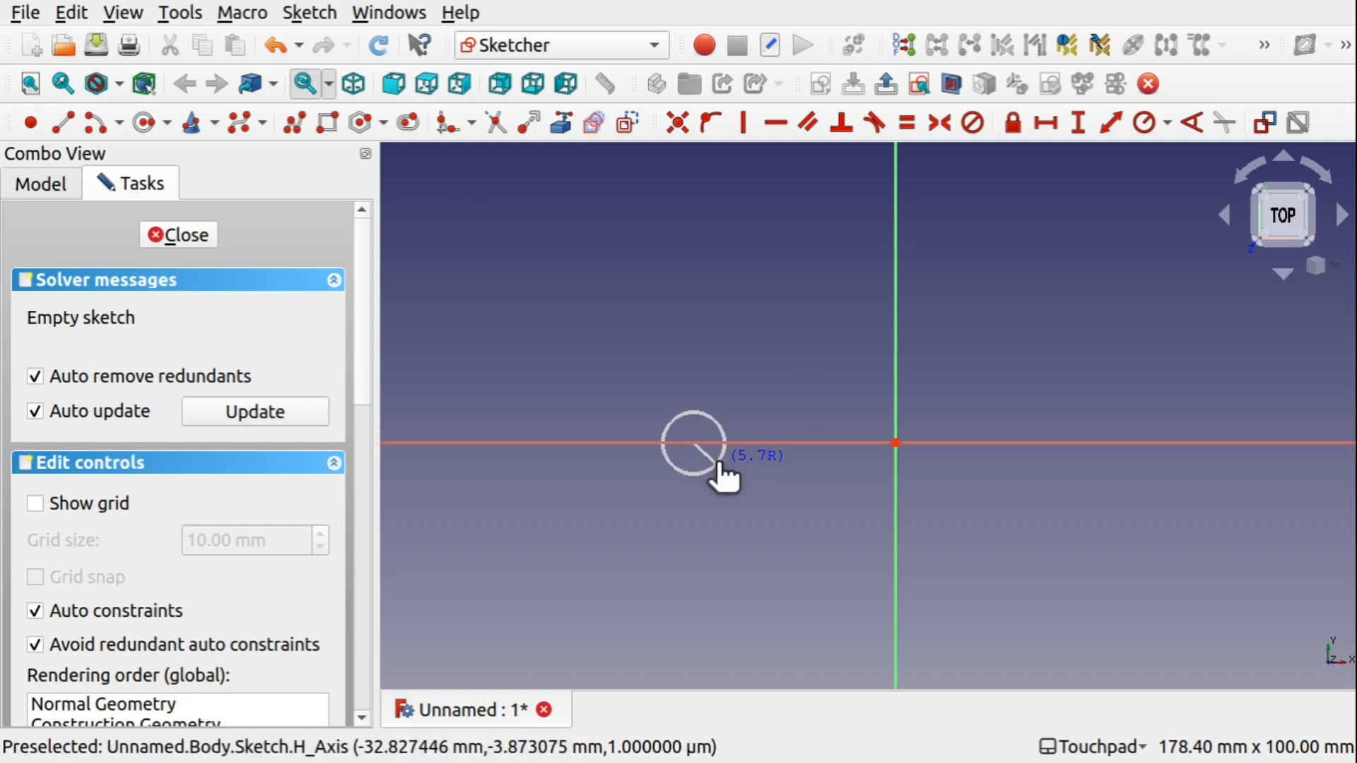
pyautogui.click(719, 463)
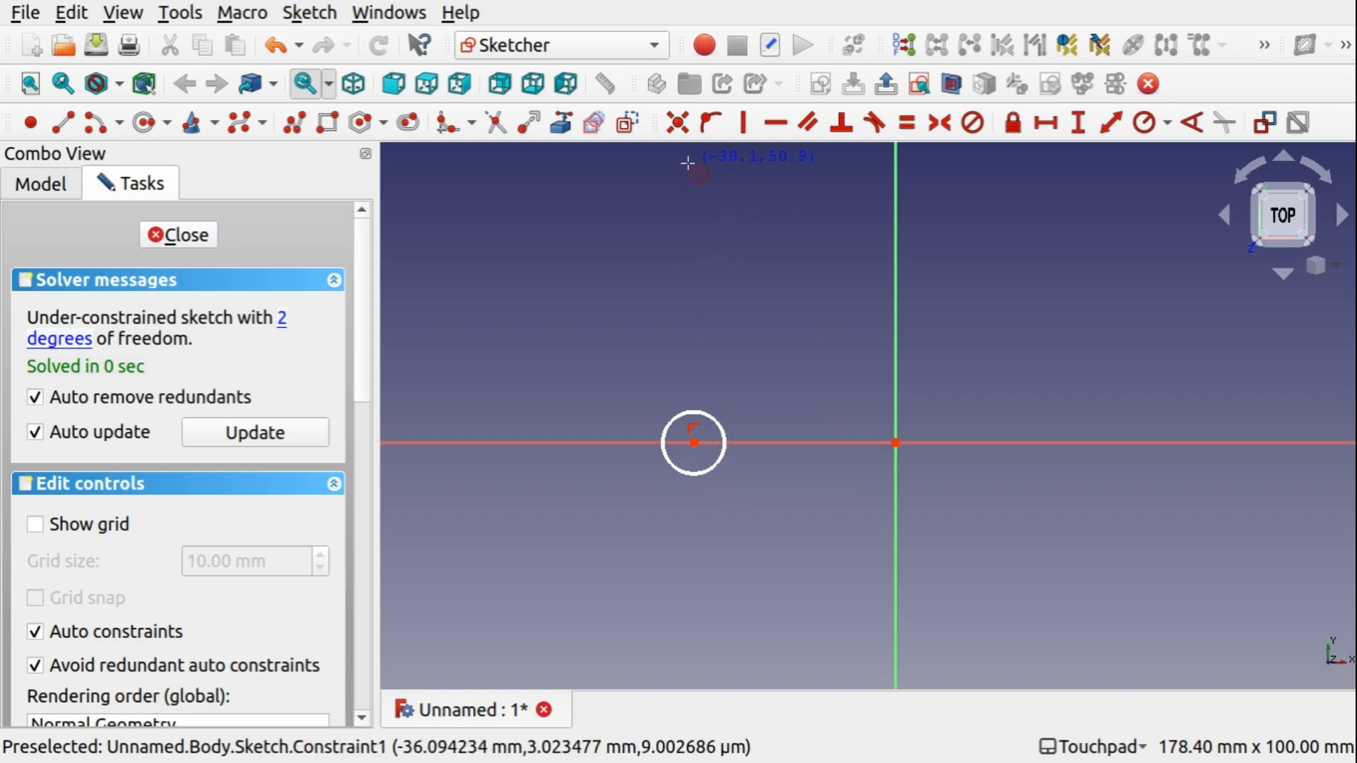
pyautogui.click(710, 122)
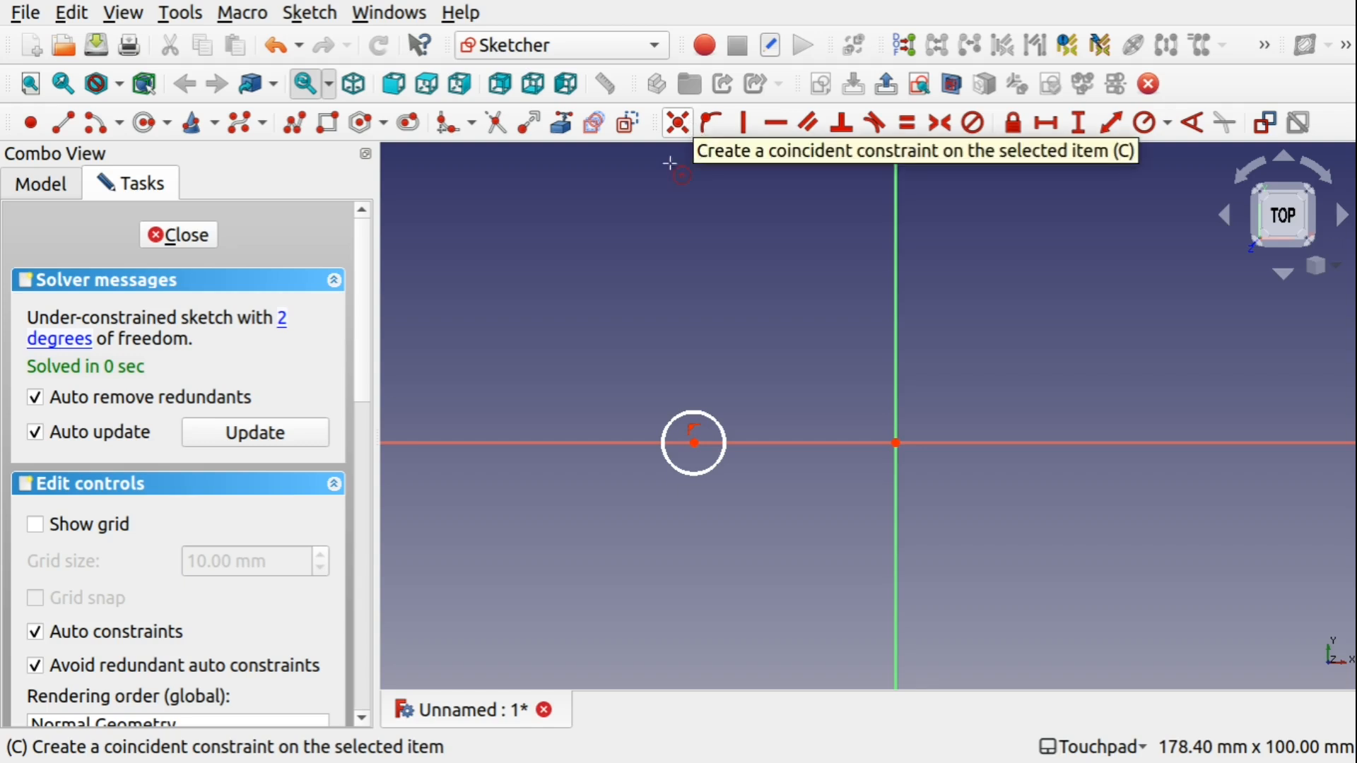
pyautogui.click(679, 123)
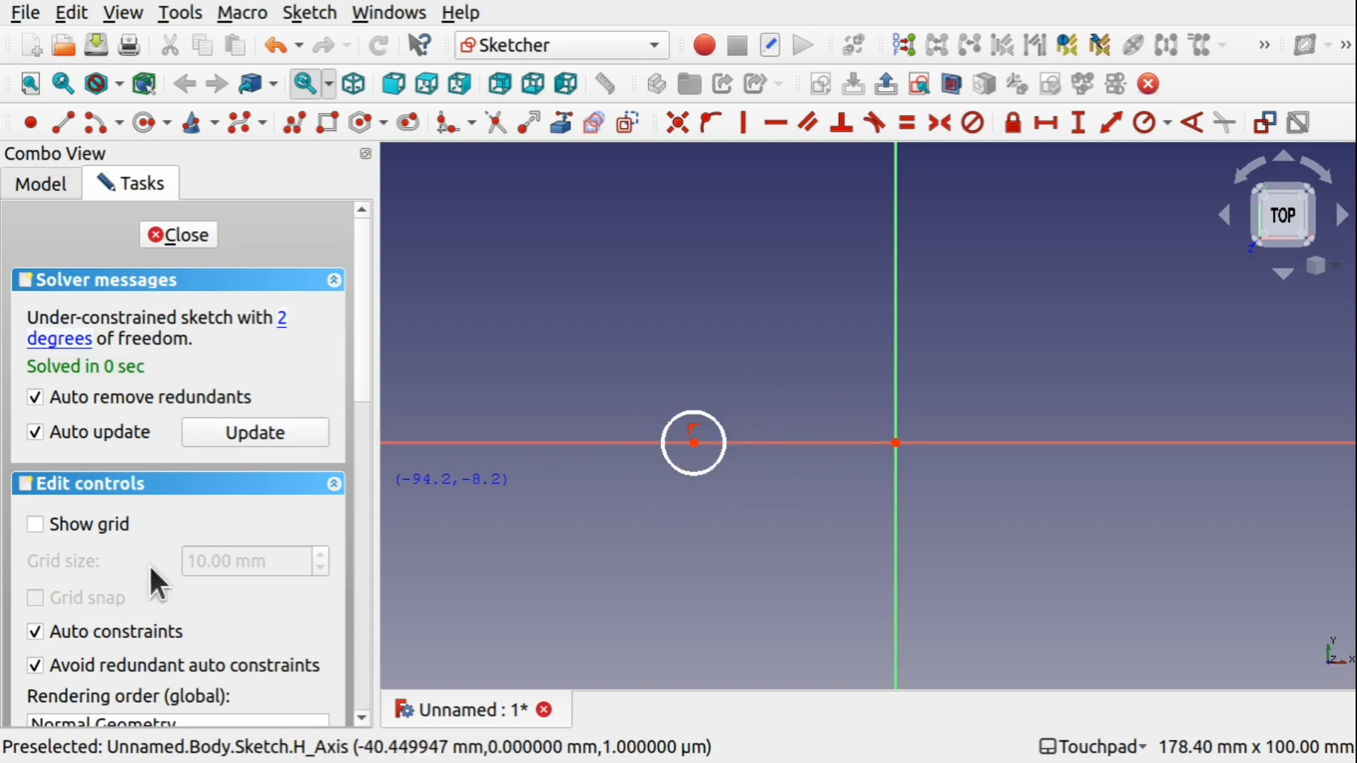
# - Turn off auto constraints, draw a second circle on the horizontal axis right of the origin, and move its centre slightly below the axis
pyautogui.click(34, 631)
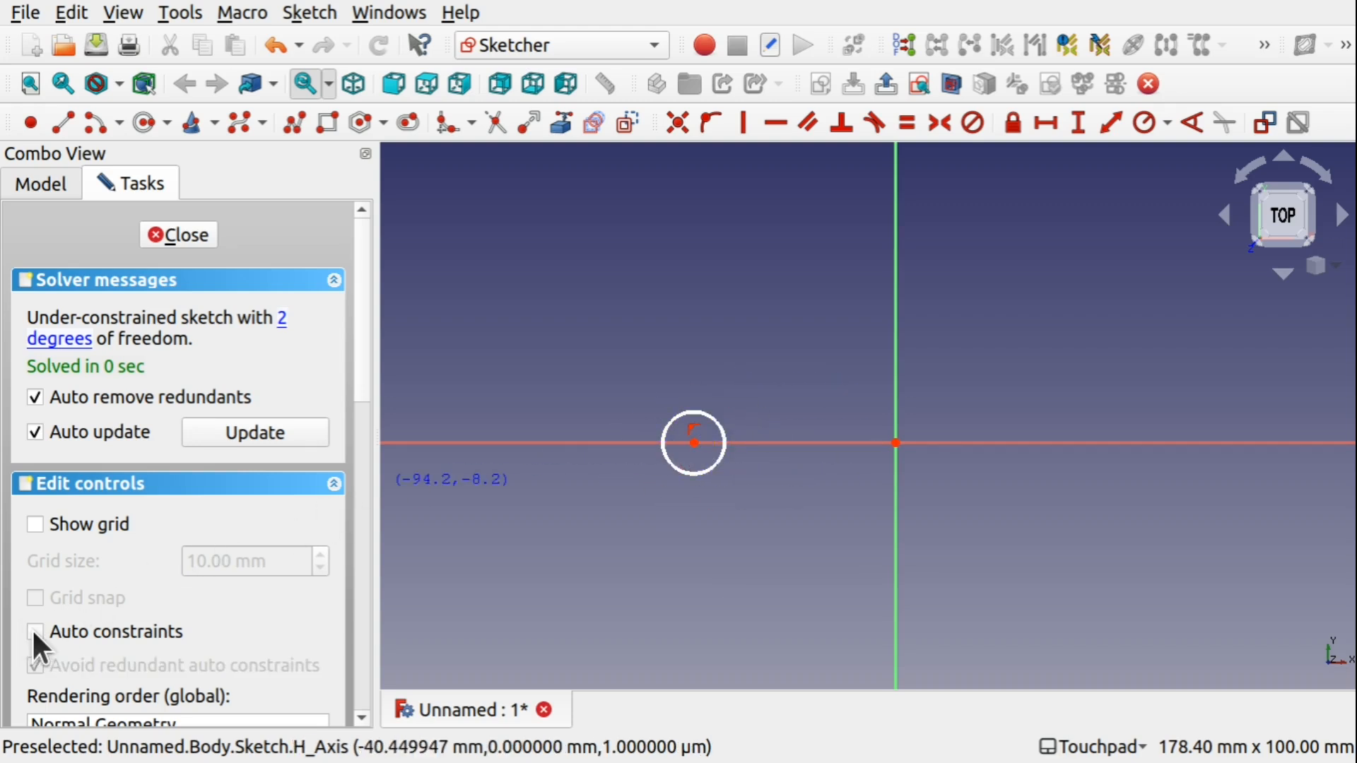
pyautogui.click(1181, 444)
pyautogui.click(1213, 466)
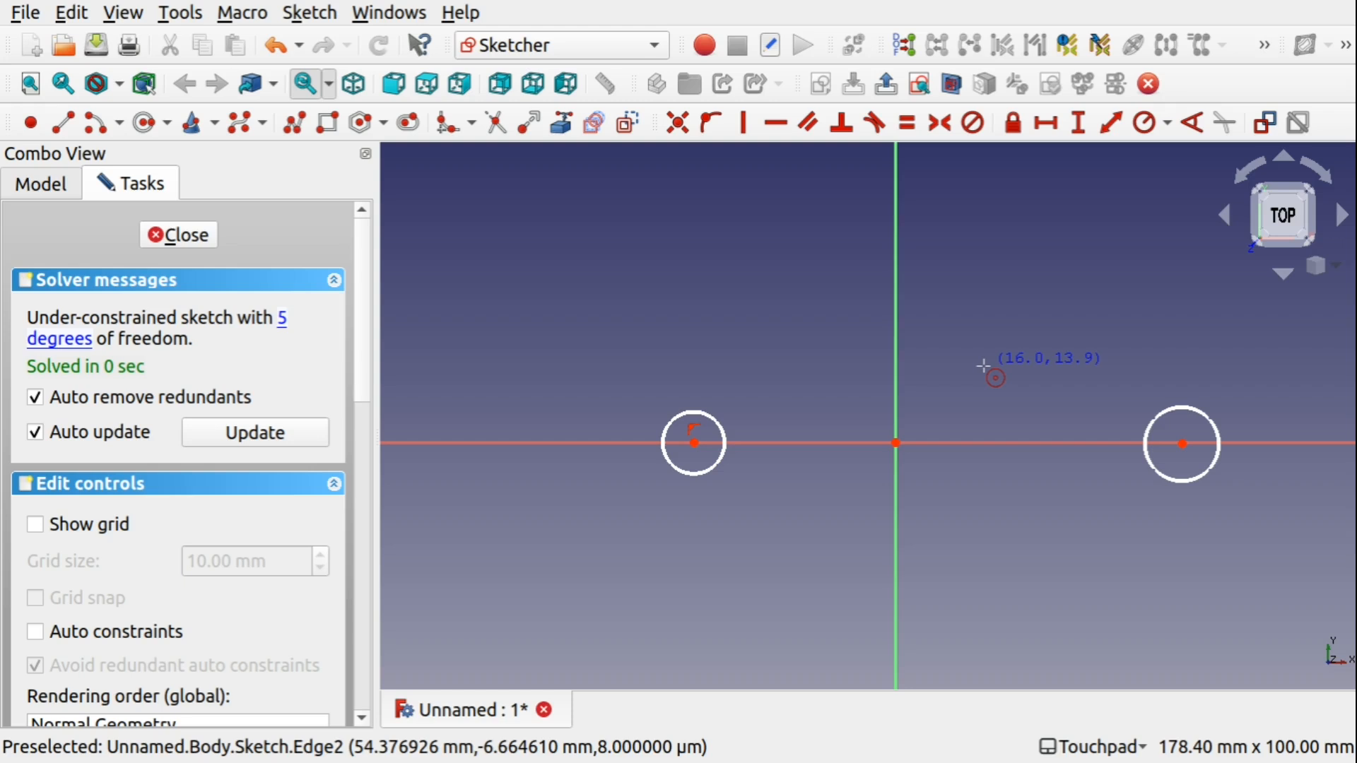
pyautogui.press('Escape')
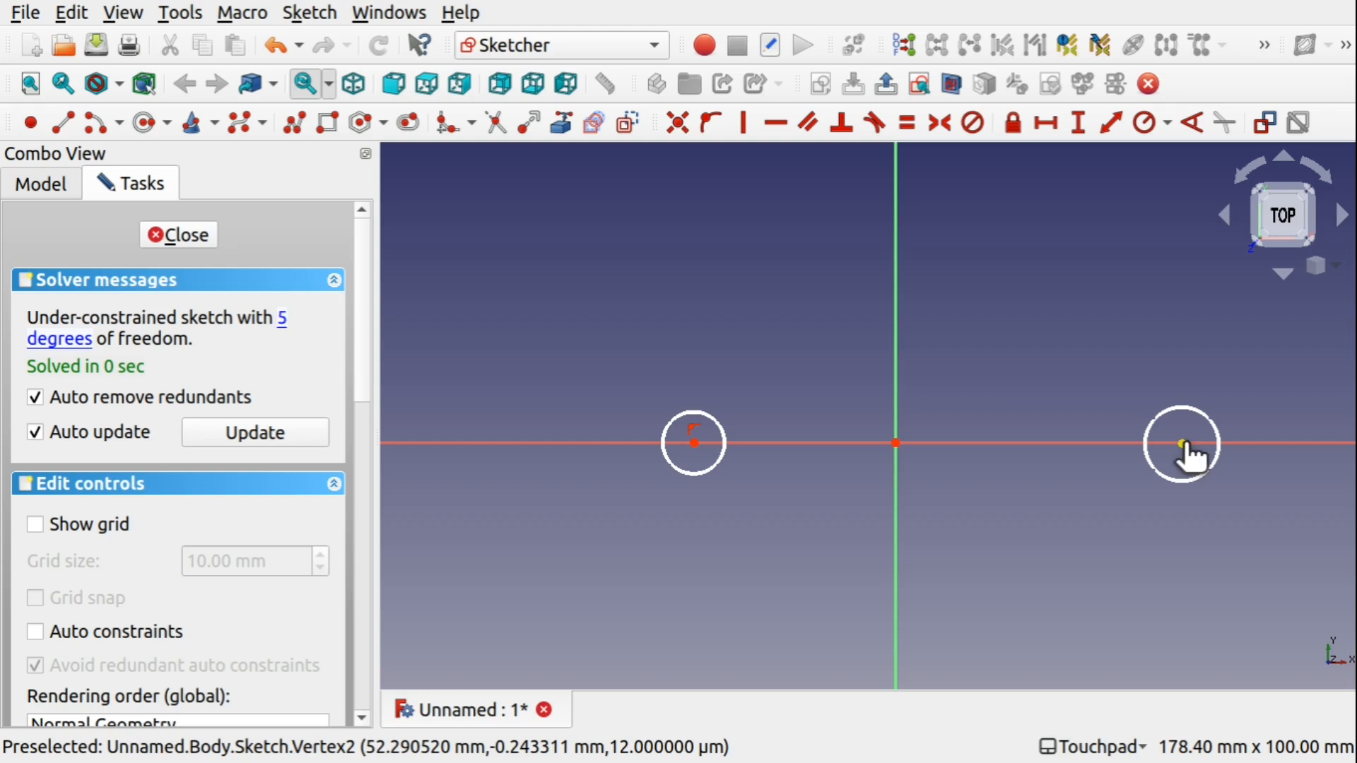
pyautogui.moveTo(1187, 443); pyautogui.dragTo(1156, 461)
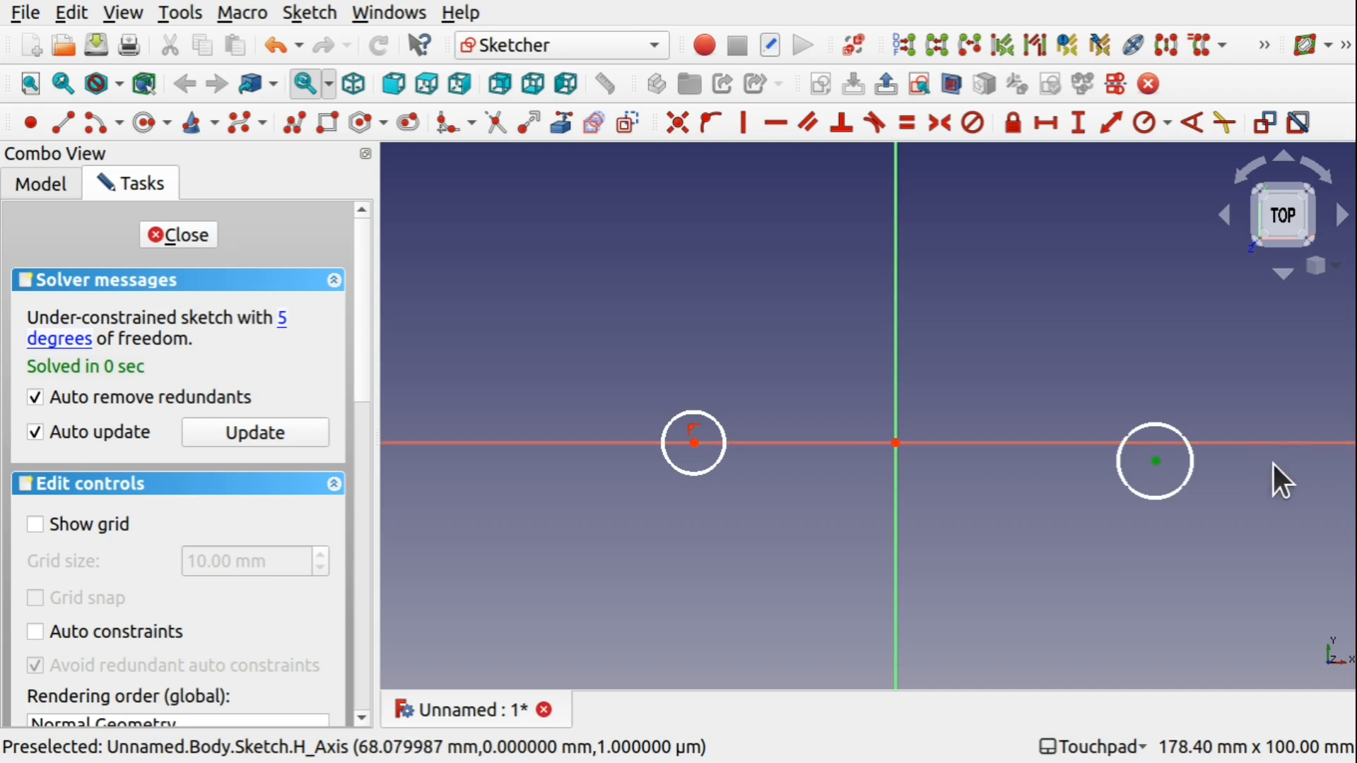
# - Constrain the centre of the circle right of the origin onto the horizontal axis with a point-on-object constraint
pyautogui.click(1267, 442)
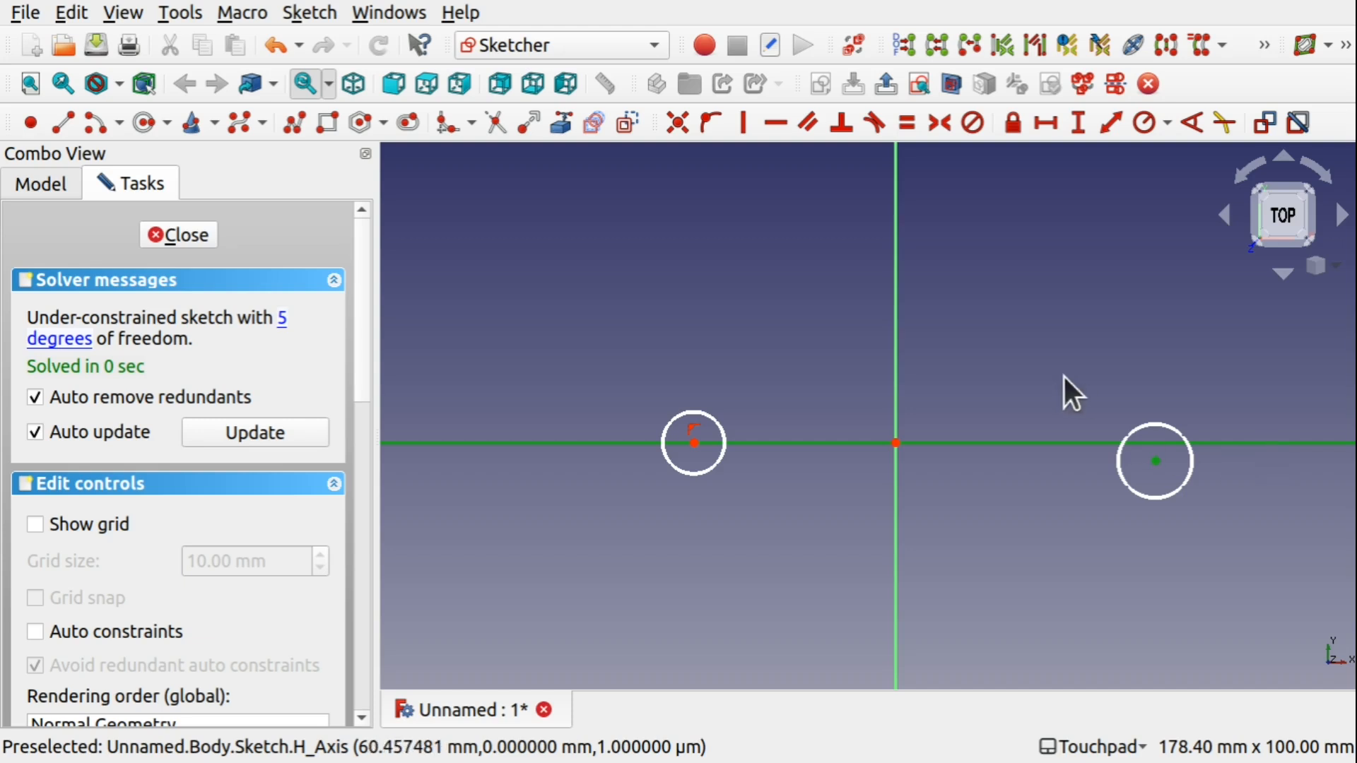
pyautogui.click(1266, 442)
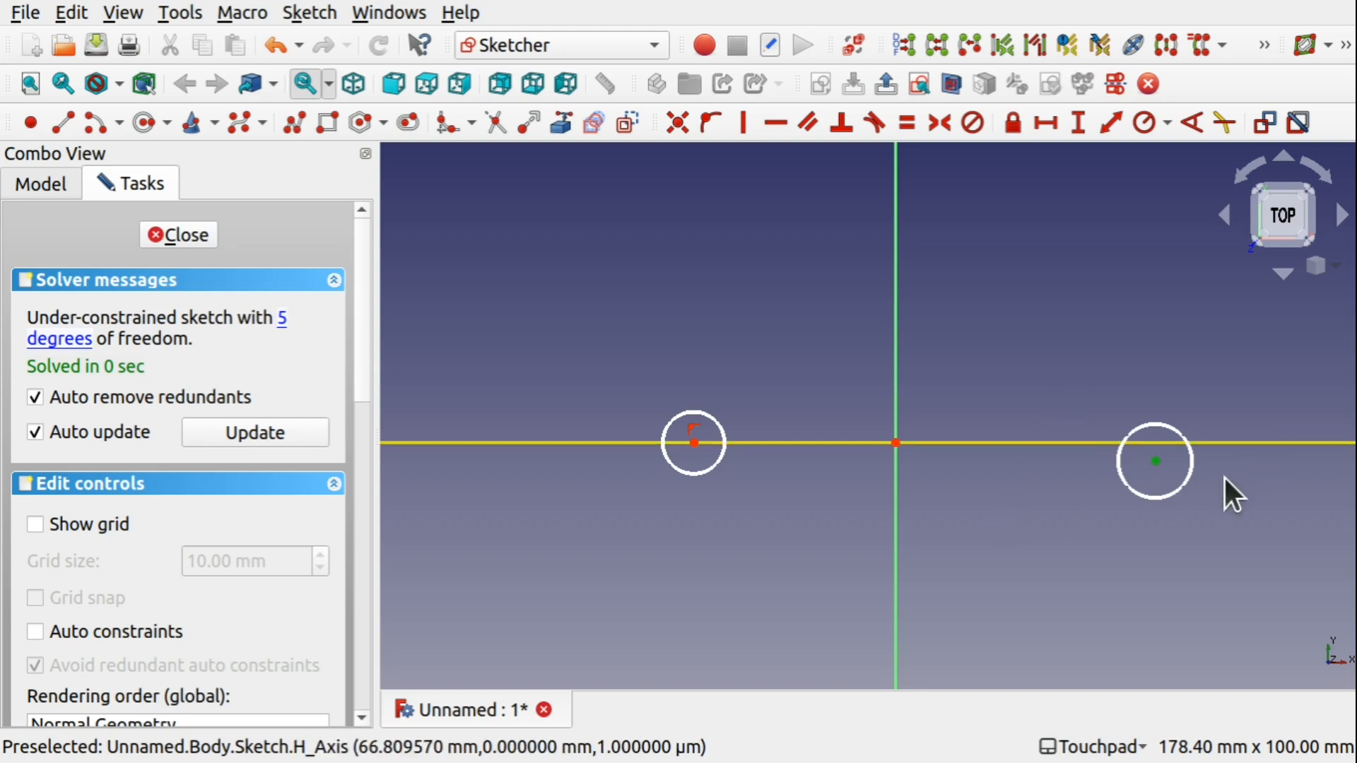
pyautogui.click(1236, 439)
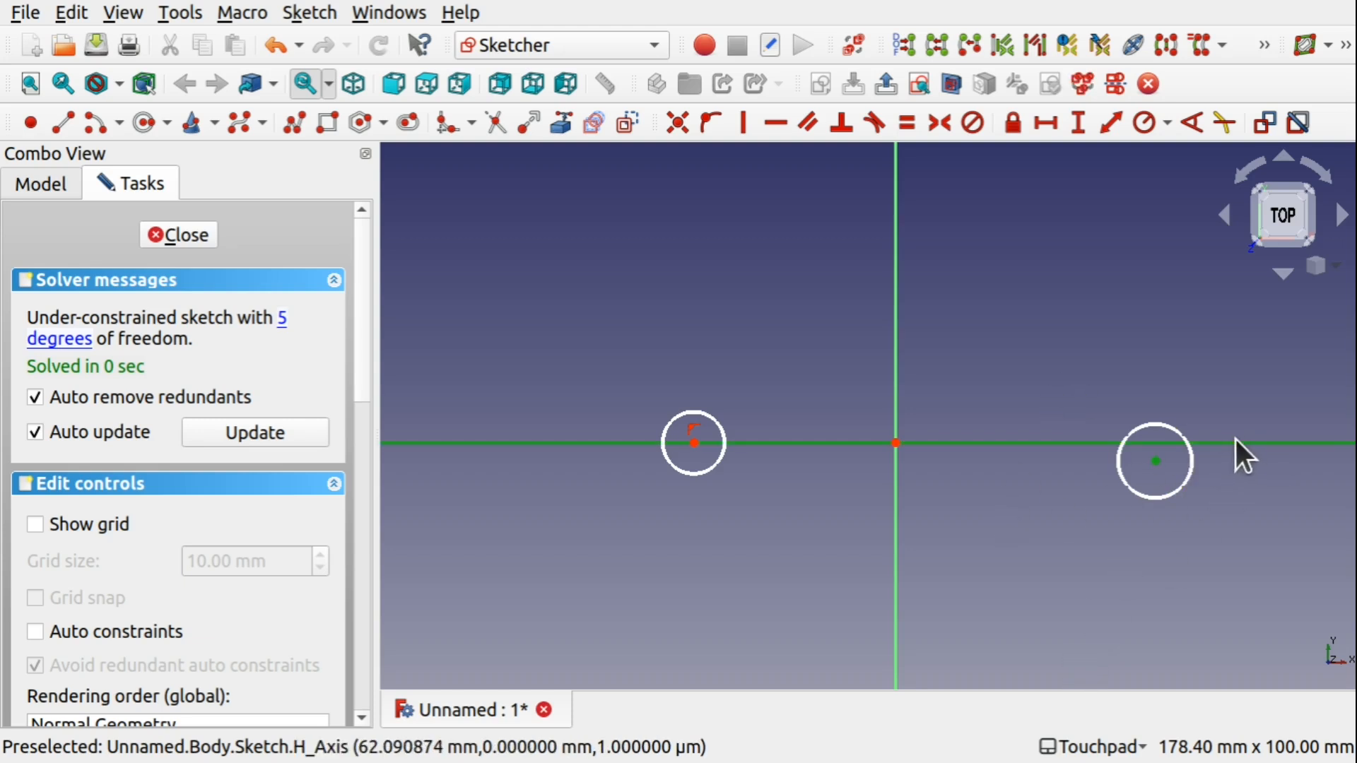
pyautogui.click(704, 134)
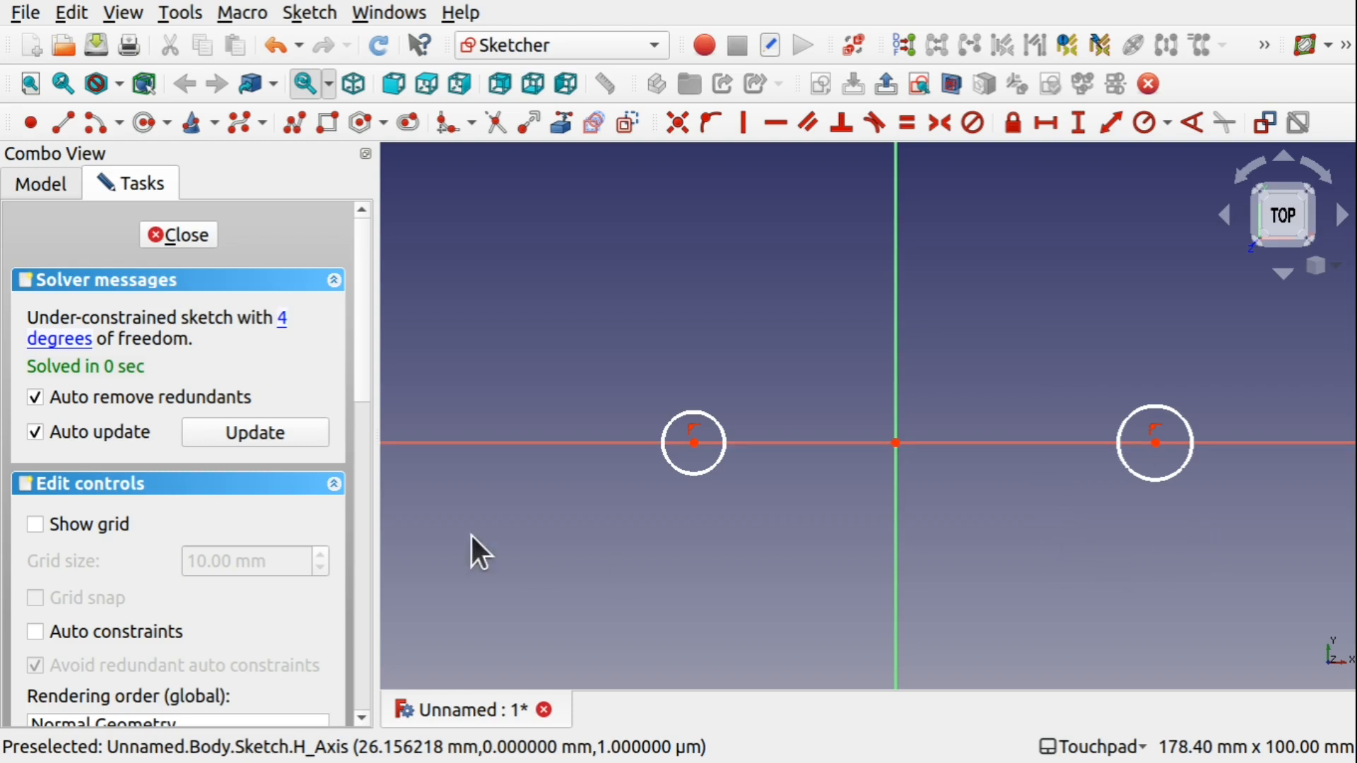
# - Turn auto constraints back on and slide the right circle along the horizontal axis closer to the origin
pyautogui.click(35, 630)
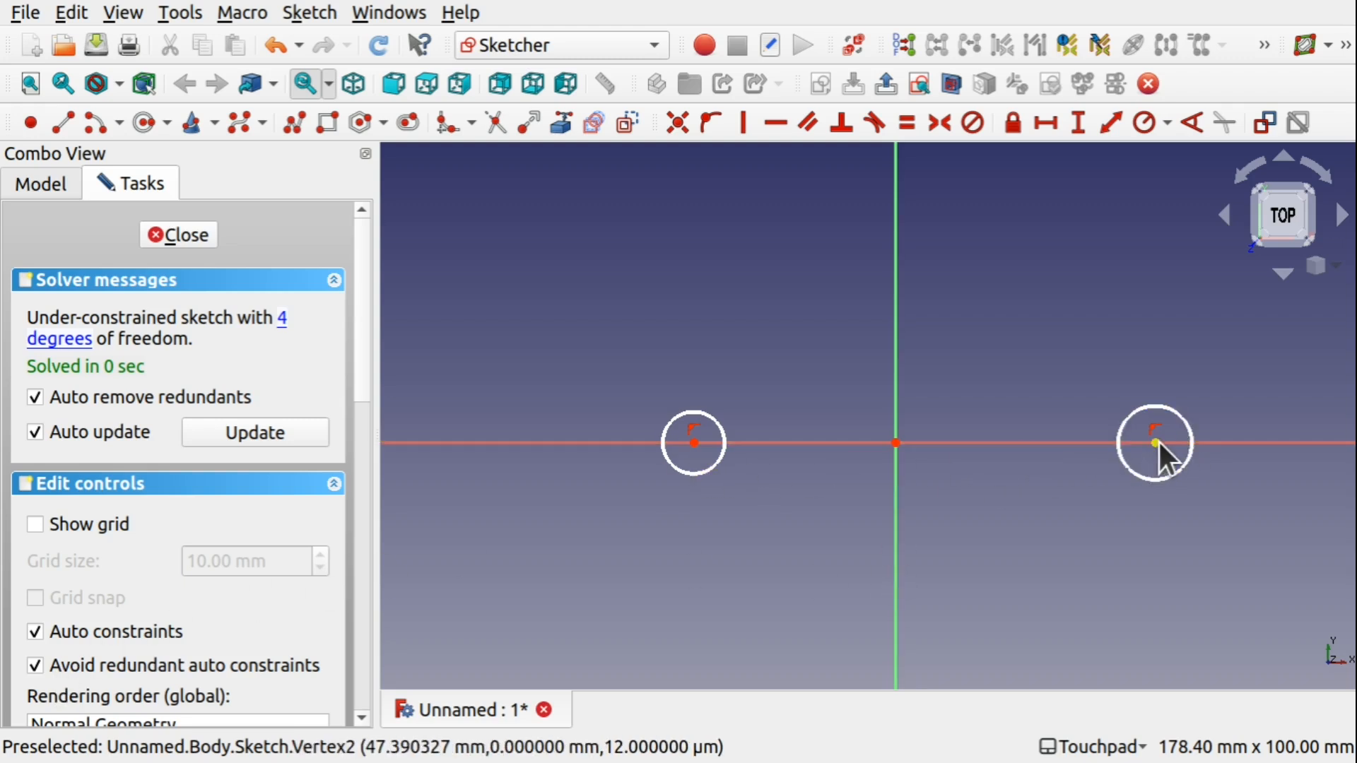
pyautogui.moveTo(1151, 445); pyautogui.dragTo(1105, 572)
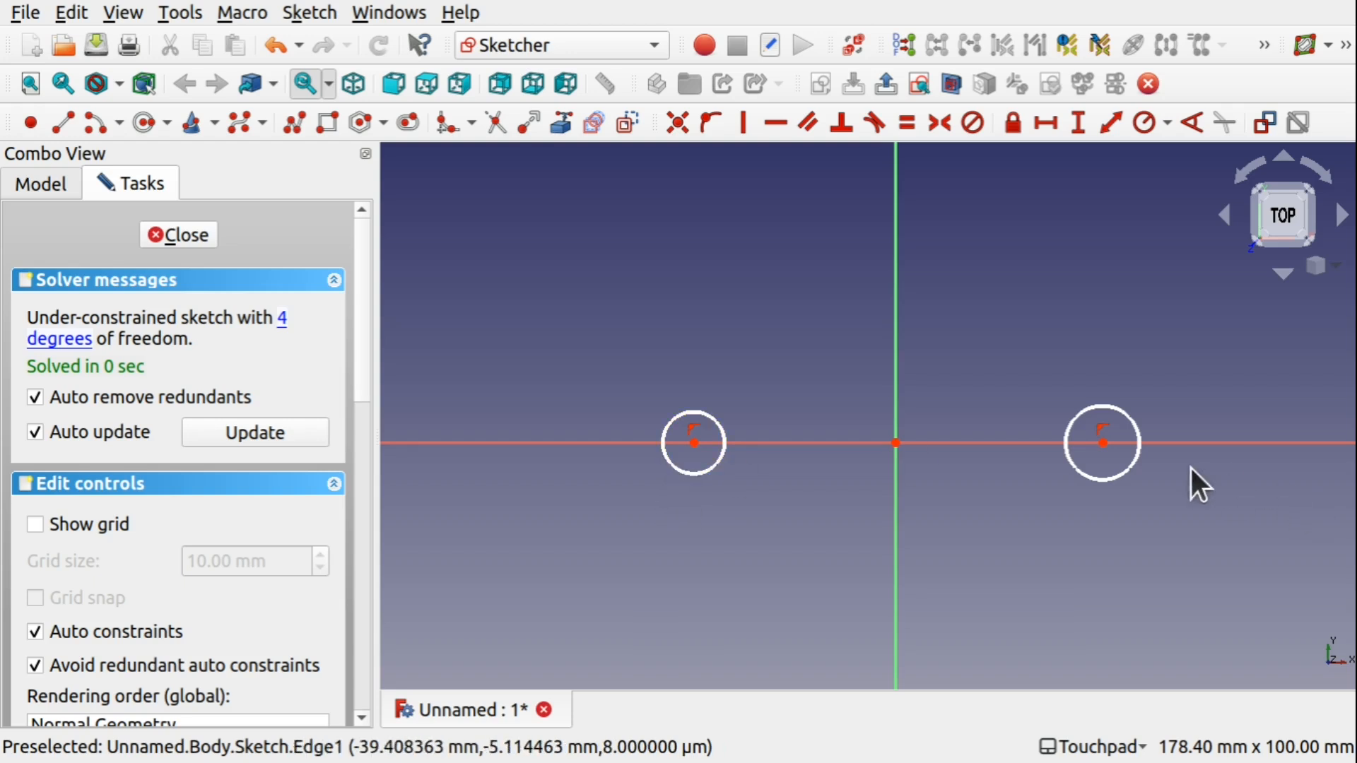
# - Constrain both circles to share an equal radius of 10 mm
pyautogui.click(721, 424)
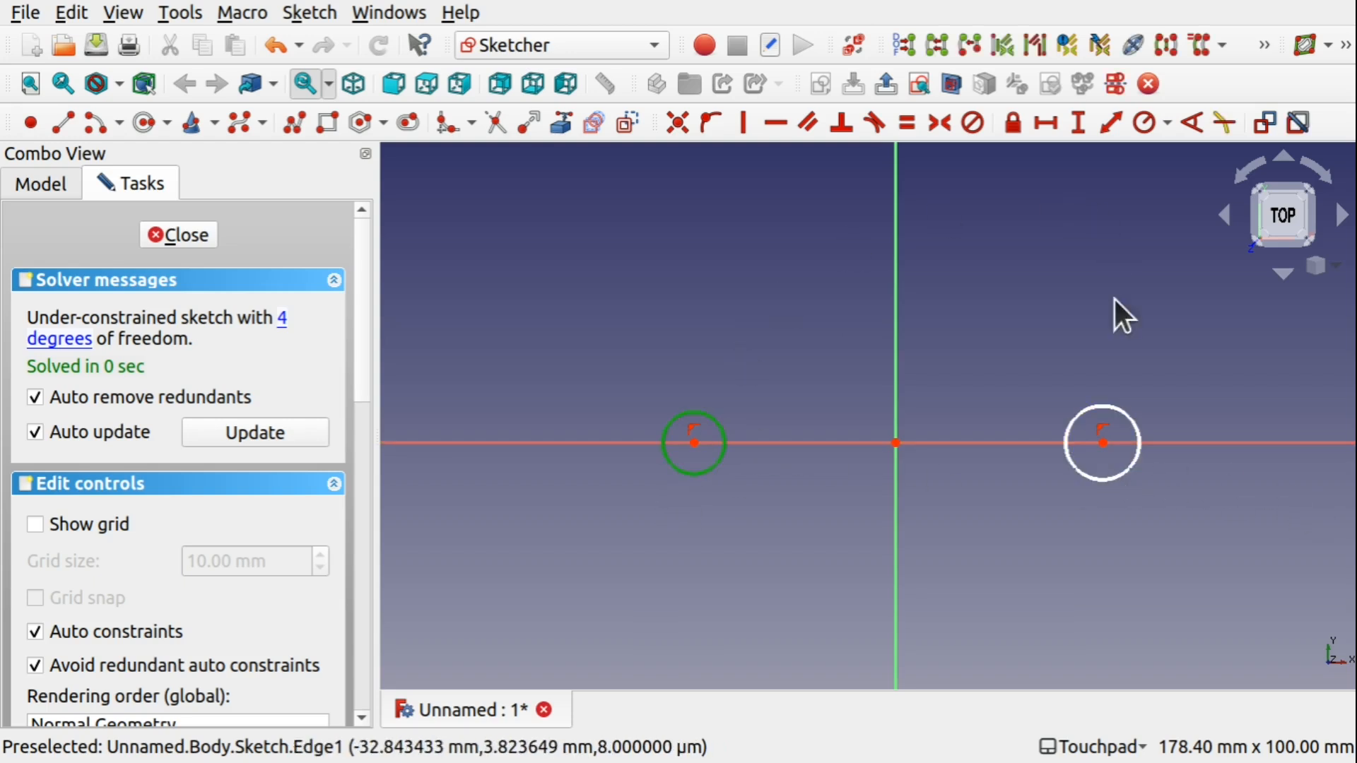
pyautogui.click(1127, 419)
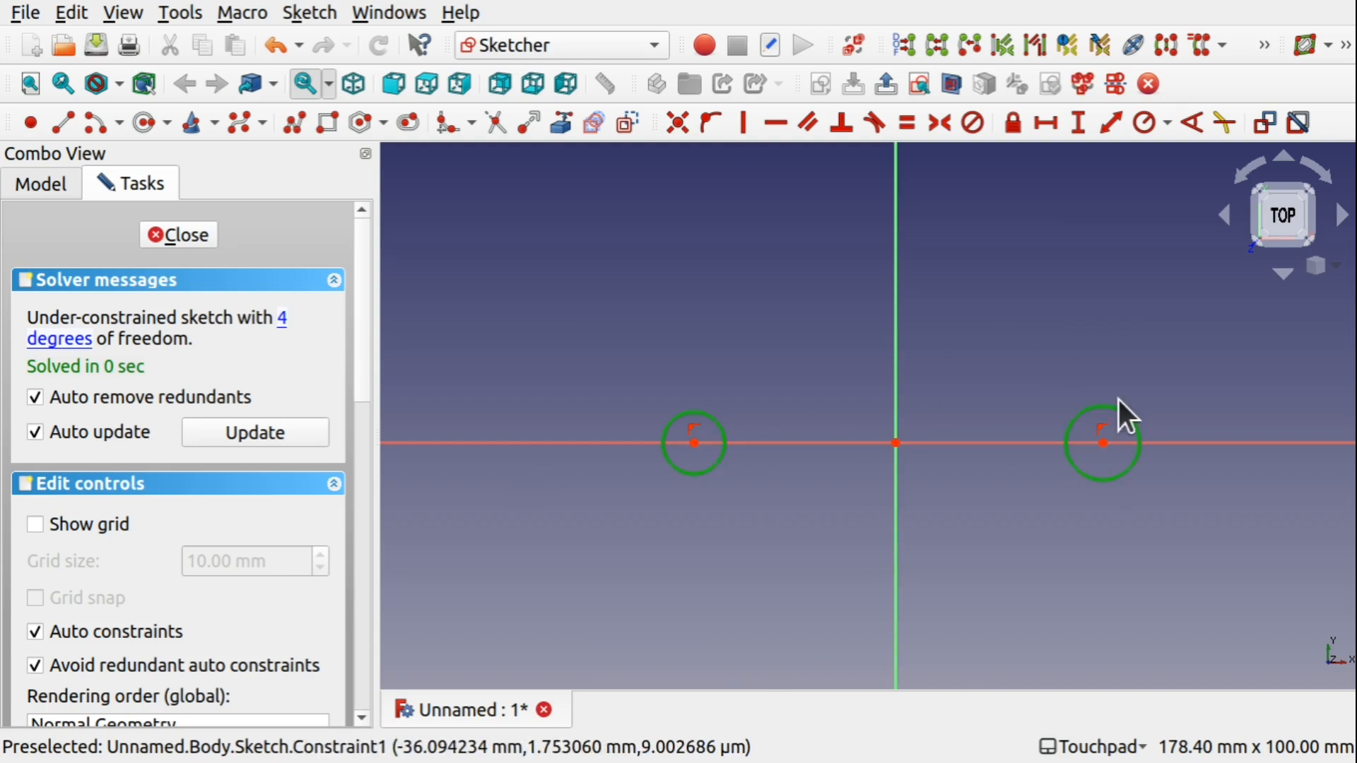
pyautogui.click(1146, 123)
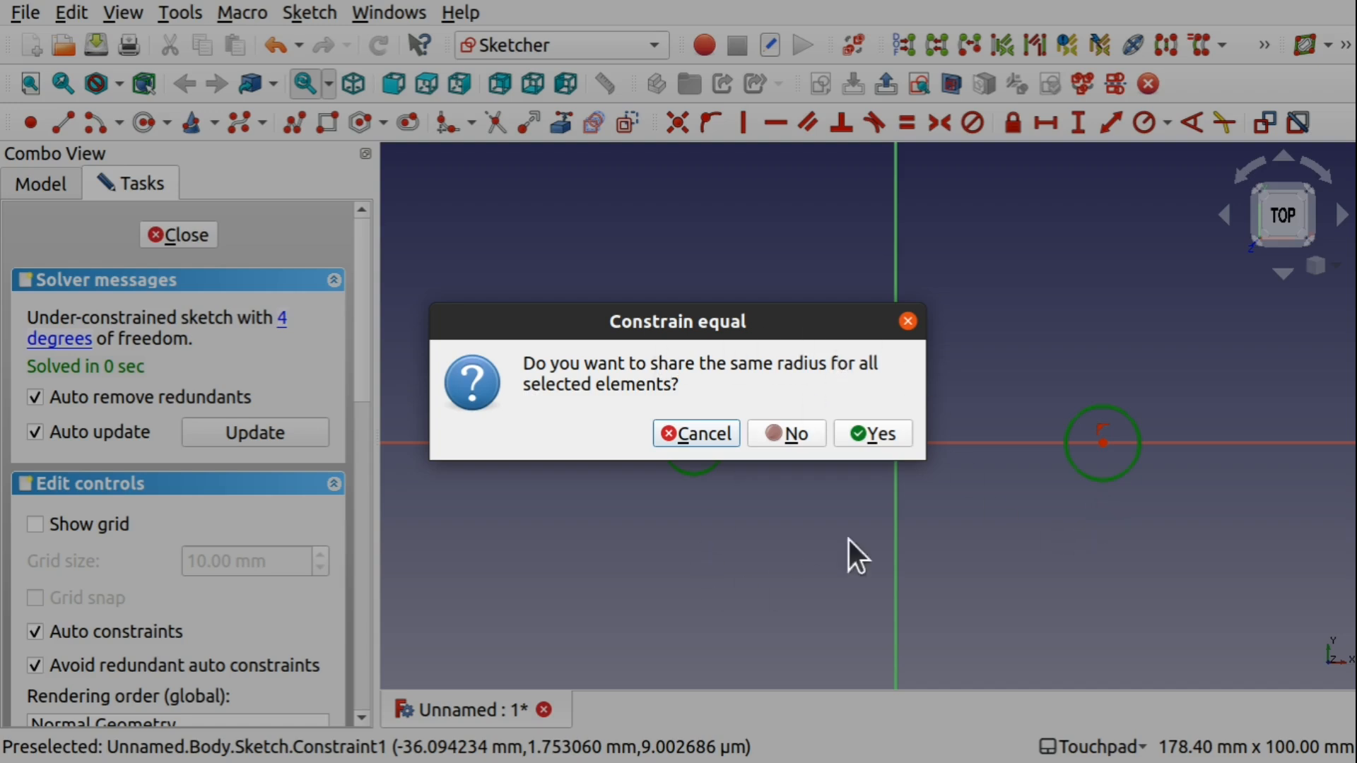
pyautogui.click(860, 437)
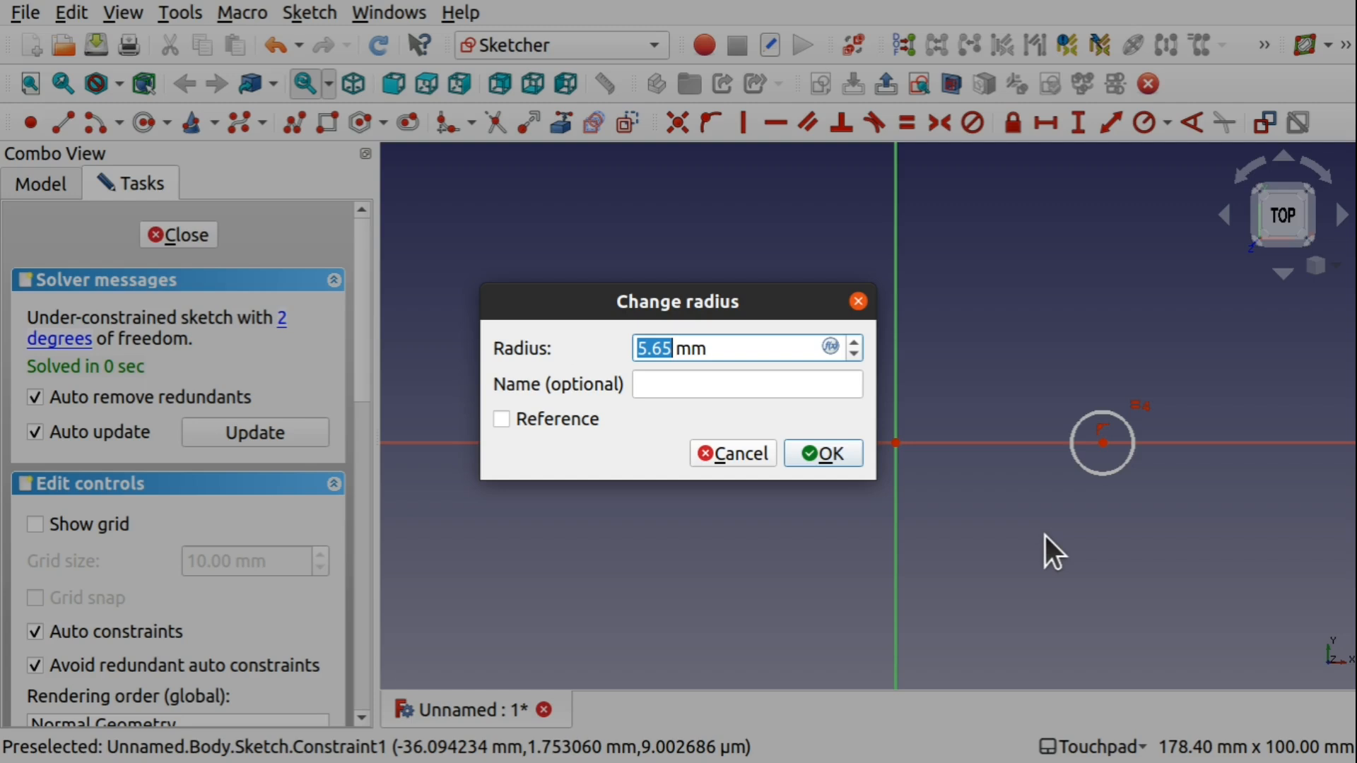
pyautogui.write('10')
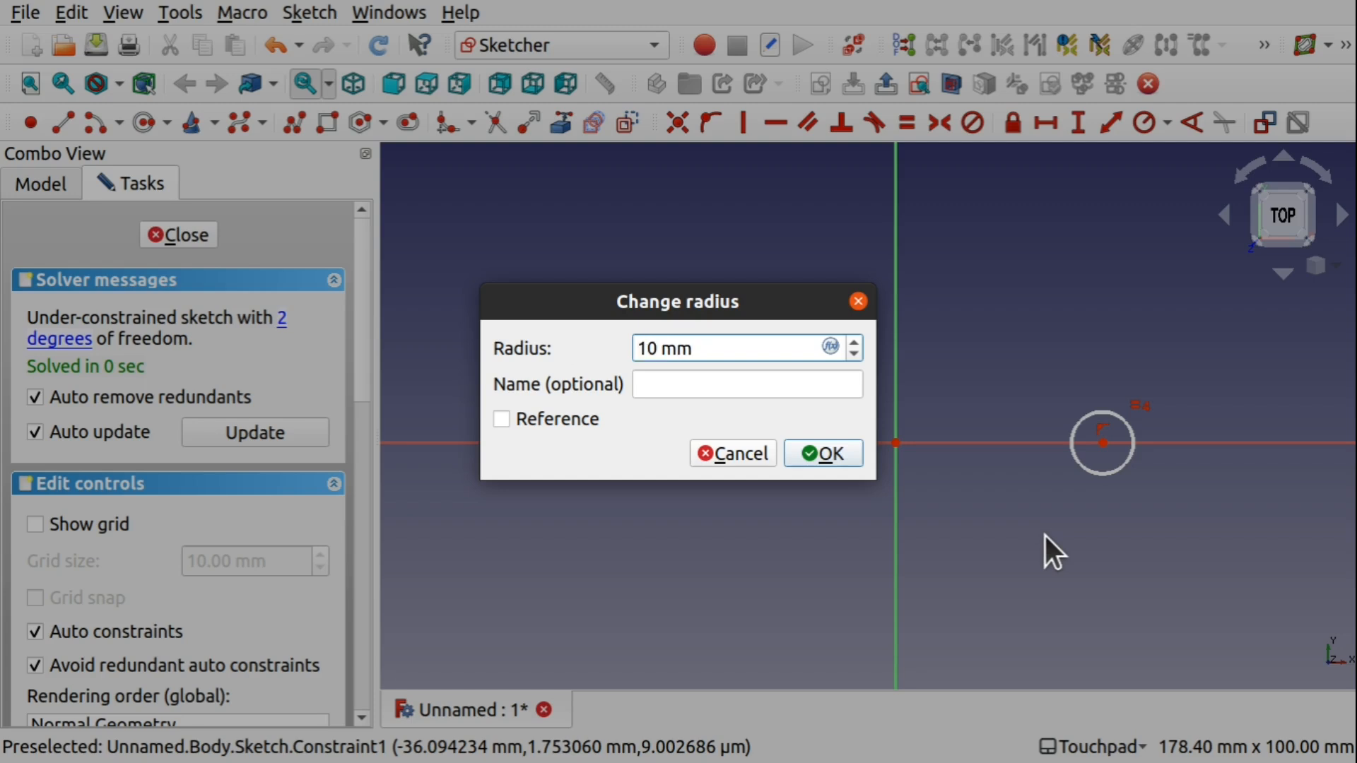
pyautogui.press('Return')
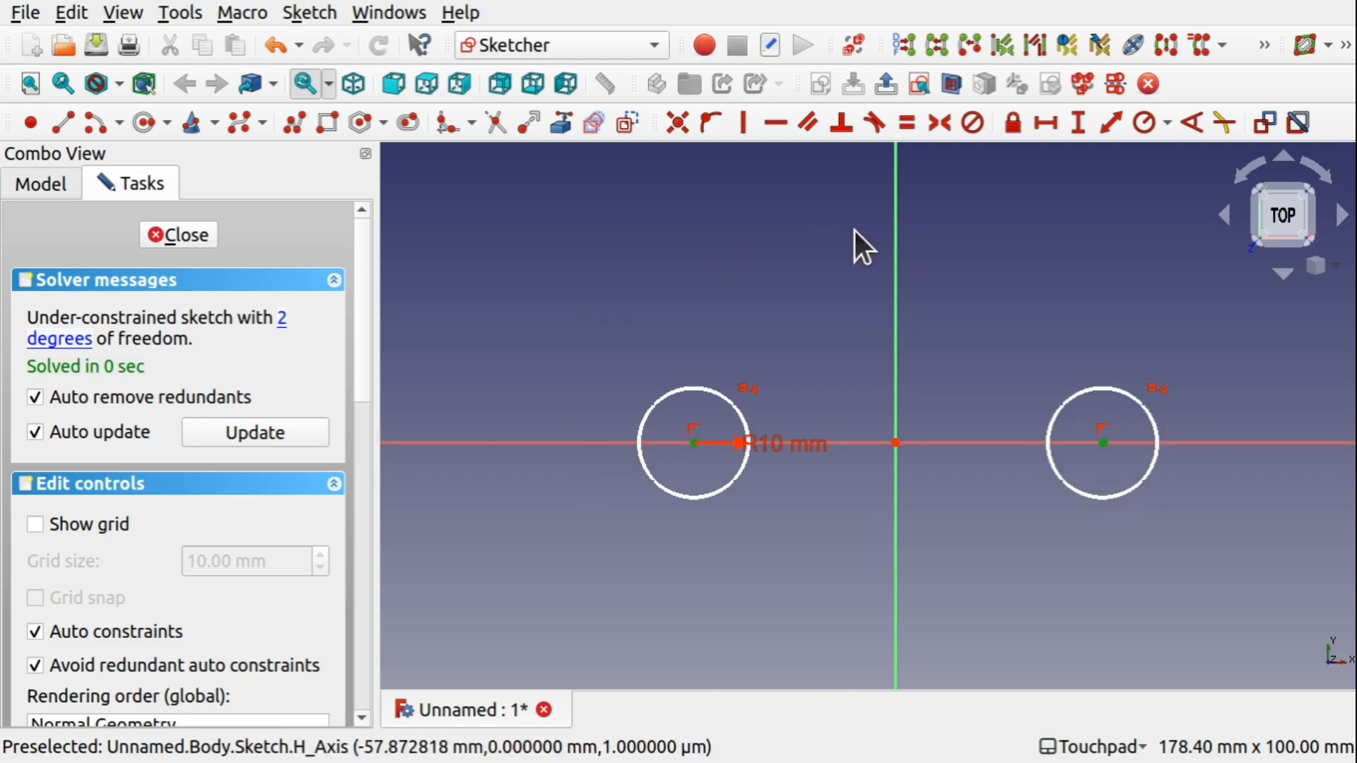
# - Add a horizontal distance constraint of 200 mm between the two circle centres
pyautogui.click(1050, 121)
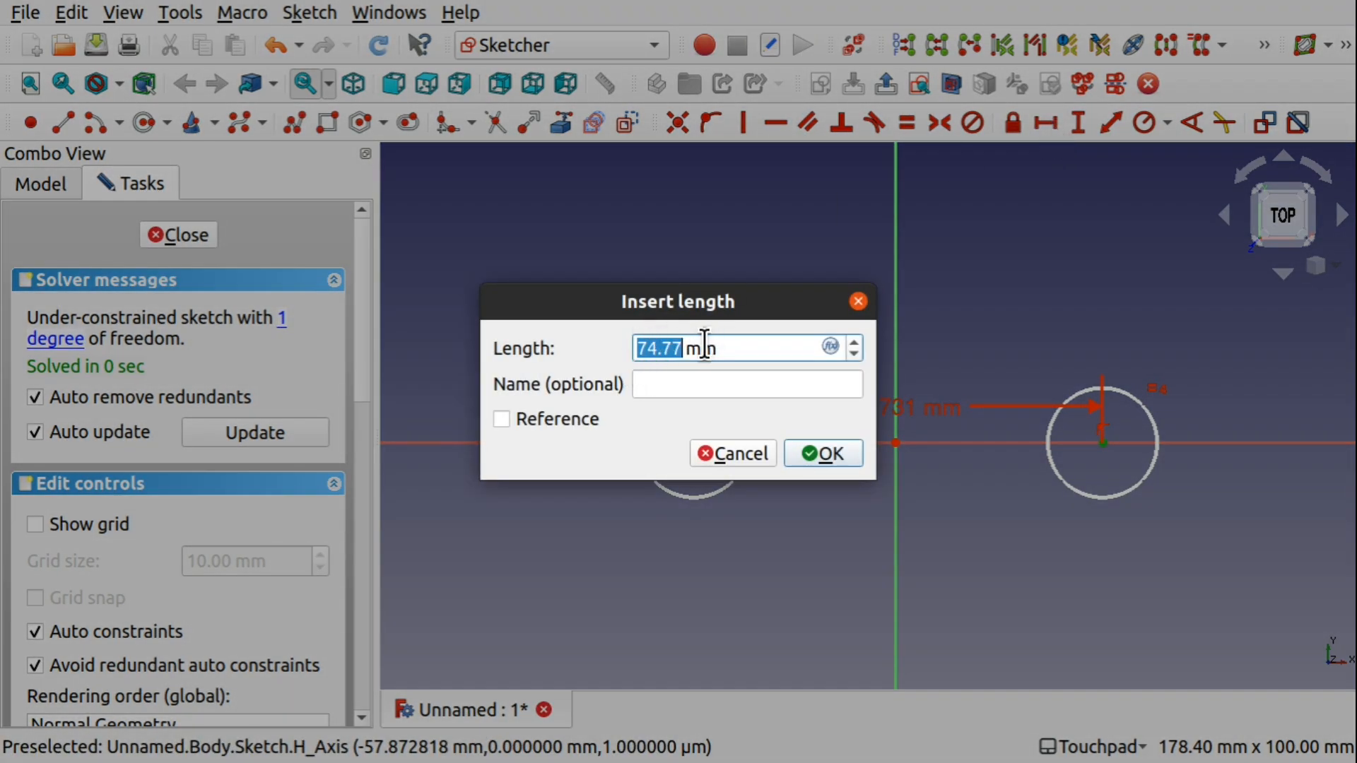
pyautogui.write('200')
pyautogui.press('Return')
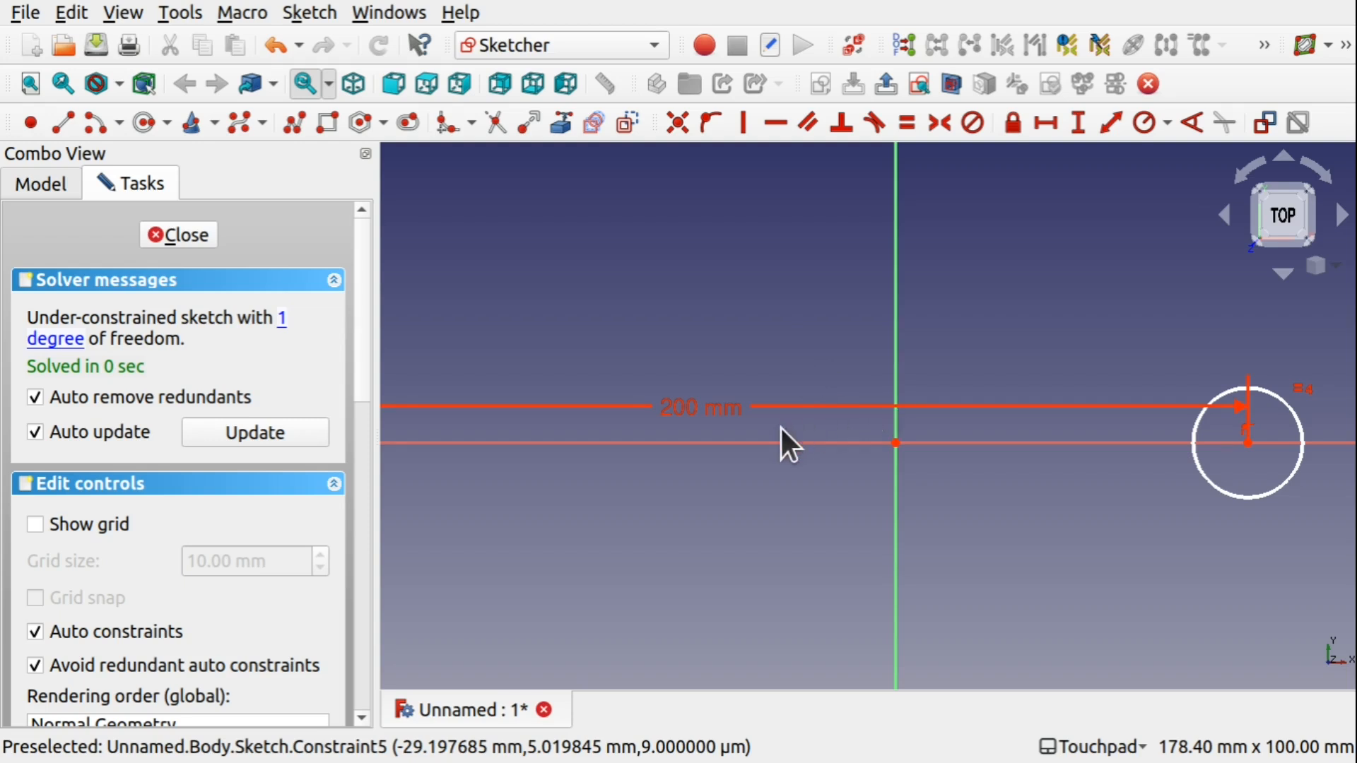
# - Examine the whole sketch with both circles and the distance dimension between them
pyautogui.scroll(-3, 796, 489)
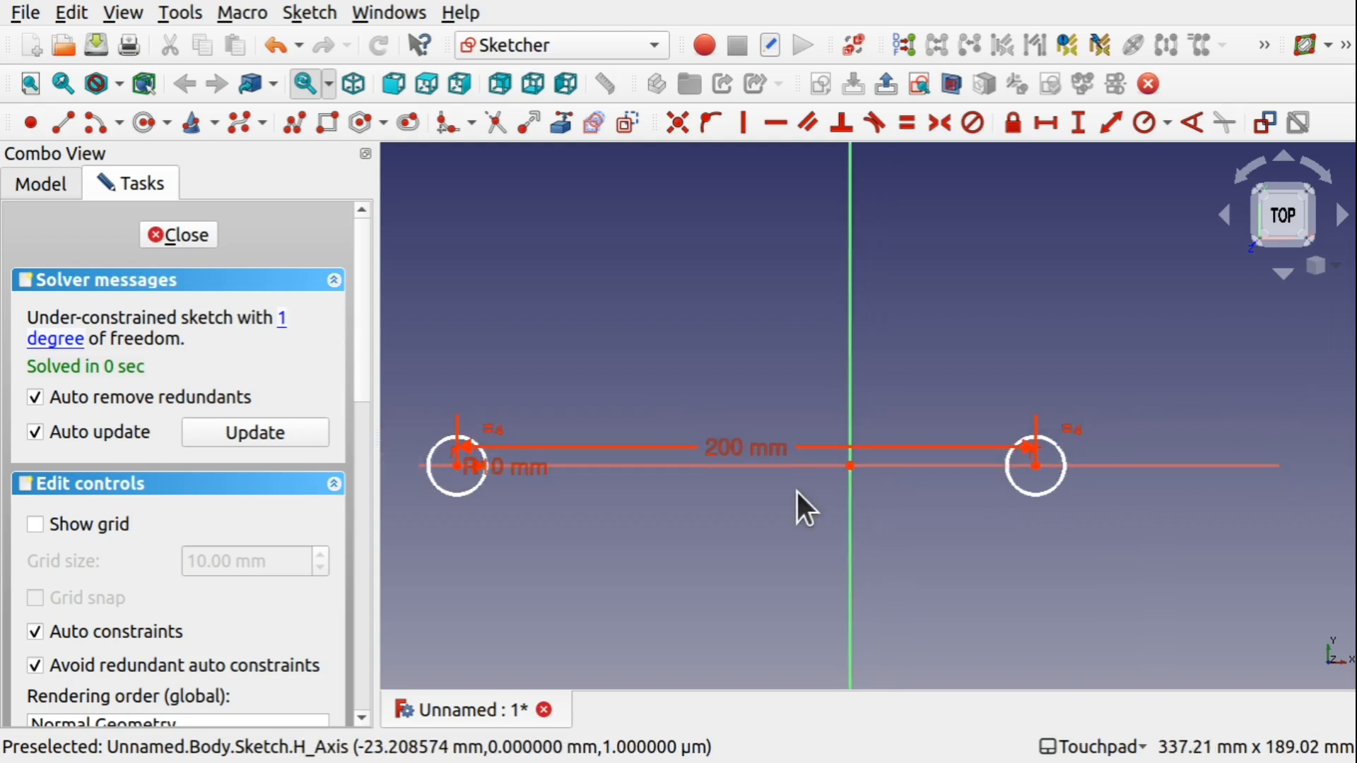
pyautogui.scroll(1, 796, 489)
pyautogui.scroll(1, 796, 489)
pyautogui.scroll(-7, 796, 489)
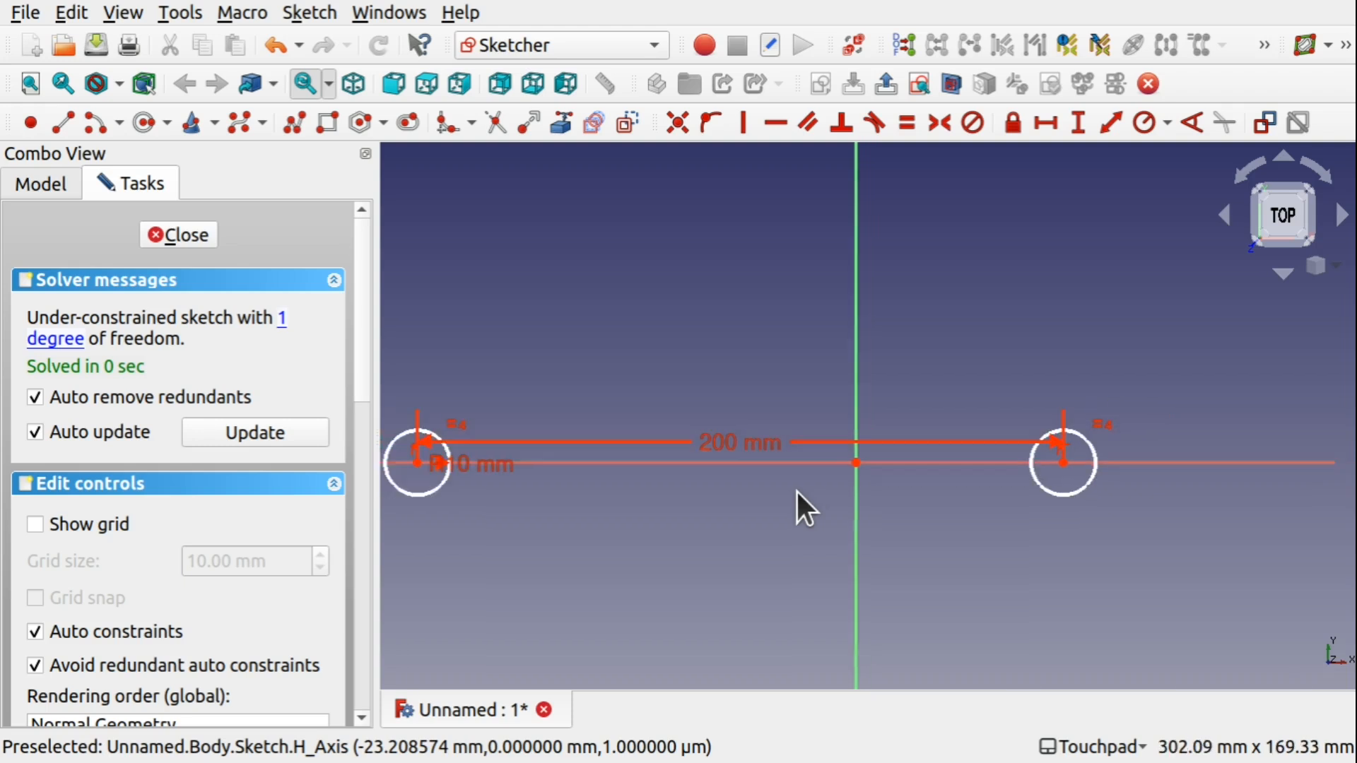
pyautogui.scroll(6, 796, 489)
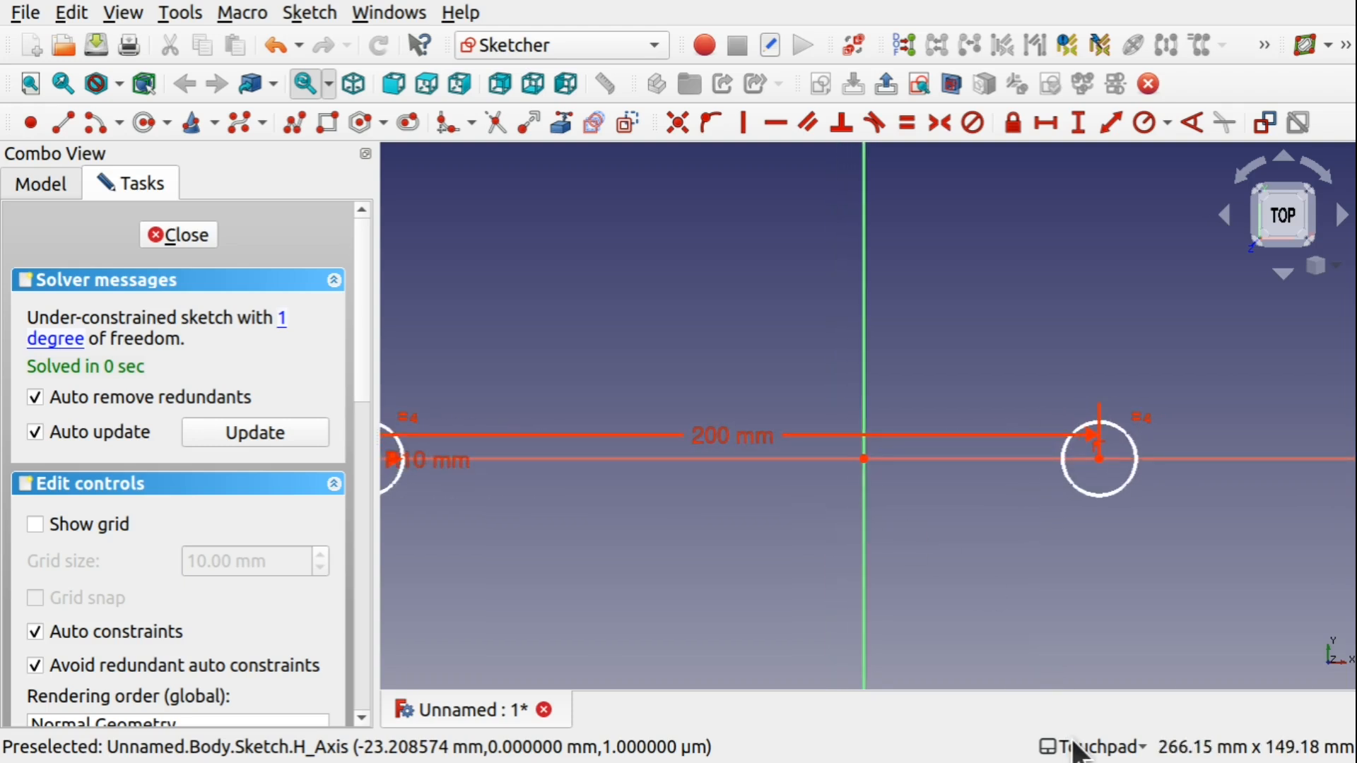
pyautogui.moveTo(1076, 750)
pyautogui.moveTo(991, 613)
pyautogui.keyDown('ctrl'); pyautogui.keyDown('shift'); pyautogui.mouseDown()
pyautogui.moveTo(1000, 528)
pyautogui.moveTo(1006, 649)
pyautogui.moveTo(1009, 575)
pyautogui.moveTo(1012, 638)
pyautogui.mouseUp(); pyautogui.keyUp('shift'); pyautogui.keyUp('ctrl')
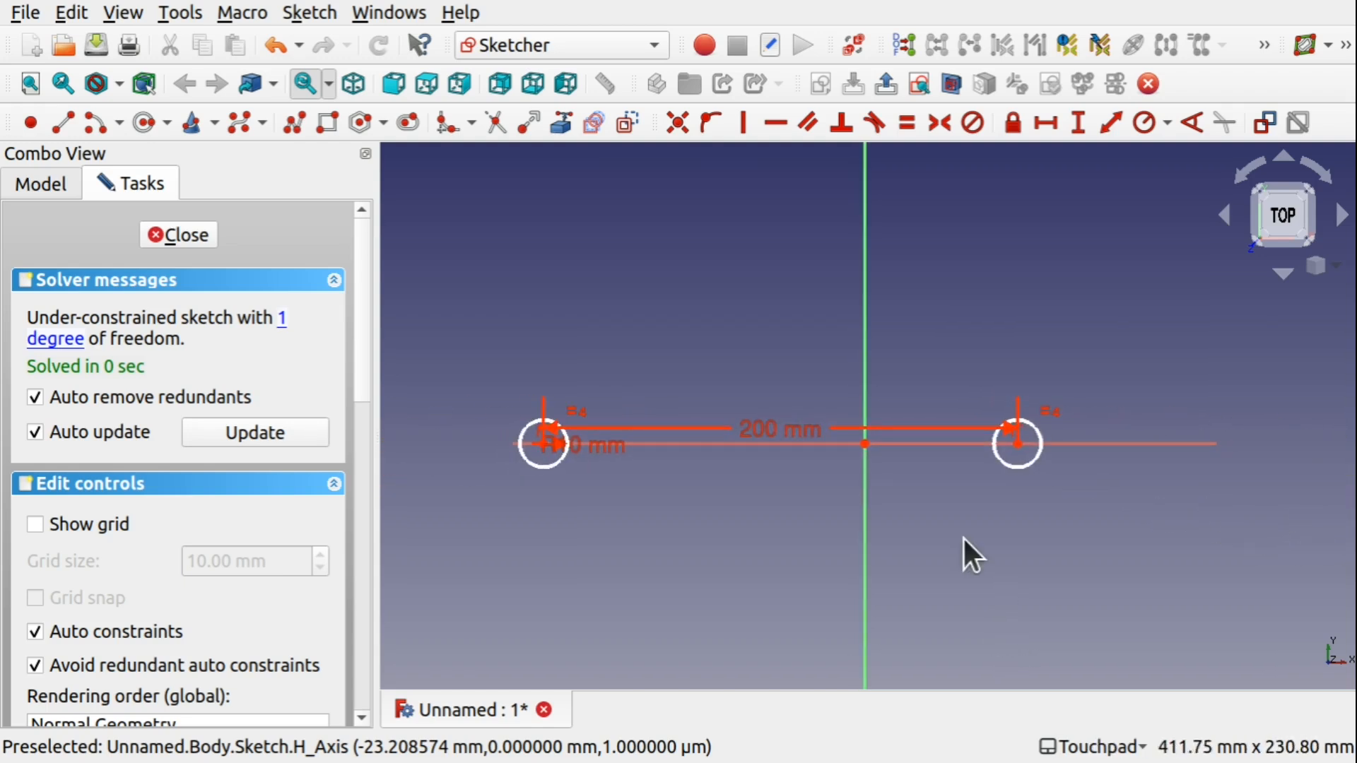
pyautogui.scroll(-4, 964, 538)
pyautogui.scroll(10, 963, 539)
pyautogui.scroll(-4, 964, 539)
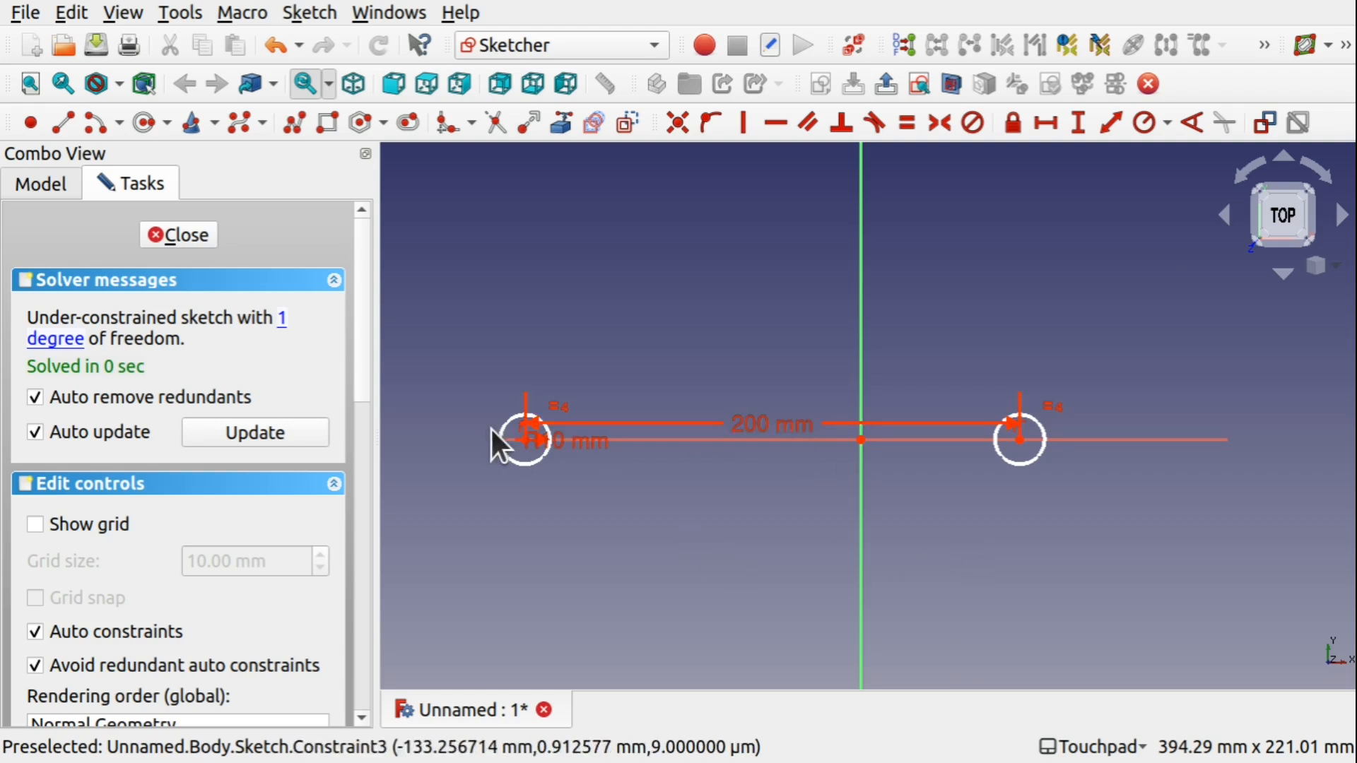
# - Shift the circle pair right along the horizontal axis, and place the radius label below the left circle and the distance label above both
pyautogui.moveTo(533, 460); pyautogui.dragTo(612, 491)
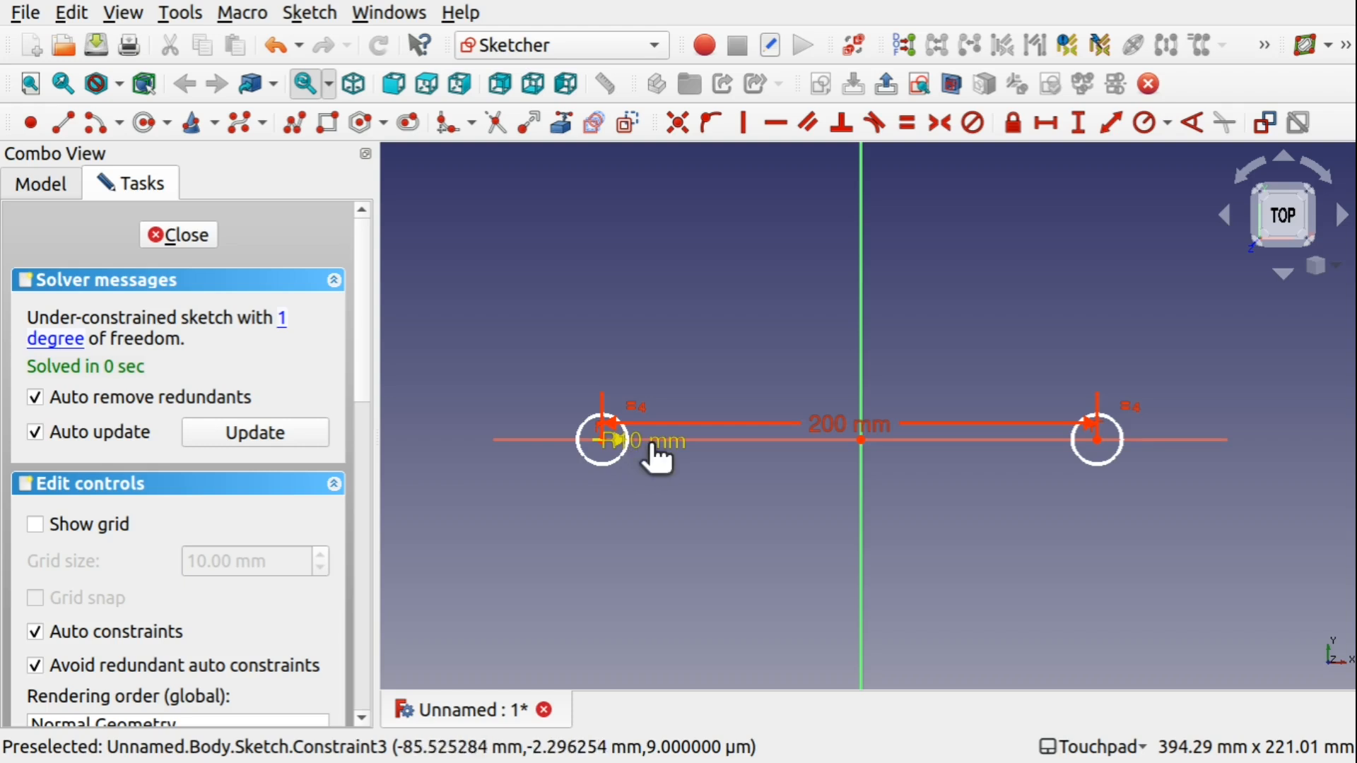
pyautogui.moveTo(656, 444); pyautogui.dragTo(447, 566)
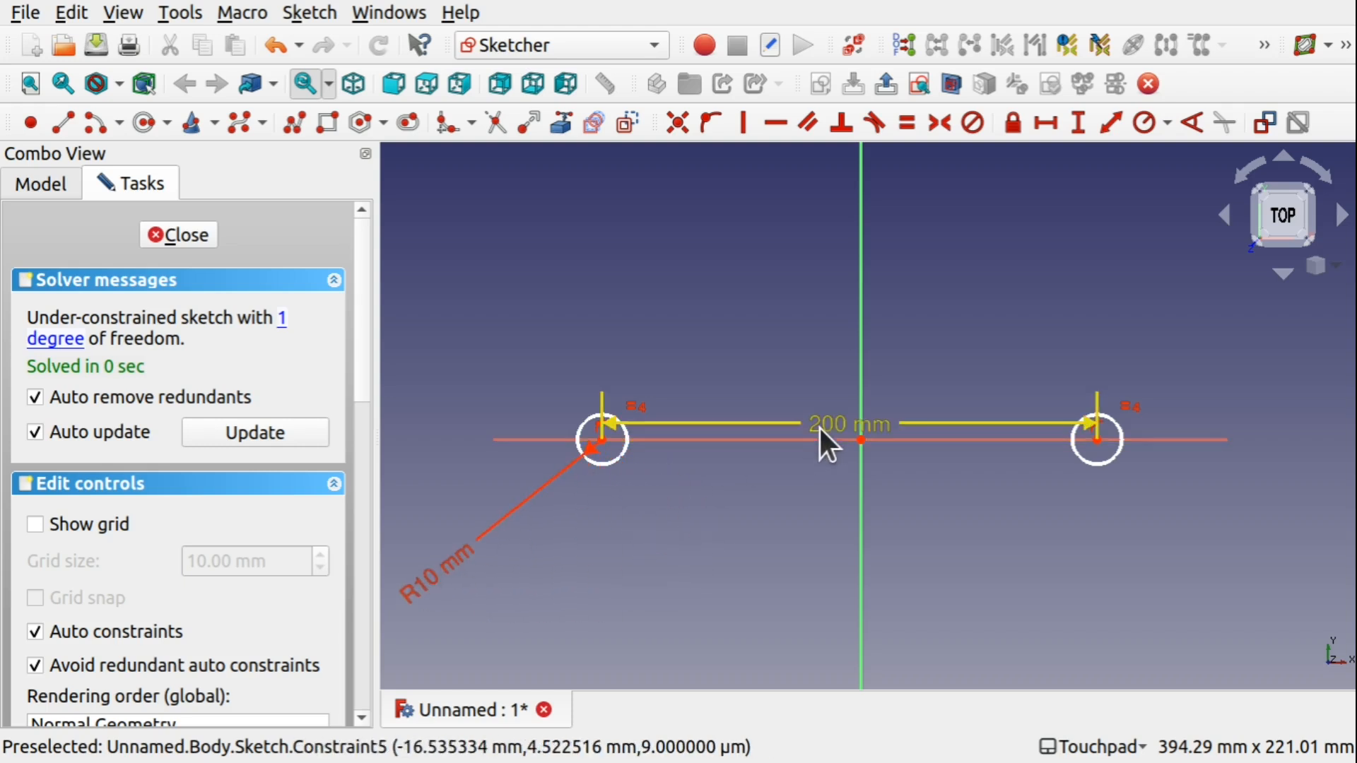
pyautogui.moveTo(829, 426); pyautogui.dragTo(820, 244)
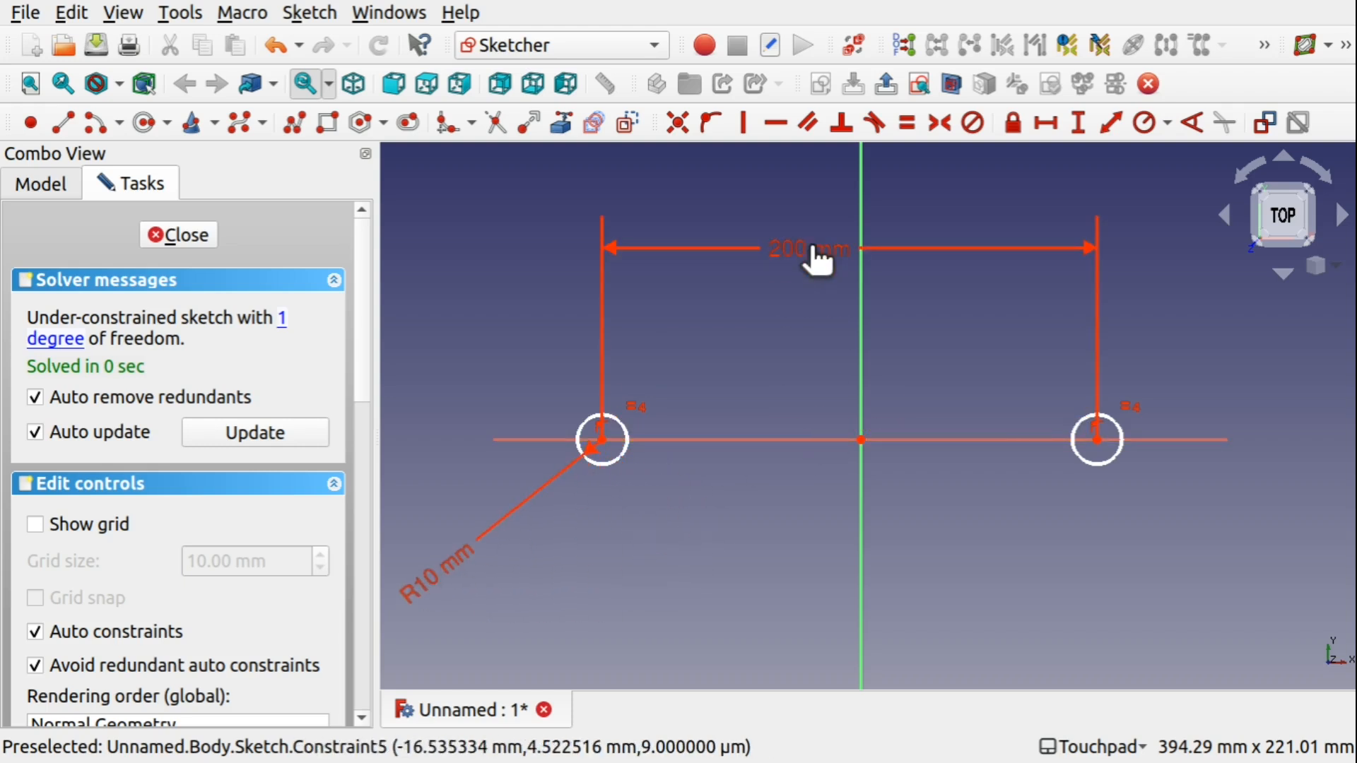
# - Constrain the two circle centres symmetric about the origin and bring the sketch's constraint list into view
pyautogui.click(604, 441)
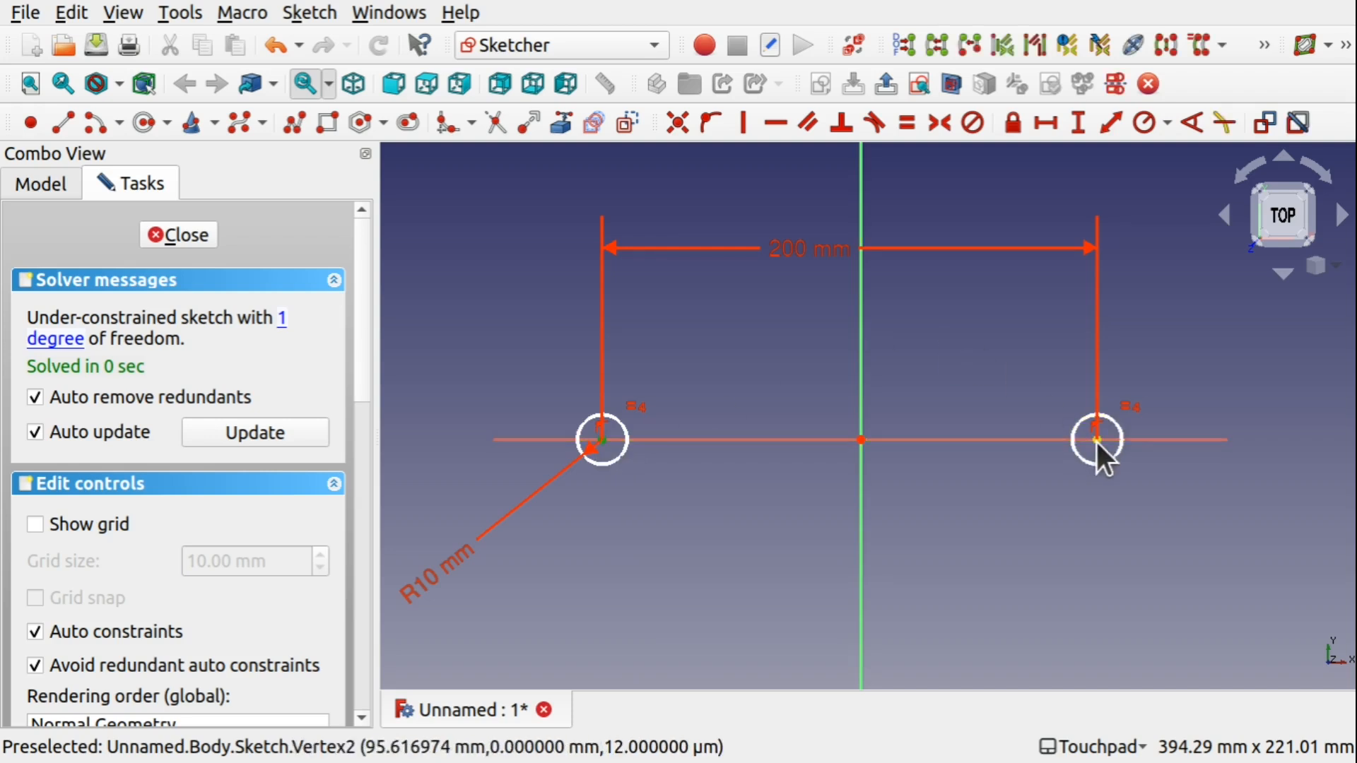
pyautogui.click(1097, 442)
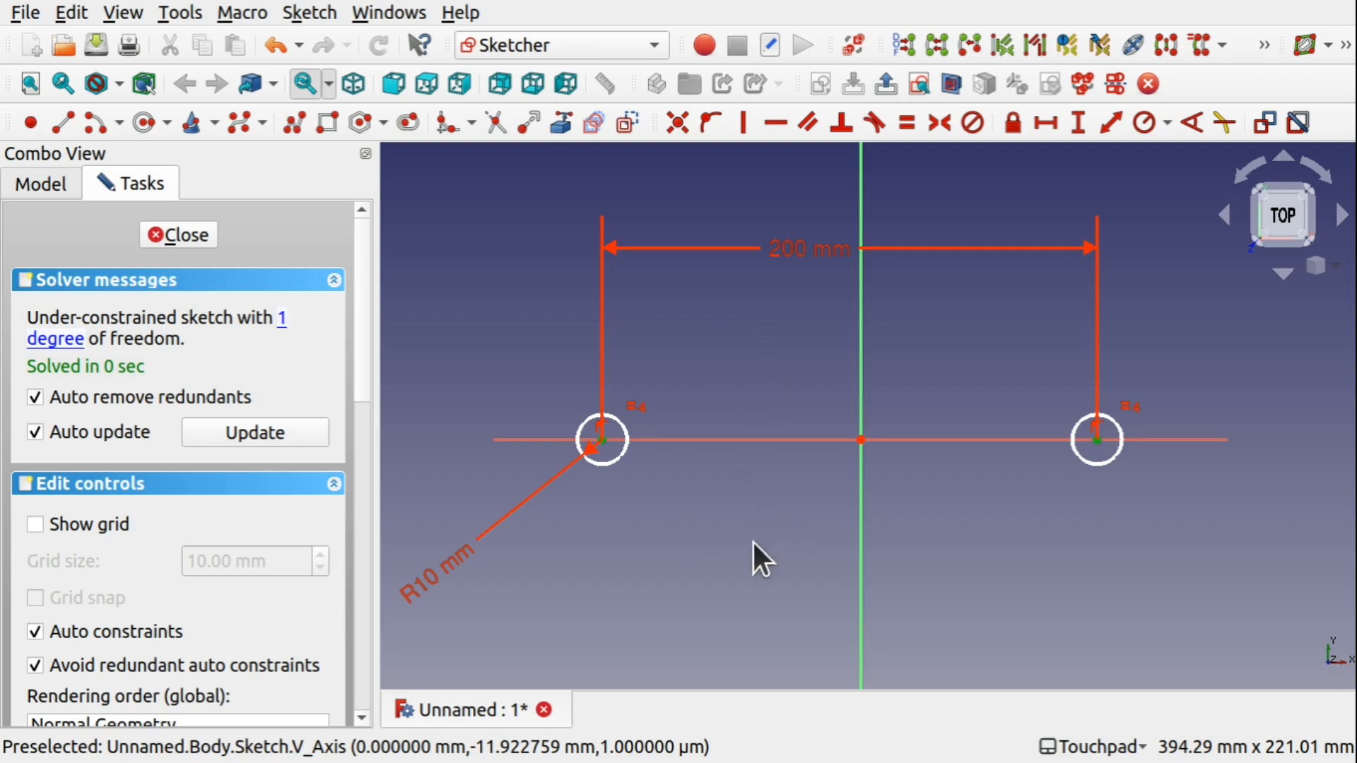
pyautogui.click(859, 440)
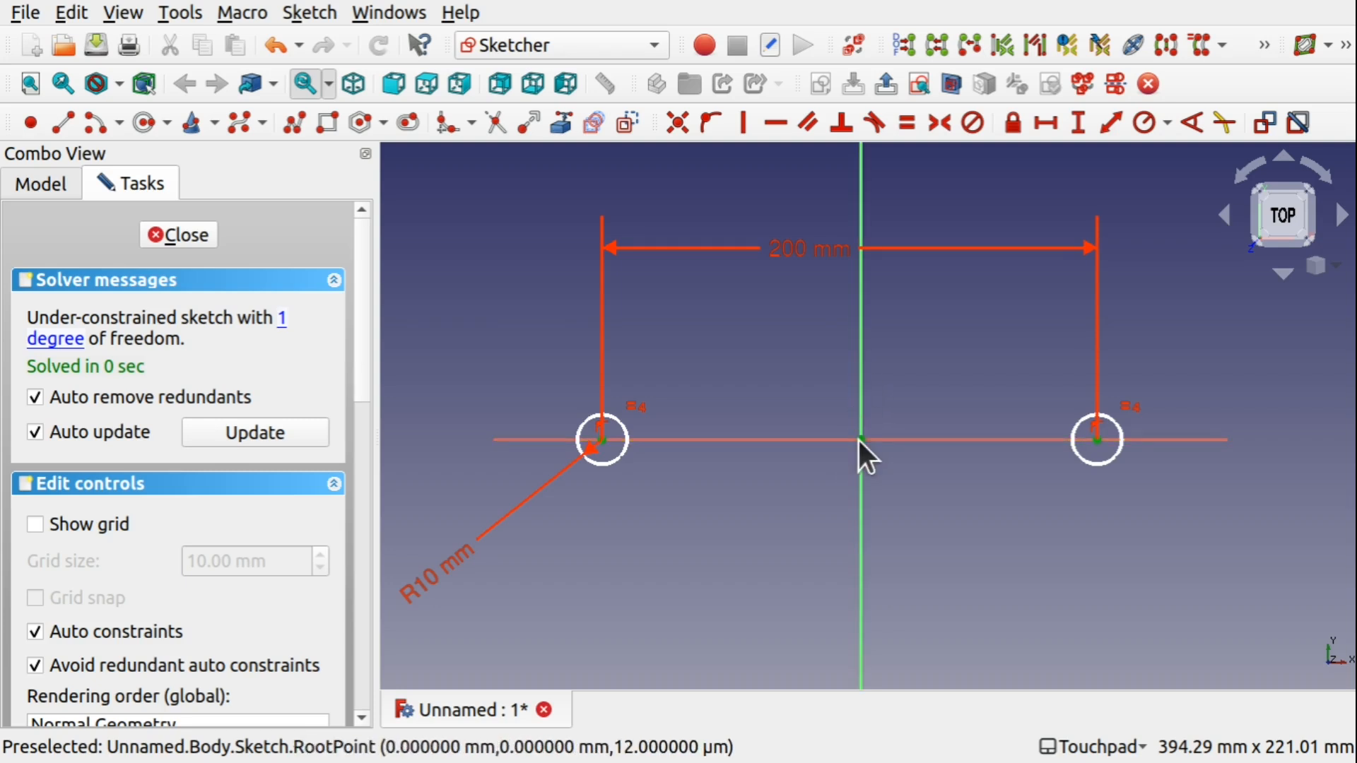
pyautogui.click(948, 123)
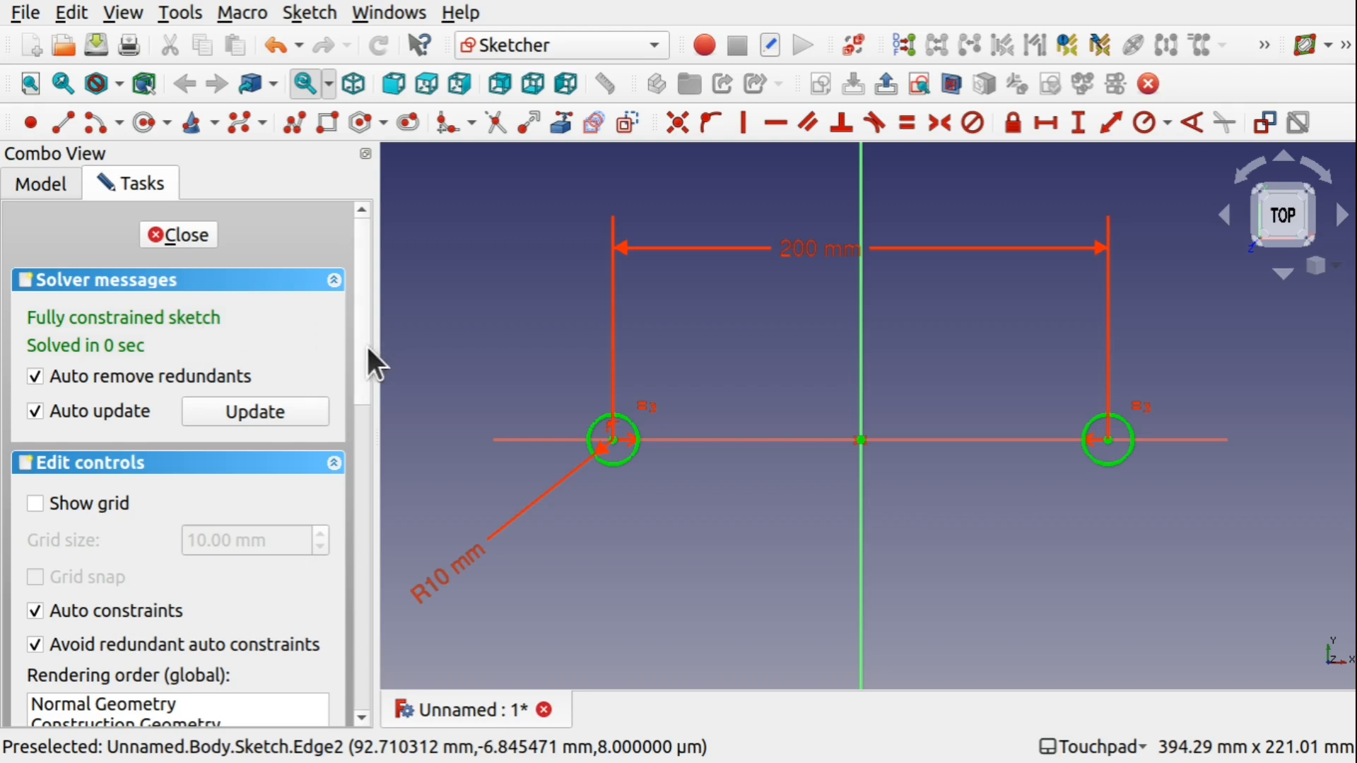
pyautogui.moveTo(368, 346); pyautogui.dragTo(383, 559)
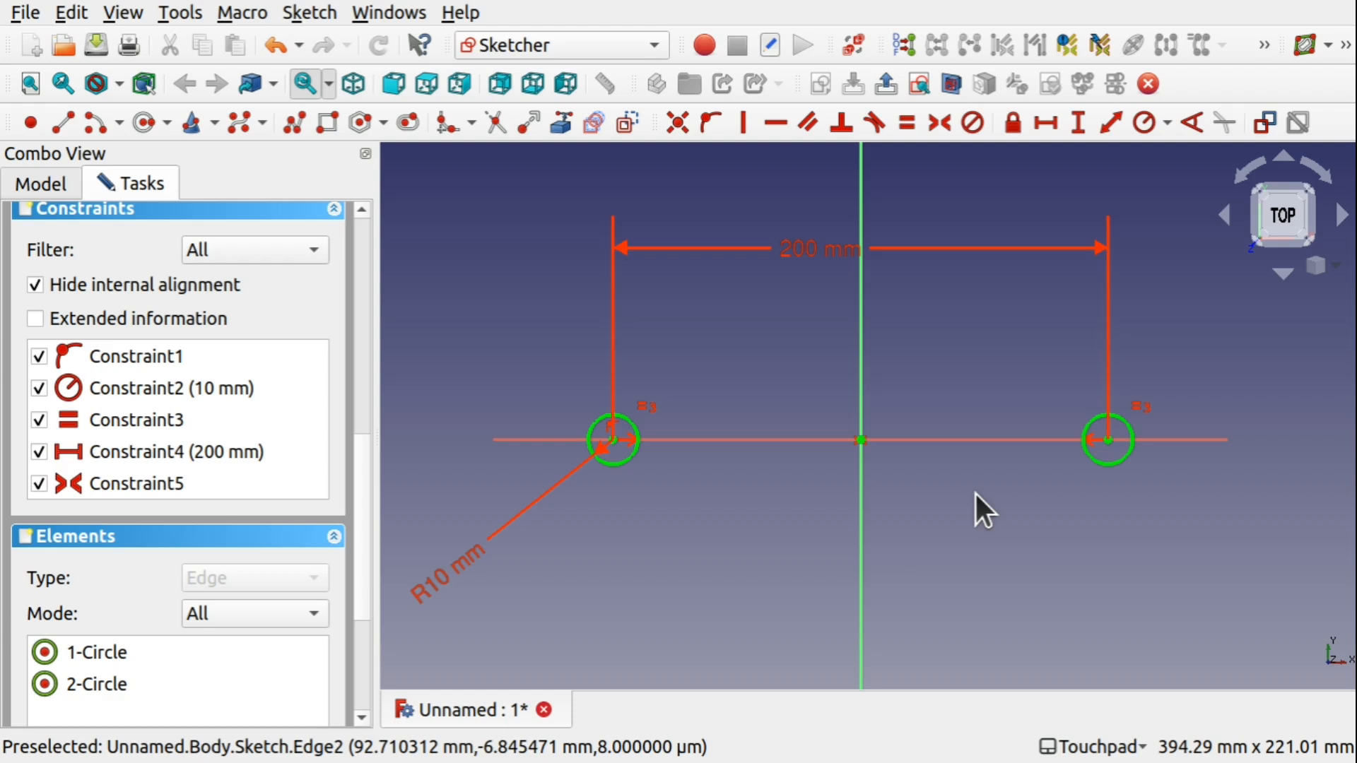
# - Draw a third circle of about 101 mm diameter centred on the origin
pyautogui.click(136, 130)
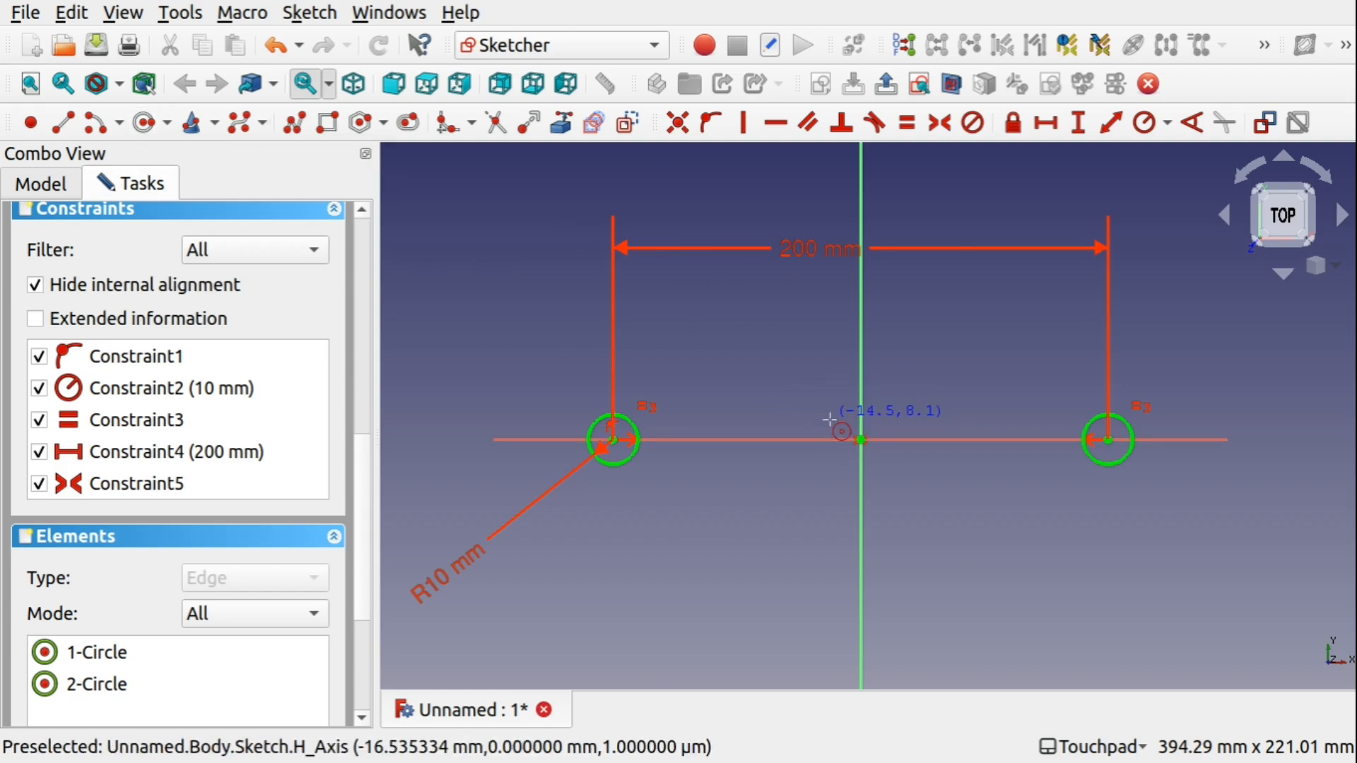
pyautogui.click(862, 439)
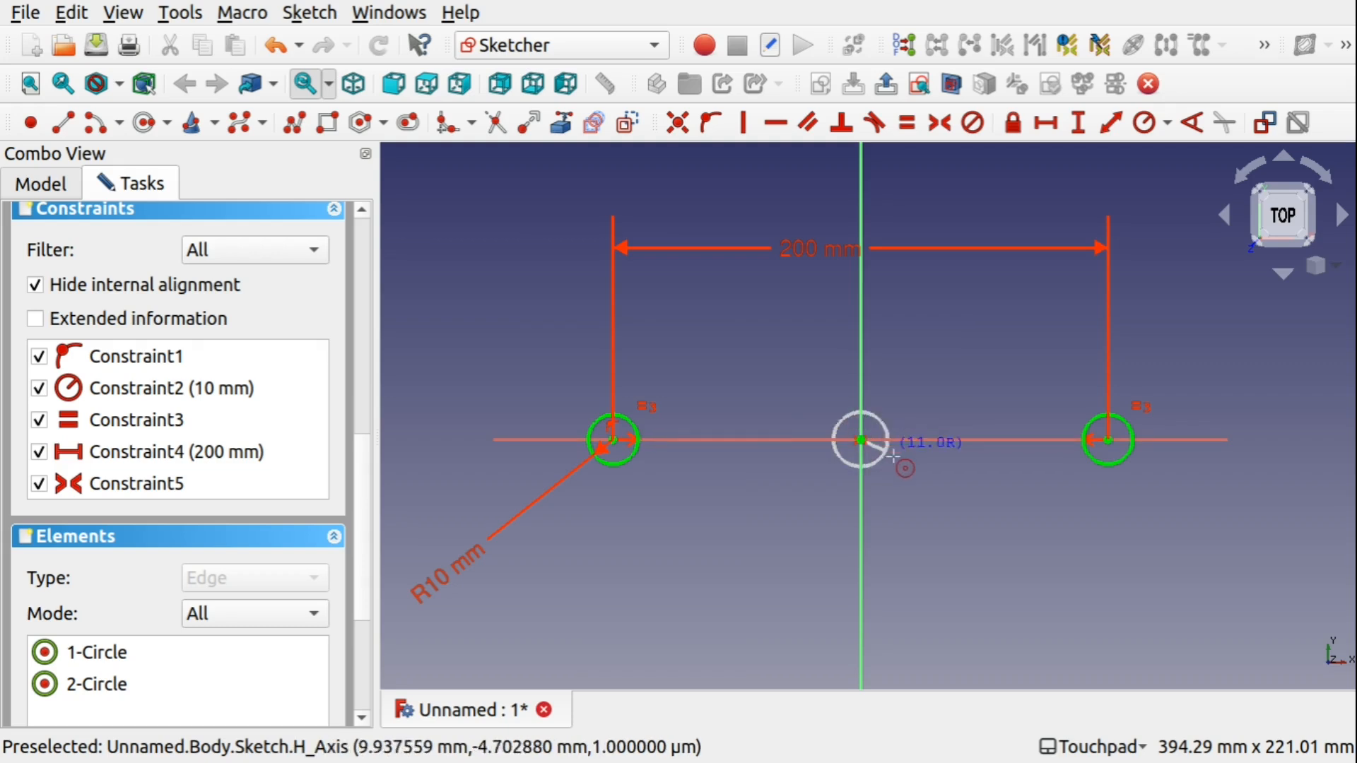
pyautogui.click(975, 492)
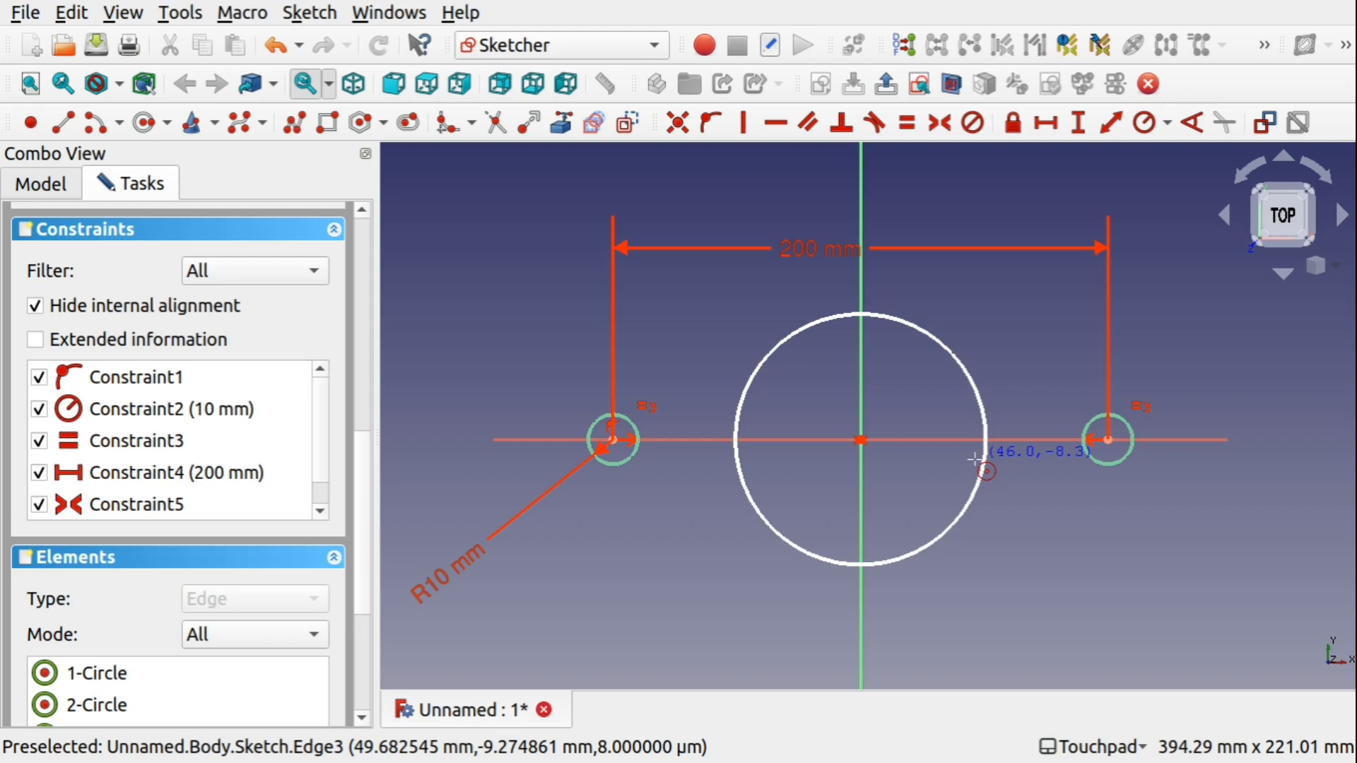
pyautogui.press('Escape')
# - Constrain the diameter of the central circle to 150 mm
pyautogui.click(983, 480)
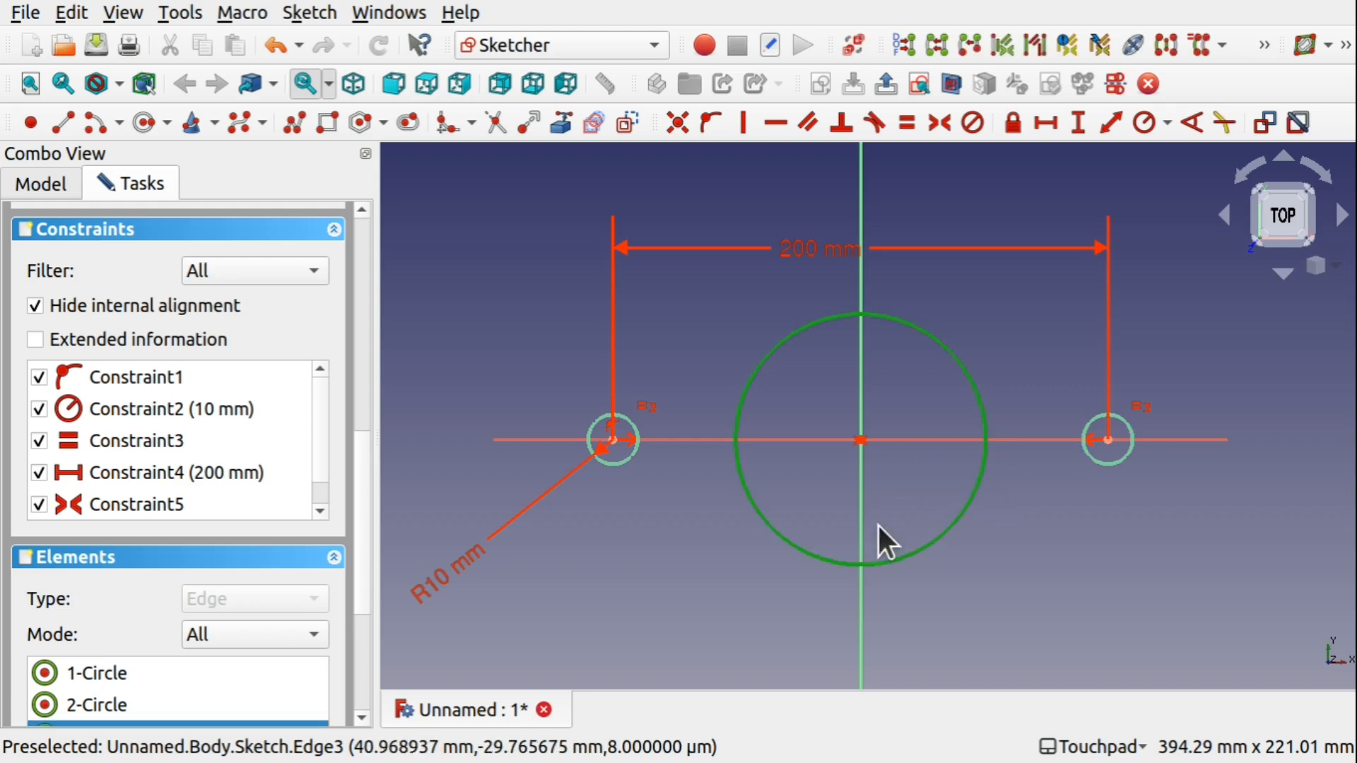
pyautogui.click(1168, 122)
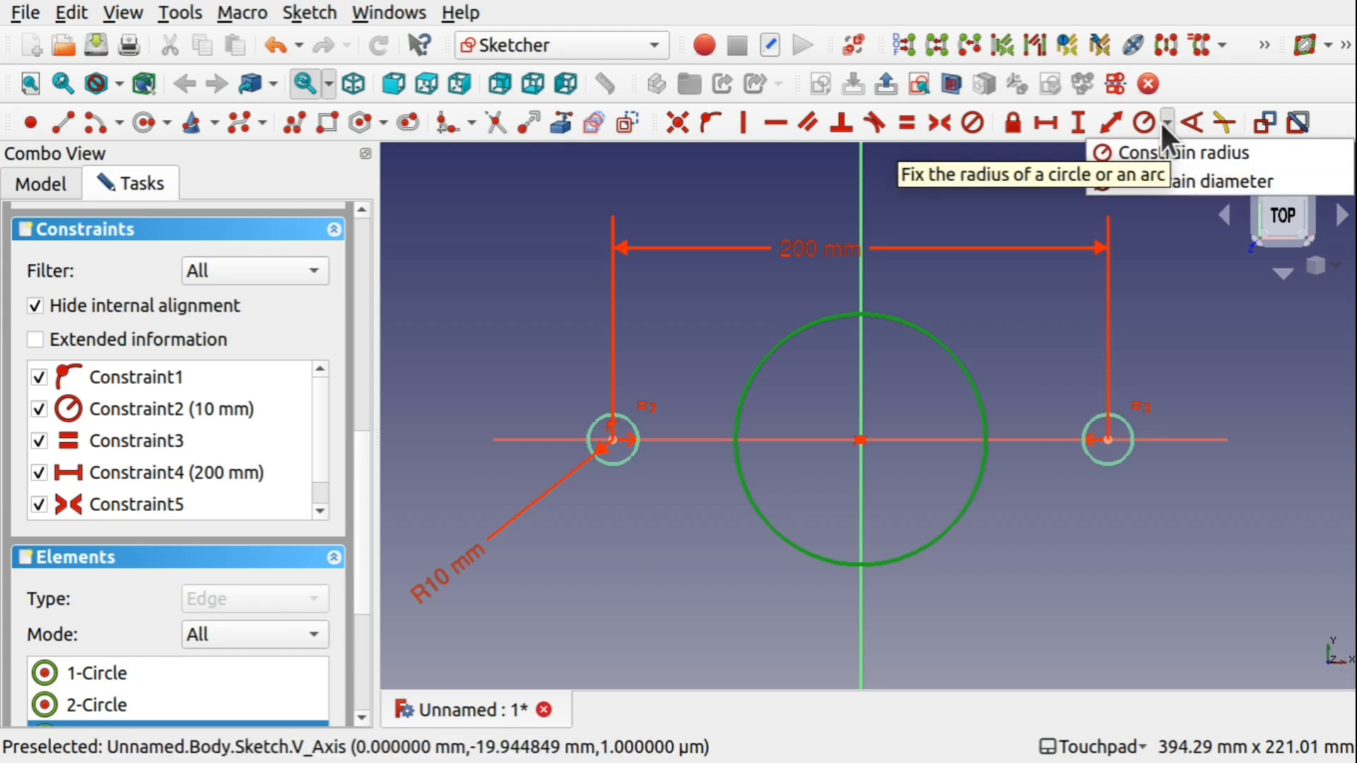
pyautogui.click(1189, 182)
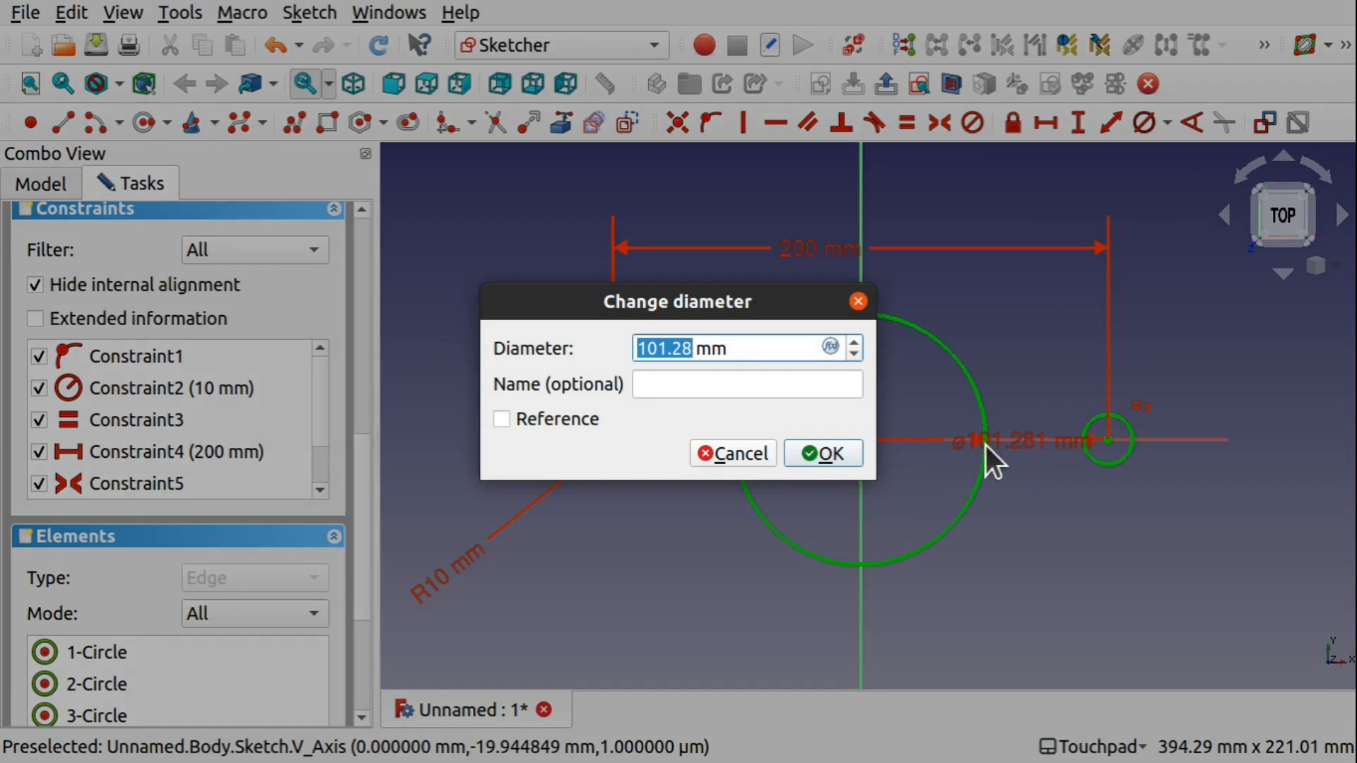
pyautogui.write('150')
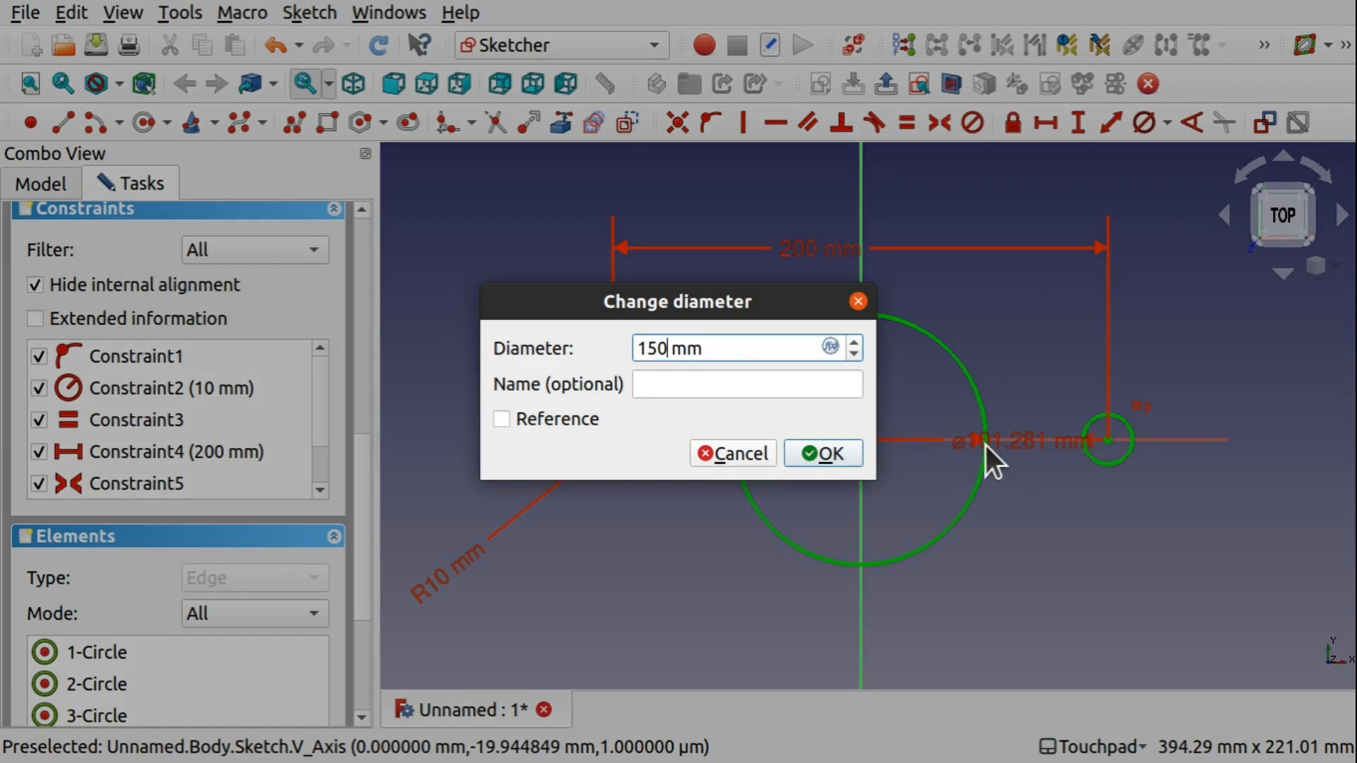
pyautogui.click(823, 454)
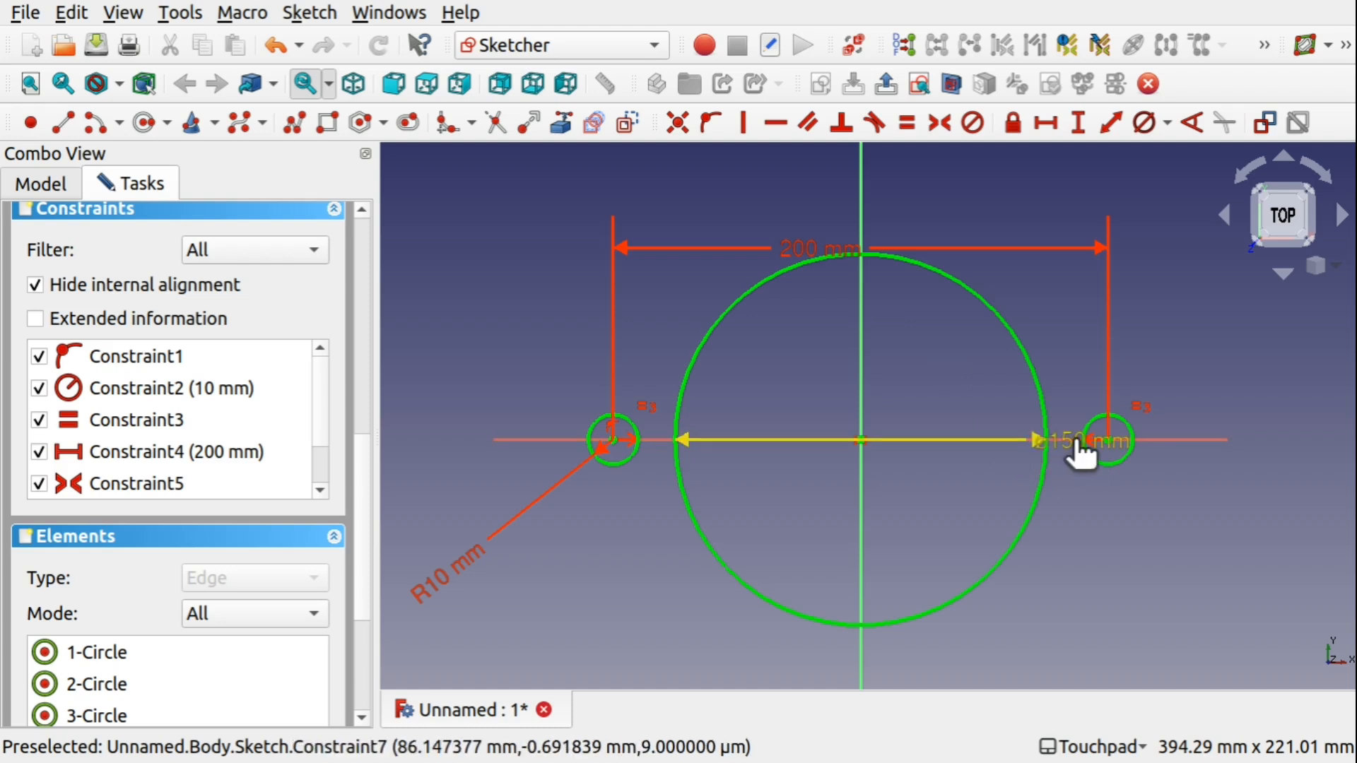
# - Place the 150 mm diameter label diagonally below the central circle and move the small circle's radius label nearer to it
pyautogui.moveTo(1083, 439); pyautogui.dragTo(722, 617)
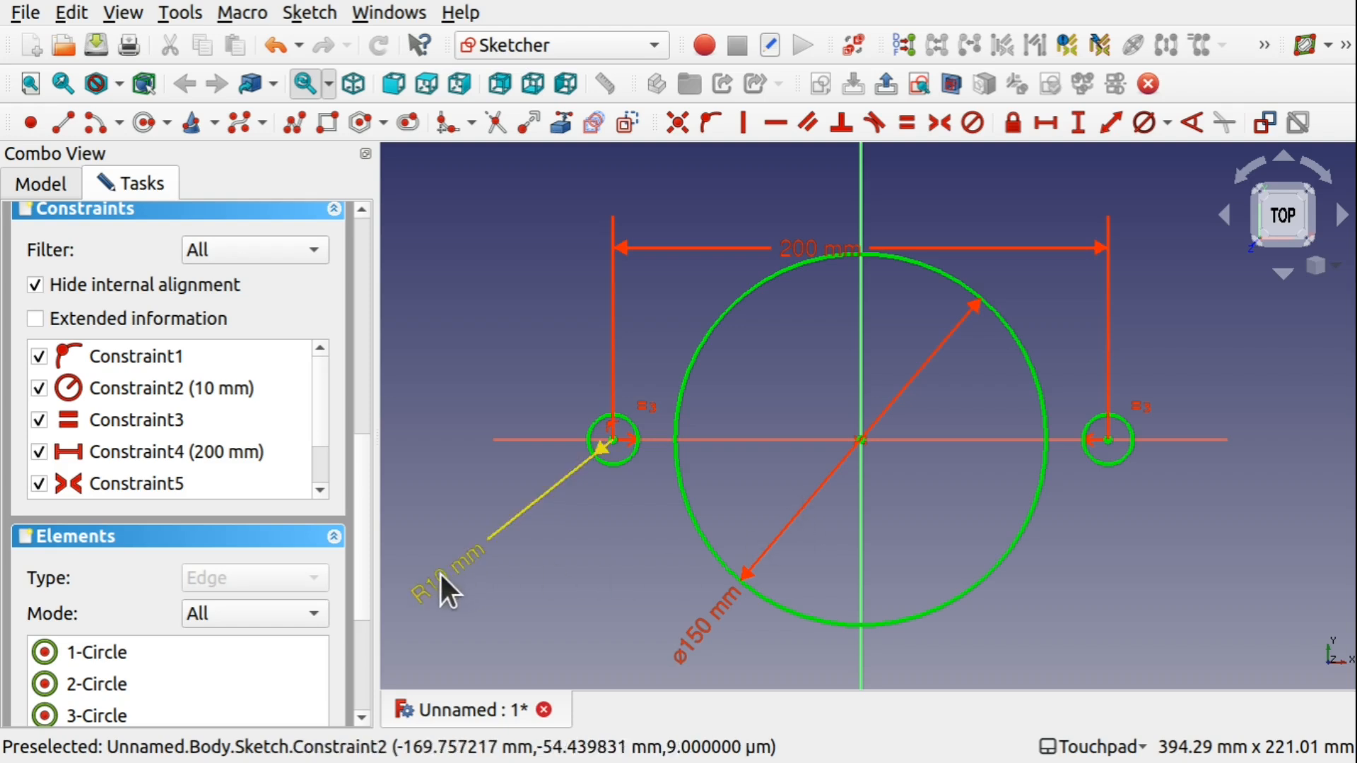
pyautogui.moveTo(446, 591); pyautogui.dragTo(519, 586)
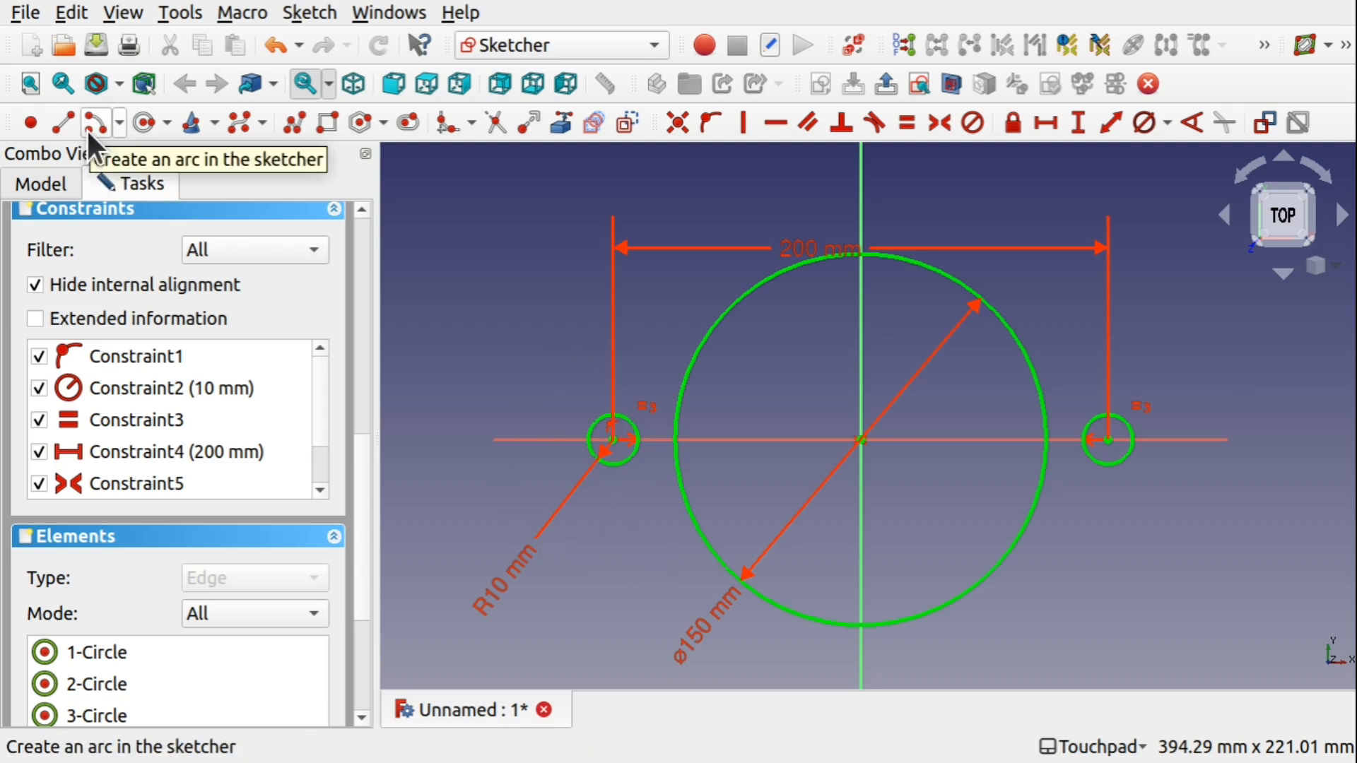
# - Draw an outward-facing arc of about 37 mm radius centred on the left small circle and pull its lower end outward to about 45 mm radius
pyautogui.click(118, 125)
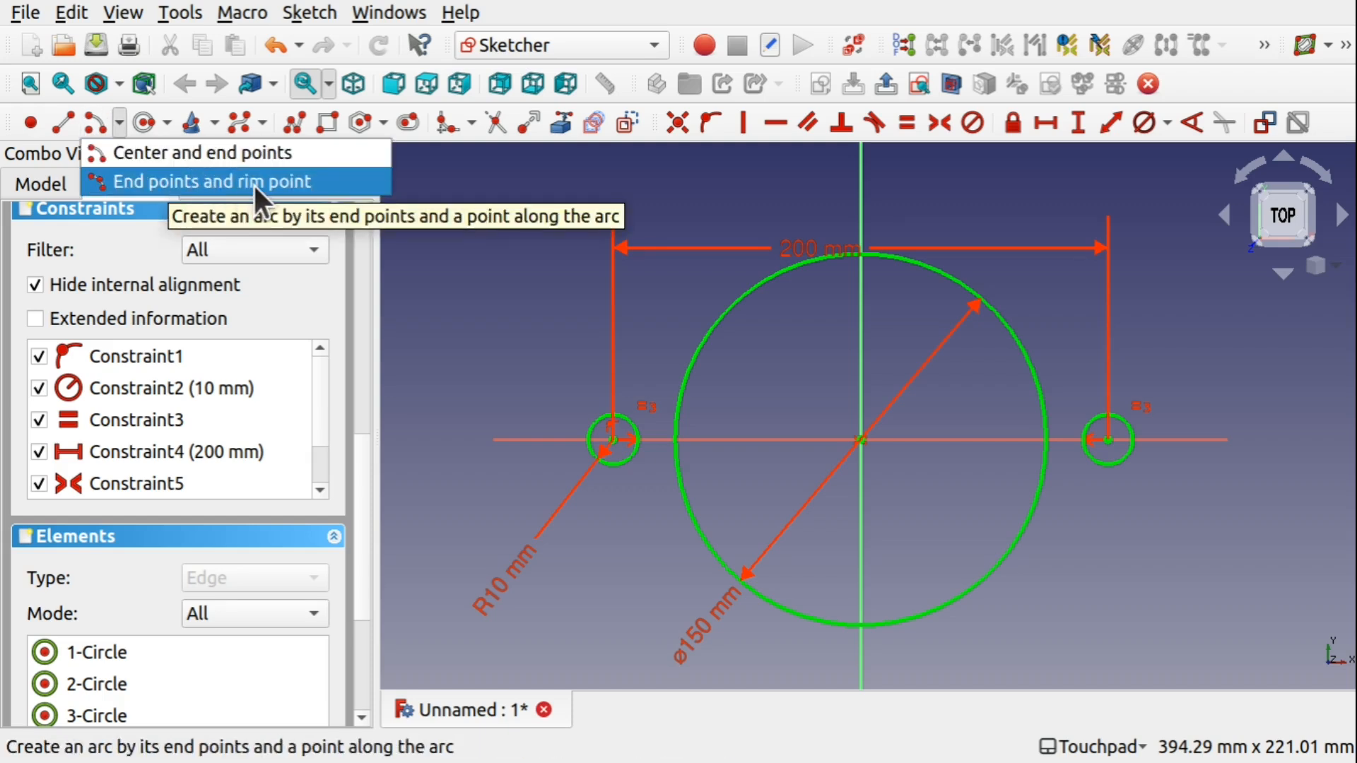
pyautogui.click(181, 155)
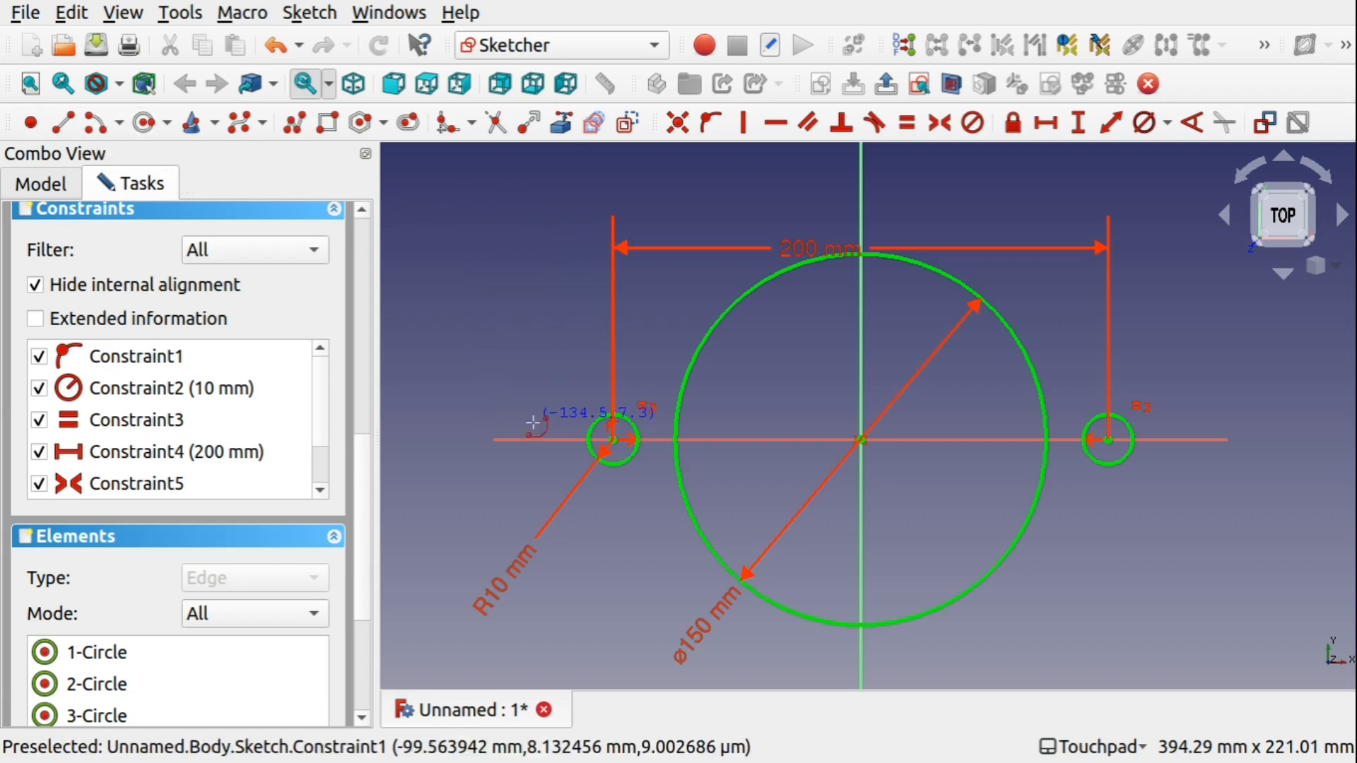
pyautogui.click(614, 439)
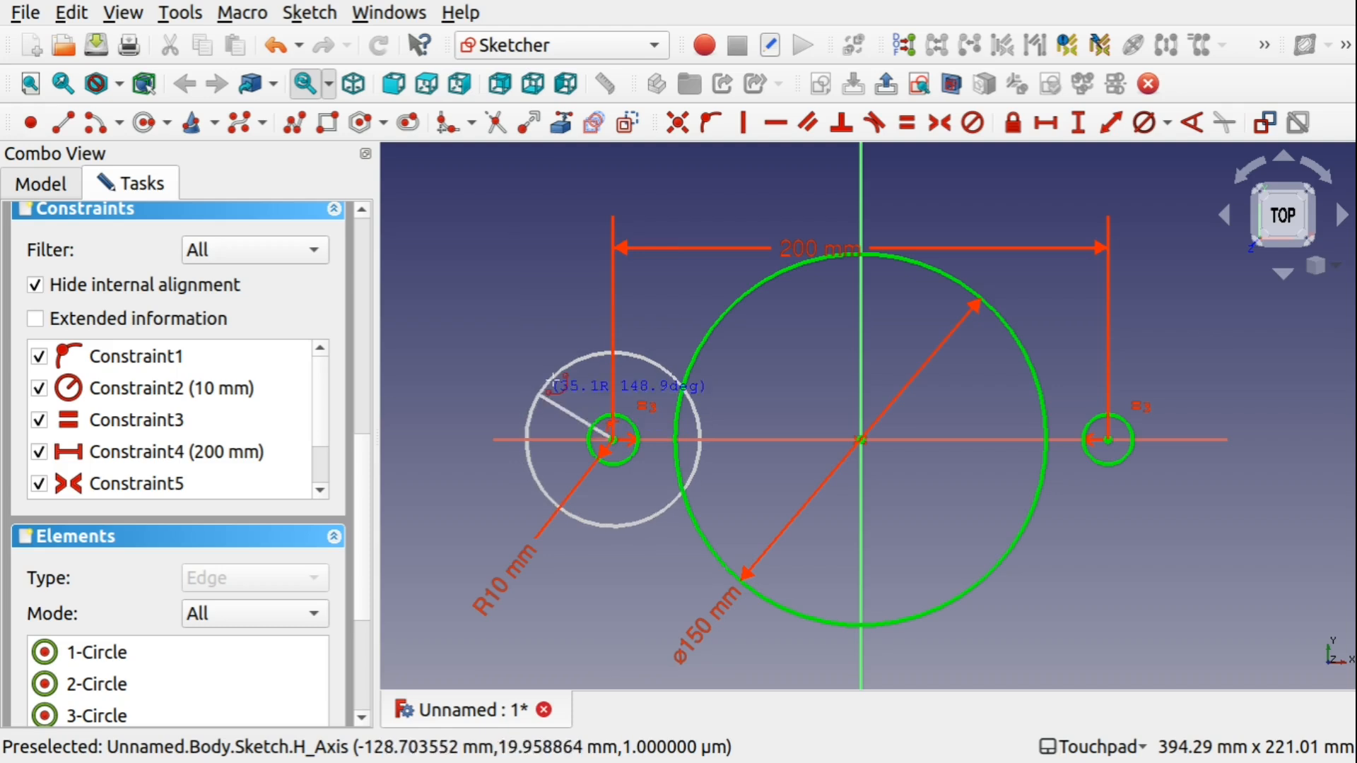
pyautogui.click(615, 348)
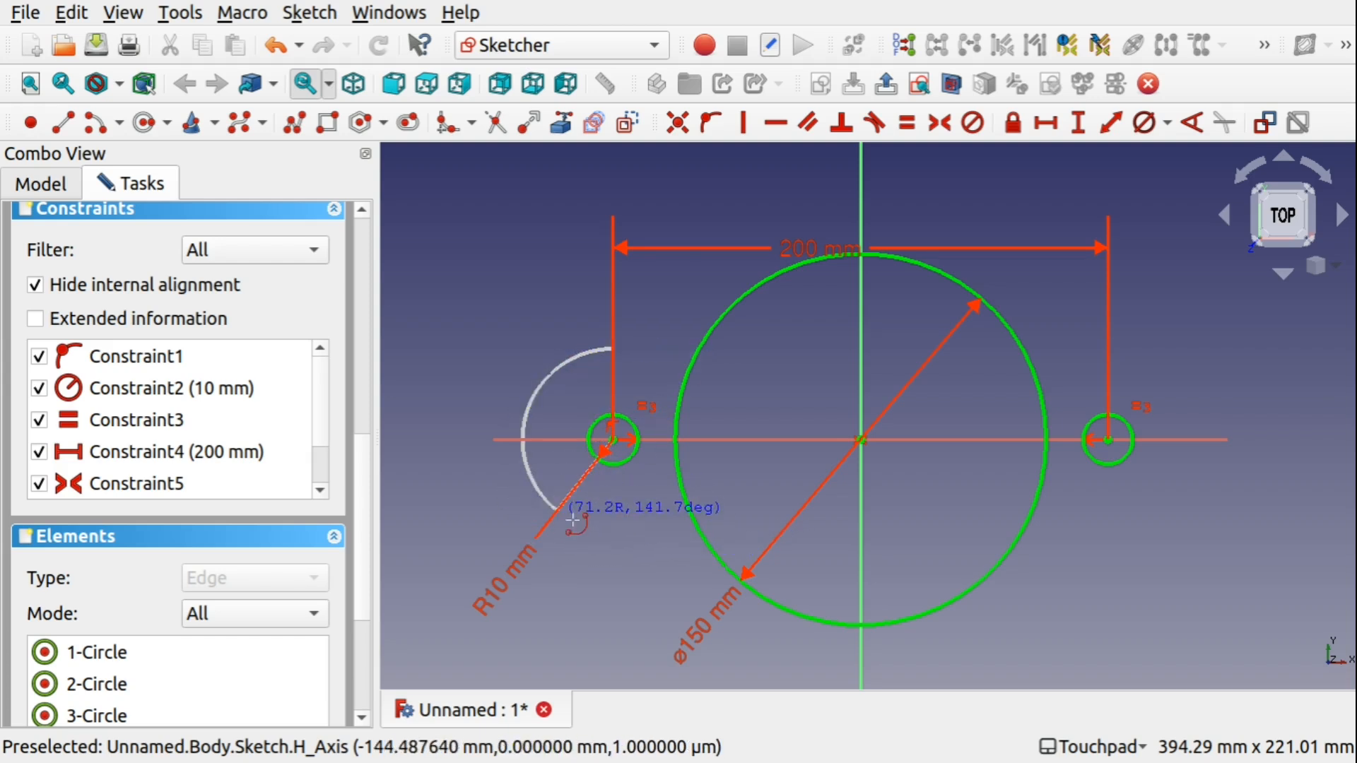
pyautogui.click(619, 529)
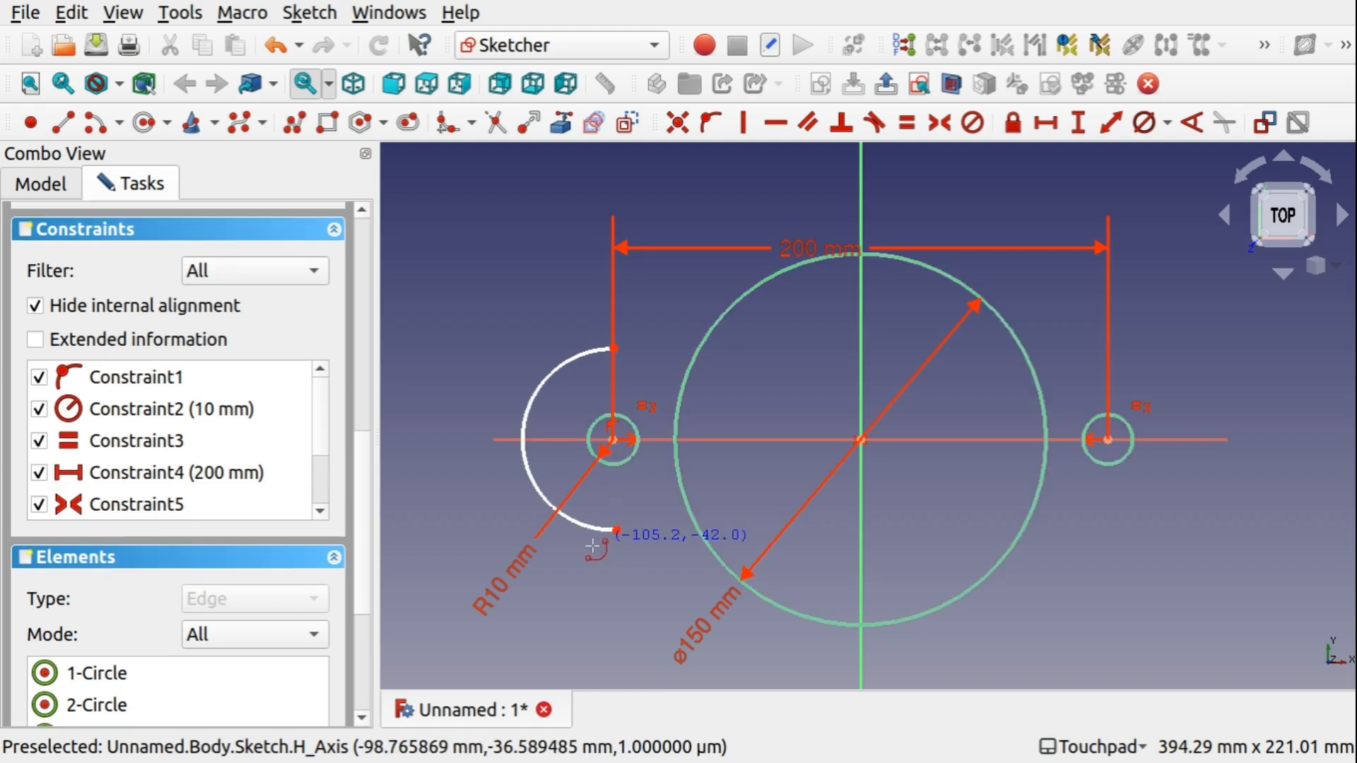
pyautogui.rightClick(566, 431)
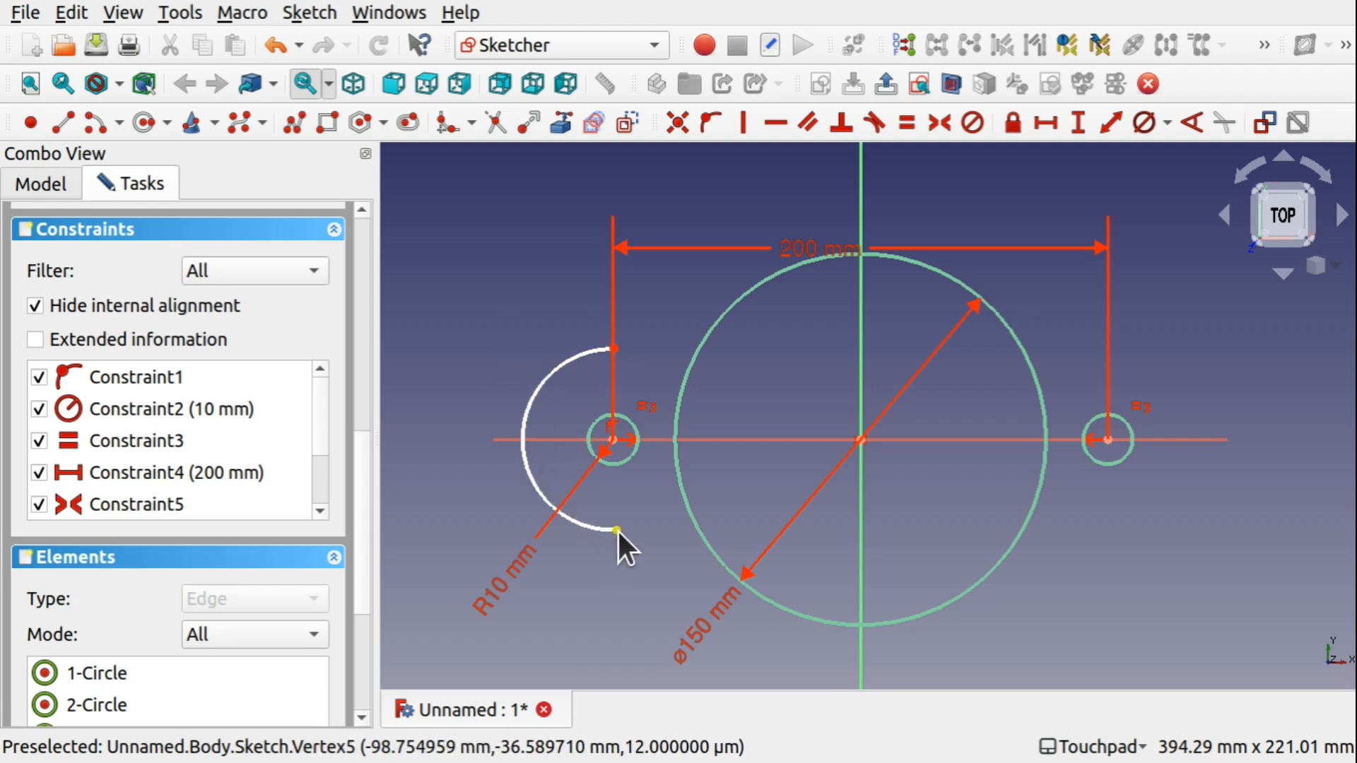
pyautogui.moveTo(617, 529); pyautogui.dragTo(572, 542)
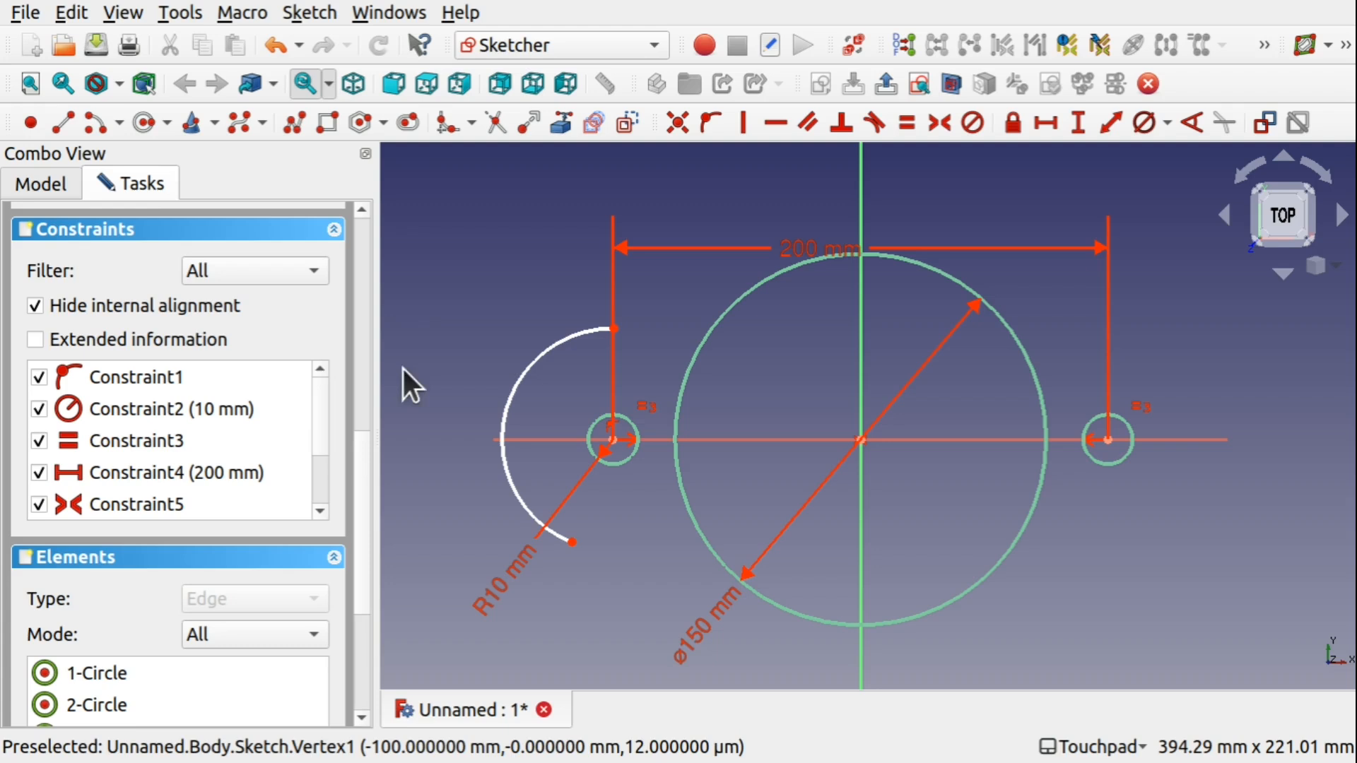
pyautogui.click(93, 120)
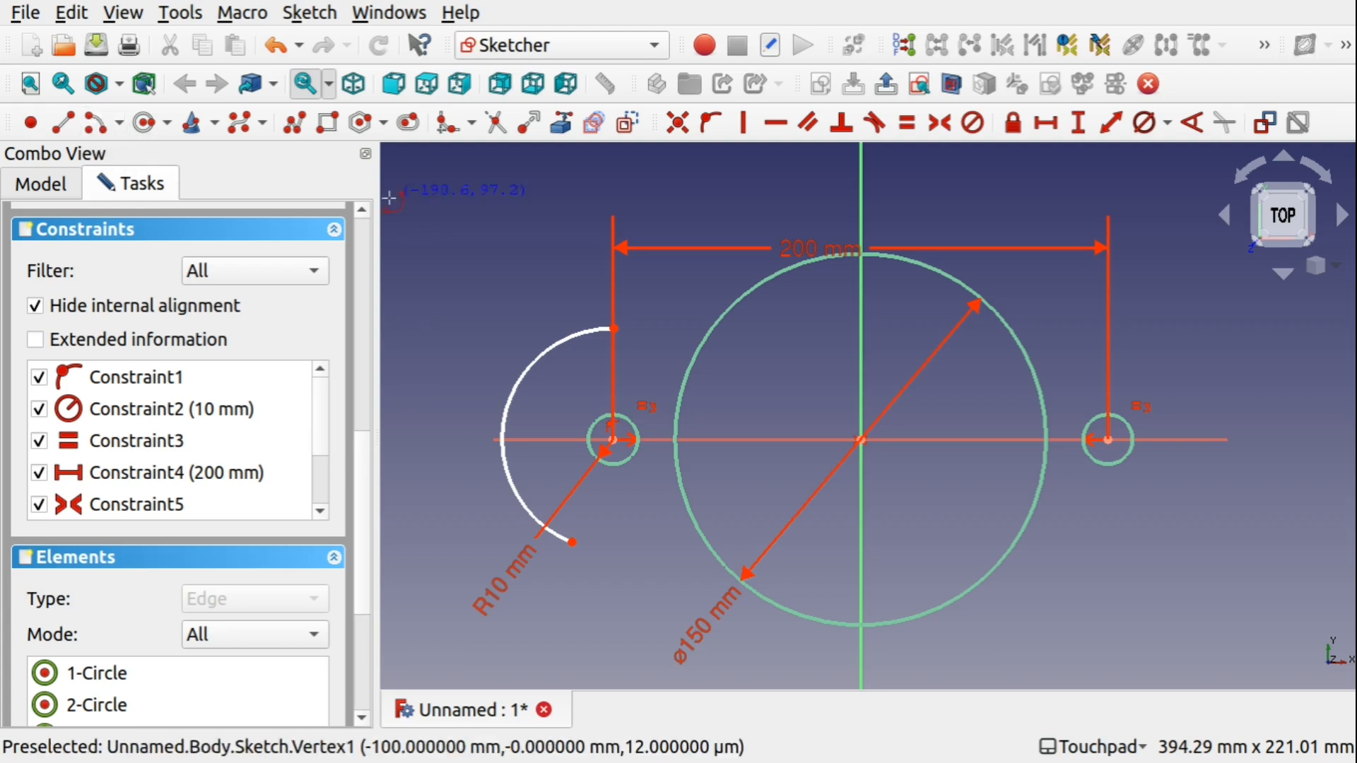
pyautogui.click(506, 221)
pyautogui.click(546, 153)
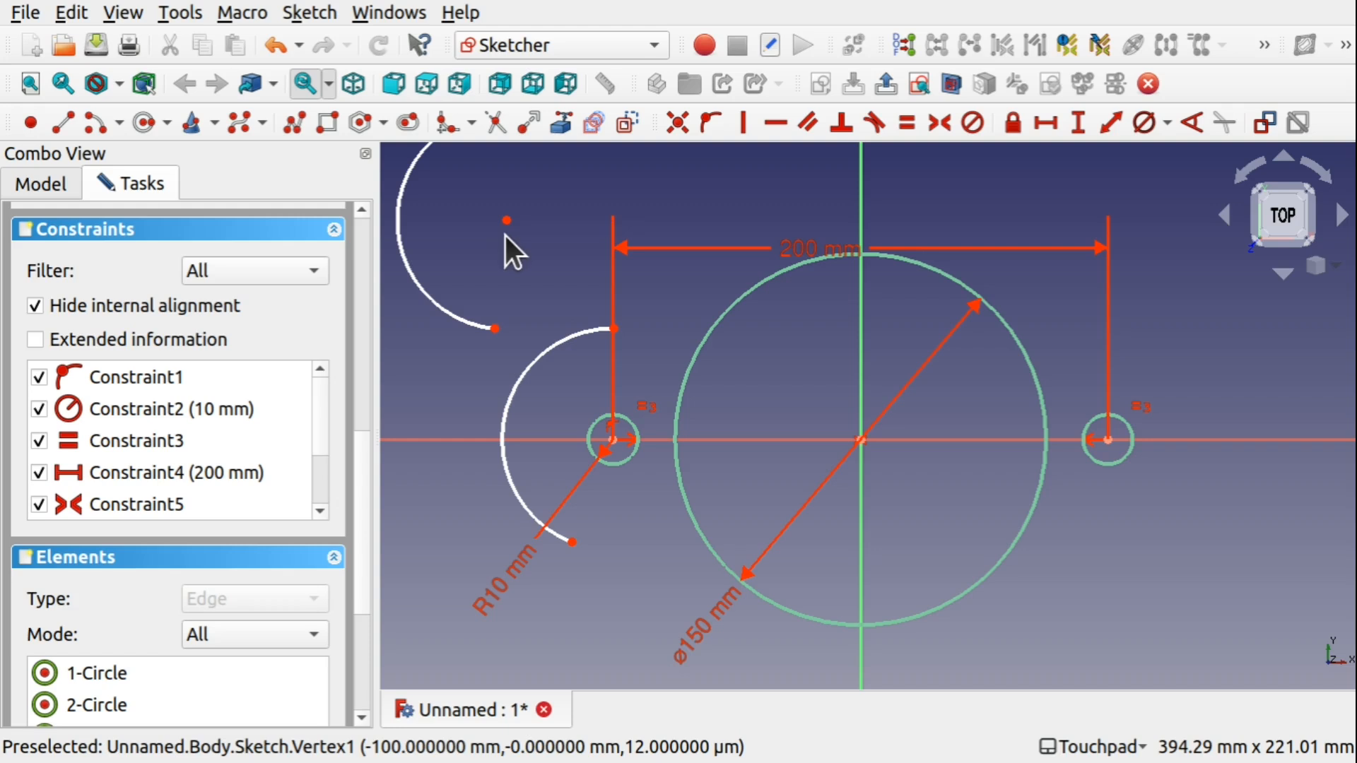
pyautogui.scroll(-2, 502, 232)
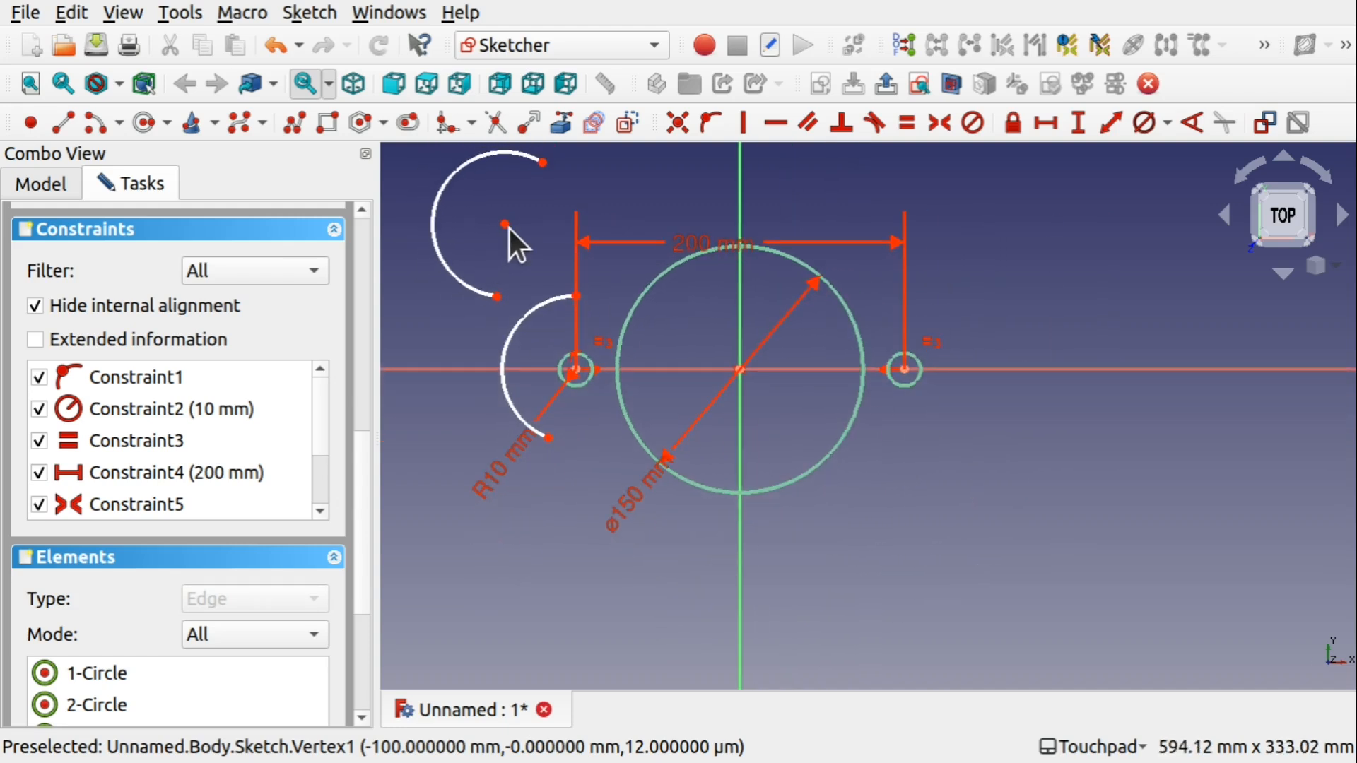
pyautogui.moveTo(506, 227); pyautogui.dragTo(510, 259)
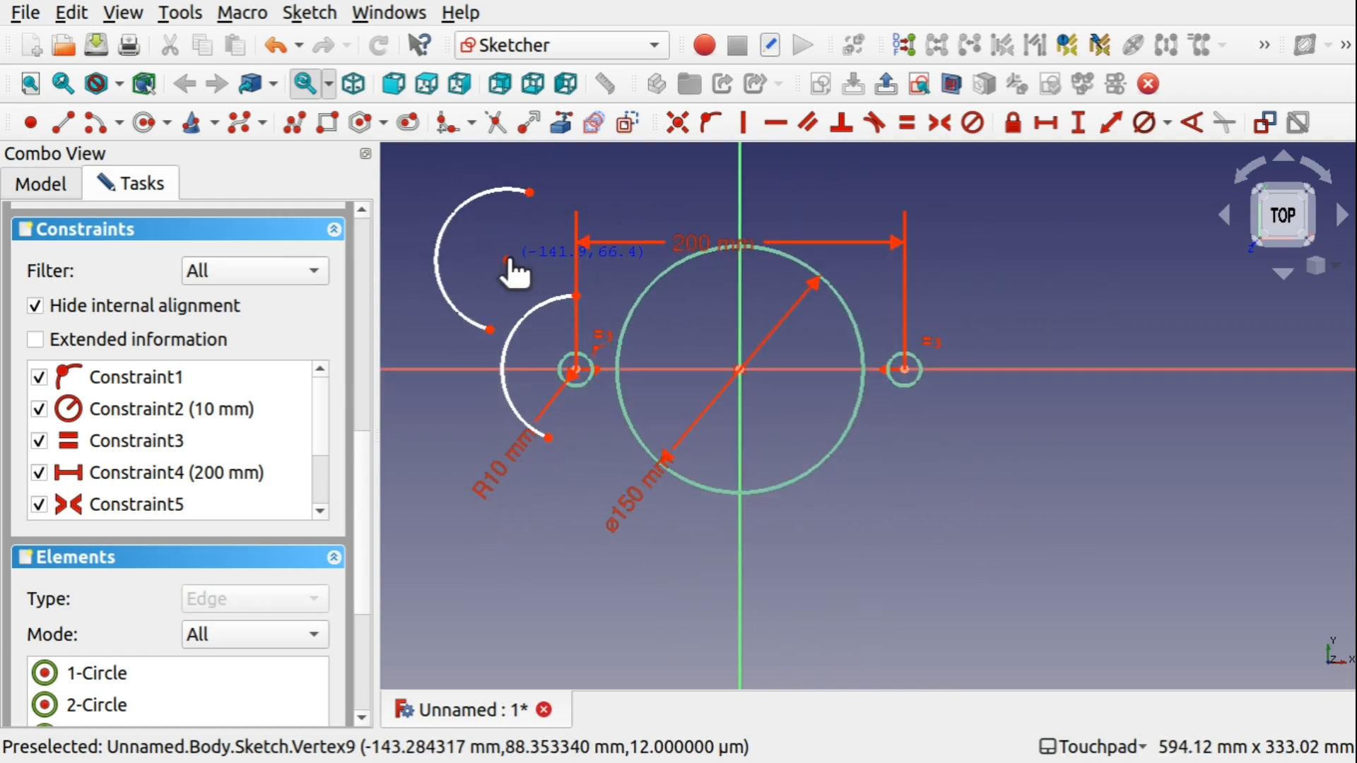
pyautogui.moveTo(493, 329); pyautogui.dragTo(462, 301)
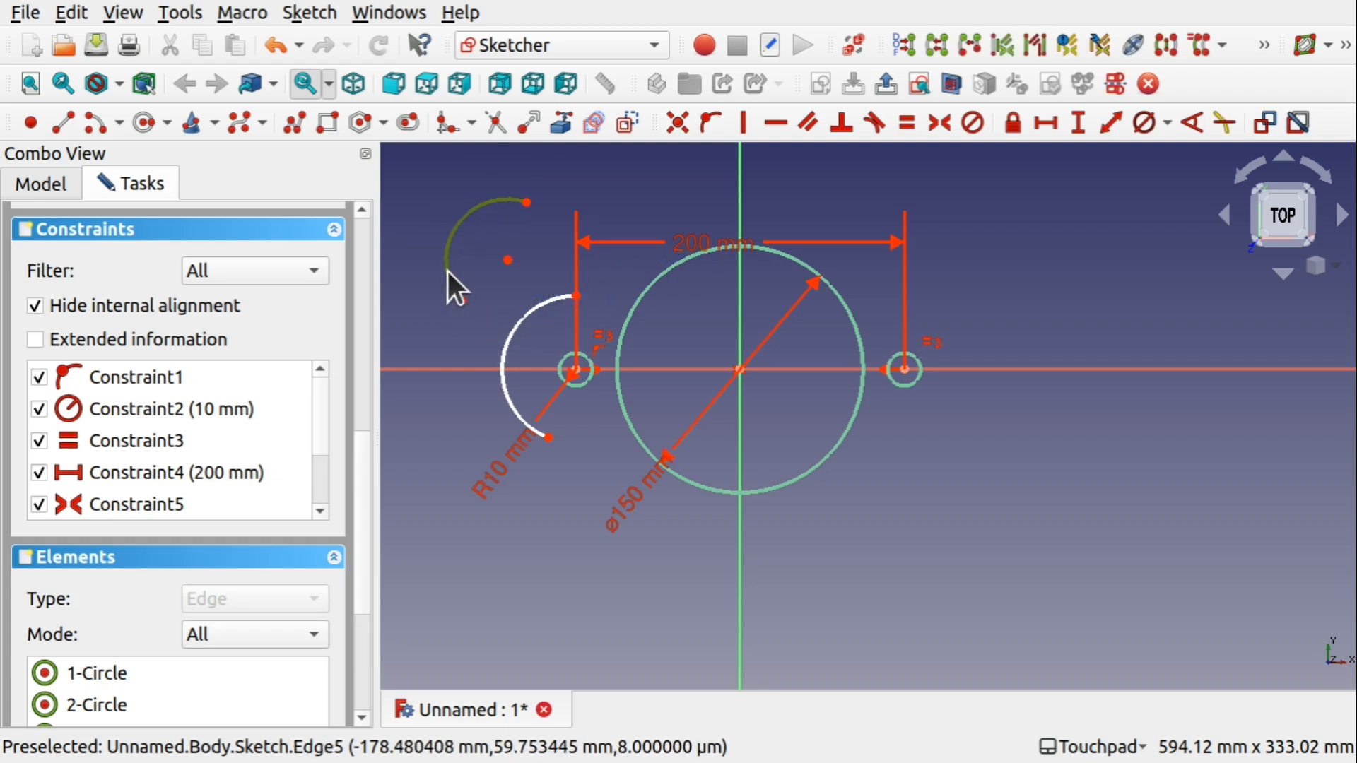
pyautogui.press('Delete')
# - Constrain the two end points of the arc around the left small circle to be vertically aligned
pyautogui.scroll(1, 538, 366)
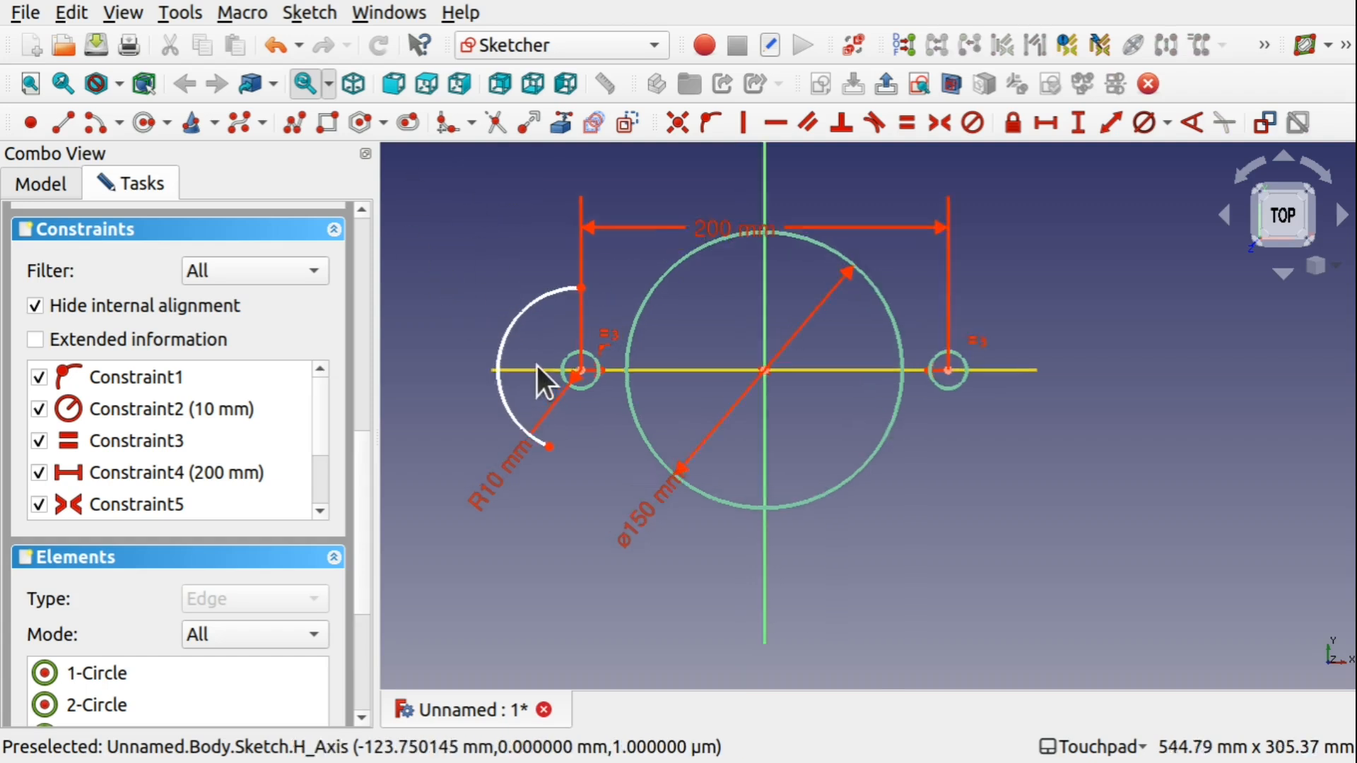
pyautogui.scroll(3, 537, 367)
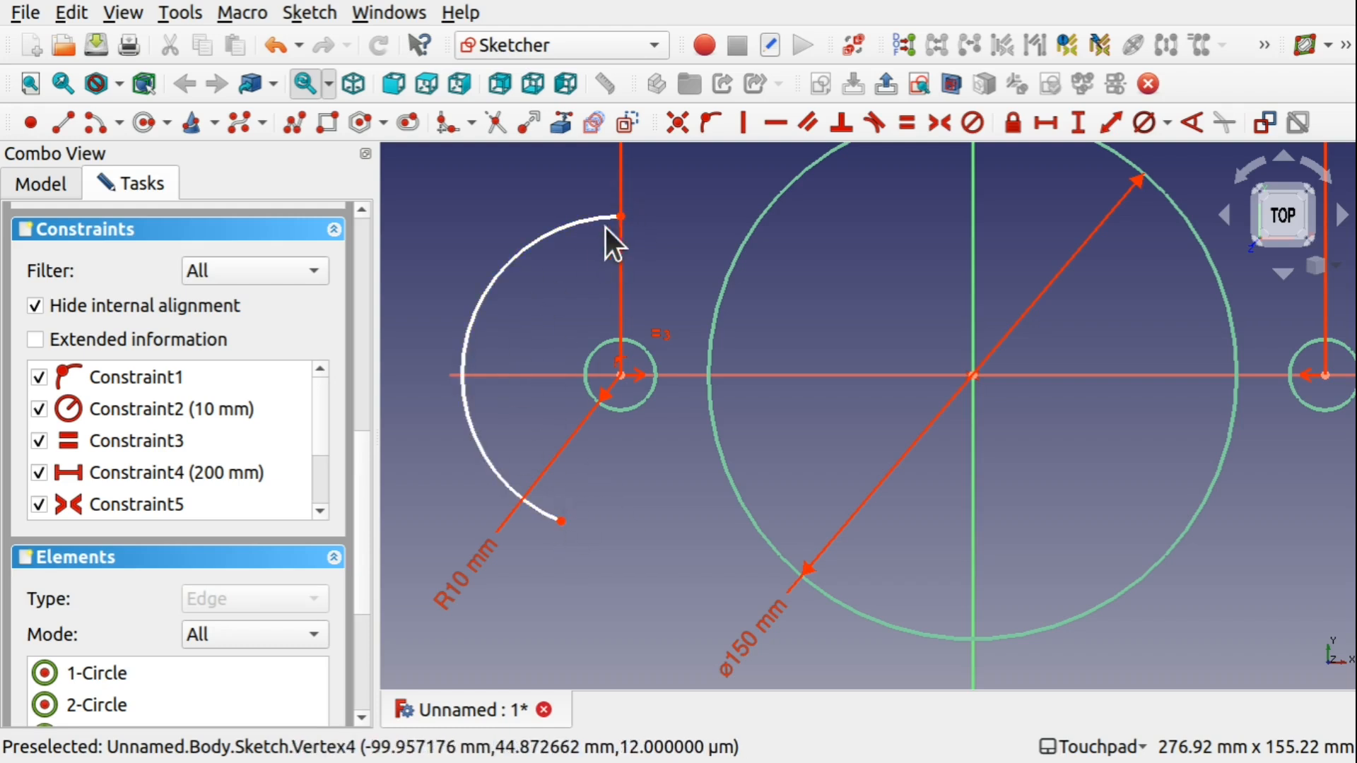
pyautogui.click(561, 521)
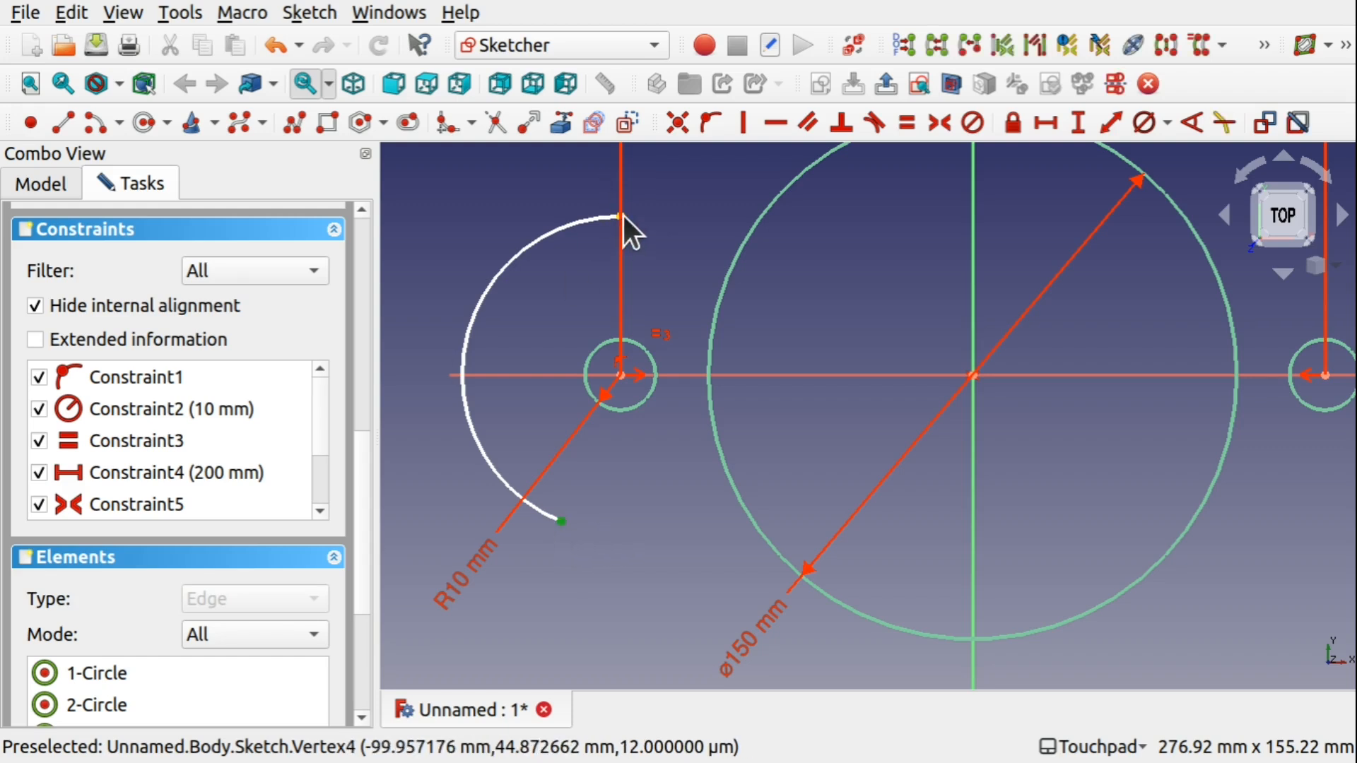
pyautogui.click(744, 123)
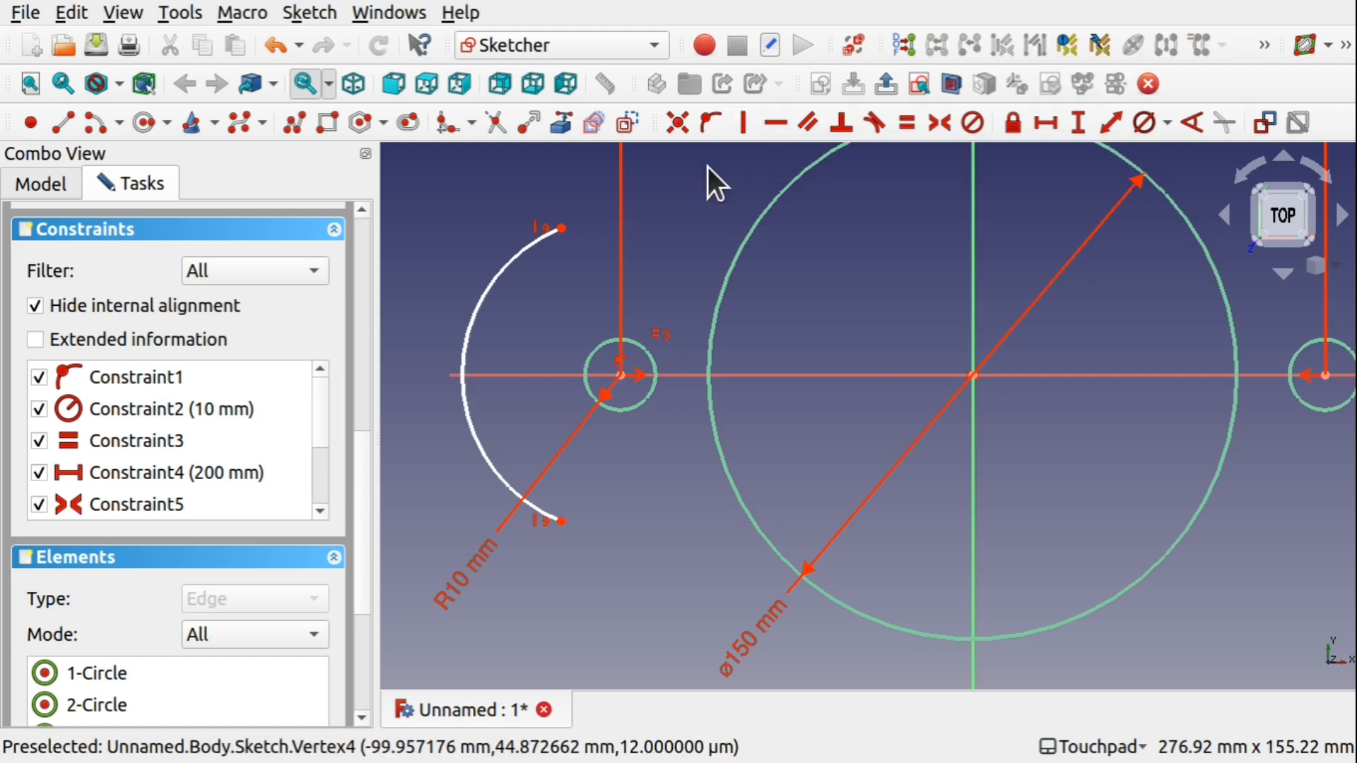
# - Constrain the arc's lower end vertically in line with its centre and test how the arc moves by pulling that end
pyautogui.moveTo(561, 522); pyautogui.dragTo(608, 527)
pyautogui.click(611, 527)
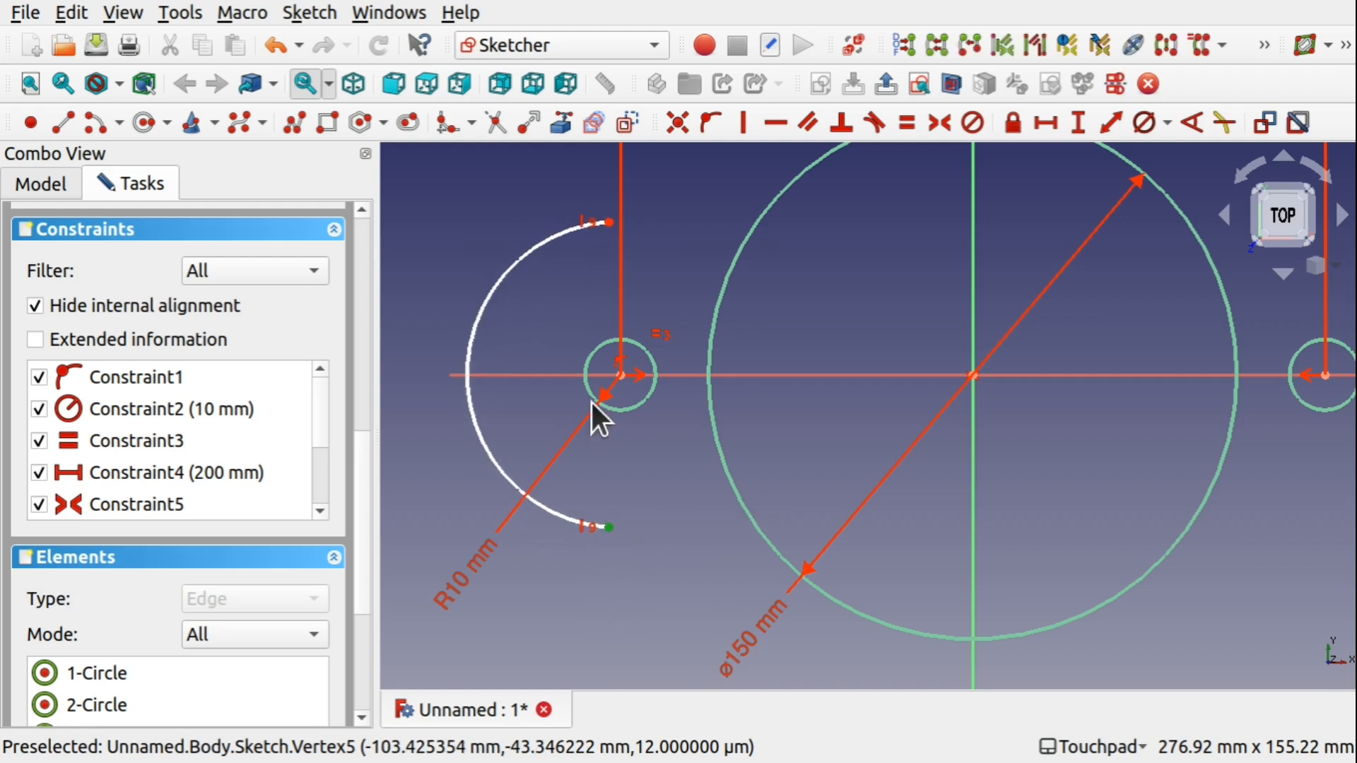
pyautogui.click(622, 374)
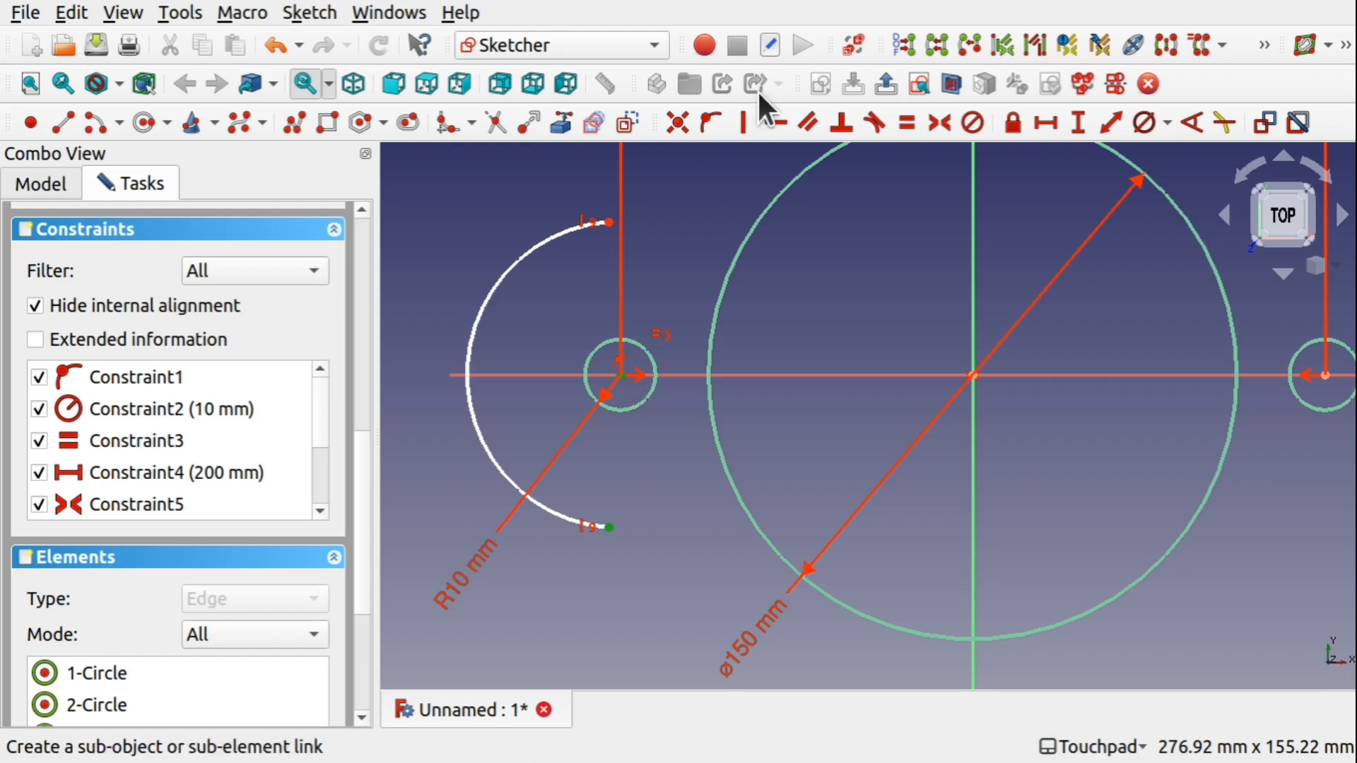
pyautogui.click(736, 129)
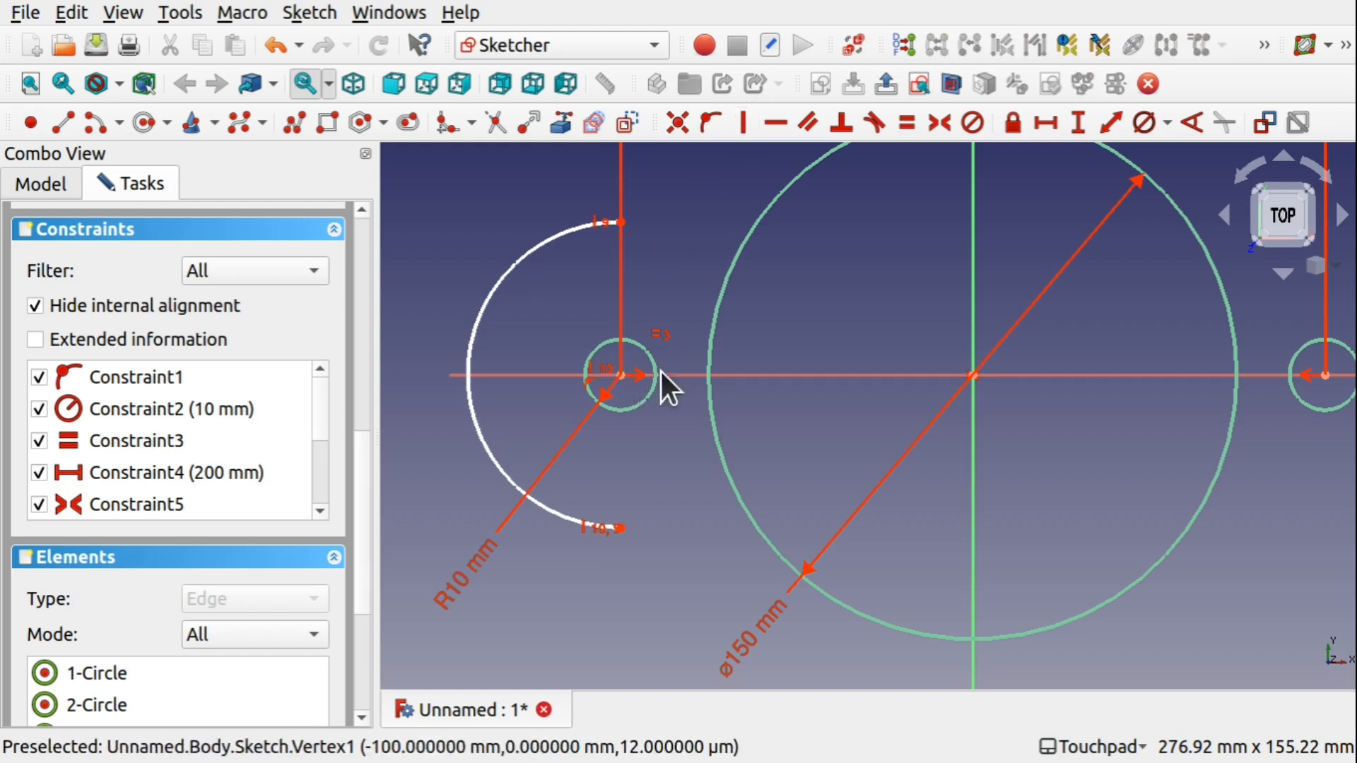
pyautogui.moveTo(621, 528); pyautogui.dragTo(664, 541)
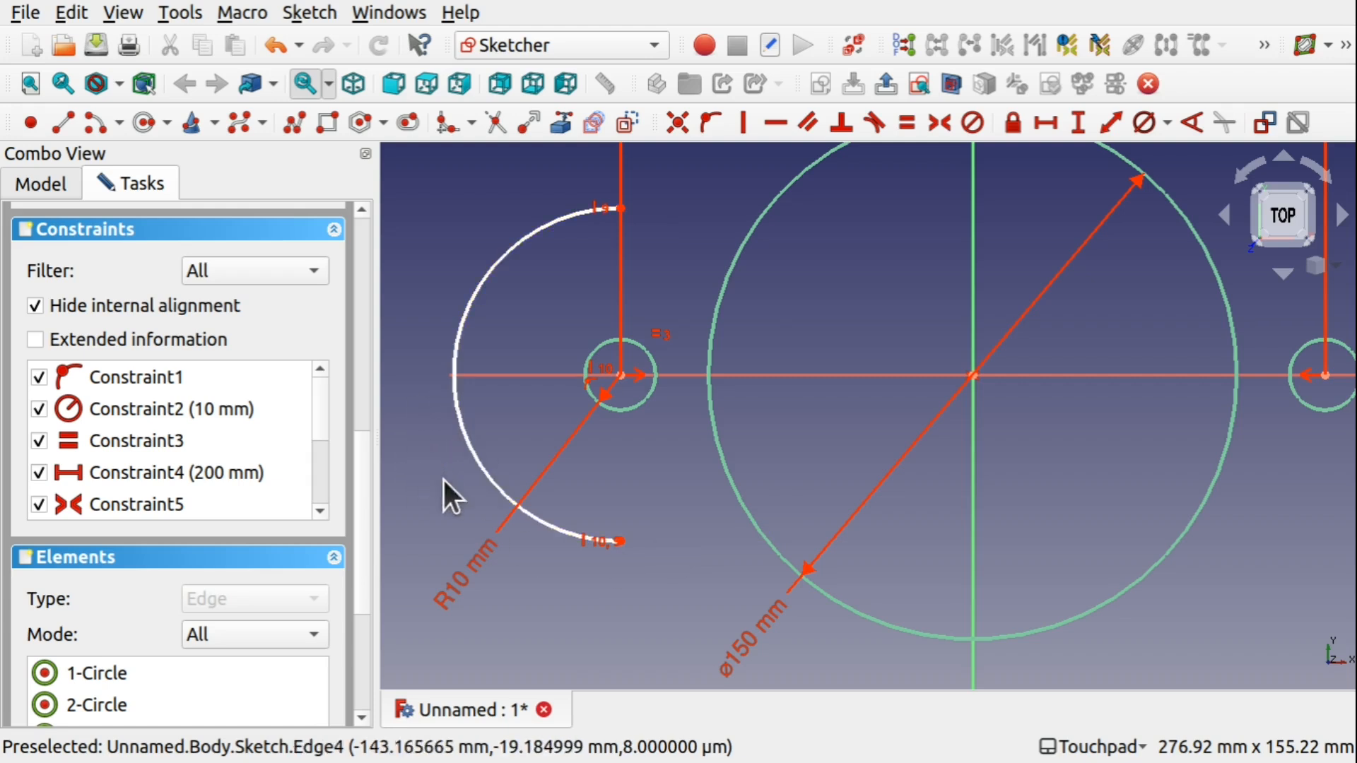
# - Constrain the radius of the arc around the left small circle to 30 mm
pyautogui.click(465, 313)
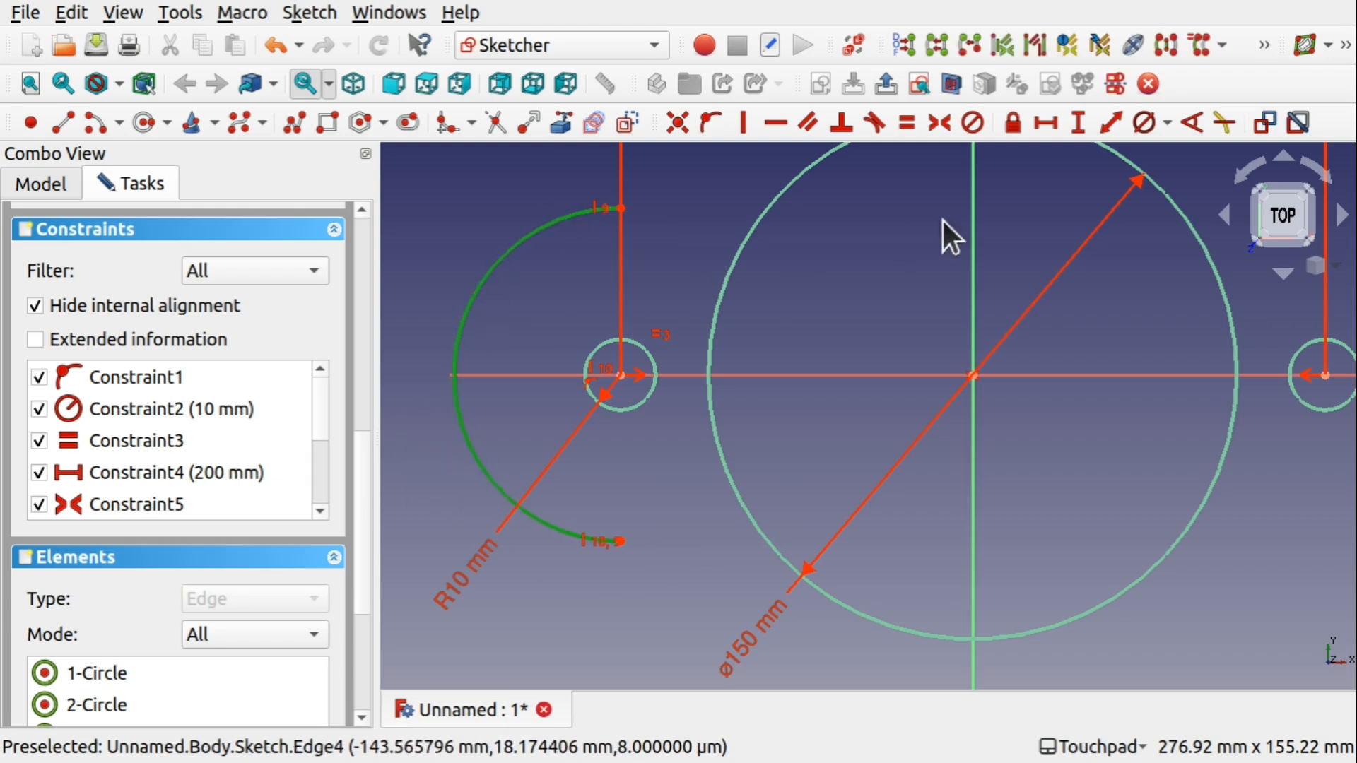
pyautogui.click(1168, 126)
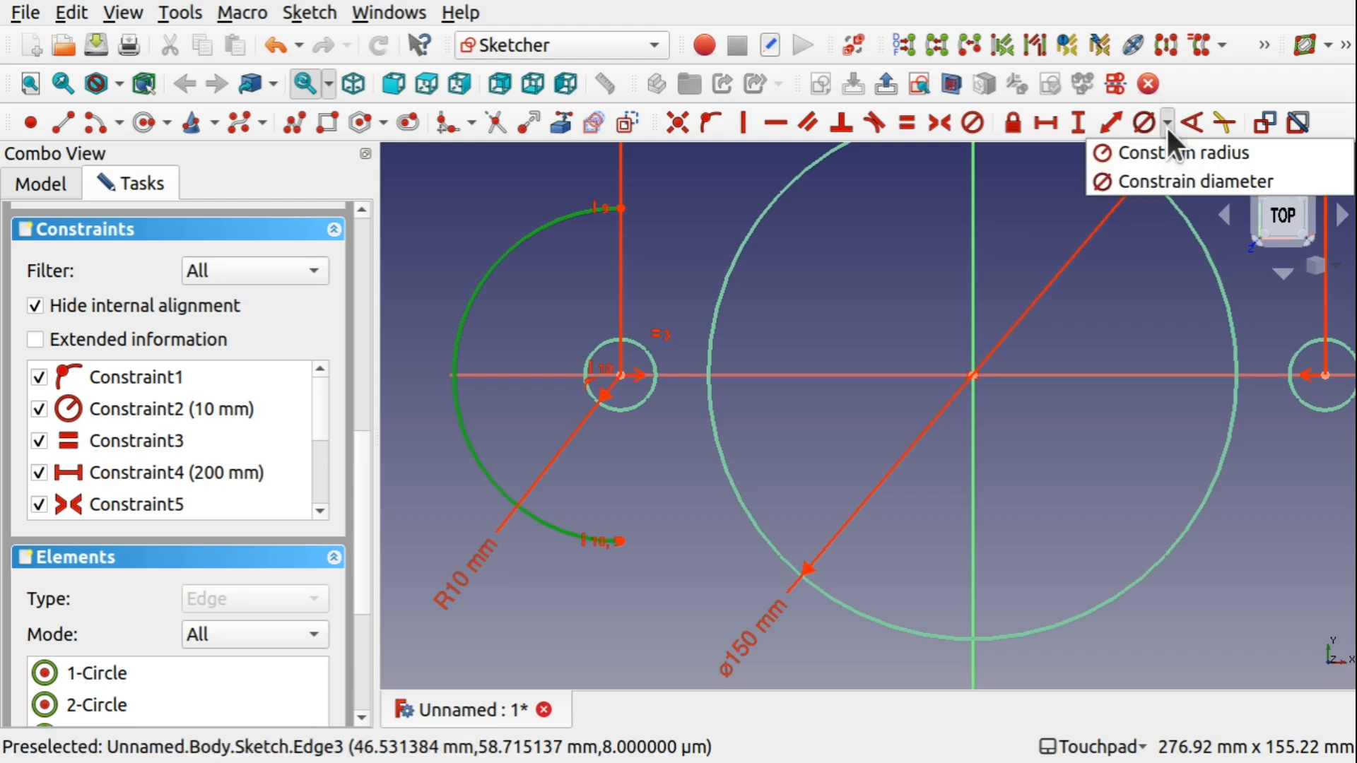
pyautogui.click(1204, 150)
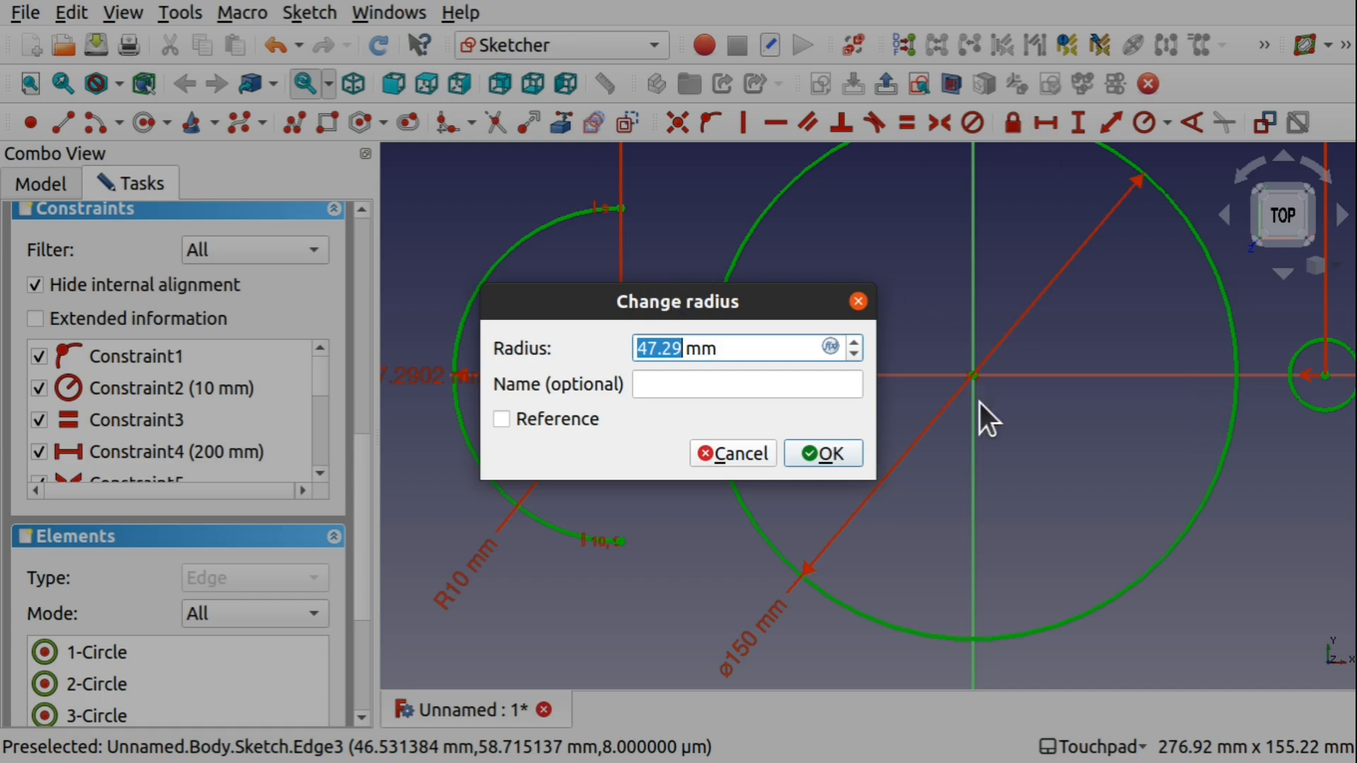
pyautogui.write('30')
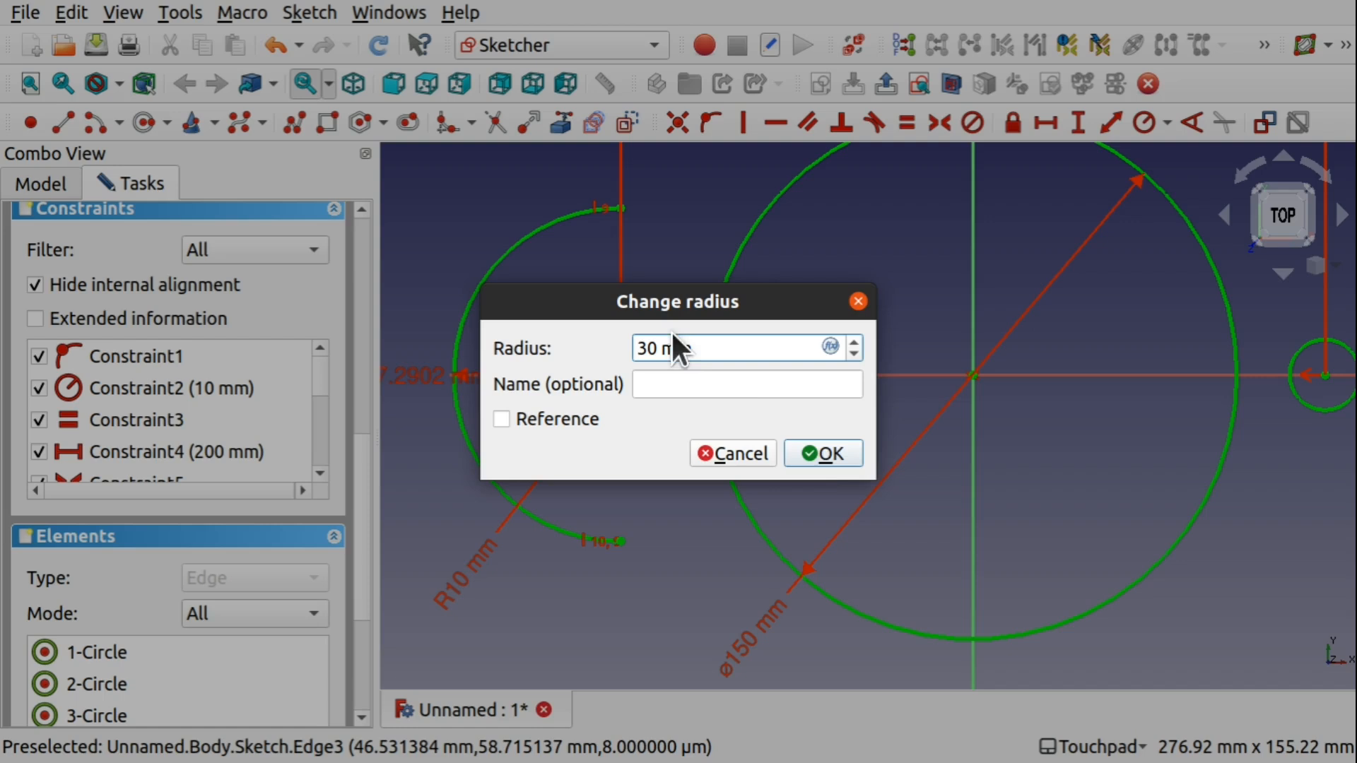
pyautogui.click(823, 453)
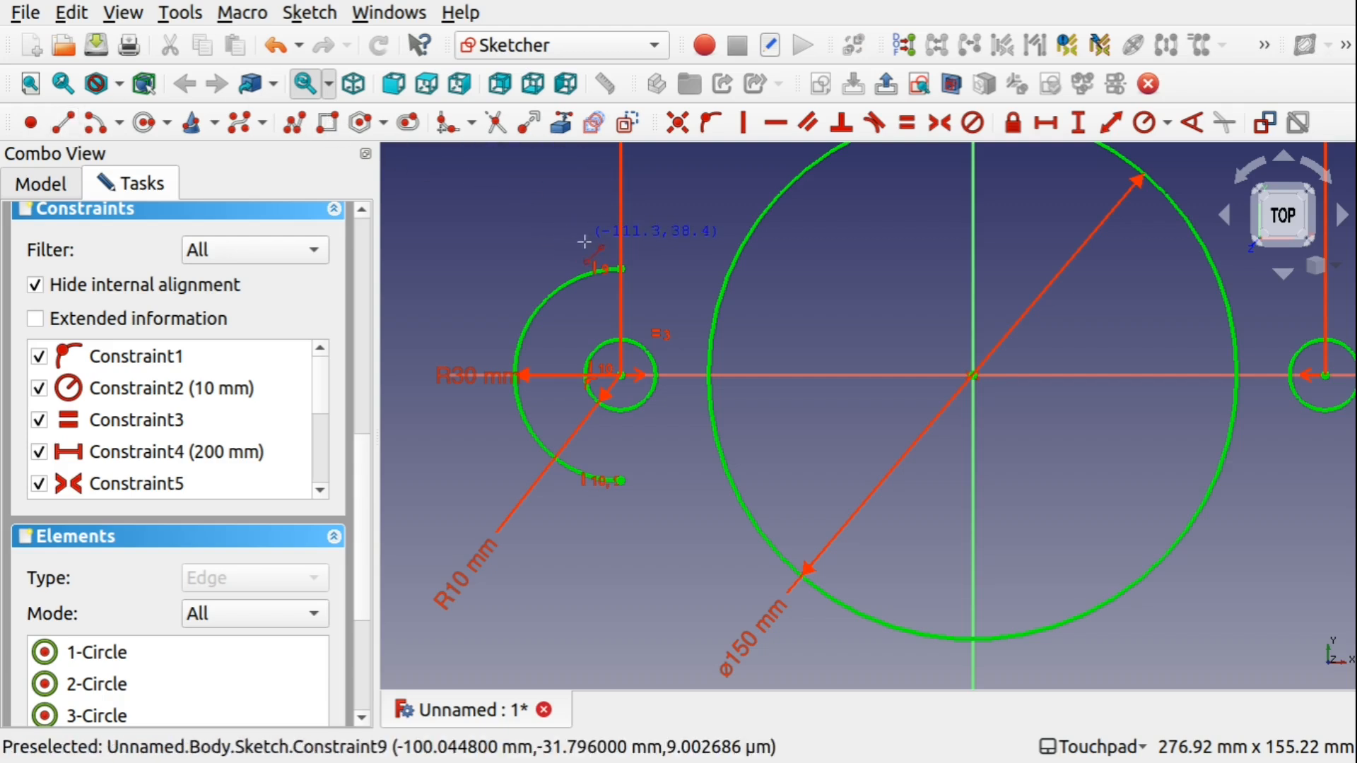
# - Draw a line about 67 mm long from the arc's upper end to a point on the upper left of the central circle
pyautogui.click(622, 269)
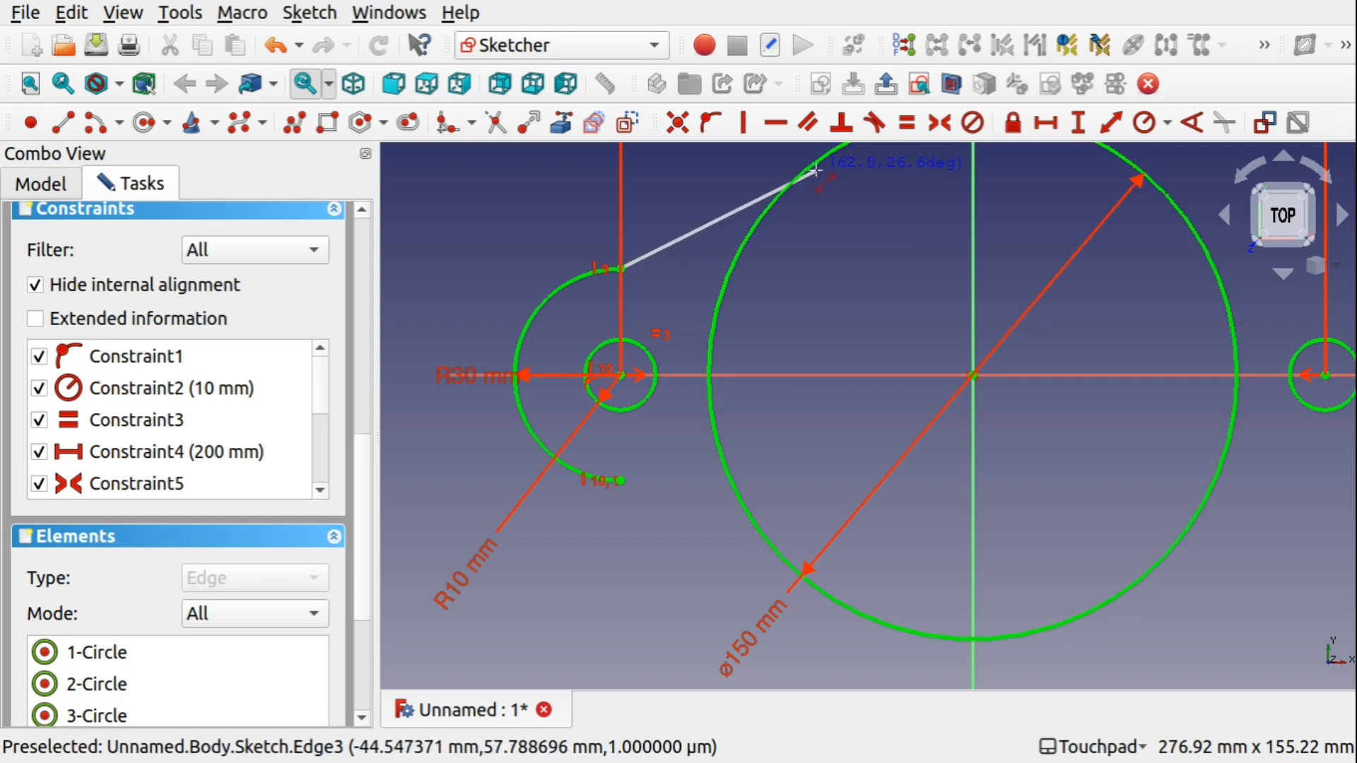
pyautogui.moveTo(816, 171)
pyautogui.keyDown('shift'); pyautogui.mouseDown(button='middle')
pyautogui.moveTo(818, 260)
pyautogui.moveTo(778, 315)
pyautogui.moveTo(711, 291)
pyautogui.moveTo(733, 255)
pyautogui.moveTo(751, 286)
pyautogui.mouseUp(button='middle'); pyautogui.keyUp('shift')
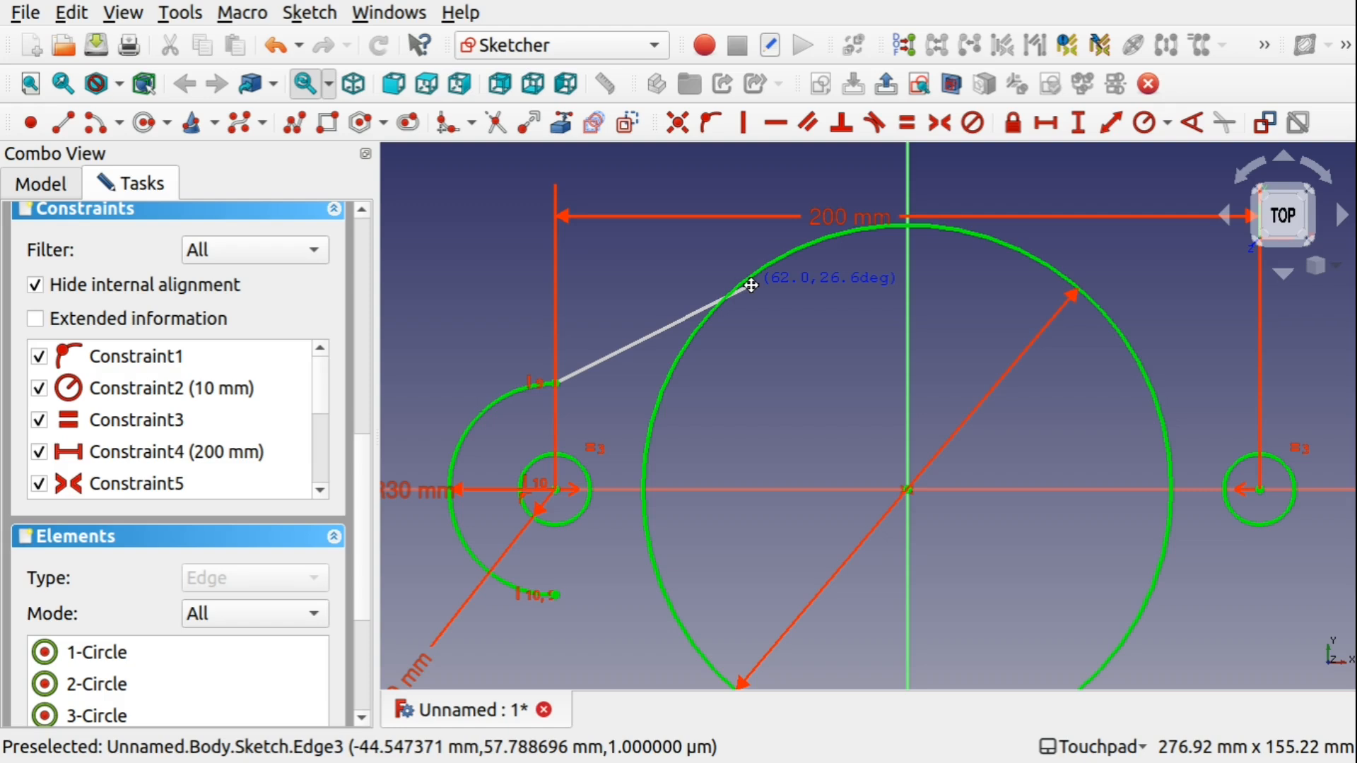
pyautogui.moveTo(751, 285)
pyautogui.keyDown('shift'); pyautogui.mouseDown(button='middle')
pyautogui.moveTo(685, 312)
pyautogui.moveTo(714, 254)
pyautogui.moveTo(736, 273)
pyautogui.mouseUp(button='middle'); pyautogui.keyUp('shift')
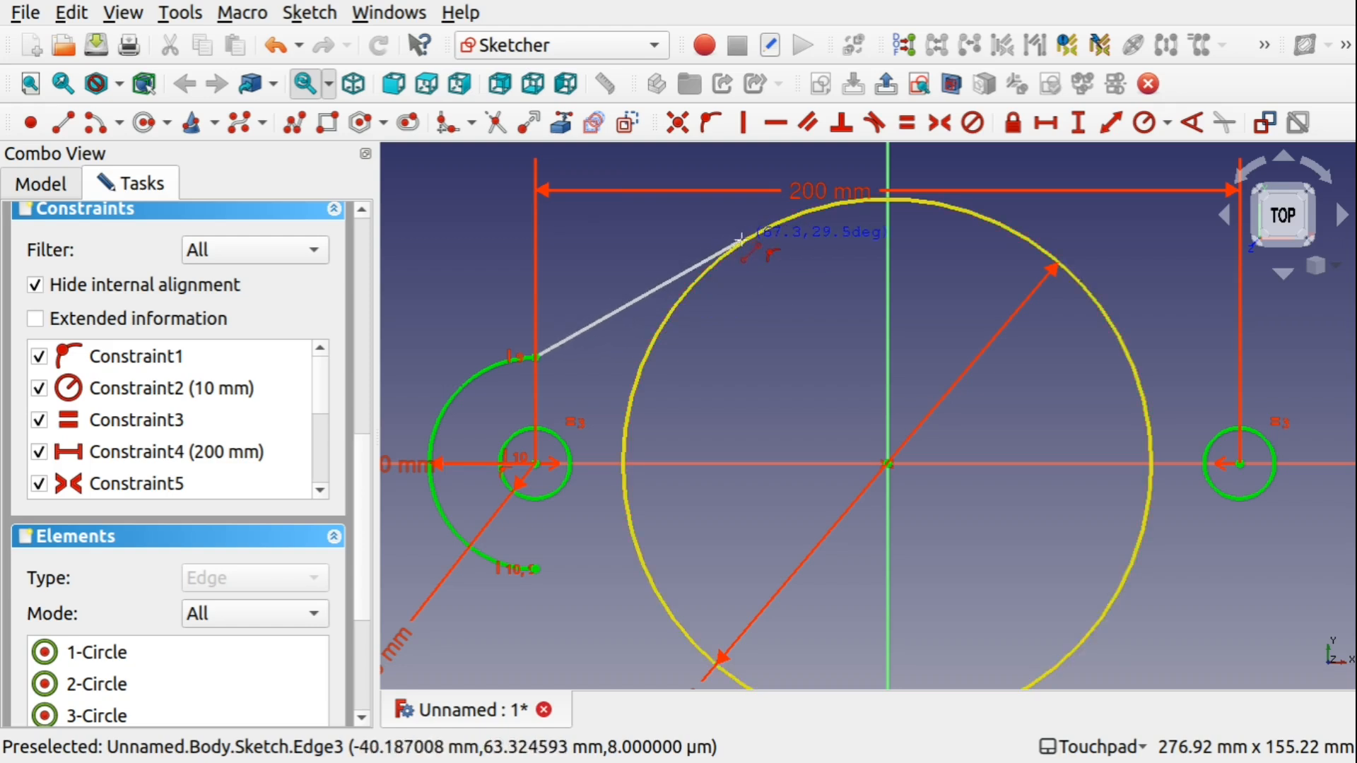
pyautogui.click(742, 240)
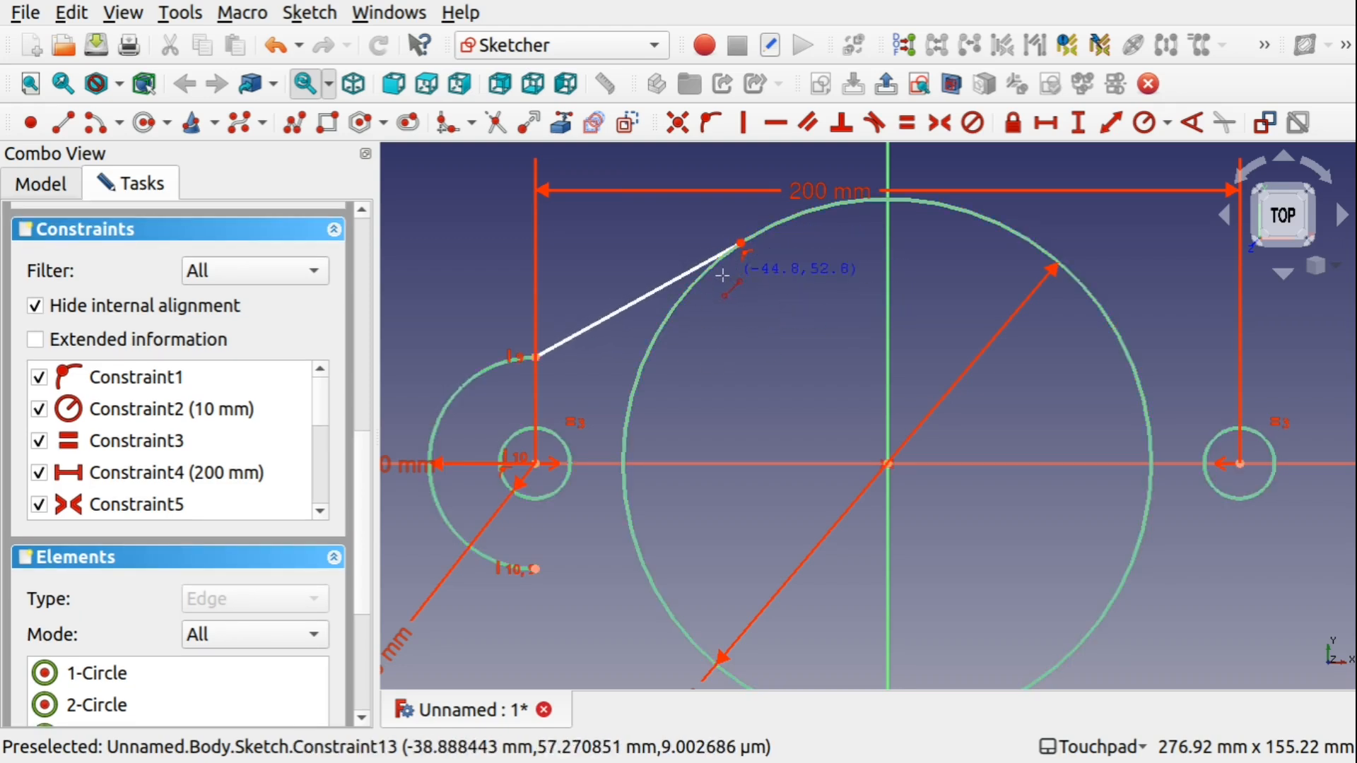
pyautogui.rightClick(761, 336)
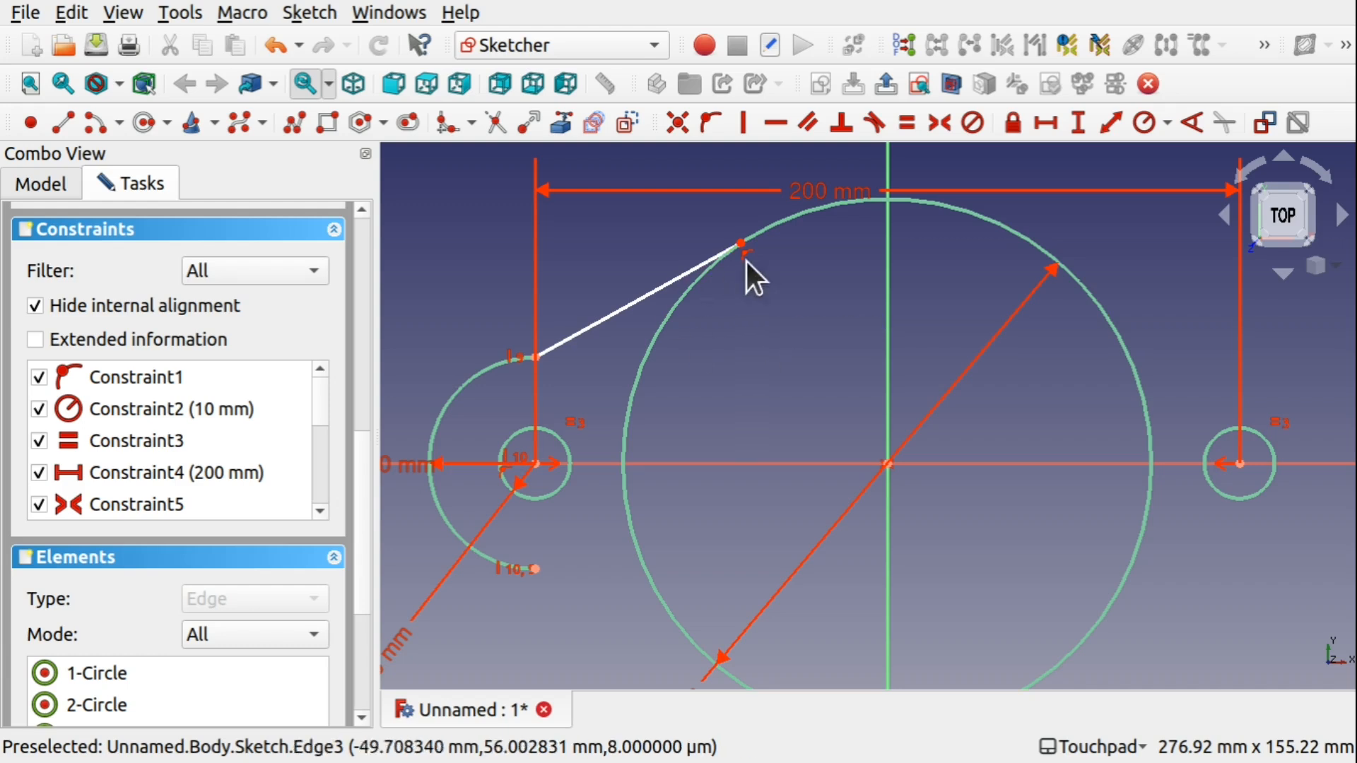
# - Pull the upper line to test its movement, and try a tangent constraint between the whole line and the central circle
pyautogui.moveTo(670, 282); pyautogui.dragTo(650, 333)
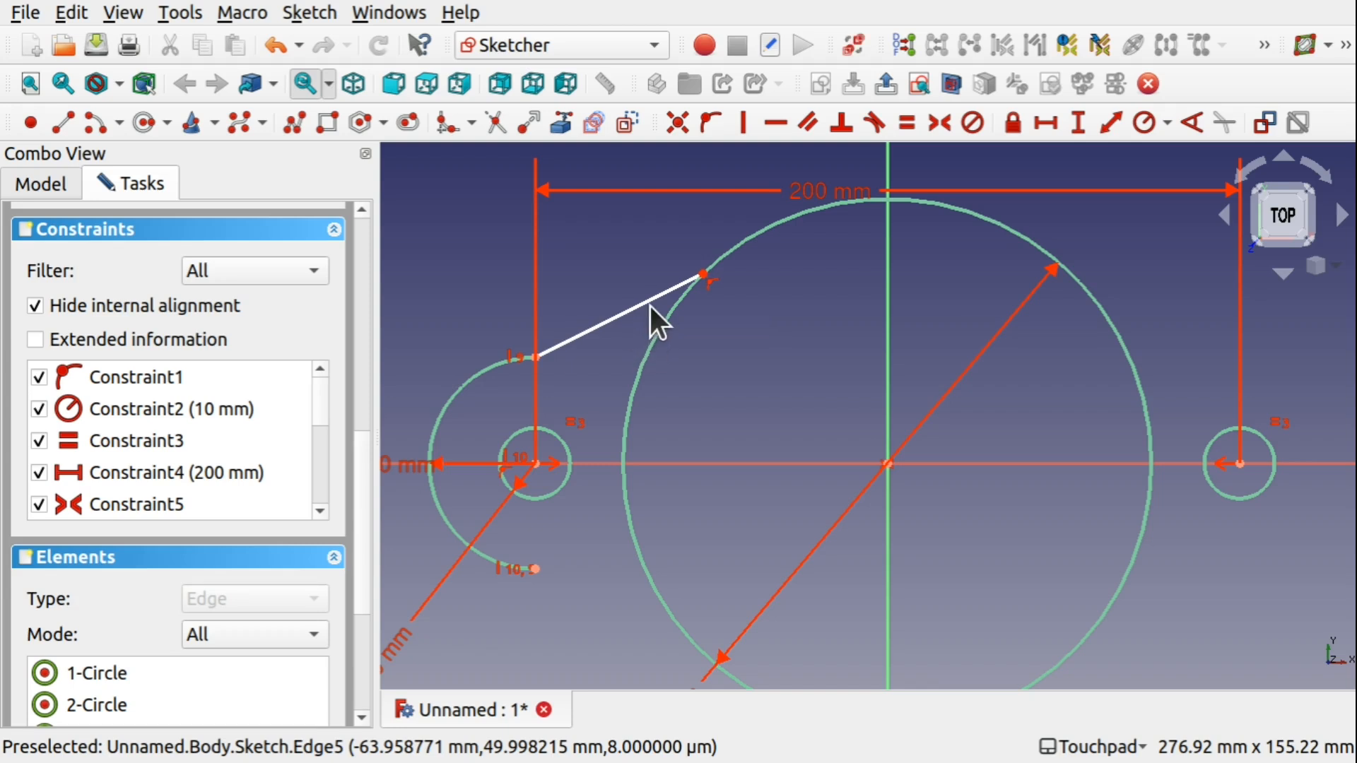
pyautogui.click(656, 301)
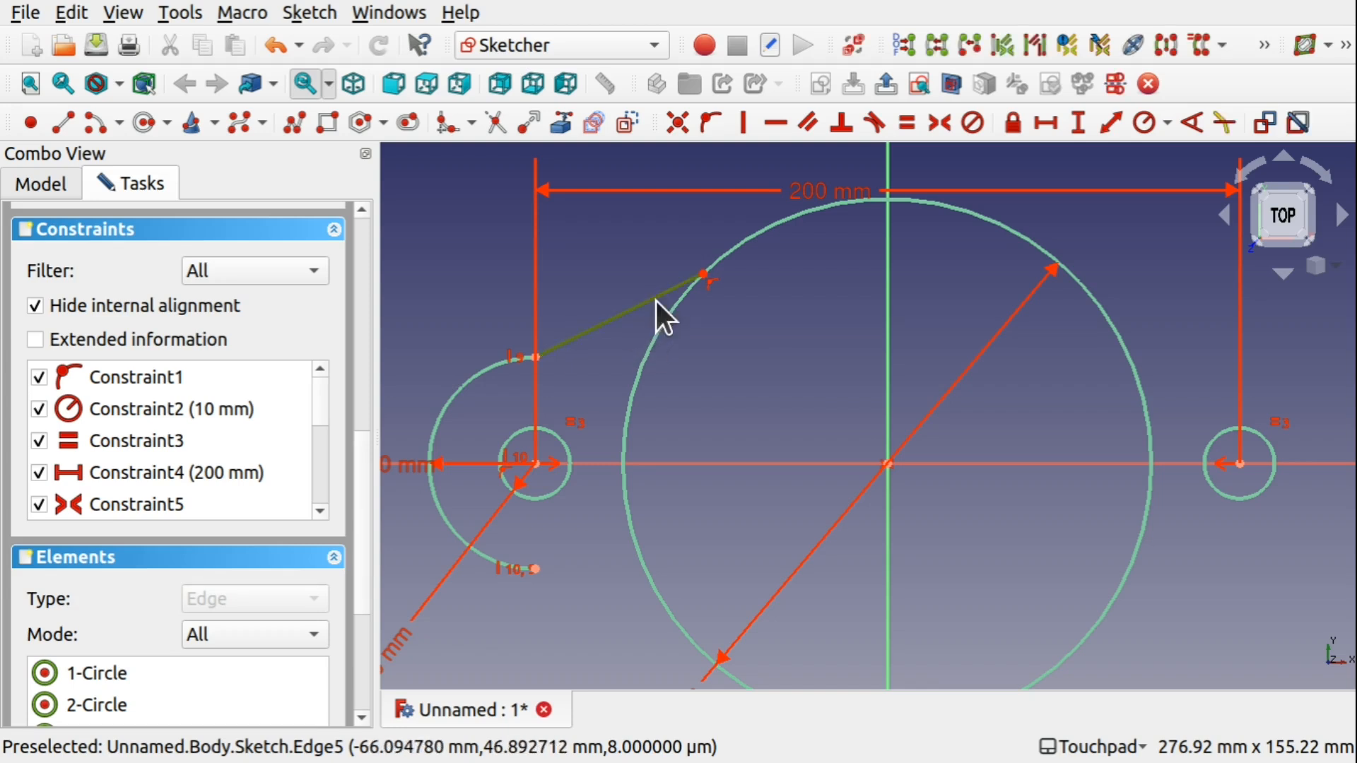
pyautogui.click(625, 430)
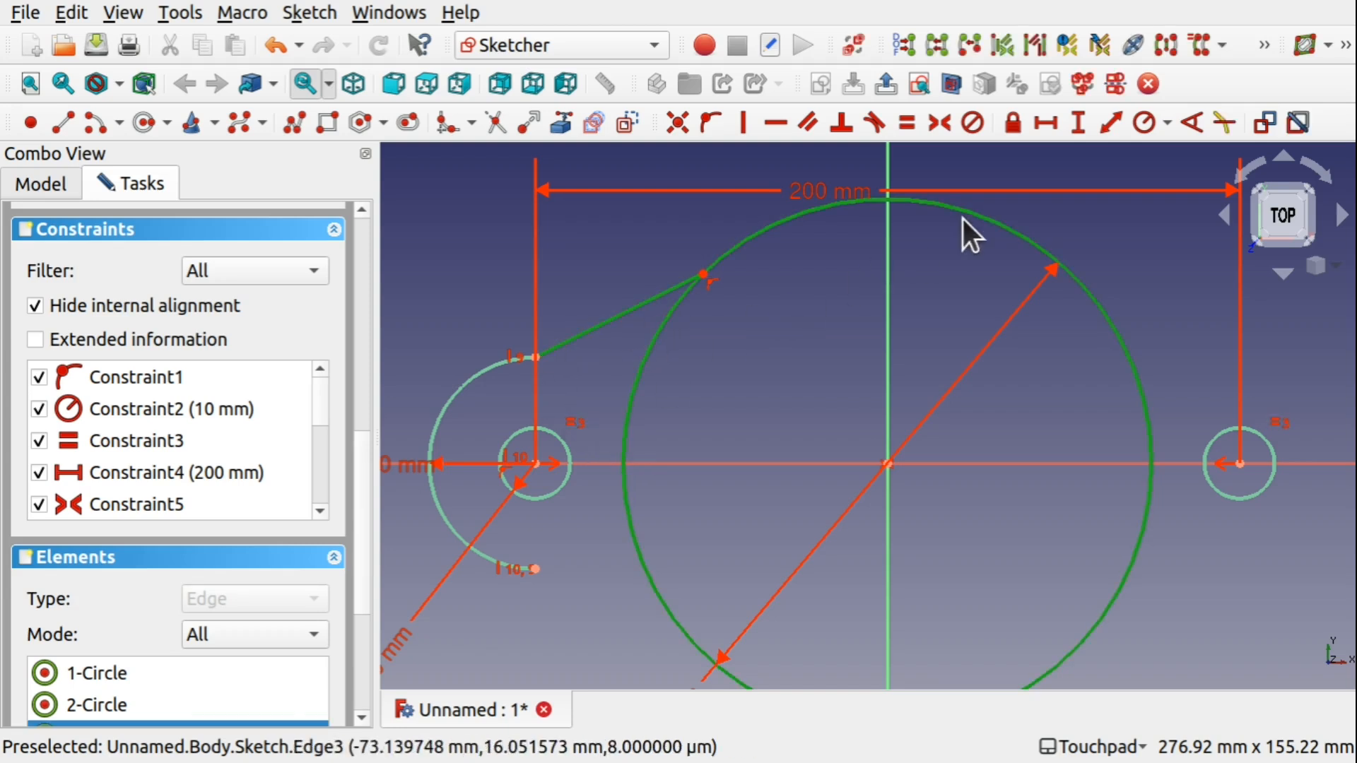
pyautogui.click(867, 130)
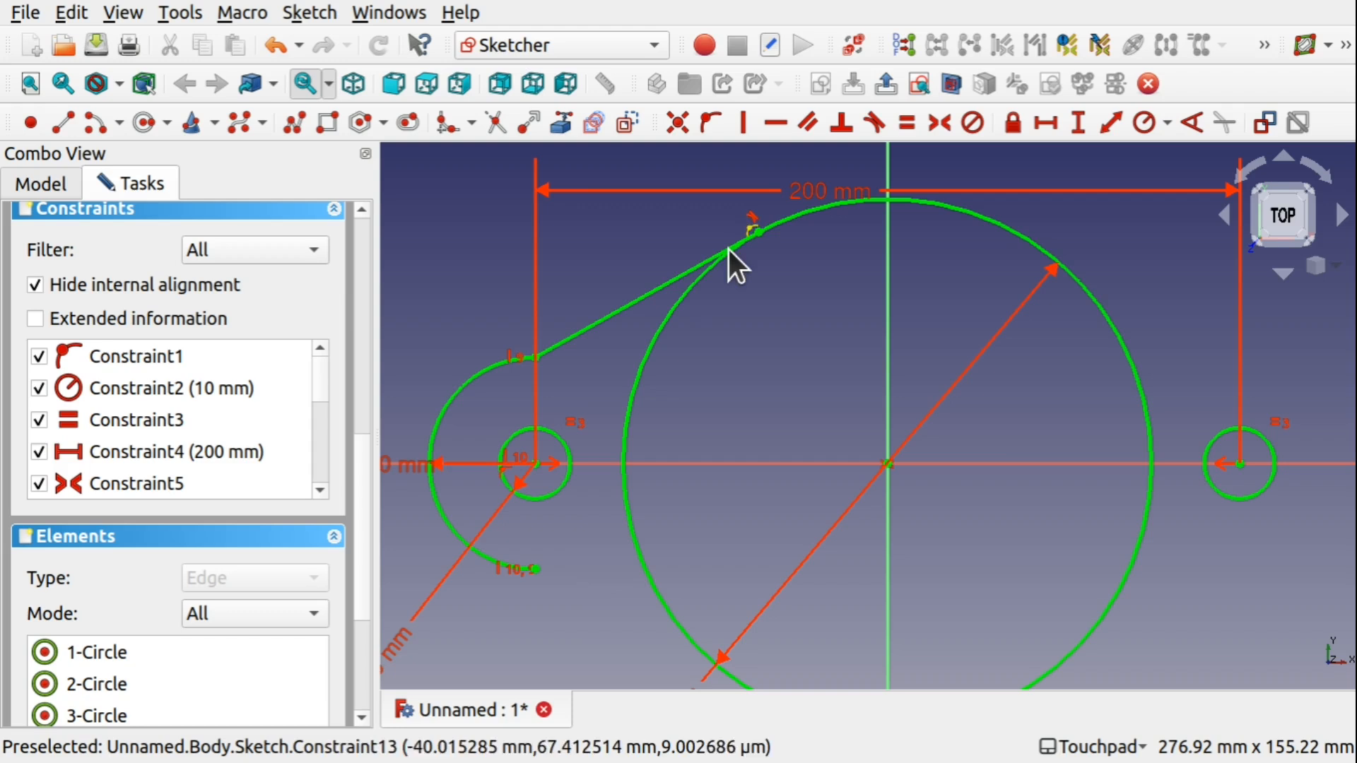
# - Identify the point-on-object and tangent constraints where the upper line meets the central circle, and delete the tangent constraint
pyautogui.click(751, 214)
pyautogui.moveTo(325, 380); pyautogui.dragTo(330, 468)
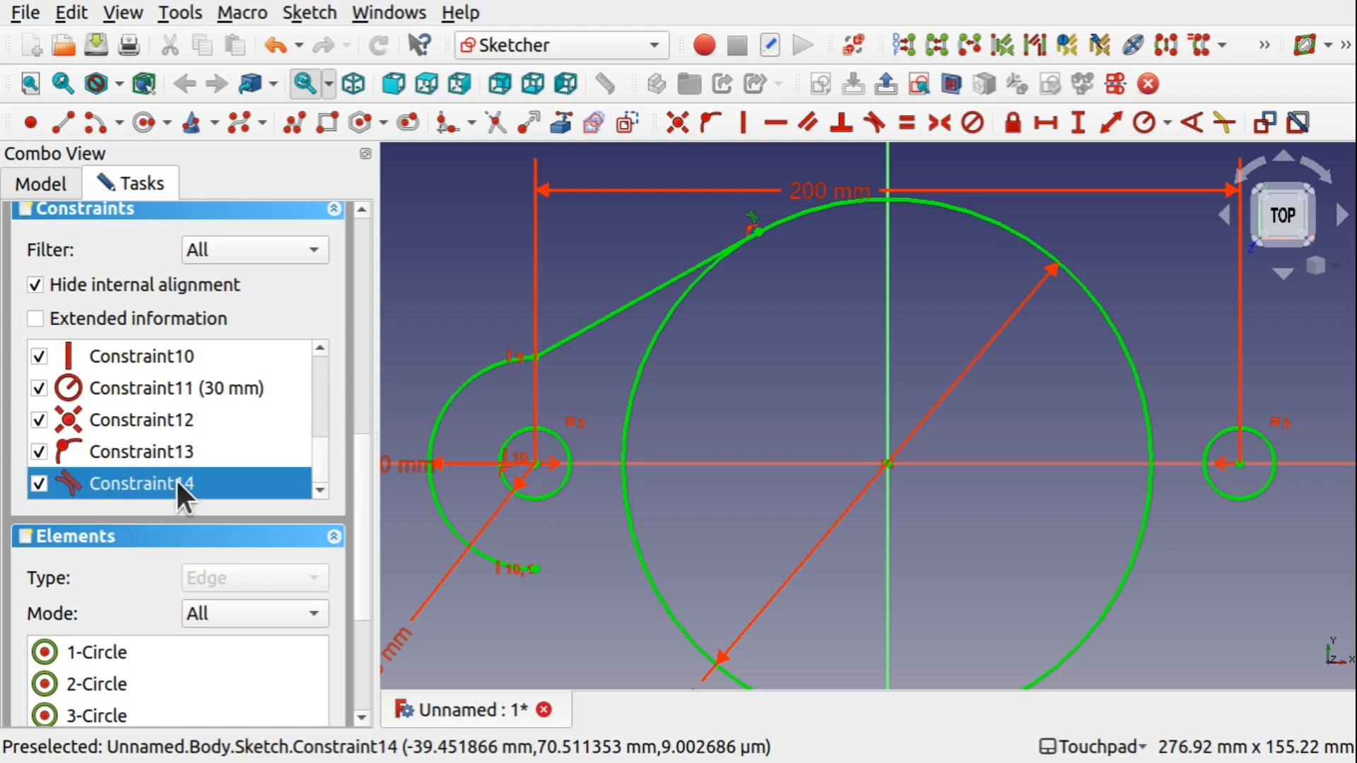
pyautogui.click(757, 353)
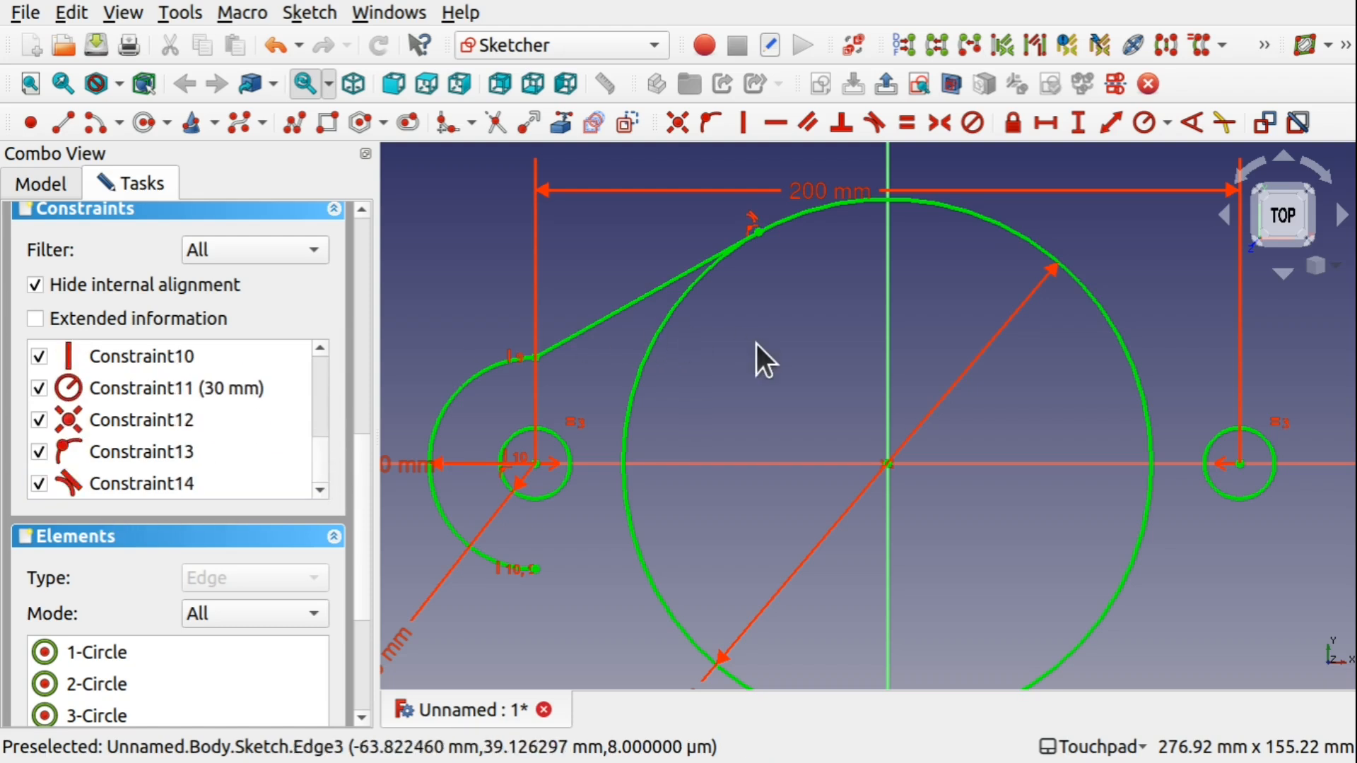
pyautogui.click(755, 215)
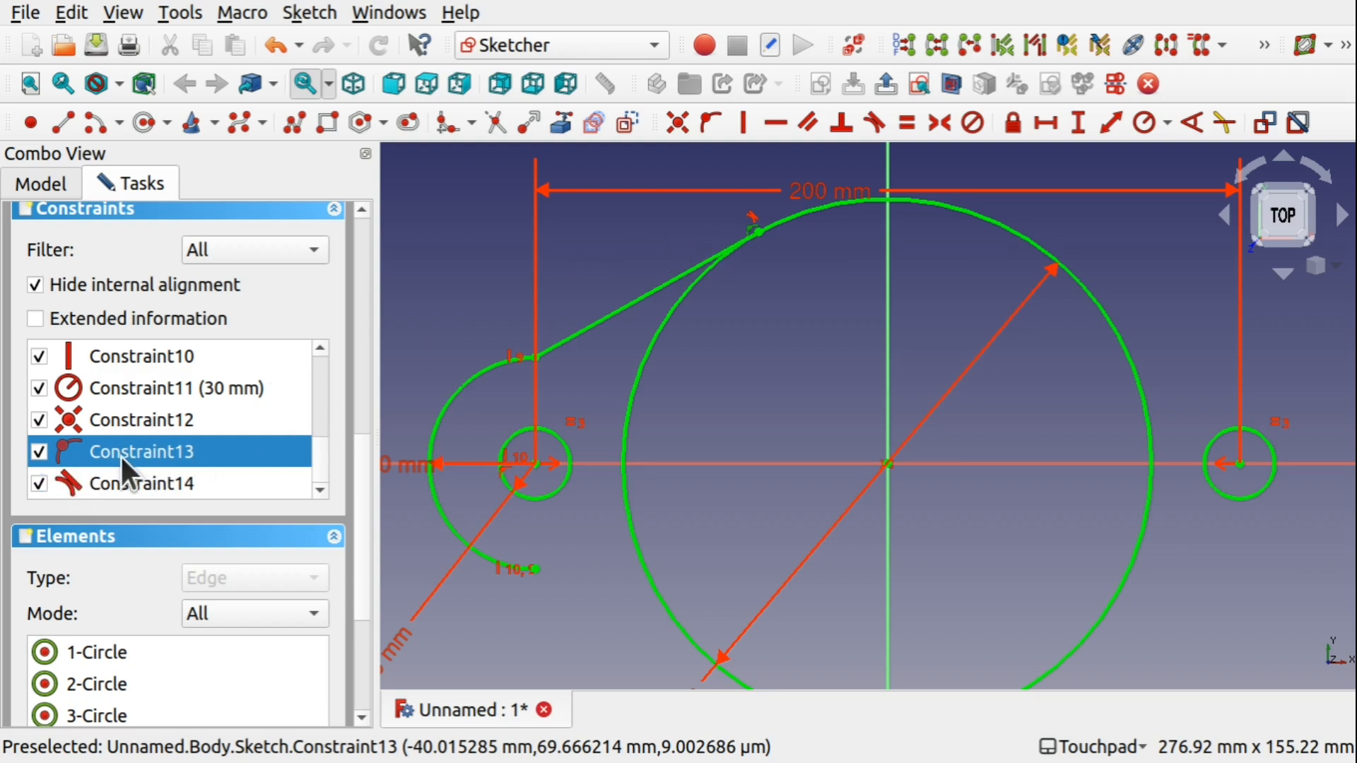
pyautogui.click(137, 485)
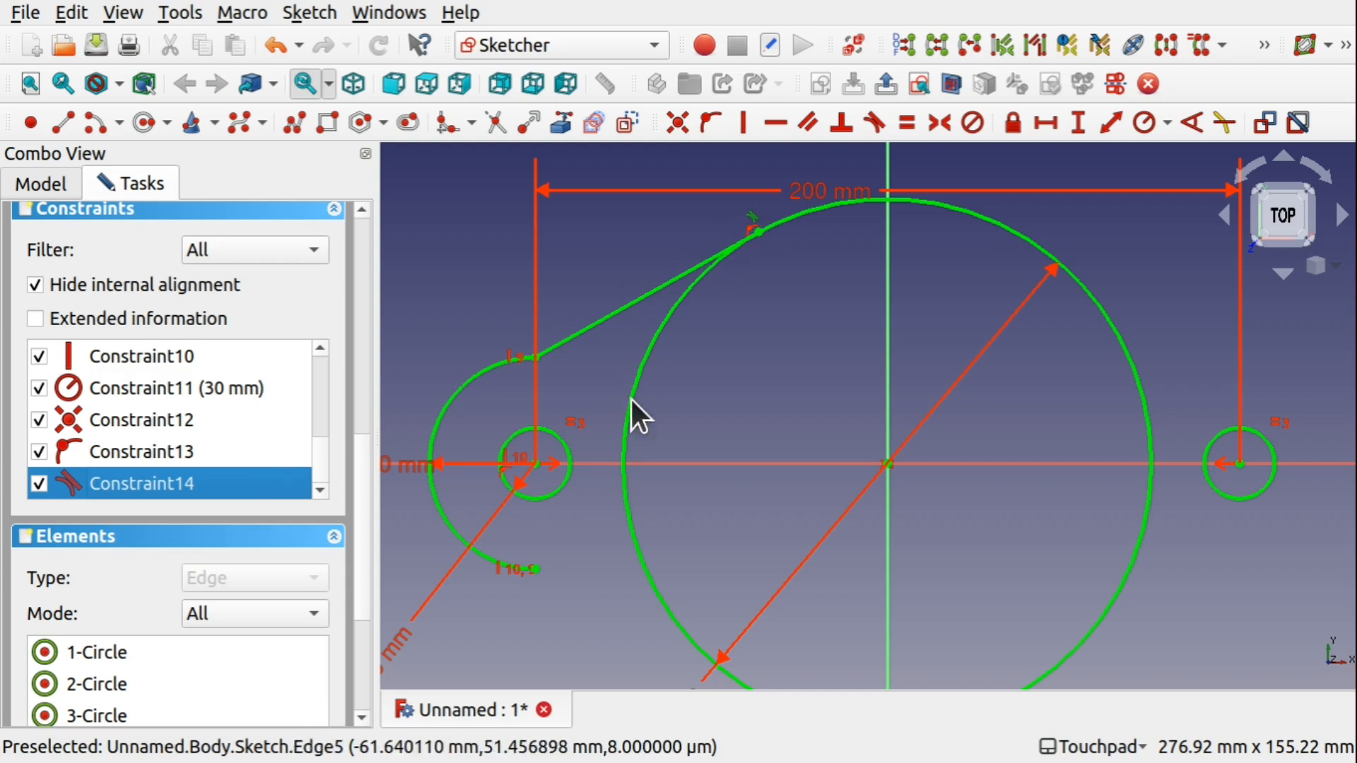
pyautogui.press('Delete')
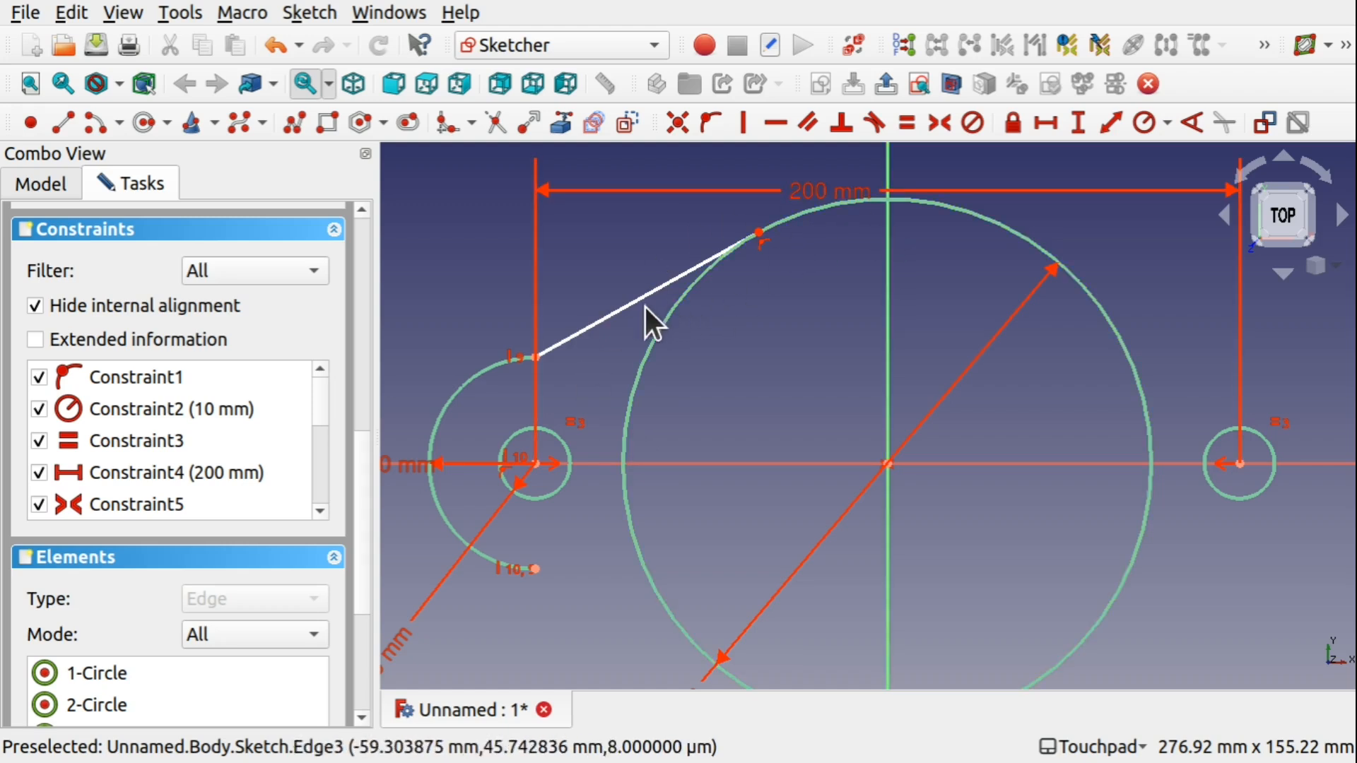
# - Constrain the upper line's end point tangent to the central circle and check the solver status and the new entry in the constraint list
pyautogui.click(759, 233)
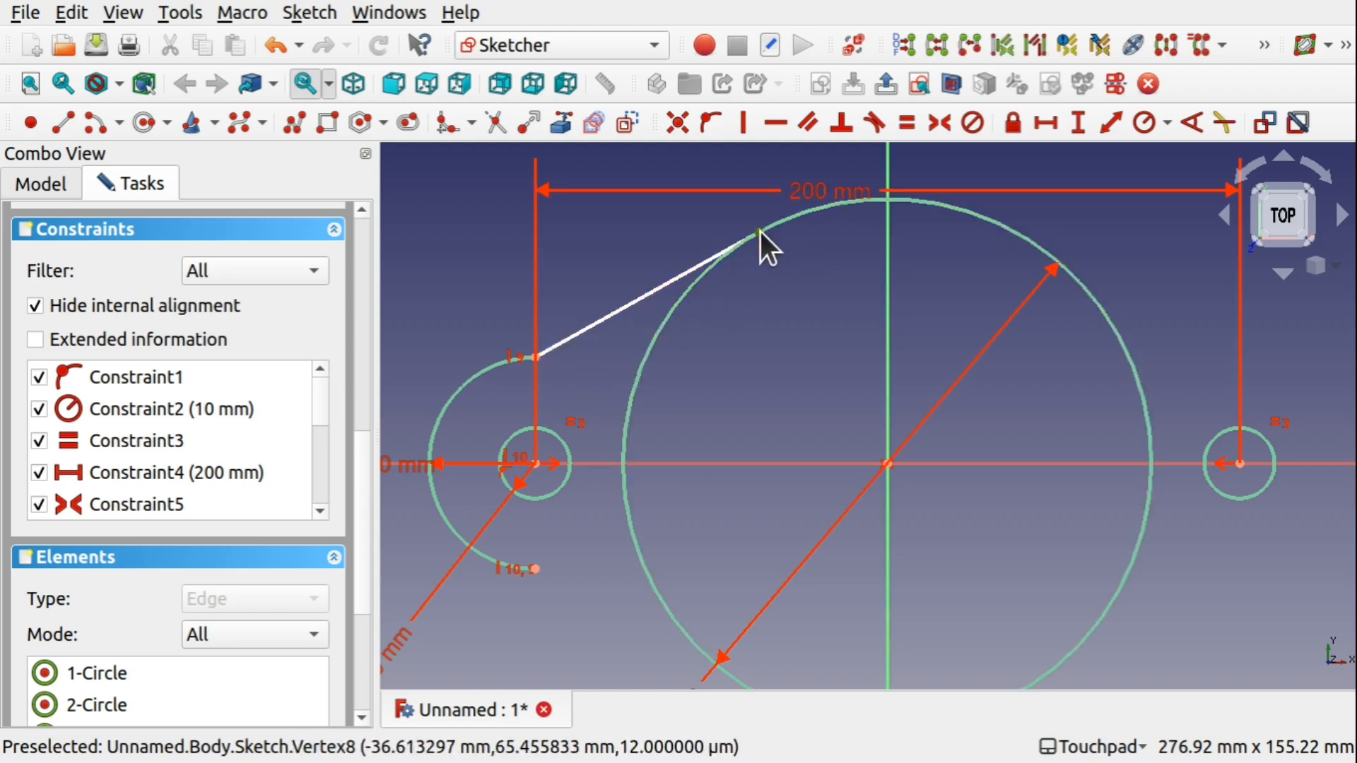
pyautogui.click(803, 211)
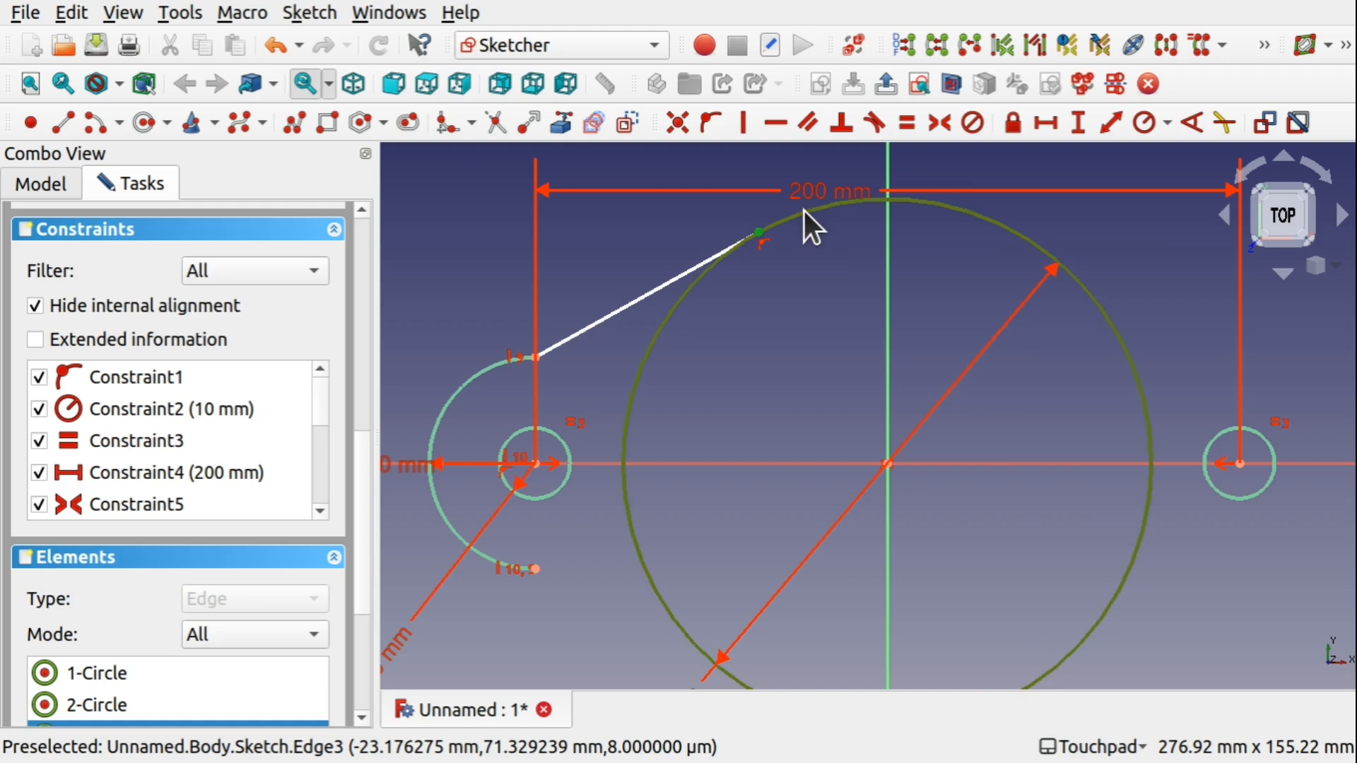
pyautogui.click(878, 126)
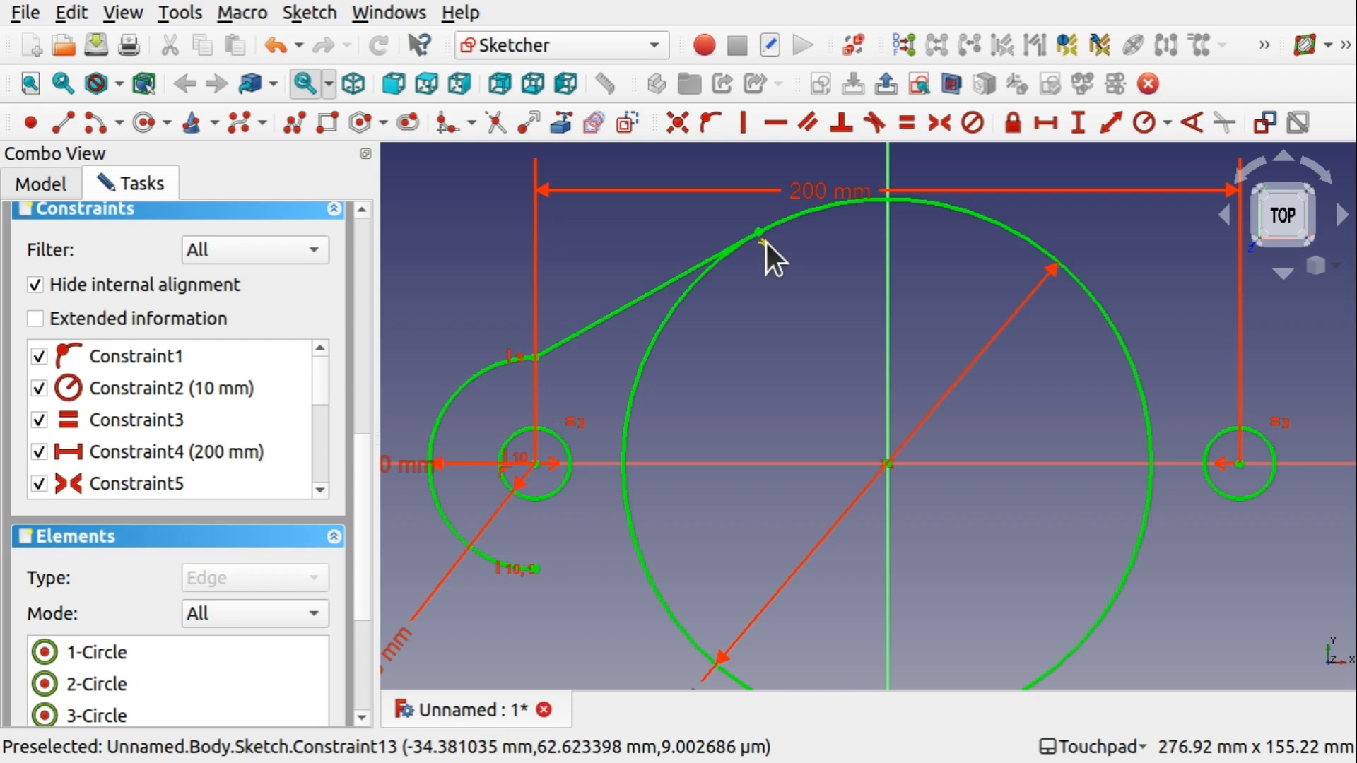
pyautogui.click(47, 169)
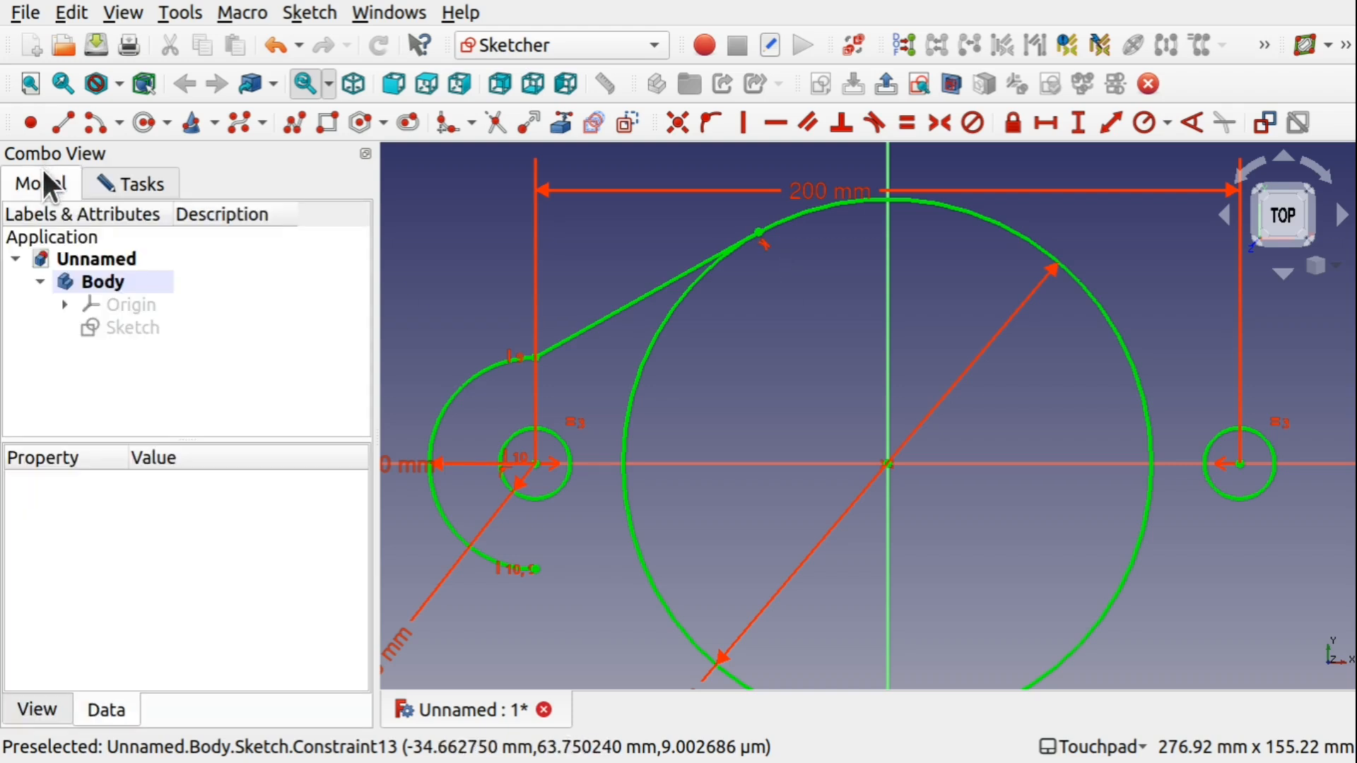
pyautogui.click(121, 192)
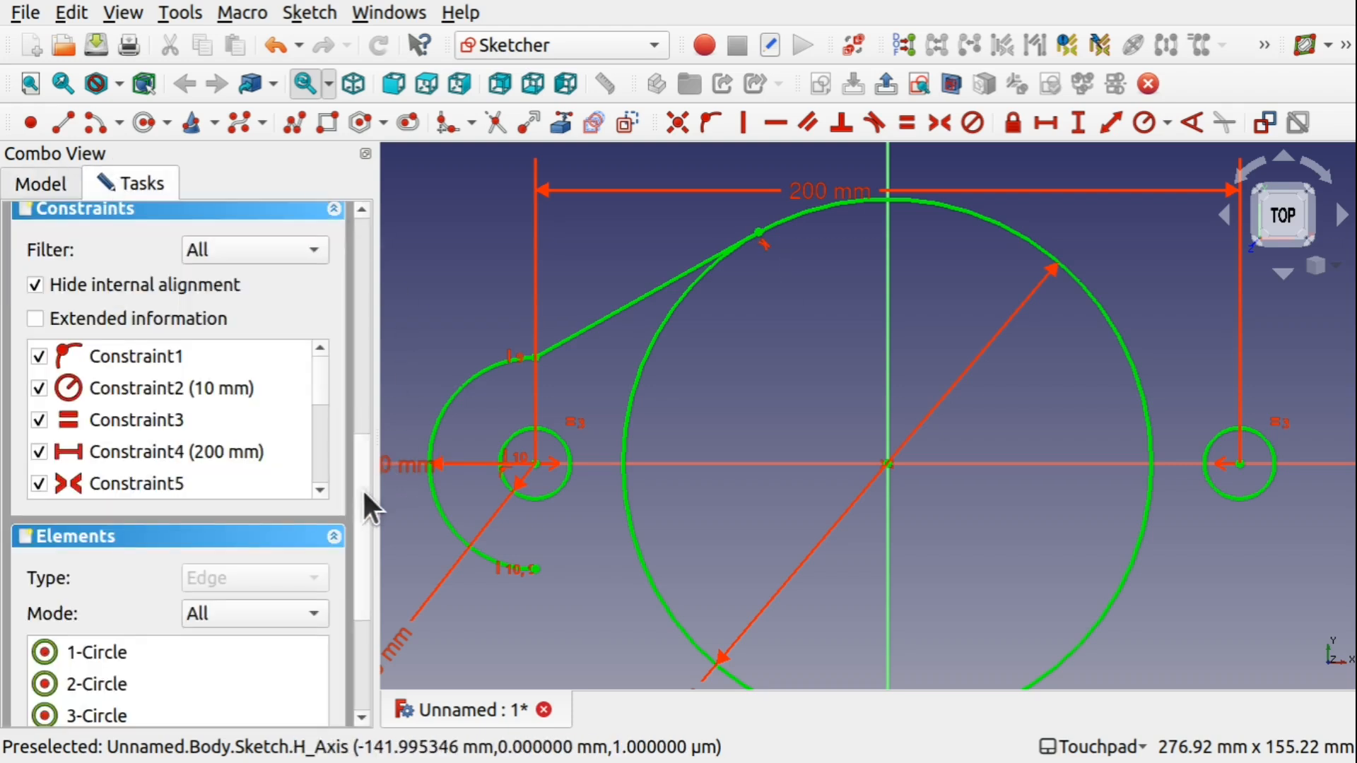
pyautogui.moveTo(362, 488); pyautogui.dragTo(370, 278)
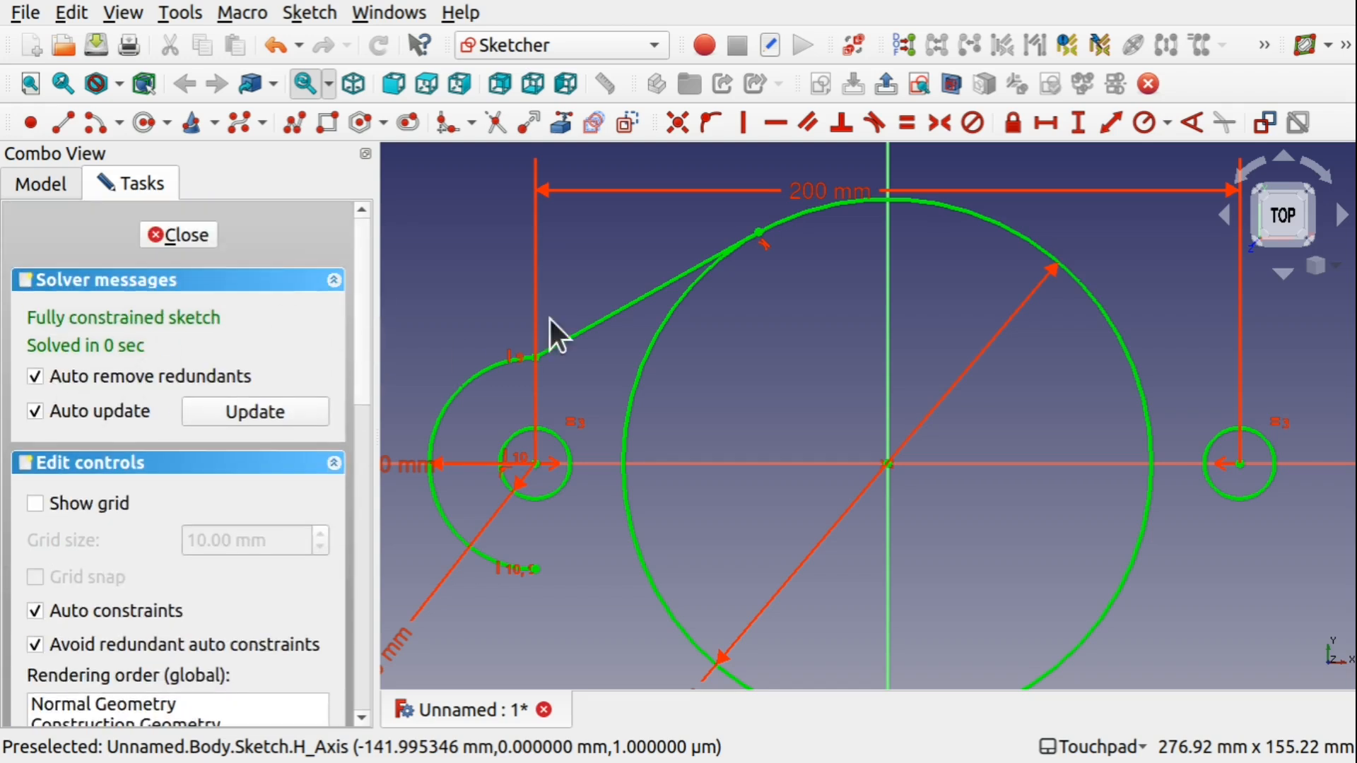
pyautogui.moveTo(358, 328); pyautogui.dragTo(314, 603)
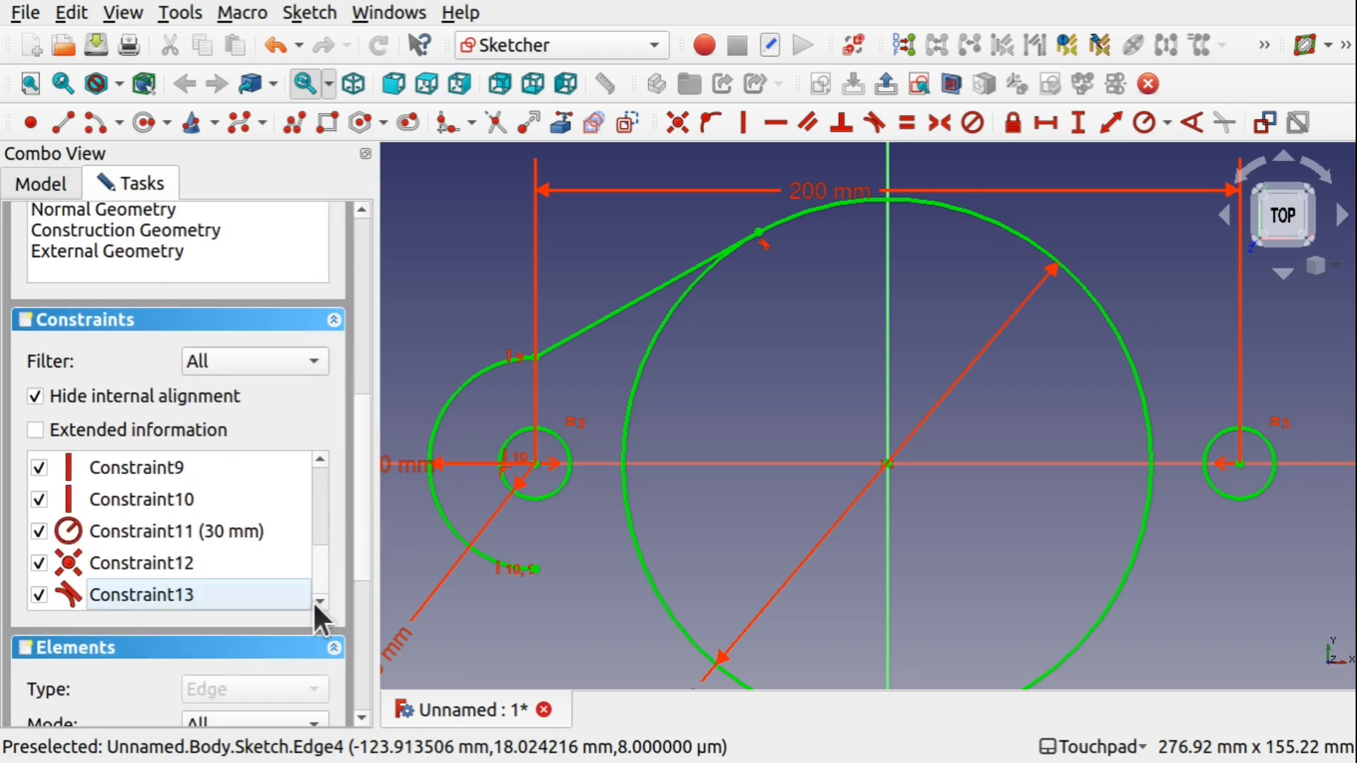
pyautogui.click(134, 597)
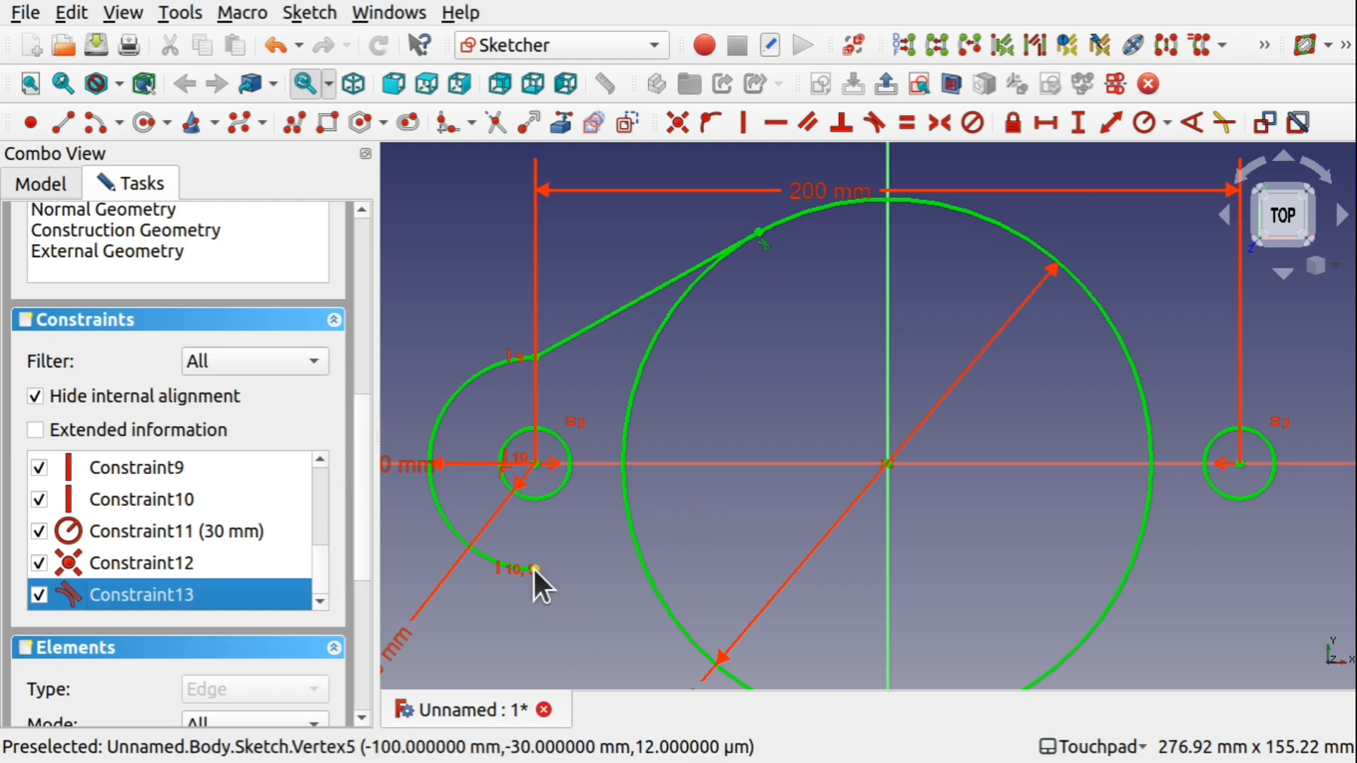
# - Draw a line about 51 mm long from the arc's lower end to the central circle's lower left and make its end point tangent to the circle
pyautogui.click(63, 125)
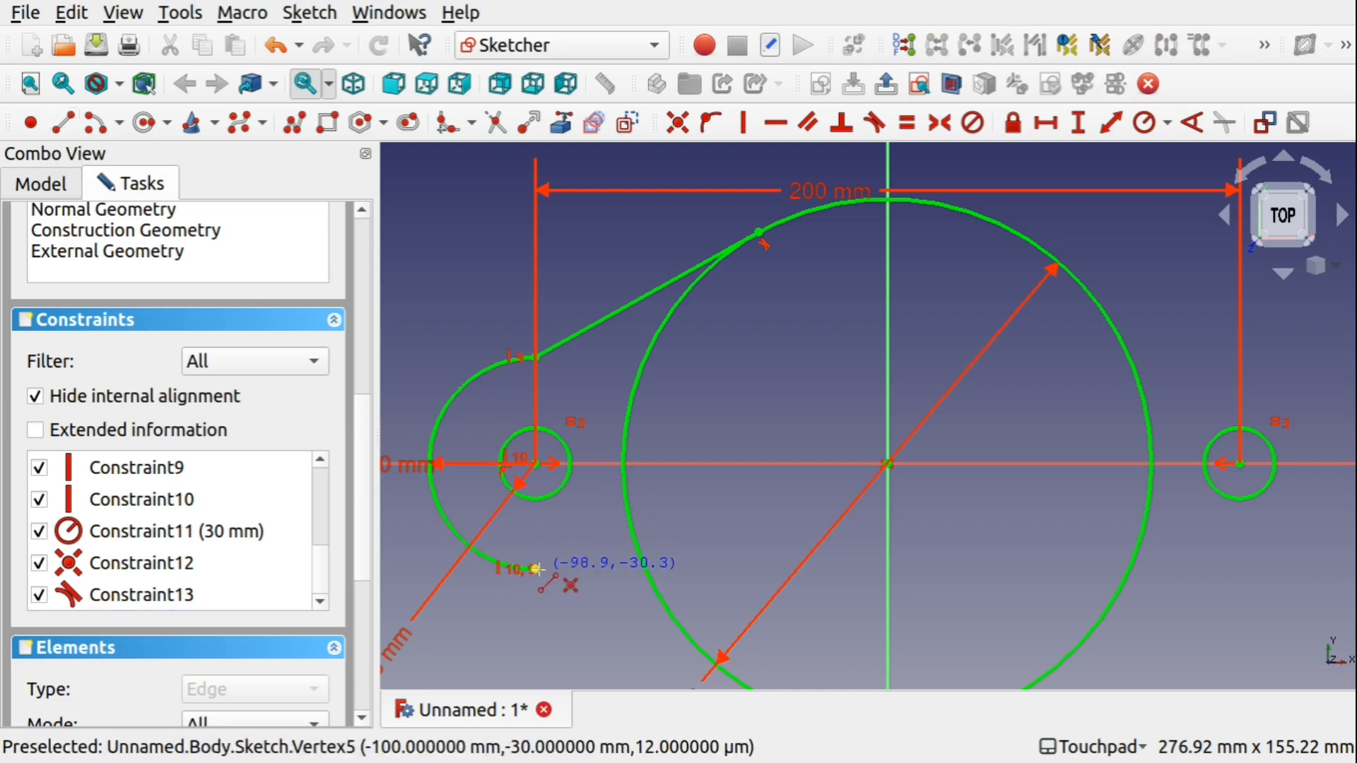
pyautogui.click(535, 569)
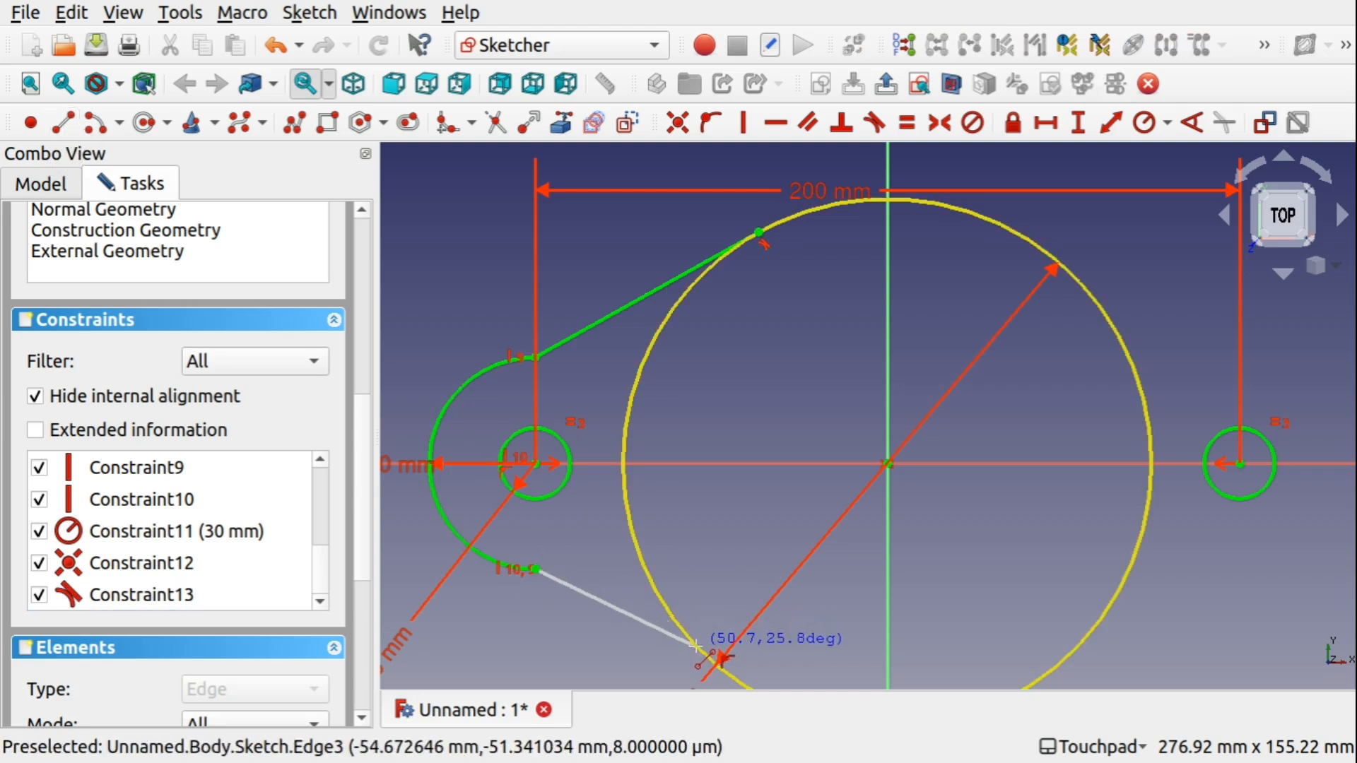
pyautogui.click(696, 647)
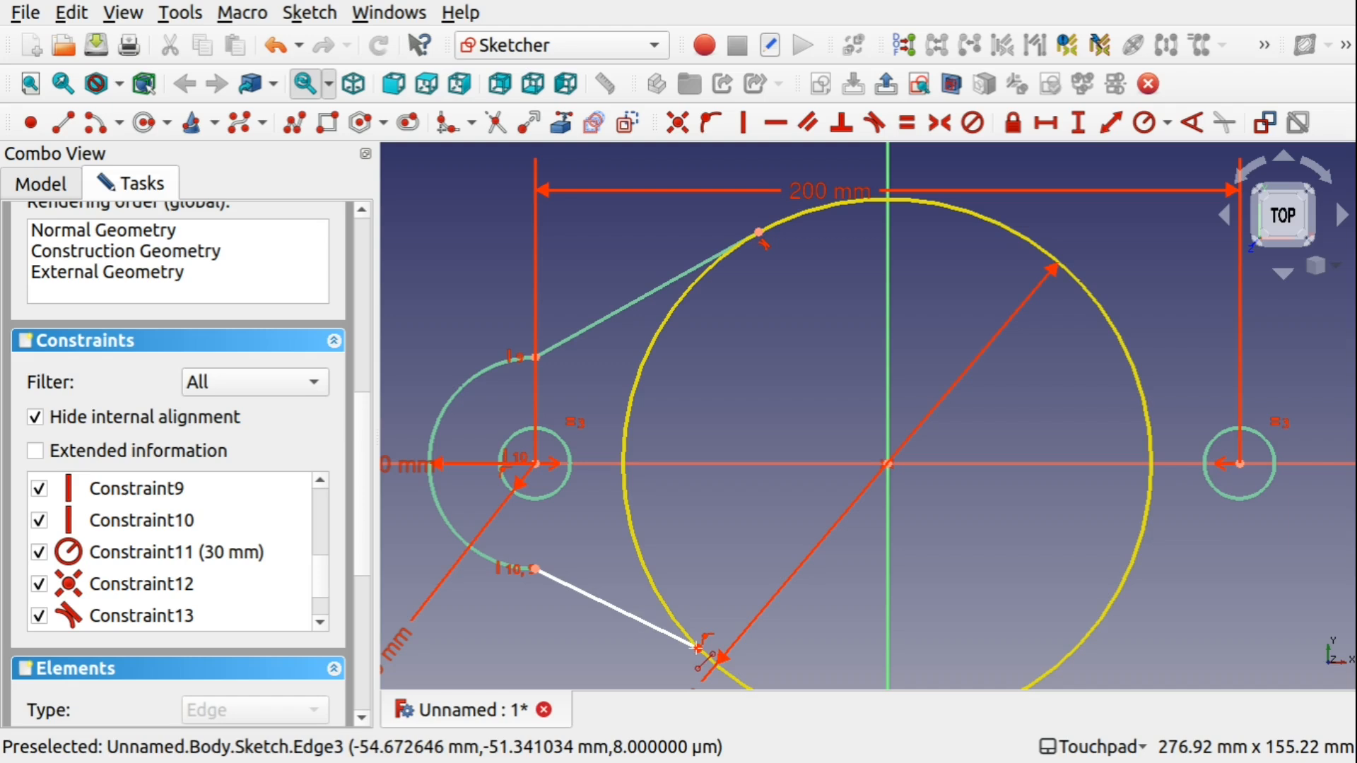
pyautogui.rightClick(690, 577)
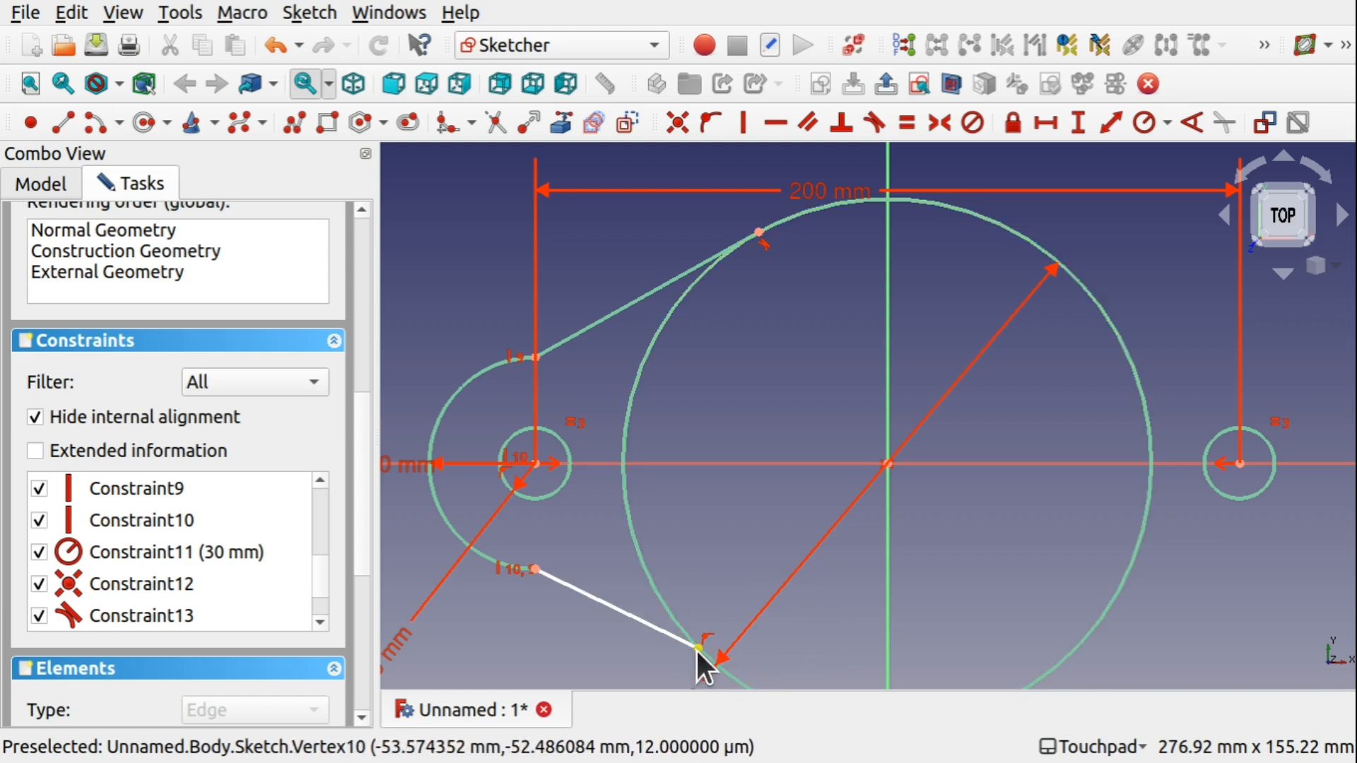
pyautogui.click(659, 594)
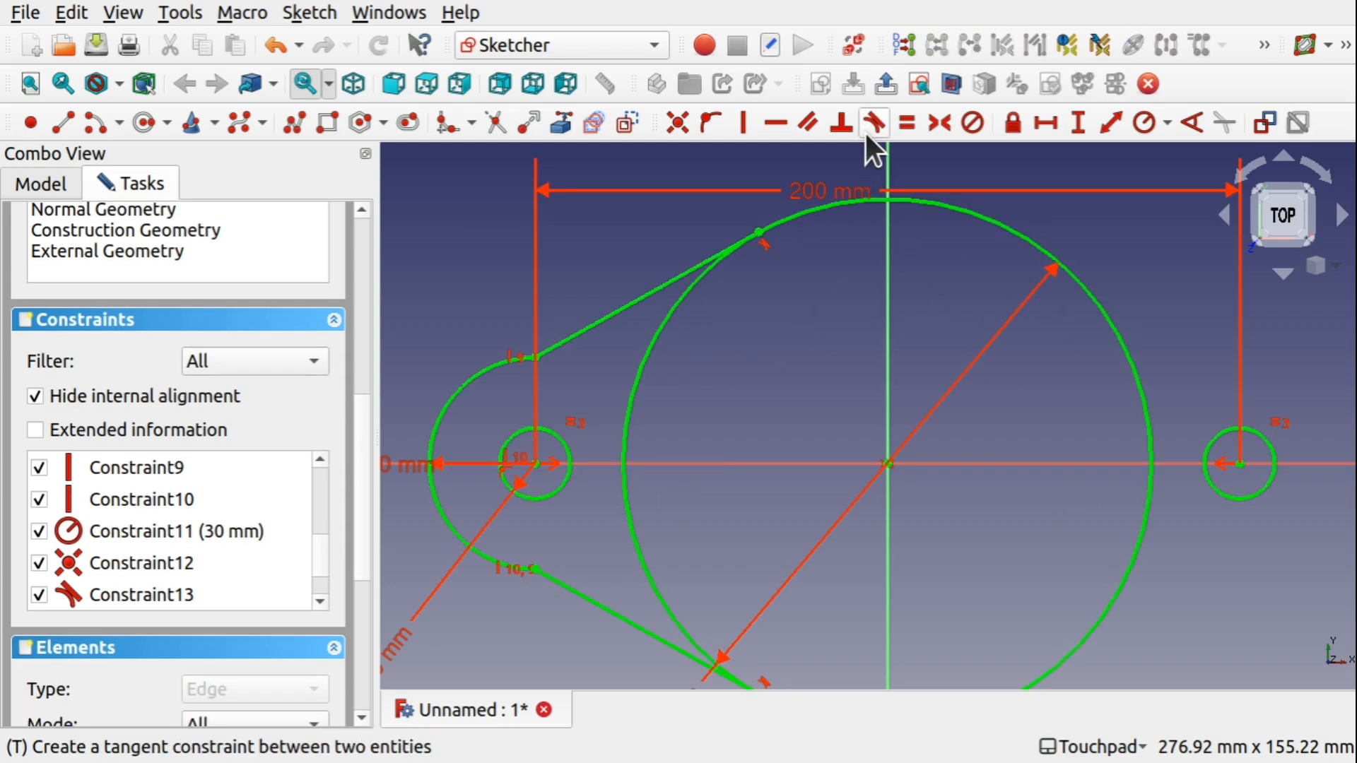
# - Try to make the upper line tangent to the 30 mm radius arc where they join, acknowledging the constraint substitution
pyautogui.scroll(-2, 782, 426)
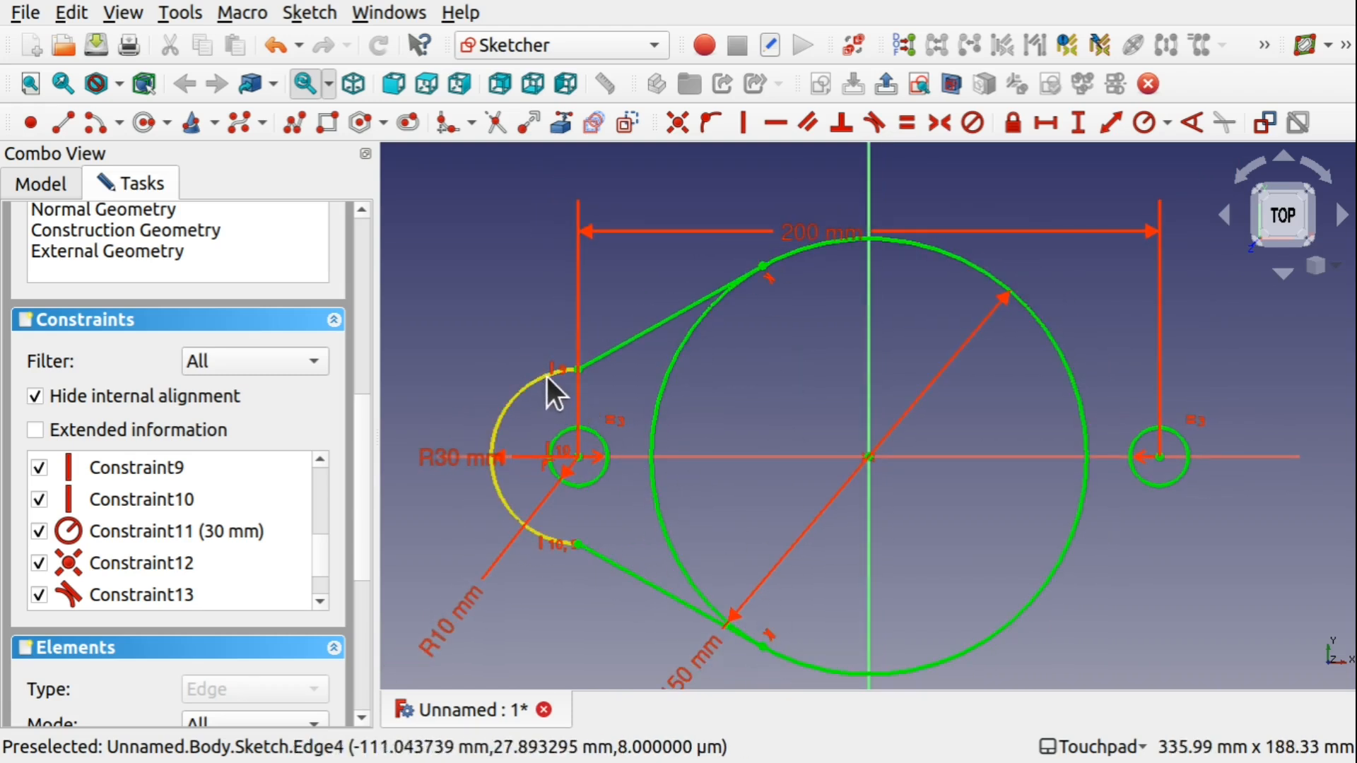
pyautogui.scroll(3, 589, 385)
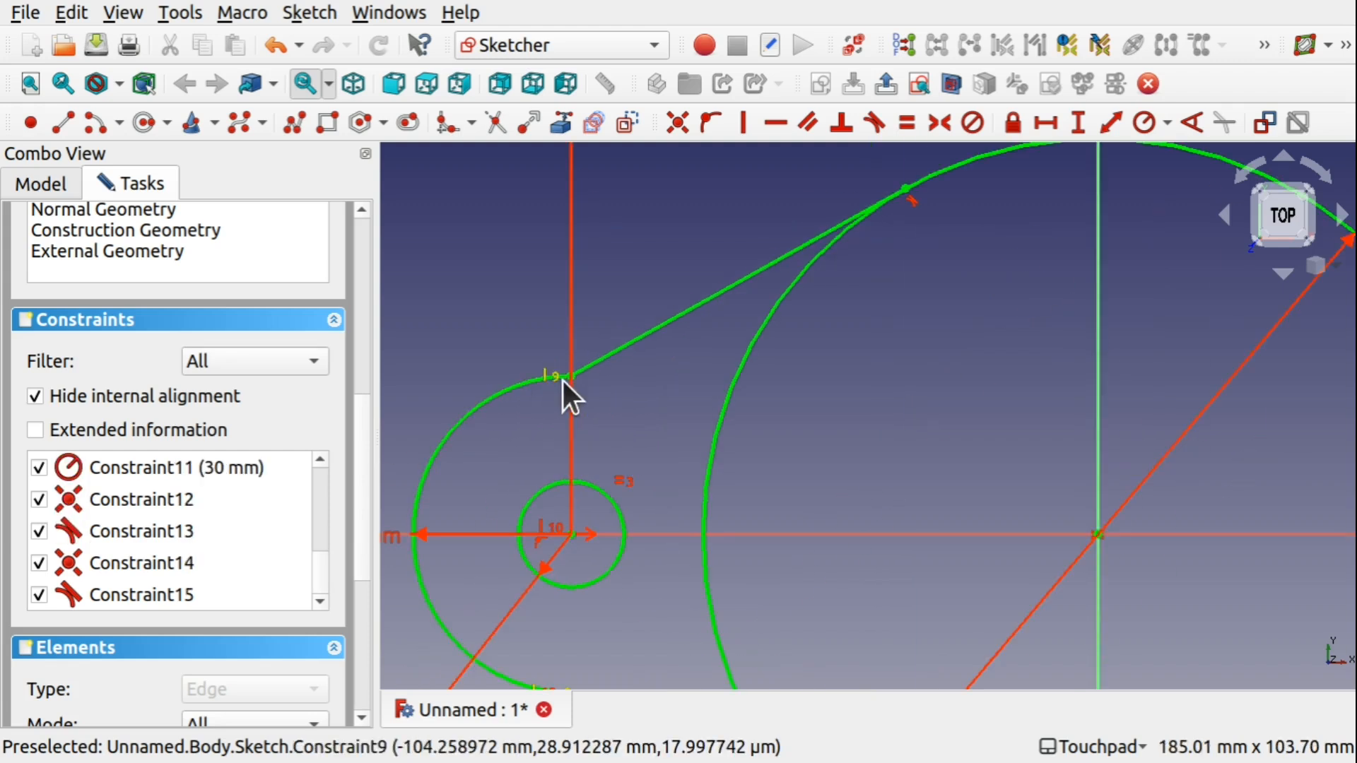
pyautogui.click(608, 360)
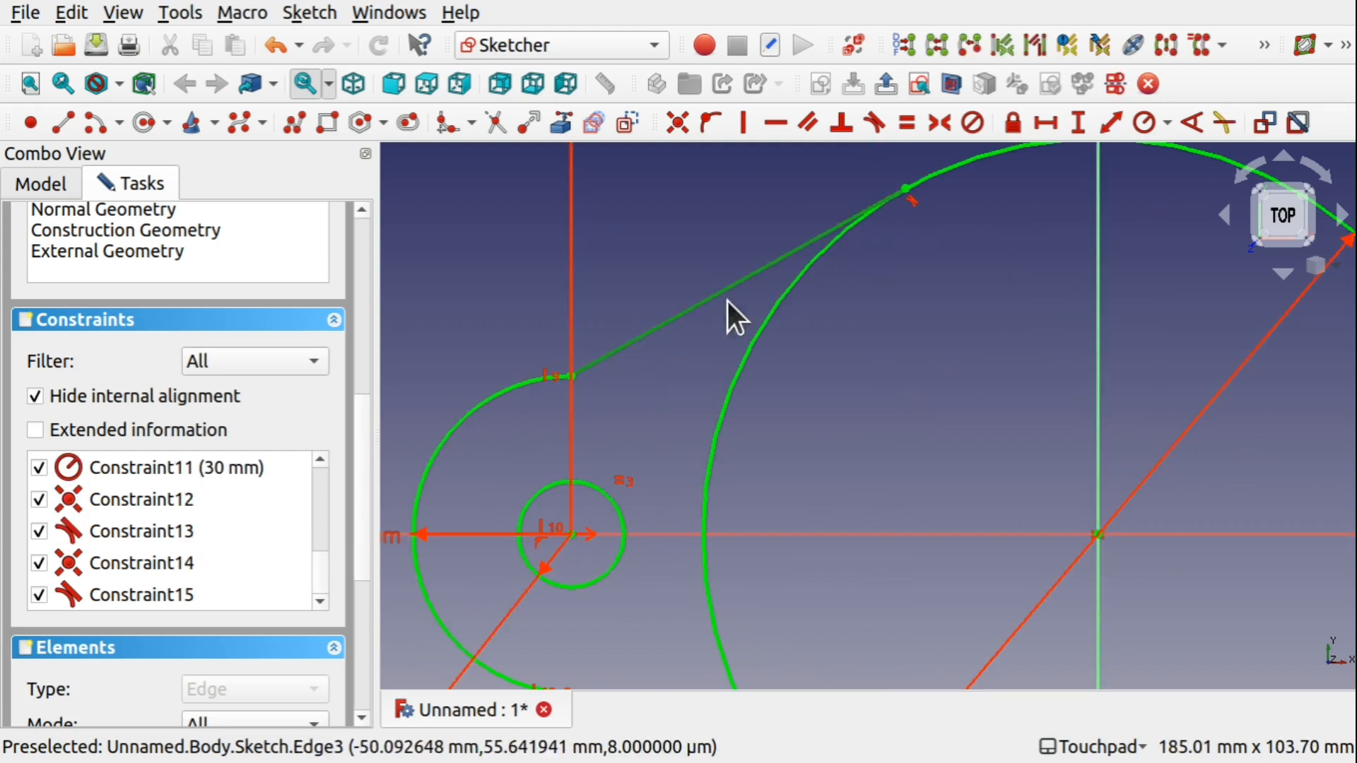
pyautogui.click(519, 386)
pyautogui.click(868, 120)
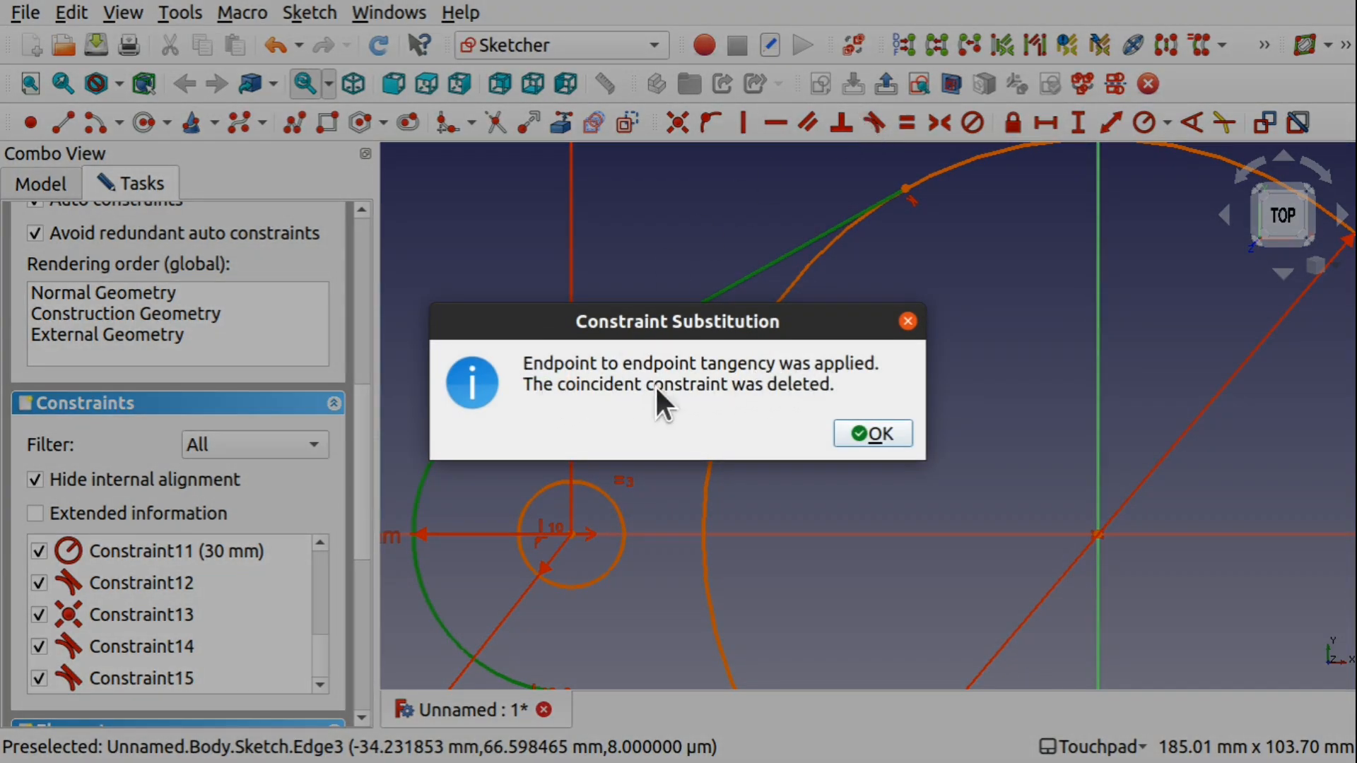
pyautogui.click(869, 433)
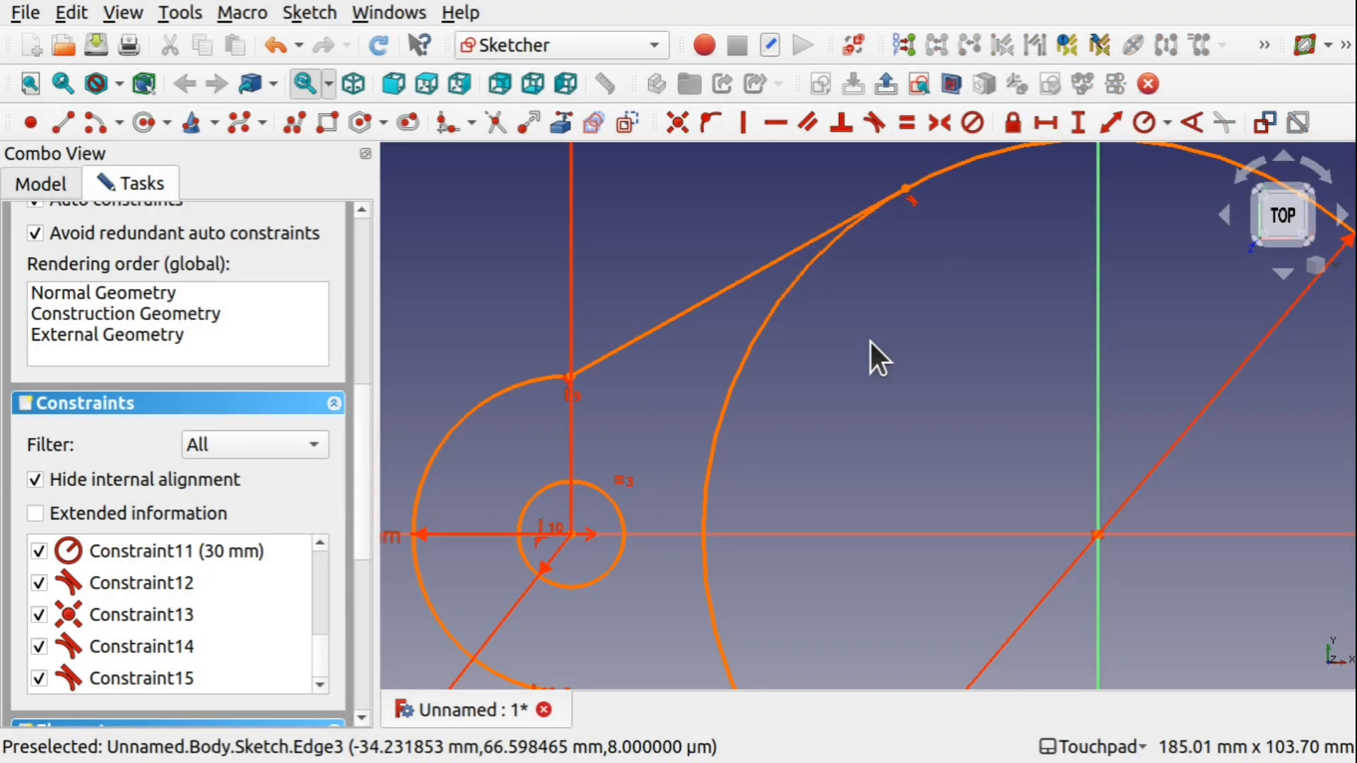
# - Review the solver's conflicting constraints and delete the tangent constraint between the upper line and the arc
pyautogui.scroll(-5, 871, 342)
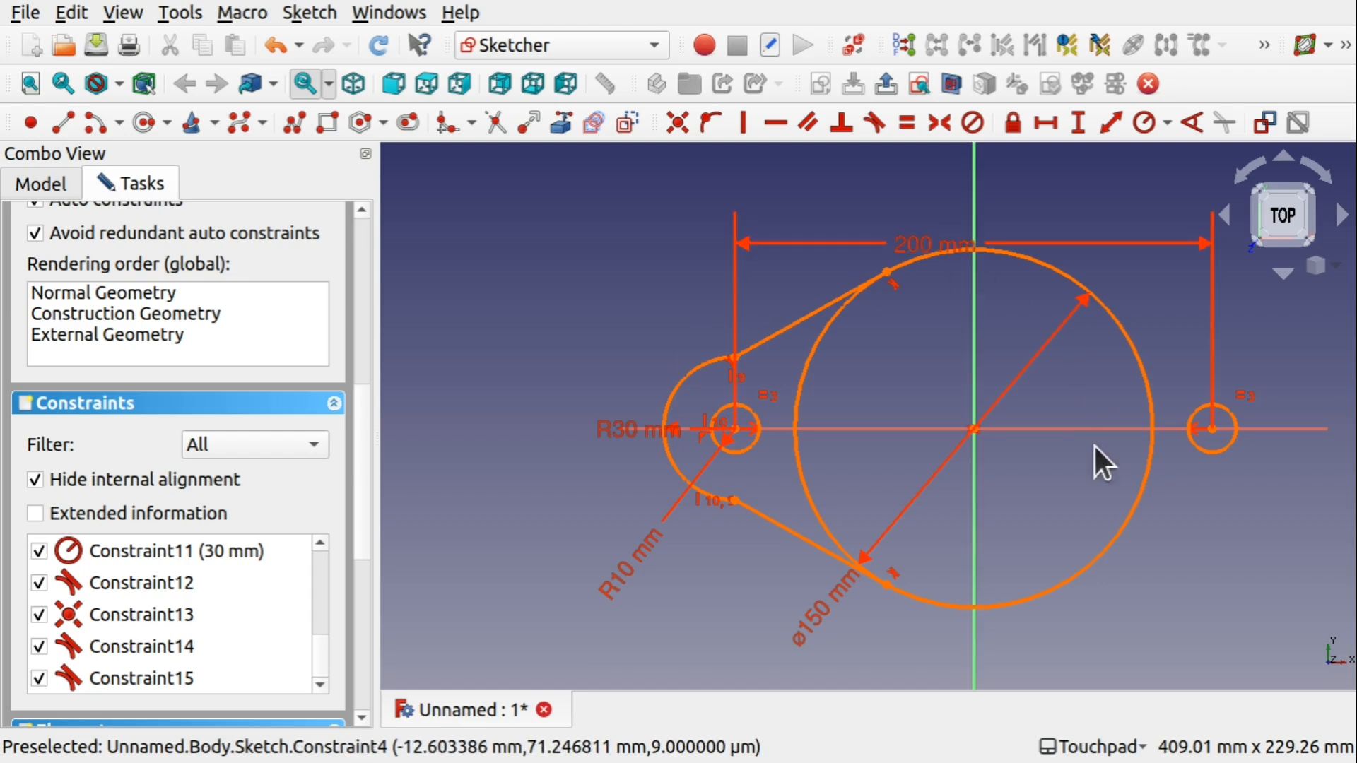
pyautogui.click(358, 266)
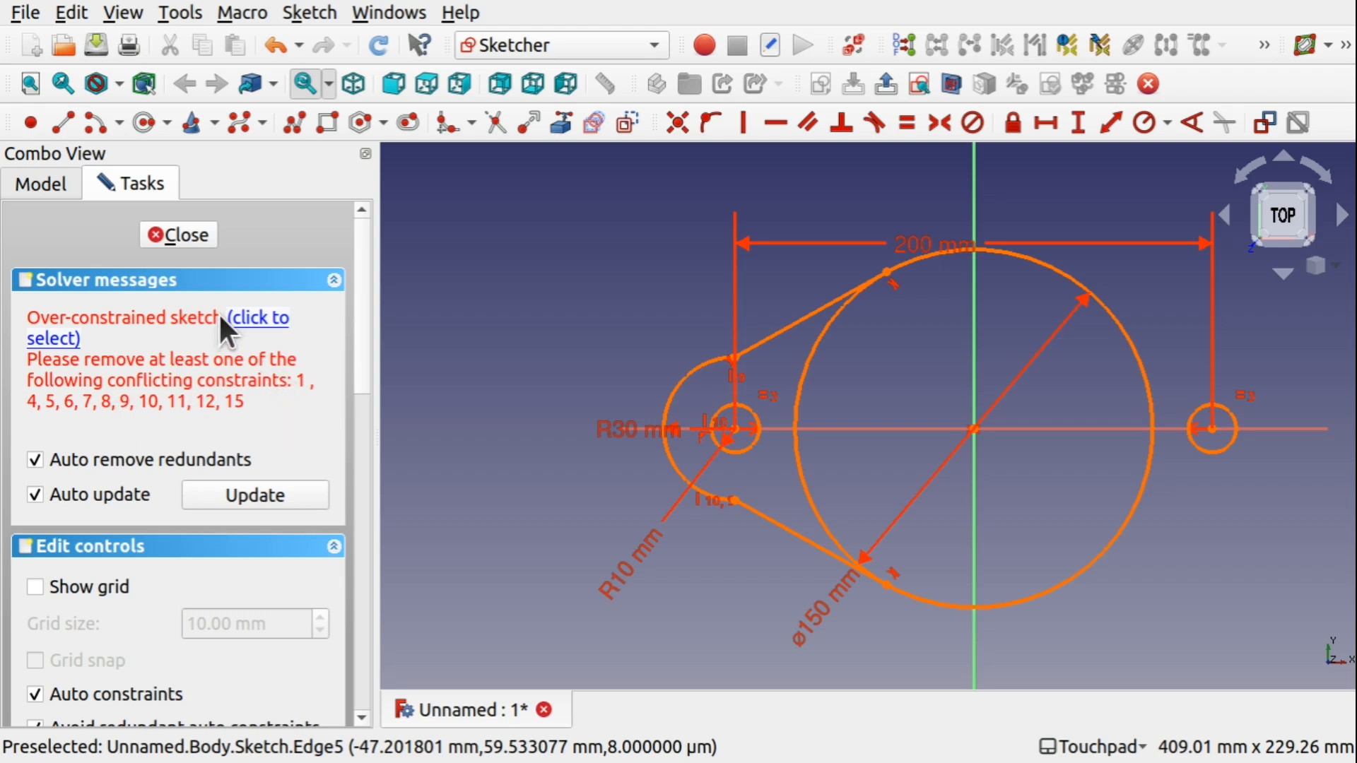
pyautogui.moveTo(363, 315); pyautogui.dragTo(365, 519)
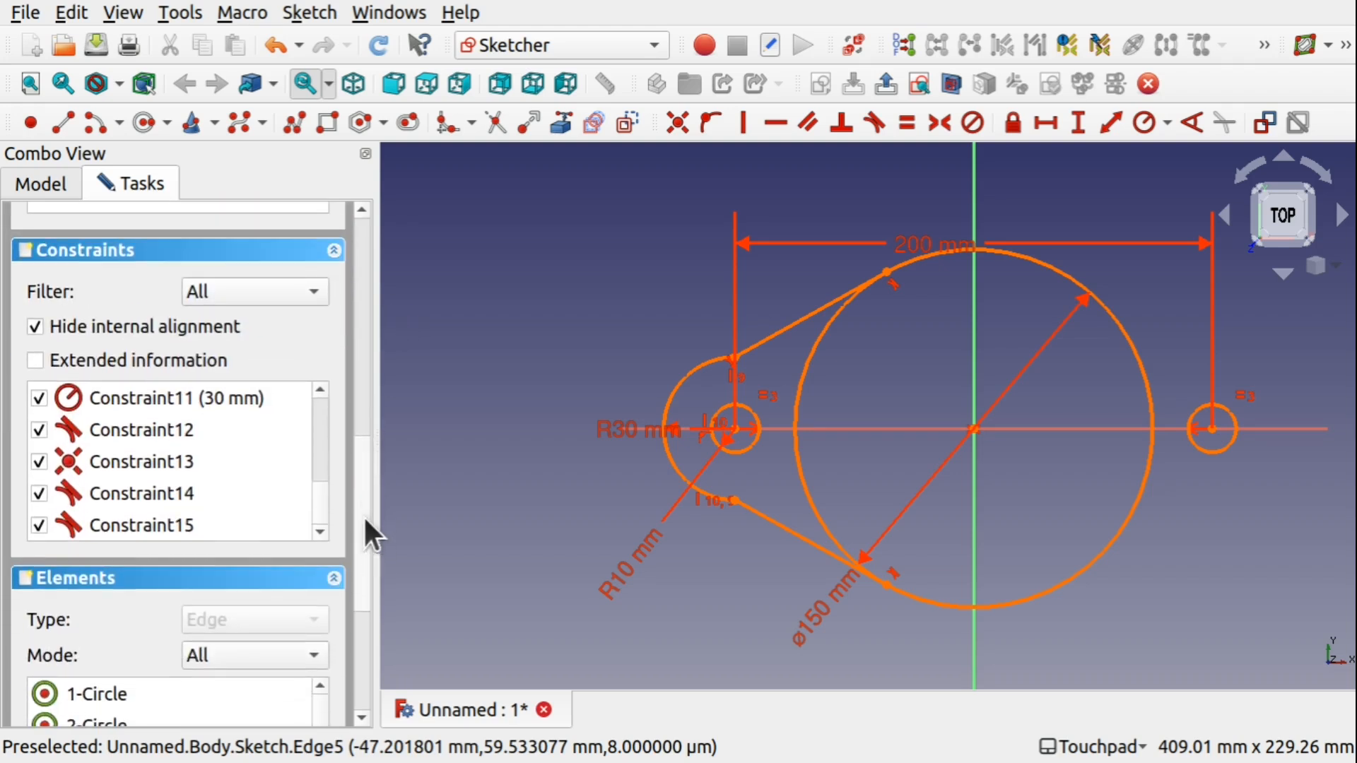
pyautogui.click(193, 525)
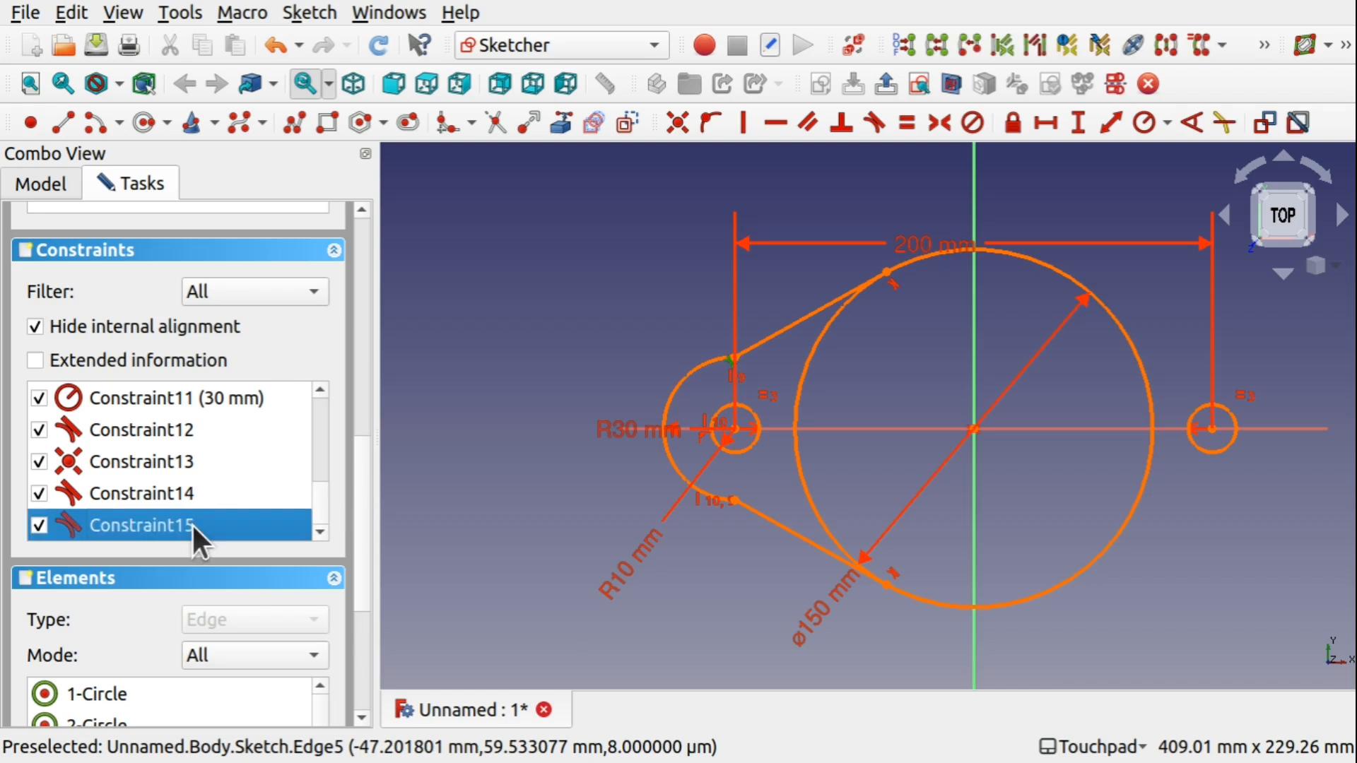
pyautogui.press('Delete')
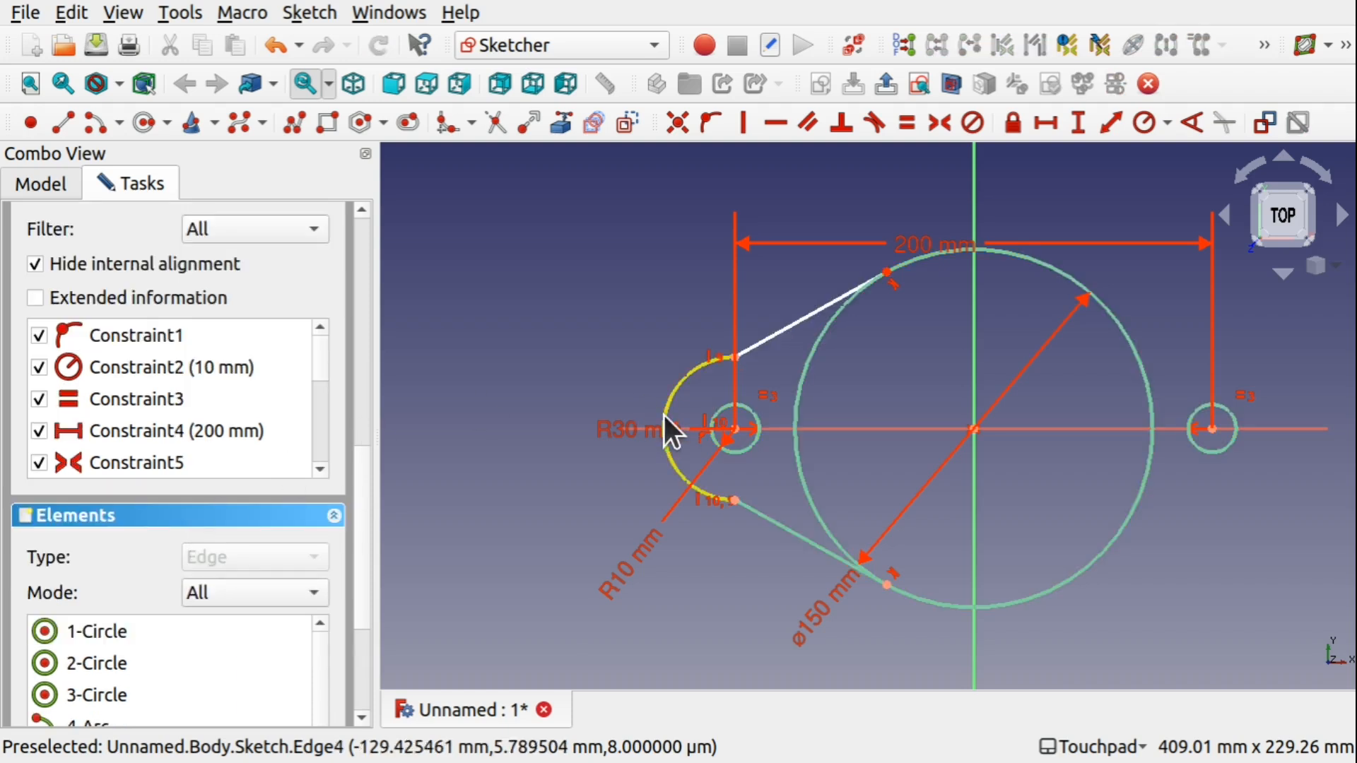
# - Delete the vertical constraint between the 30 mm radius arc's upper end point and its centre
pyautogui.scroll(5, 744, 375)
pyautogui.scroll(2, 744, 375)
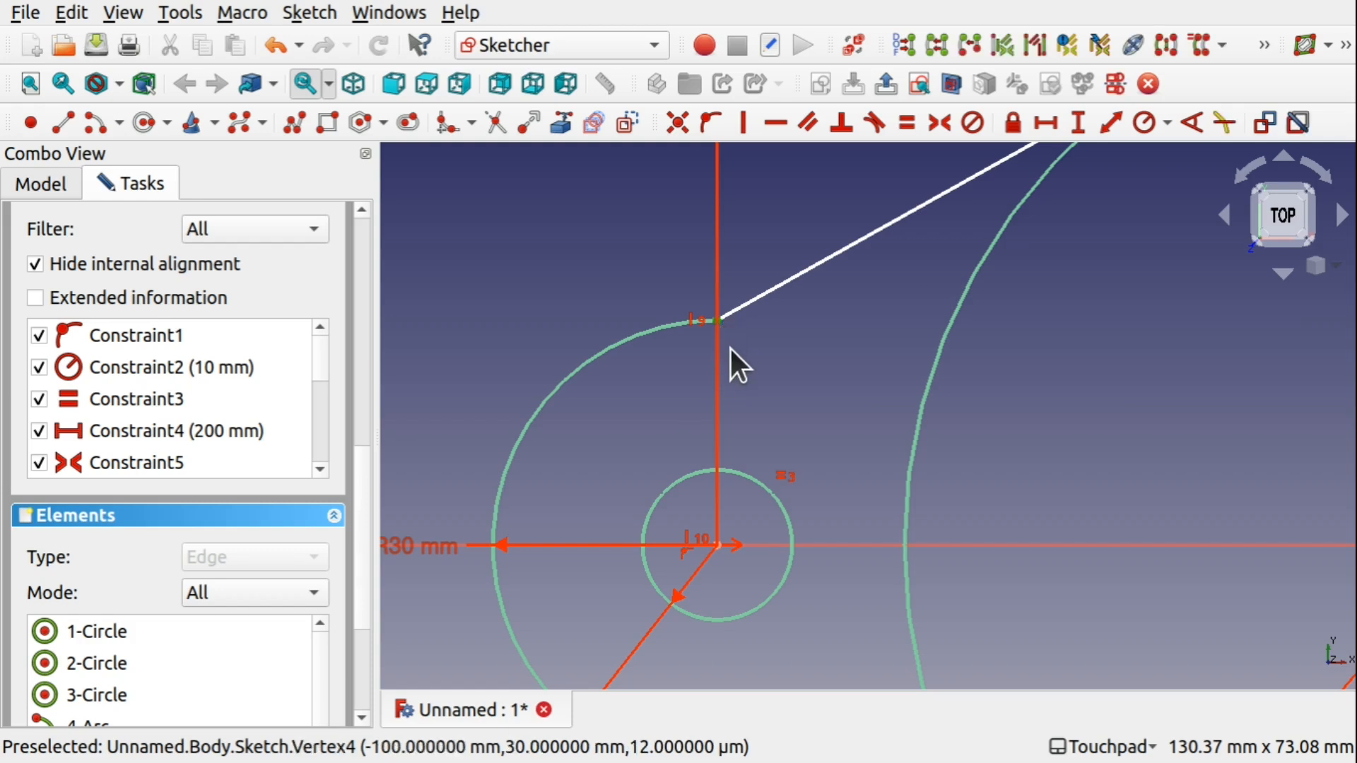
pyautogui.click(737, 311)
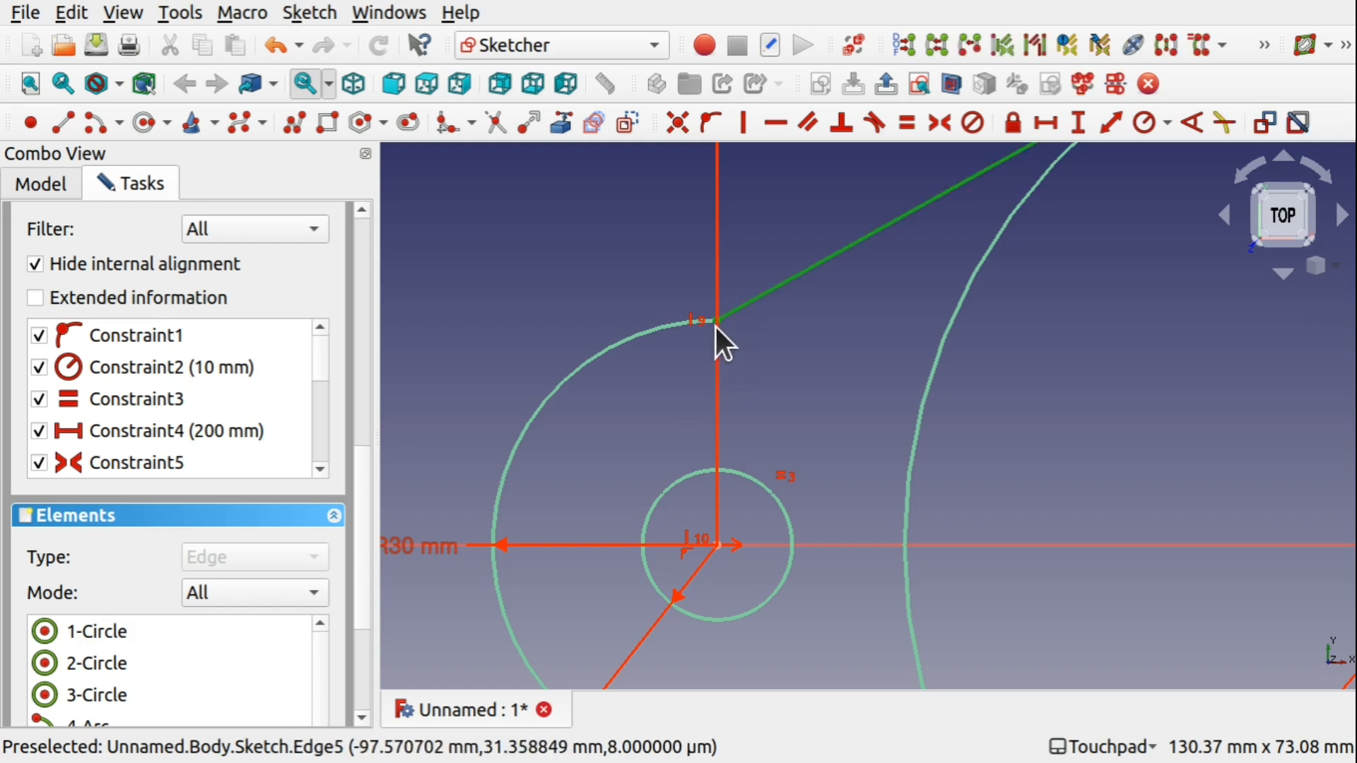
pyautogui.click(739, 345)
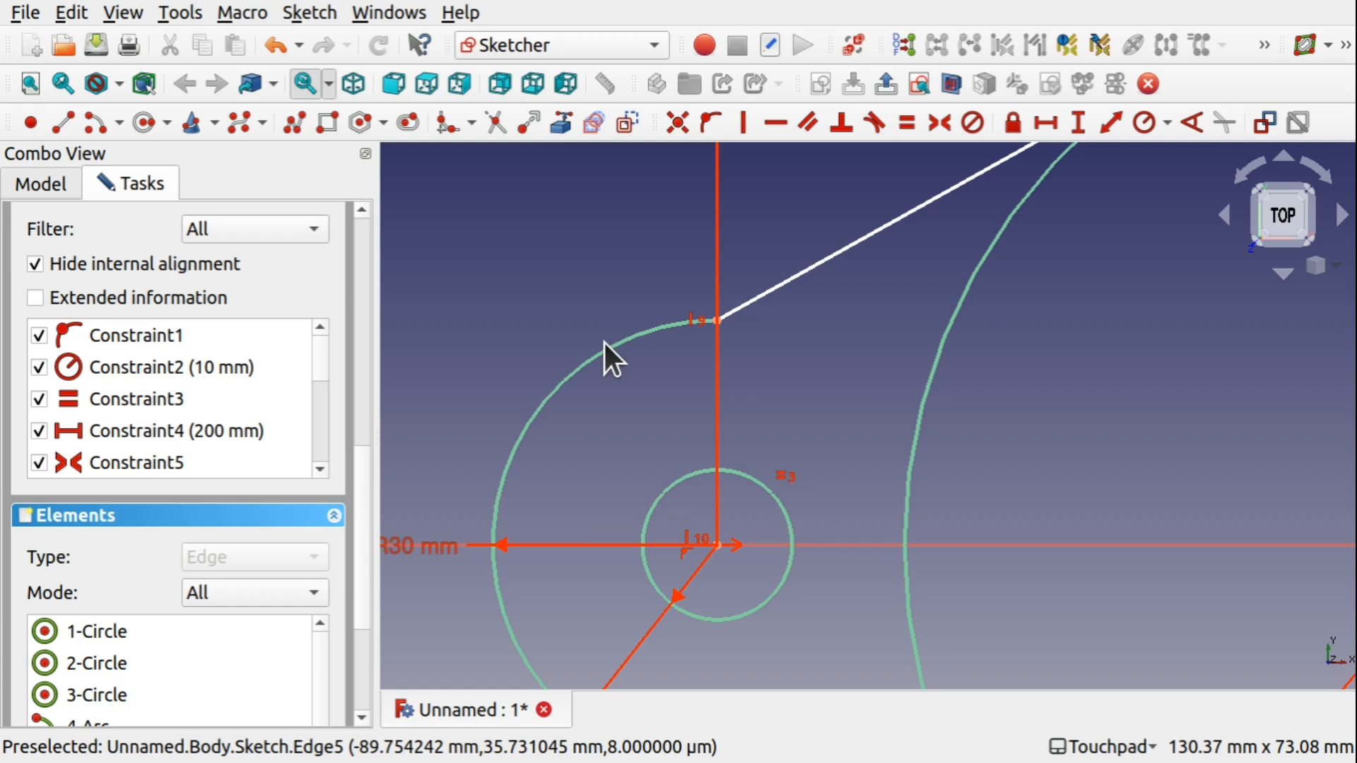
pyautogui.click(702, 322)
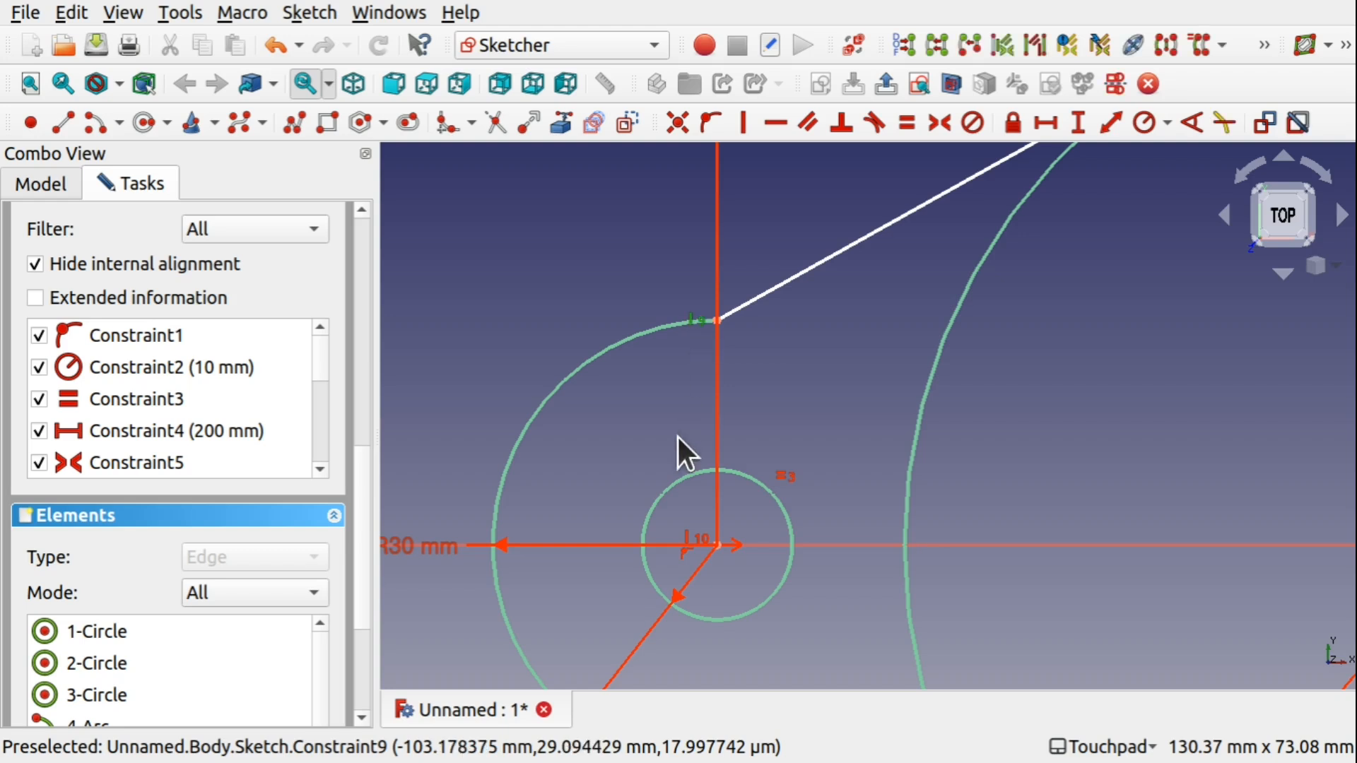
pyautogui.press('Delete')
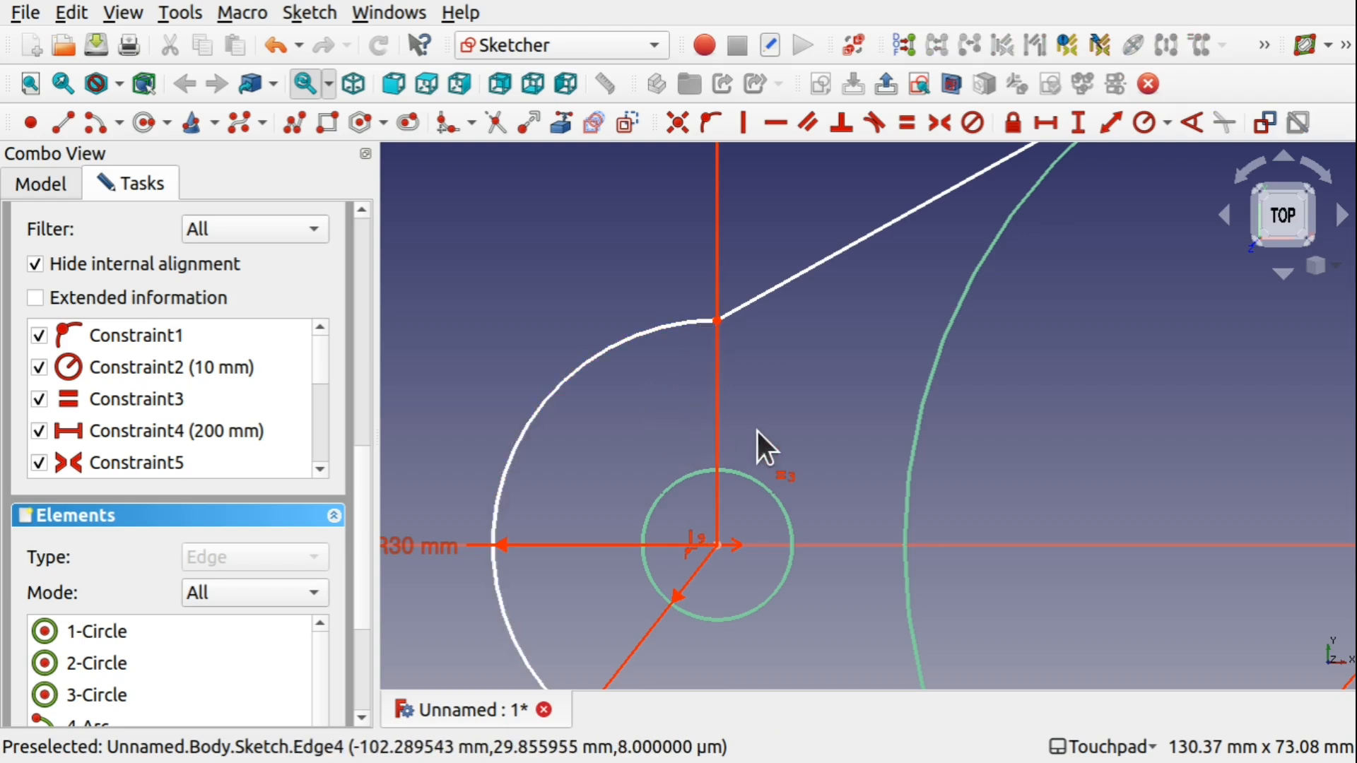
# - Make the upper line tangent to the 30 mm radius arc where they join and acknowledge the constraint substitution
pyautogui.scroll(-3, 757, 431)
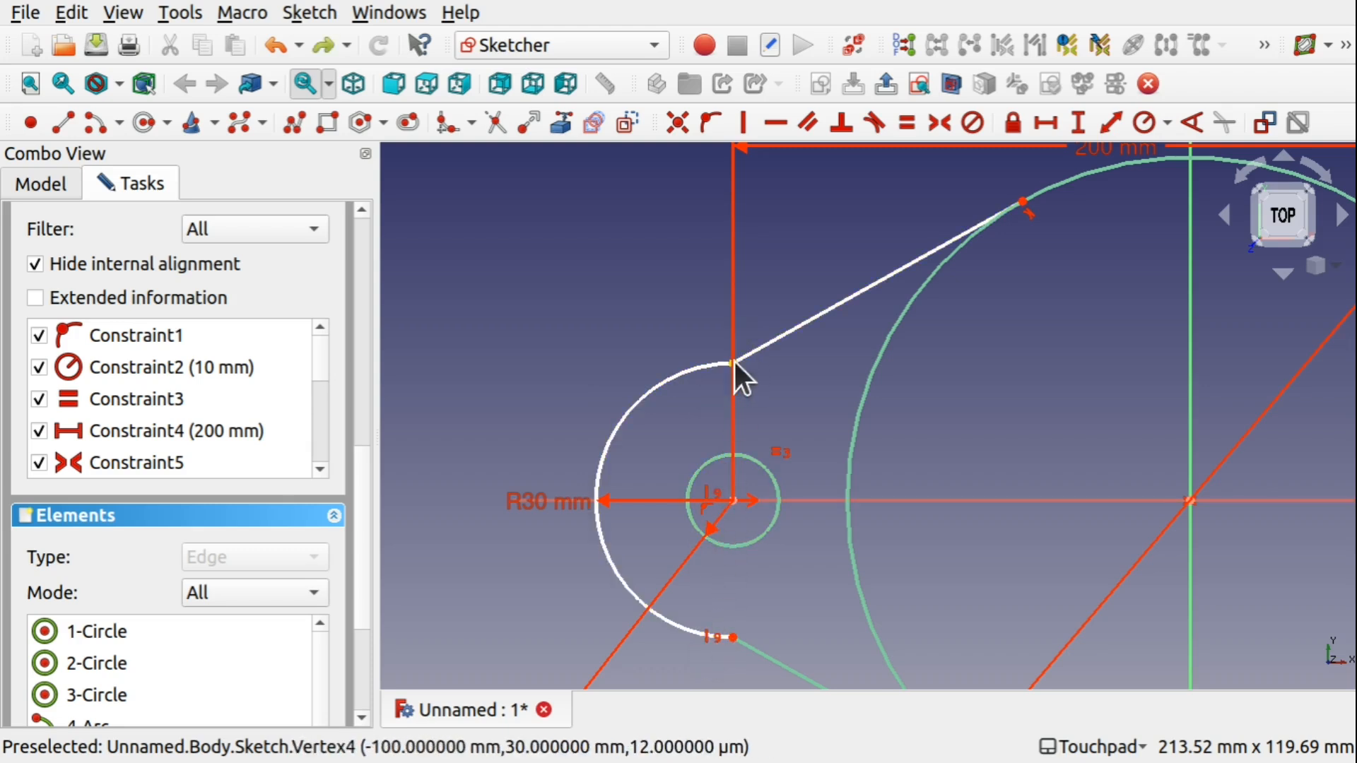
pyautogui.moveTo(735, 368)
pyautogui.mouseDown()
pyautogui.moveTo(569, 333)
pyautogui.moveTo(812, 373)
pyautogui.moveTo(627, 379)
pyautogui.moveTo(678, 357)
pyautogui.moveTo(669, 384)
pyautogui.moveTo(738, 377)
pyautogui.mouseUp()
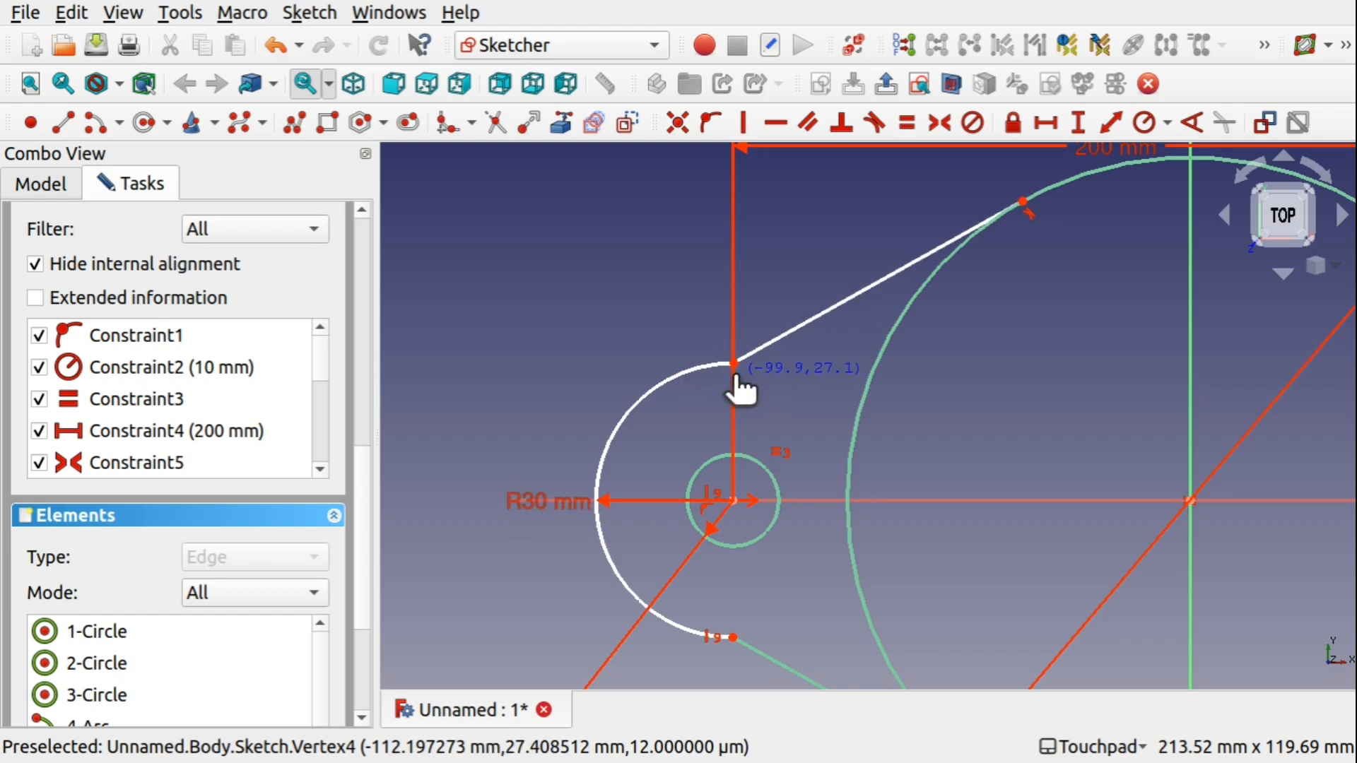
pyautogui.click(781, 334)
pyautogui.click(689, 371)
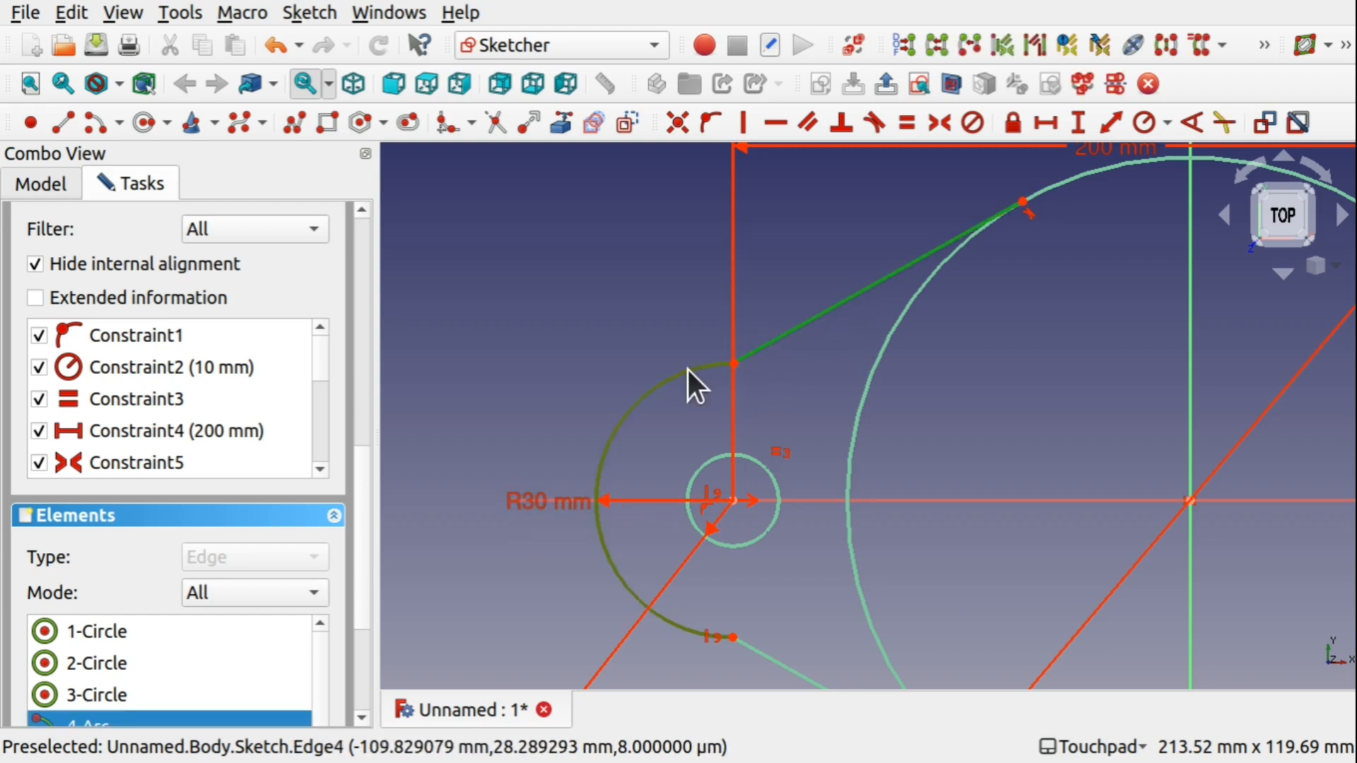
pyautogui.click(876, 121)
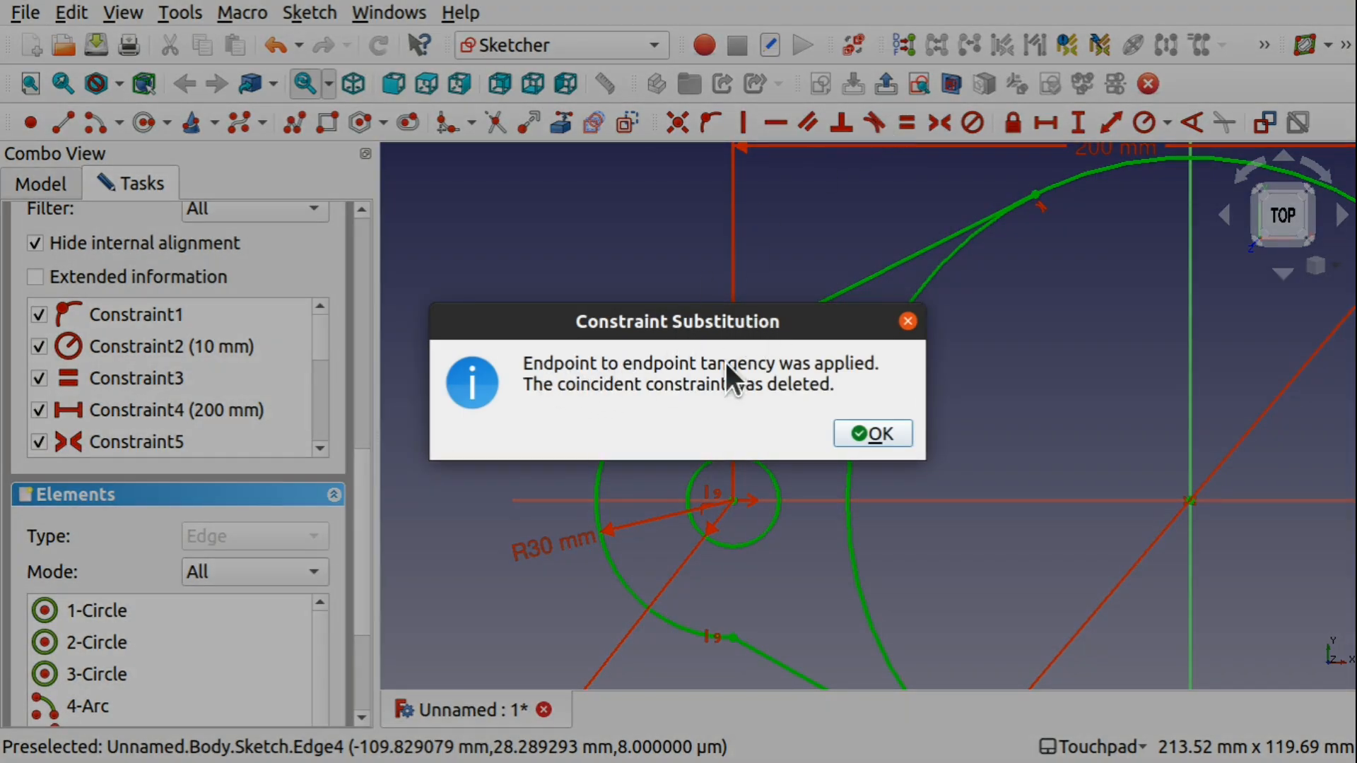
pyautogui.click(875, 430)
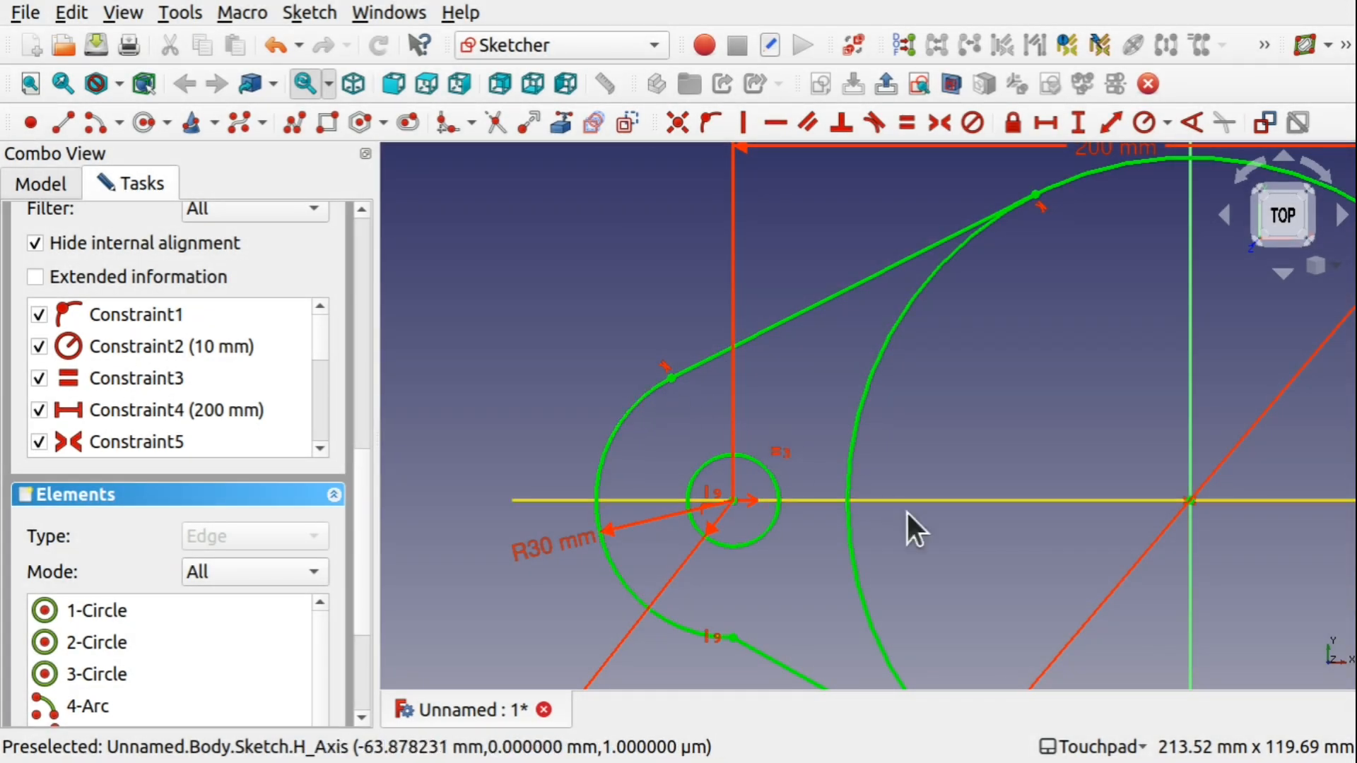
# - Delete the vertical constraint at the arc's lower end and make the lower line tangent to the arc, acknowledging the substitution
pyautogui.click(709, 636)
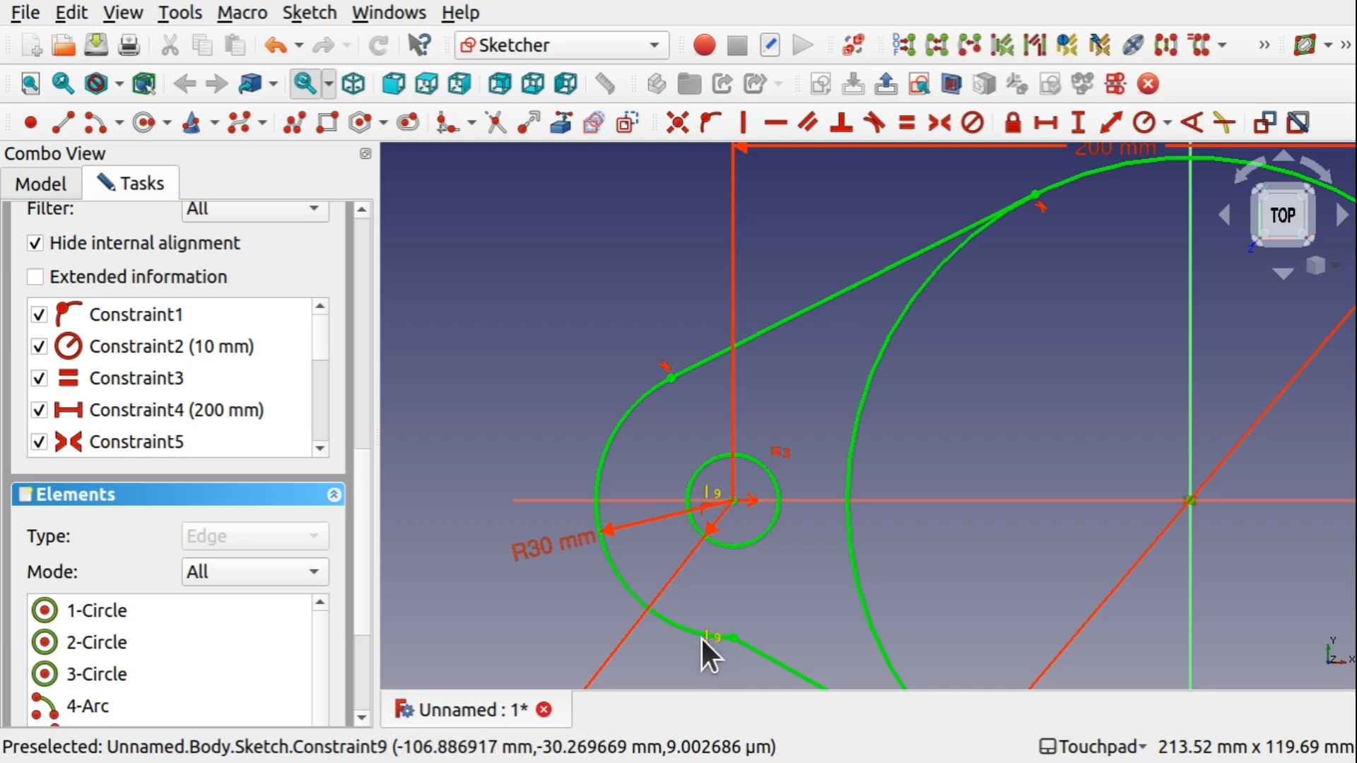
pyautogui.click(898, 430)
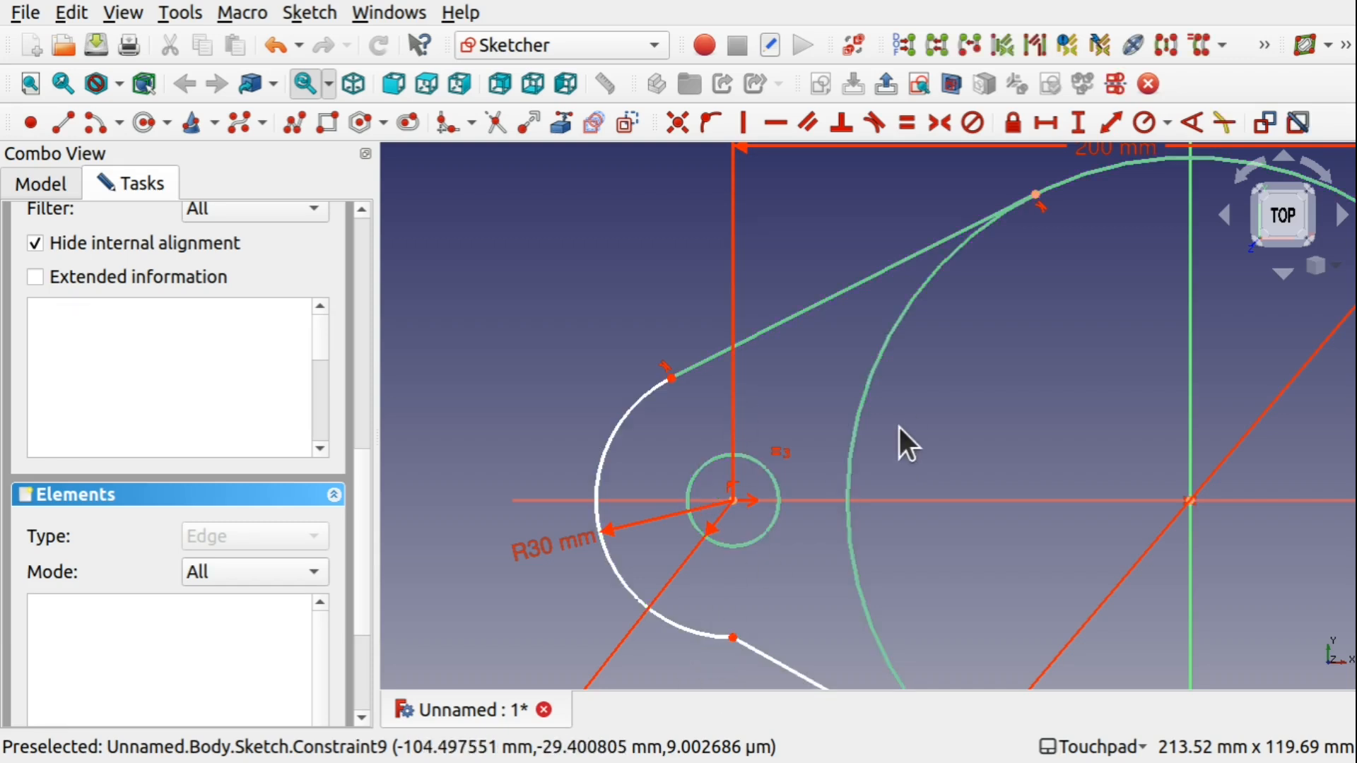
pyautogui.click(702, 635)
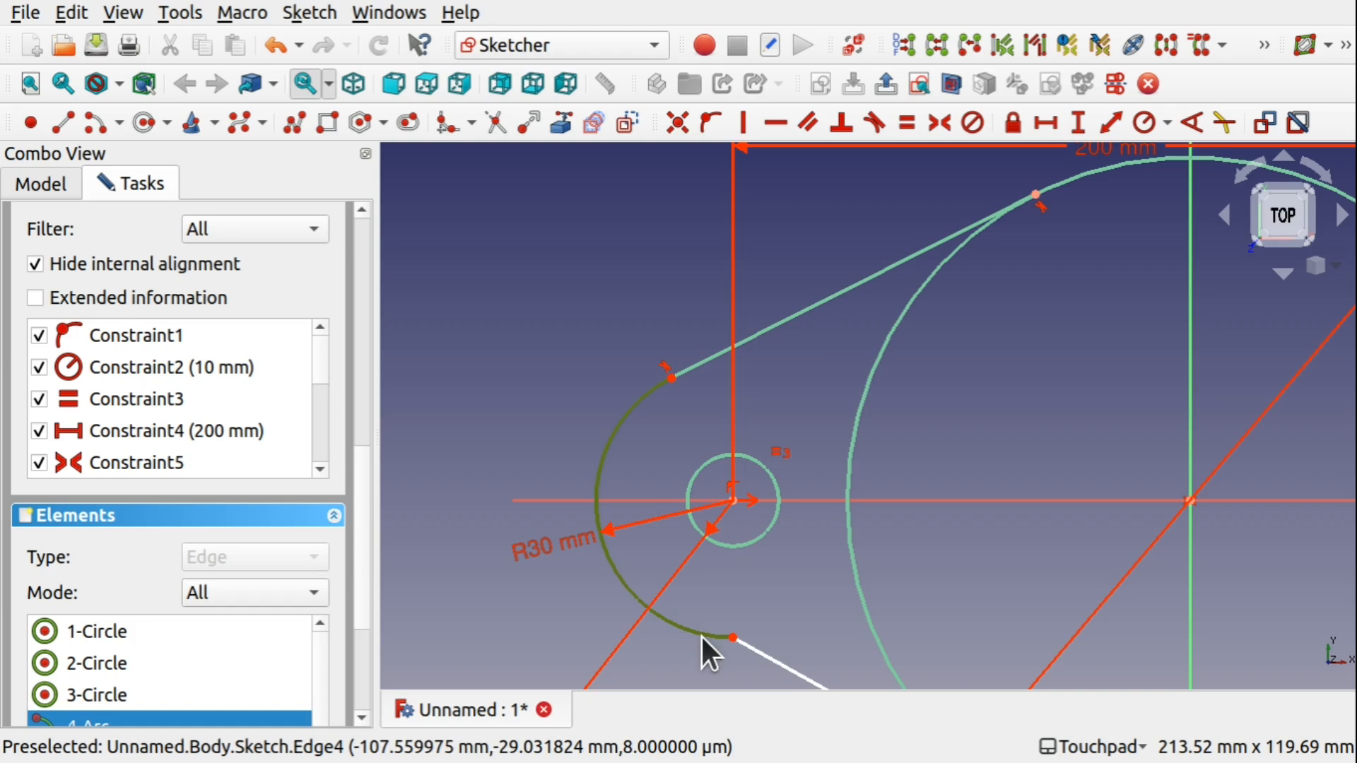
pyautogui.click(789, 672)
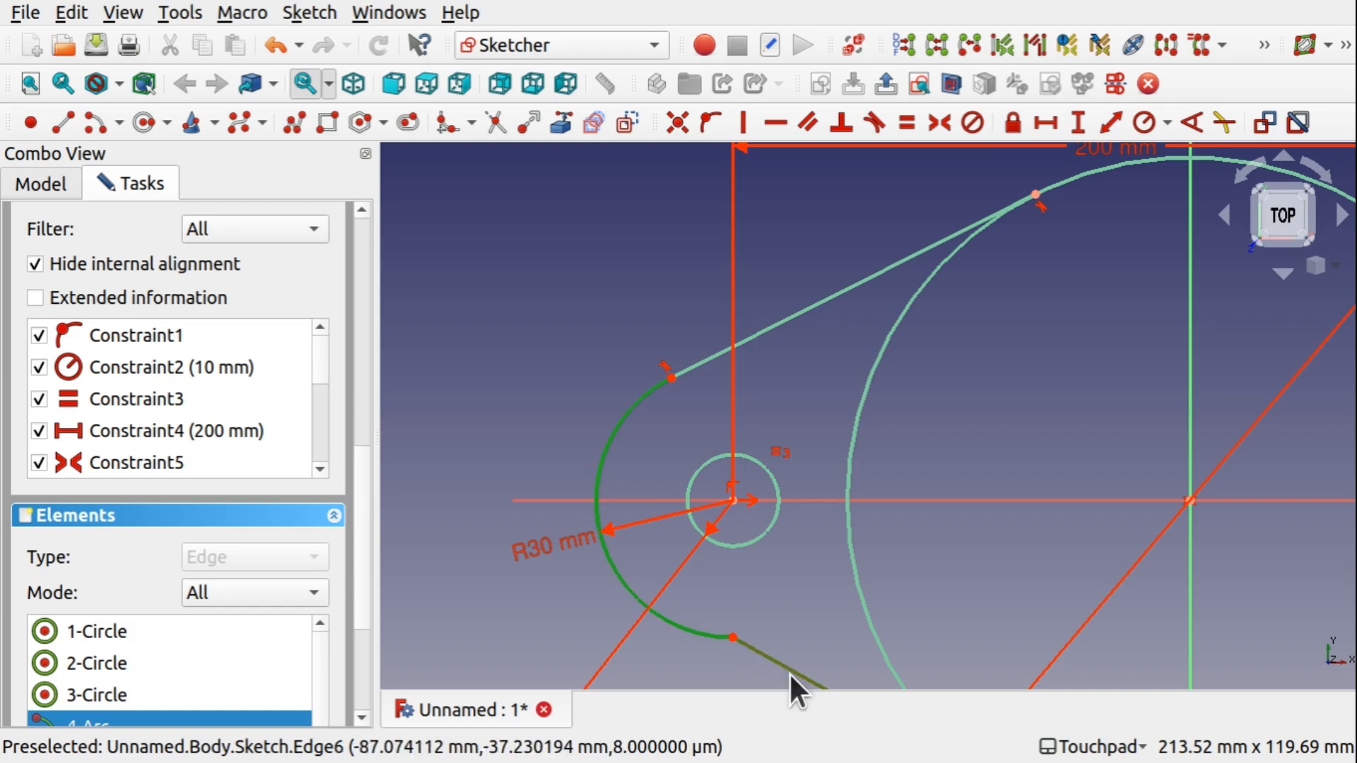
pyautogui.click(873, 126)
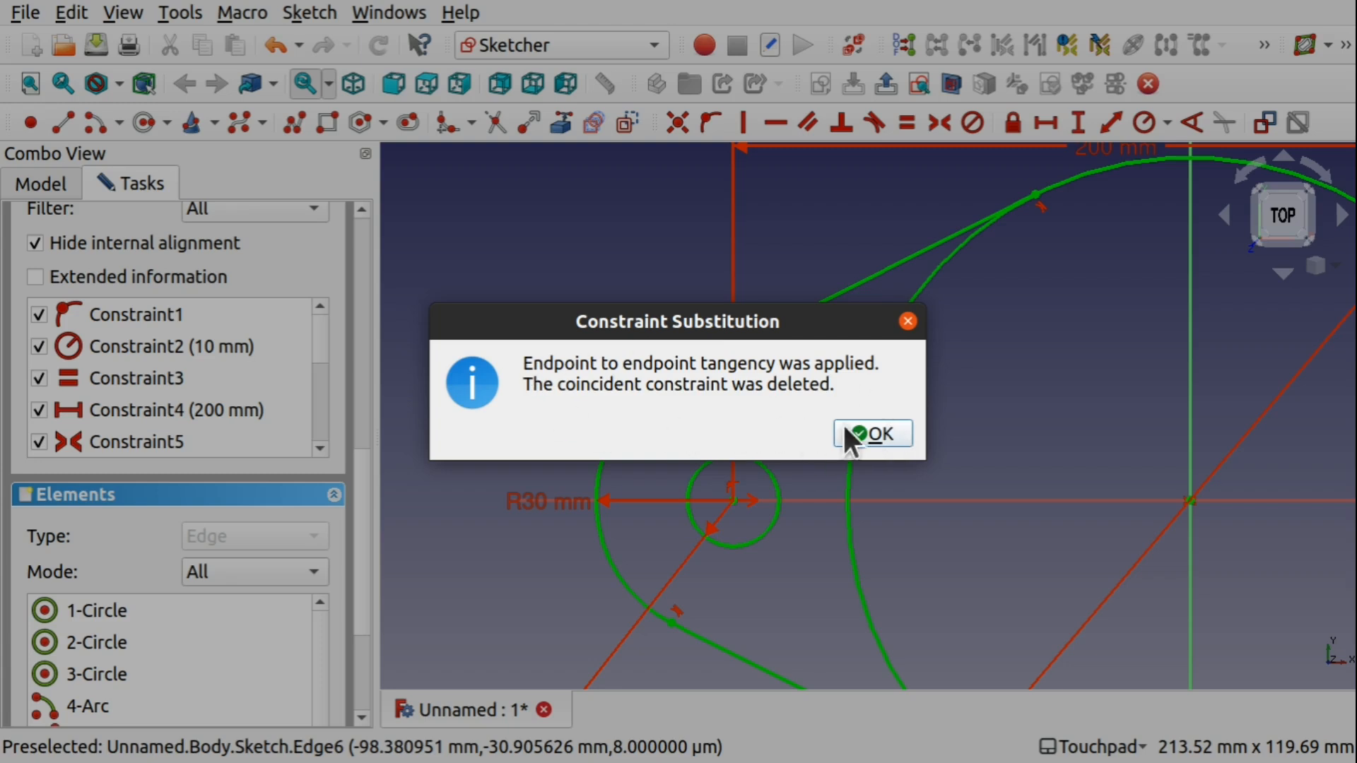
pyautogui.click(875, 428)
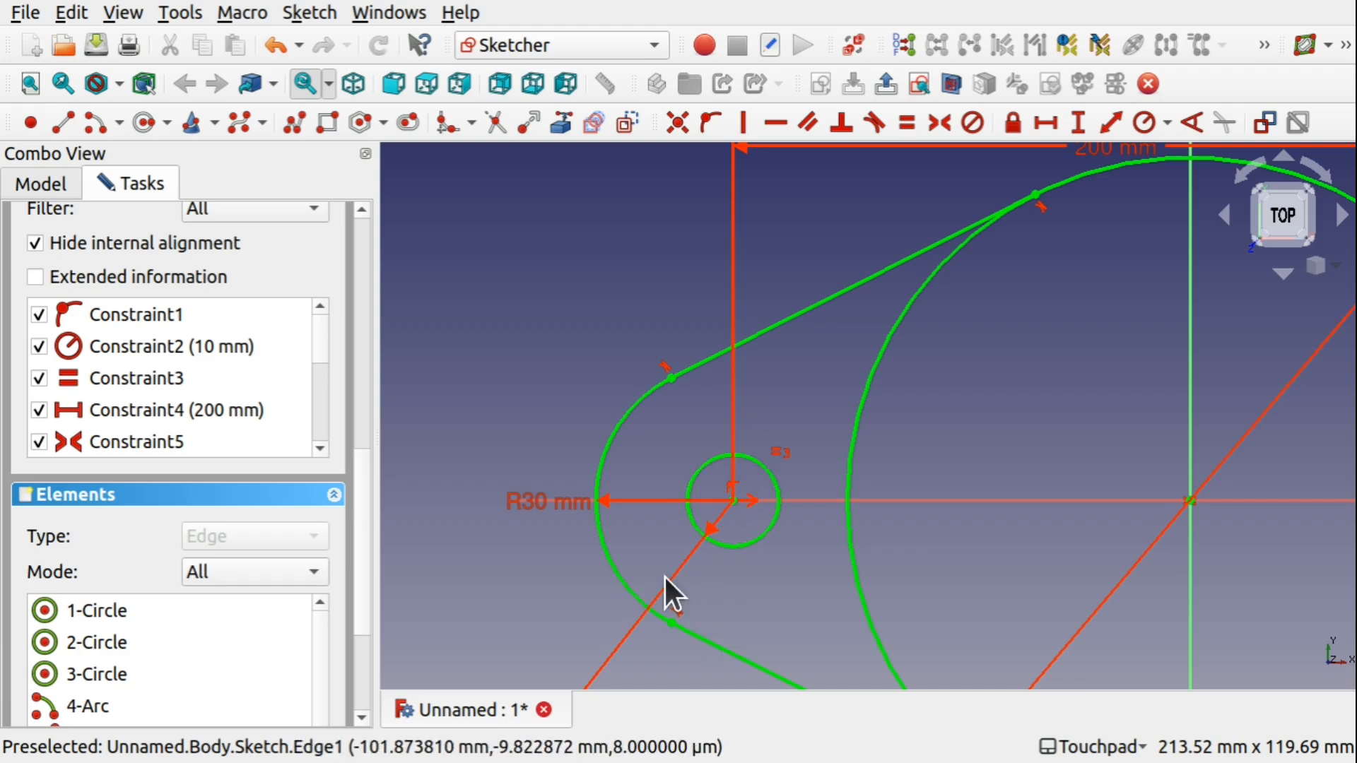
# - Trim away the left part of the 150 mm central circle between the end points of the two tangent lines
pyautogui.scroll(-5, 664, 574)
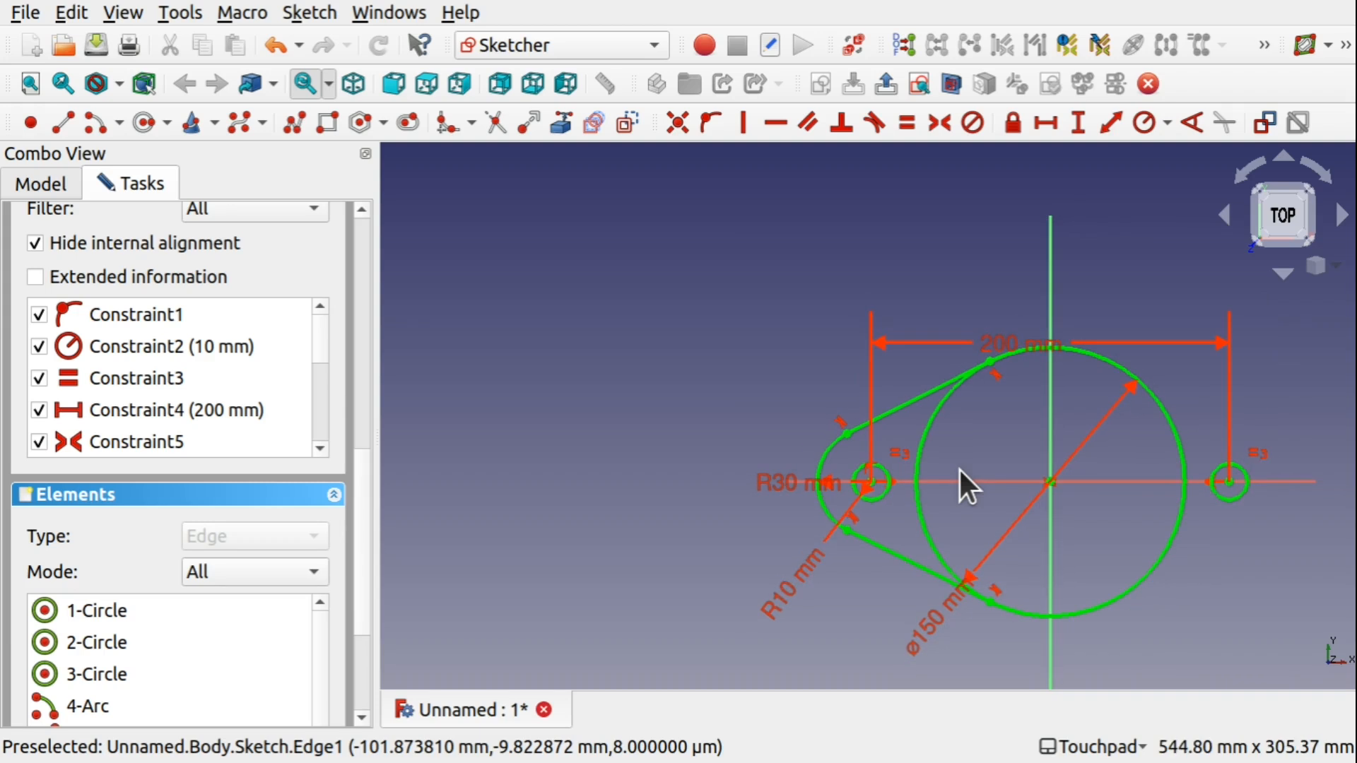
pyautogui.moveTo(990, 486)
pyautogui.keyDown('shift'); pyautogui.mouseDown(button='middle')
pyautogui.moveTo(798, 405)
pyautogui.moveTo(754, 421)
pyautogui.mouseUp(button='middle'); pyautogui.keyUp('shift')
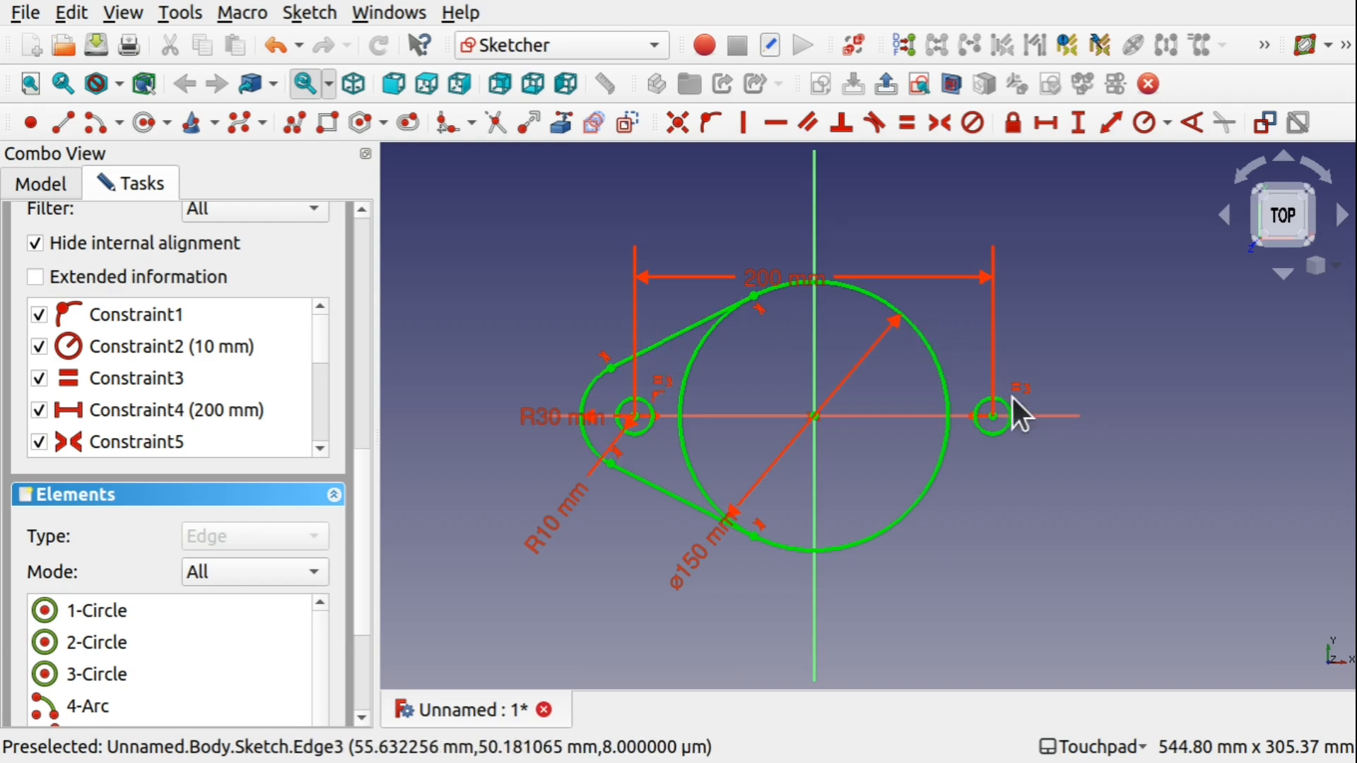
pyautogui.scroll(3, 722, 385)
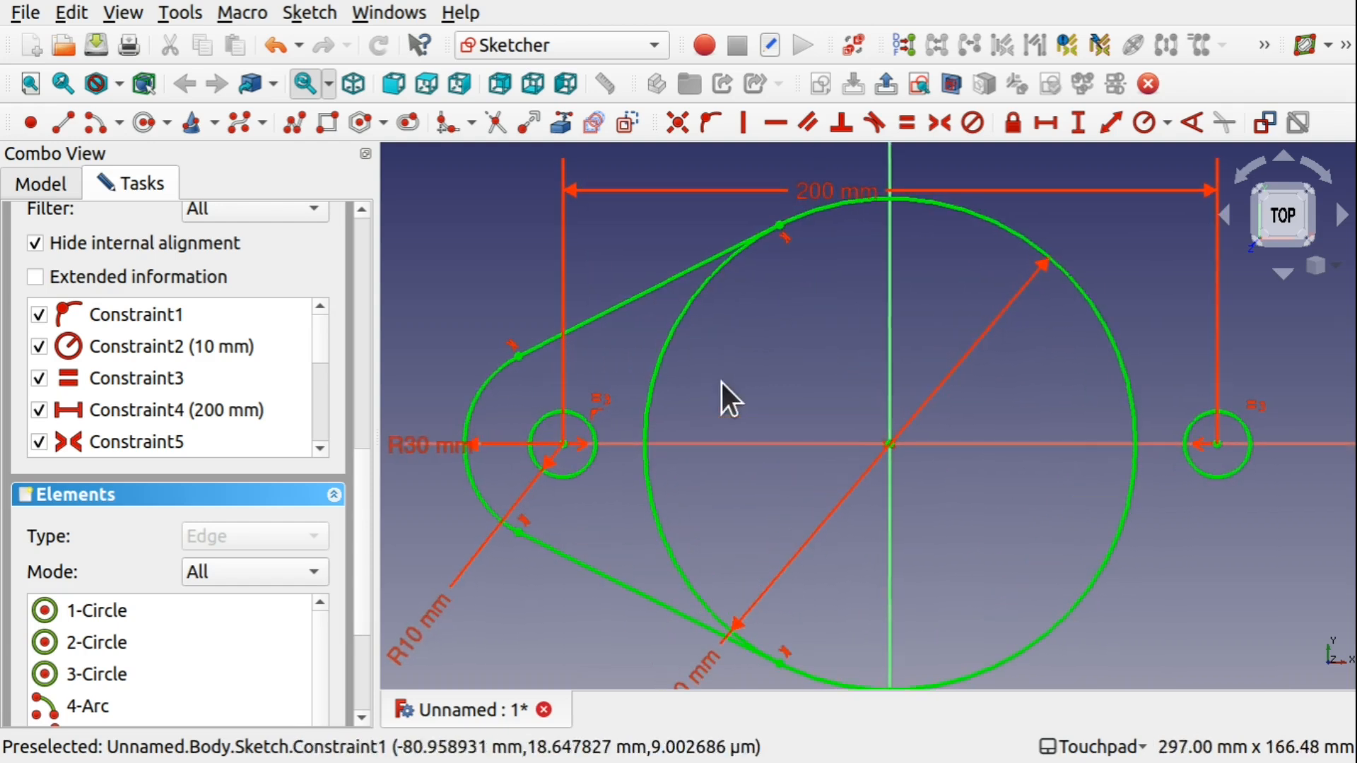
pyautogui.scroll(-1, 723, 384)
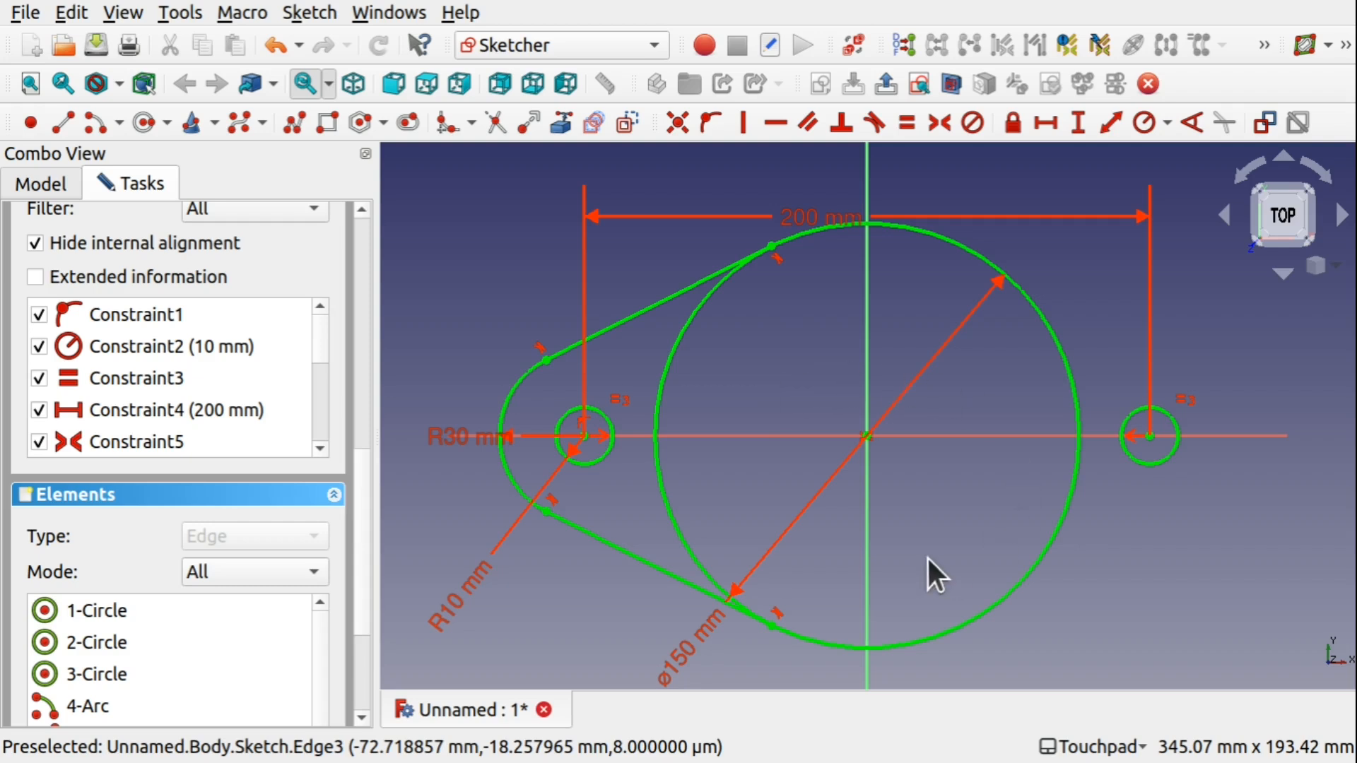
pyautogui.click(601, 461)
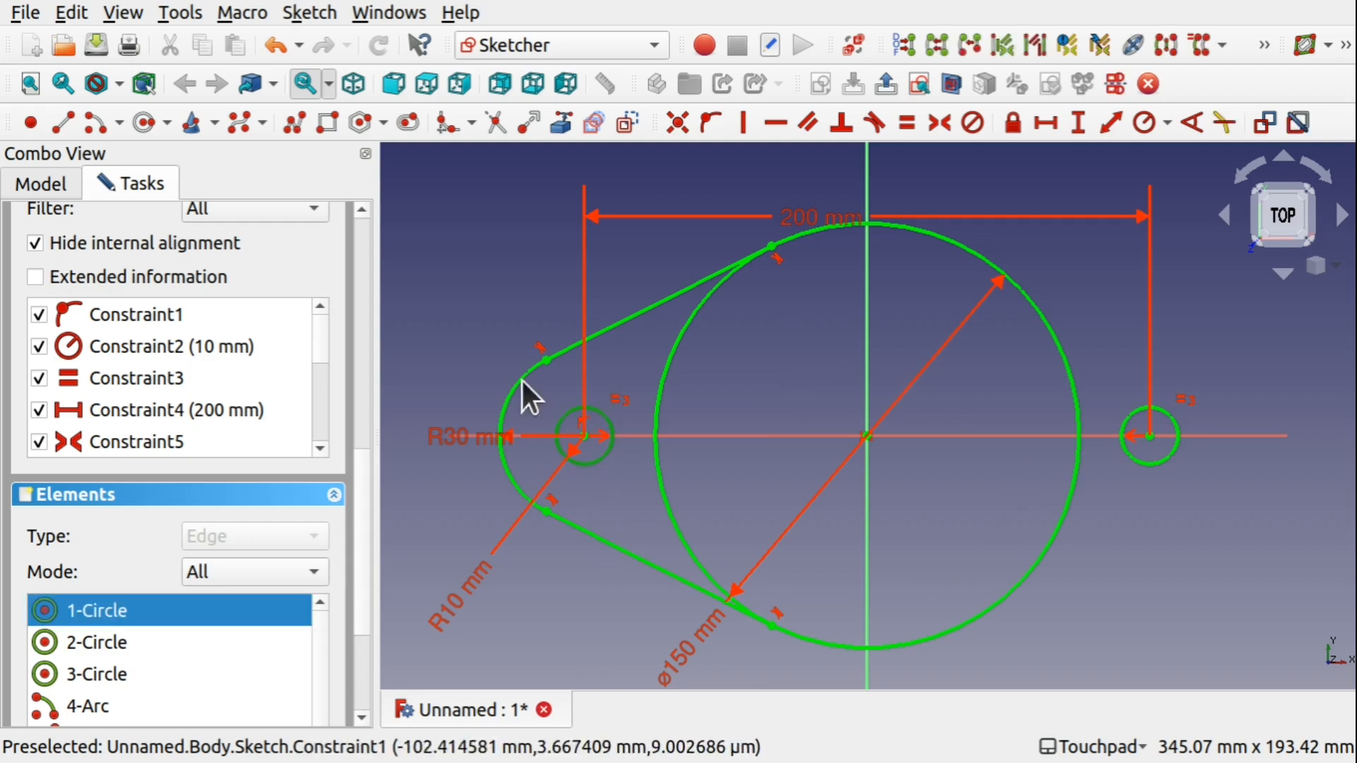
pyautogui.click(693, 565)
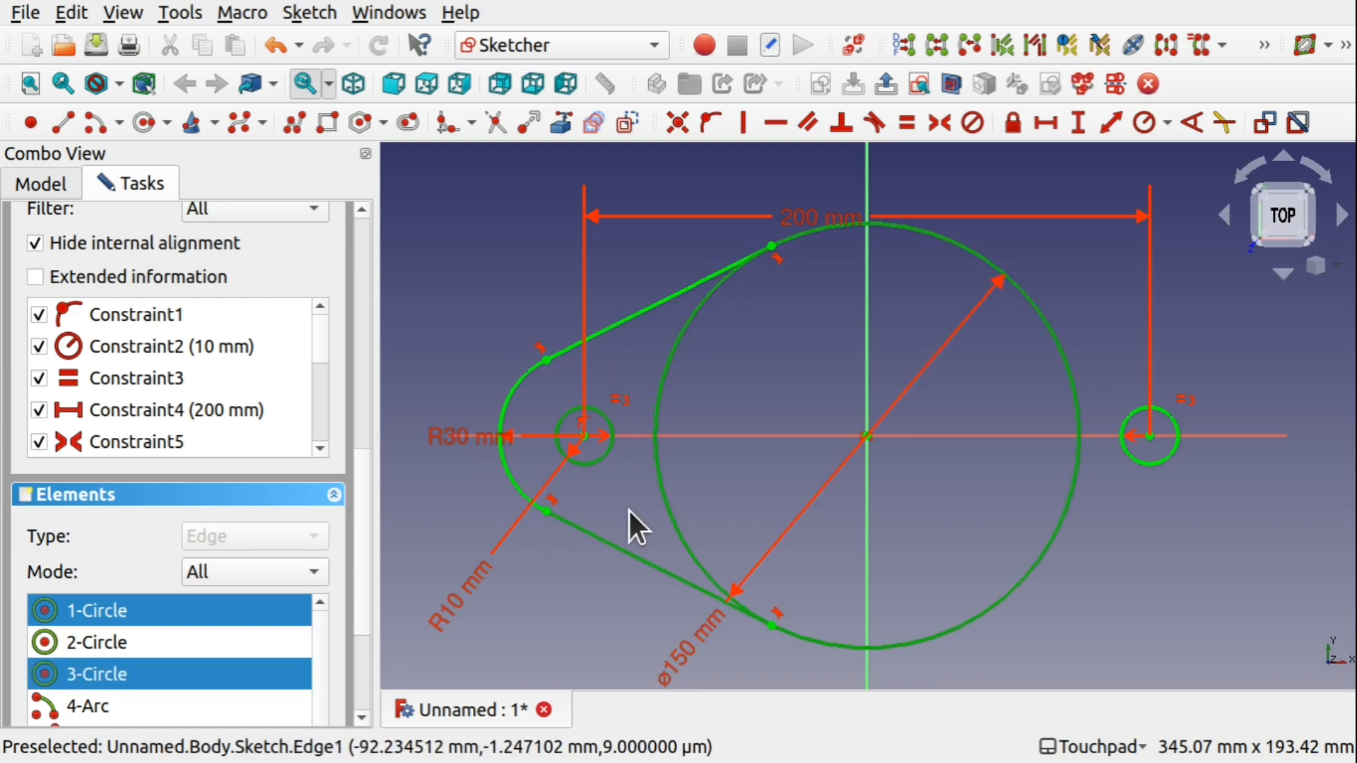
pyautogui.click(577, 491)
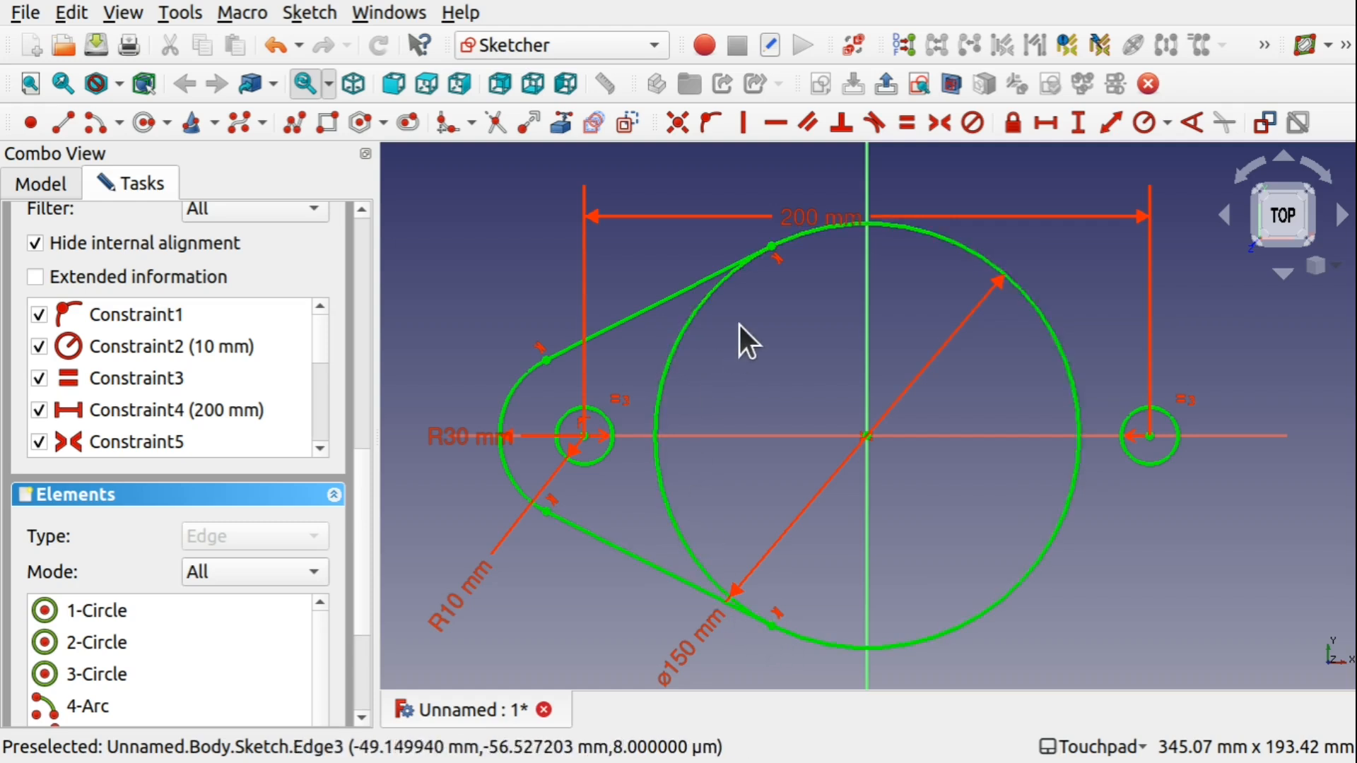
pyautogui.click(504, 122)
pyautogui.click(666, 364)
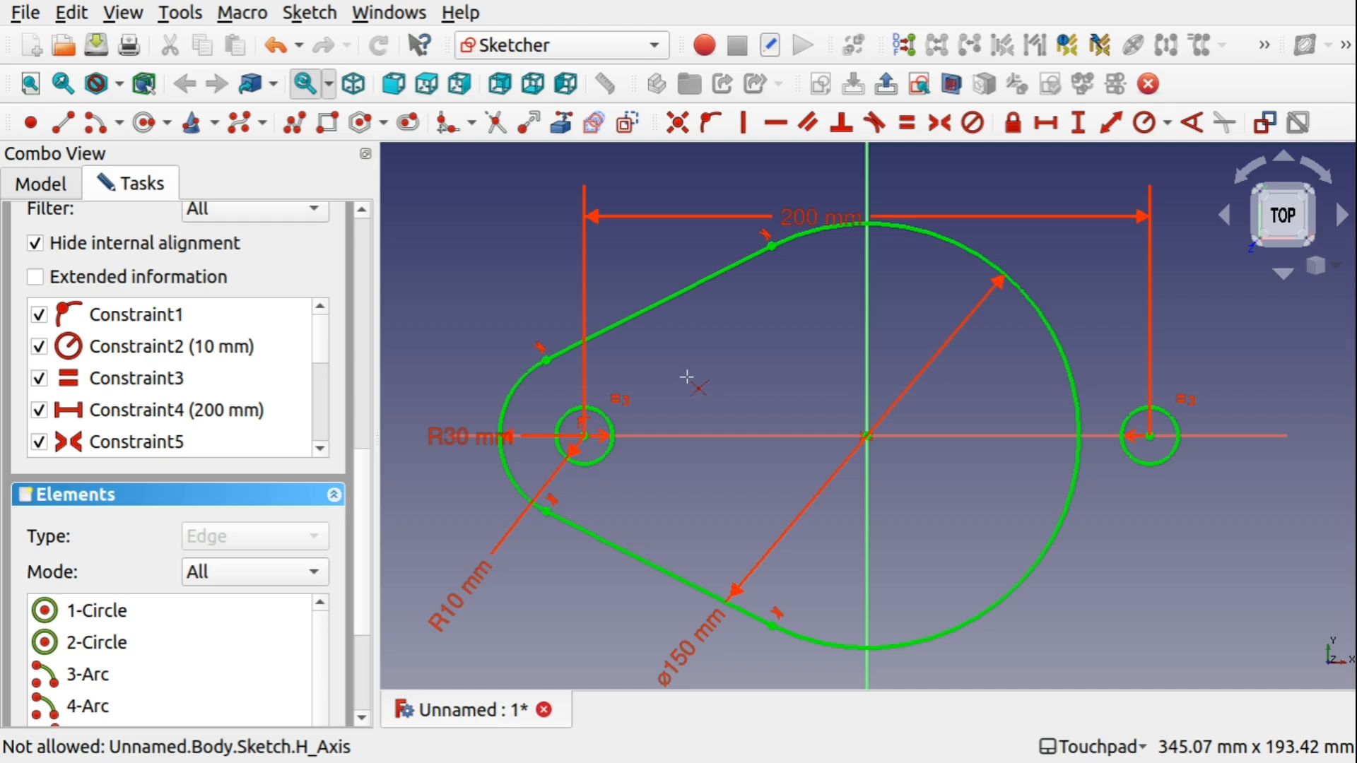
# - Mirror the upper line, the 30 mm radius arc and the lower line about the vertical axis with the Symmetry tool
pyautogui.click(669, 297)
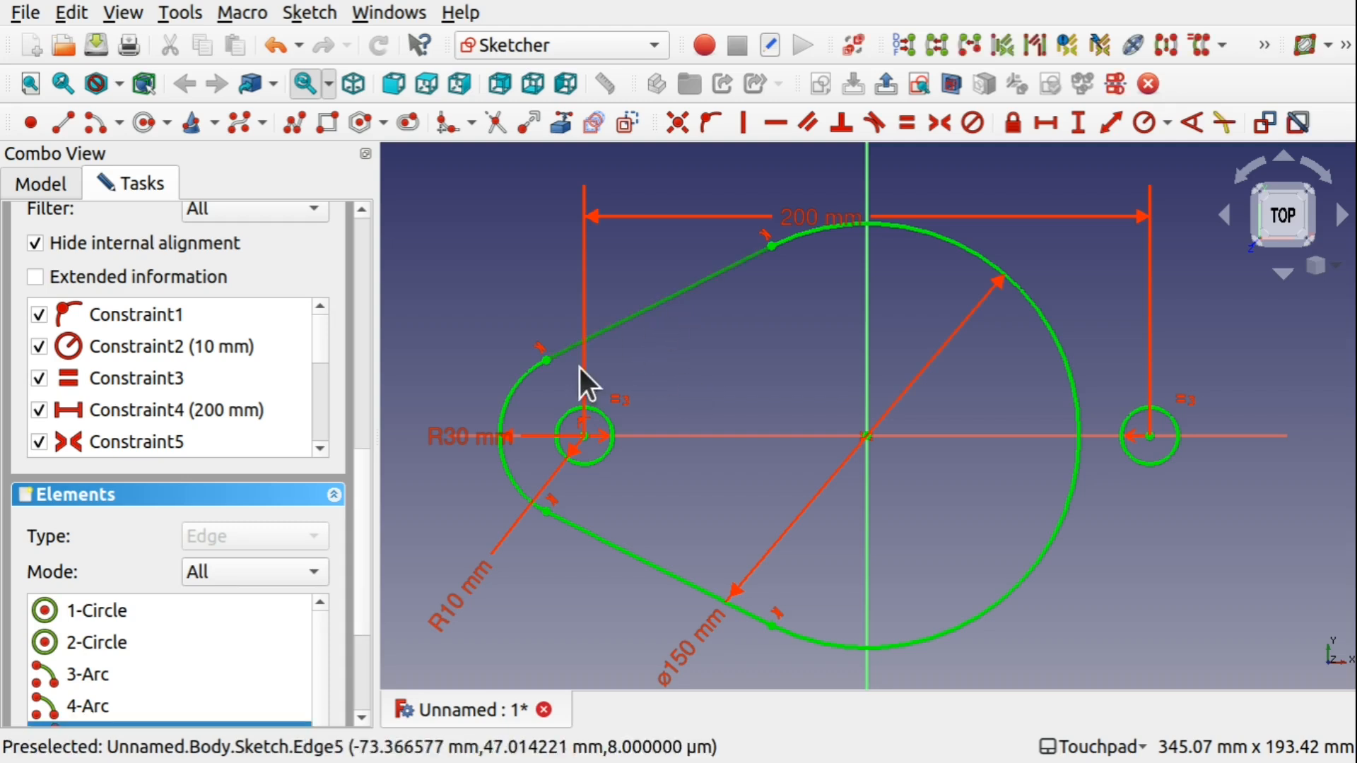
pyautogui.click(507, 407)
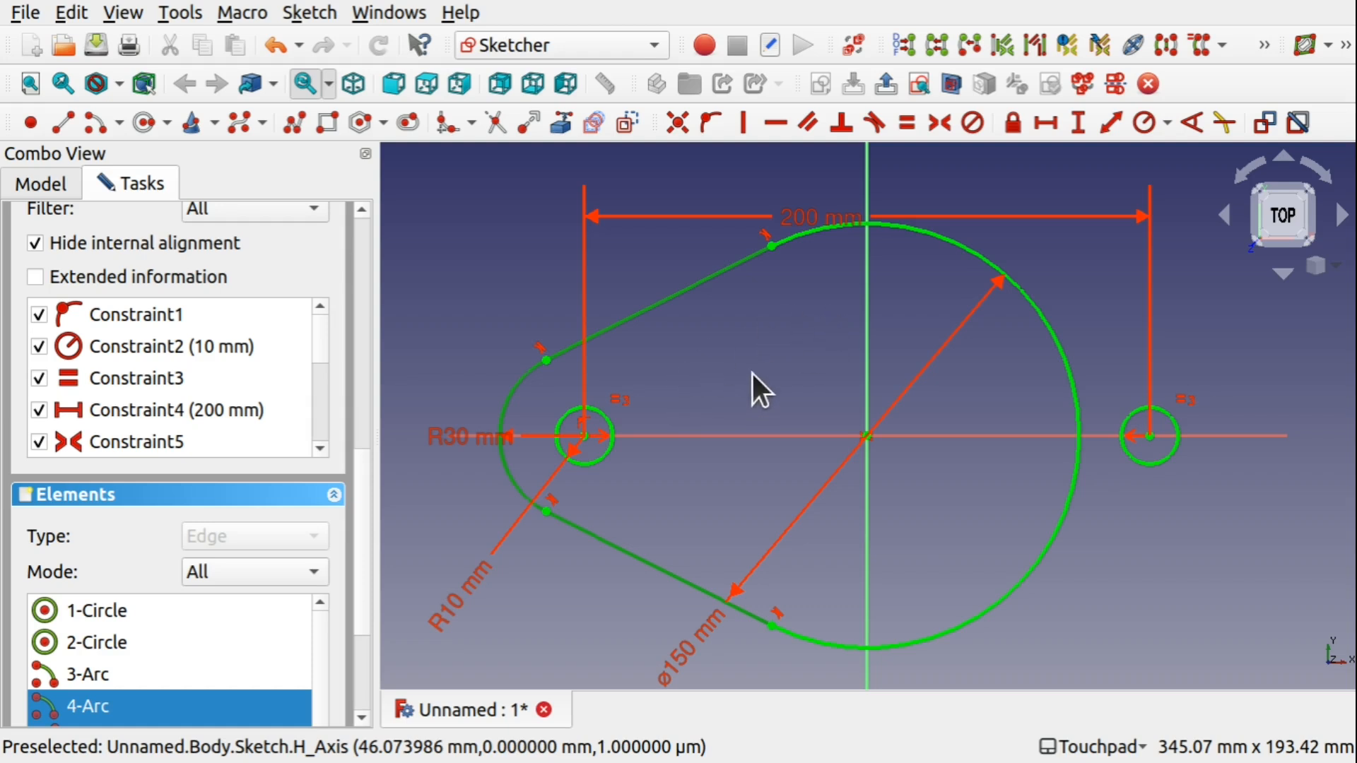
pyautogui.click(867, 332)
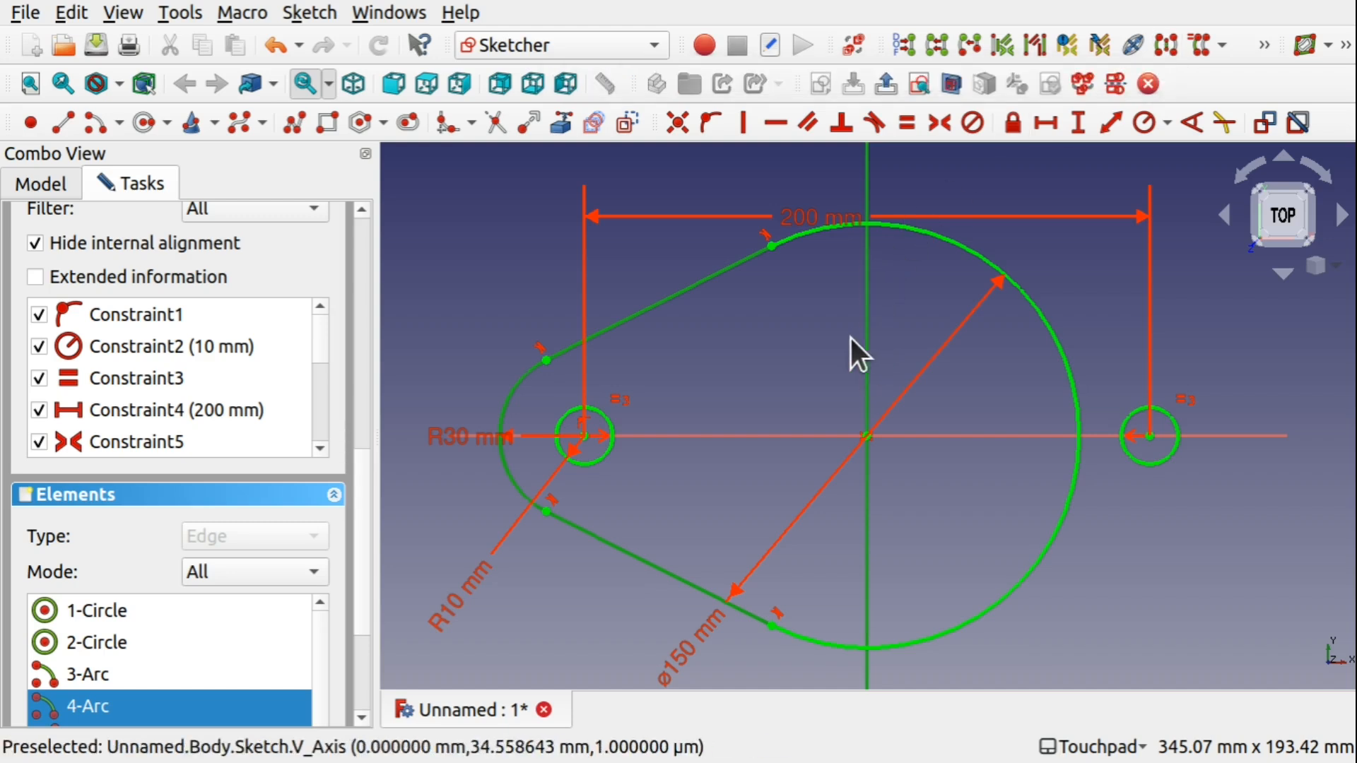
pyautogui.click(311, 14)
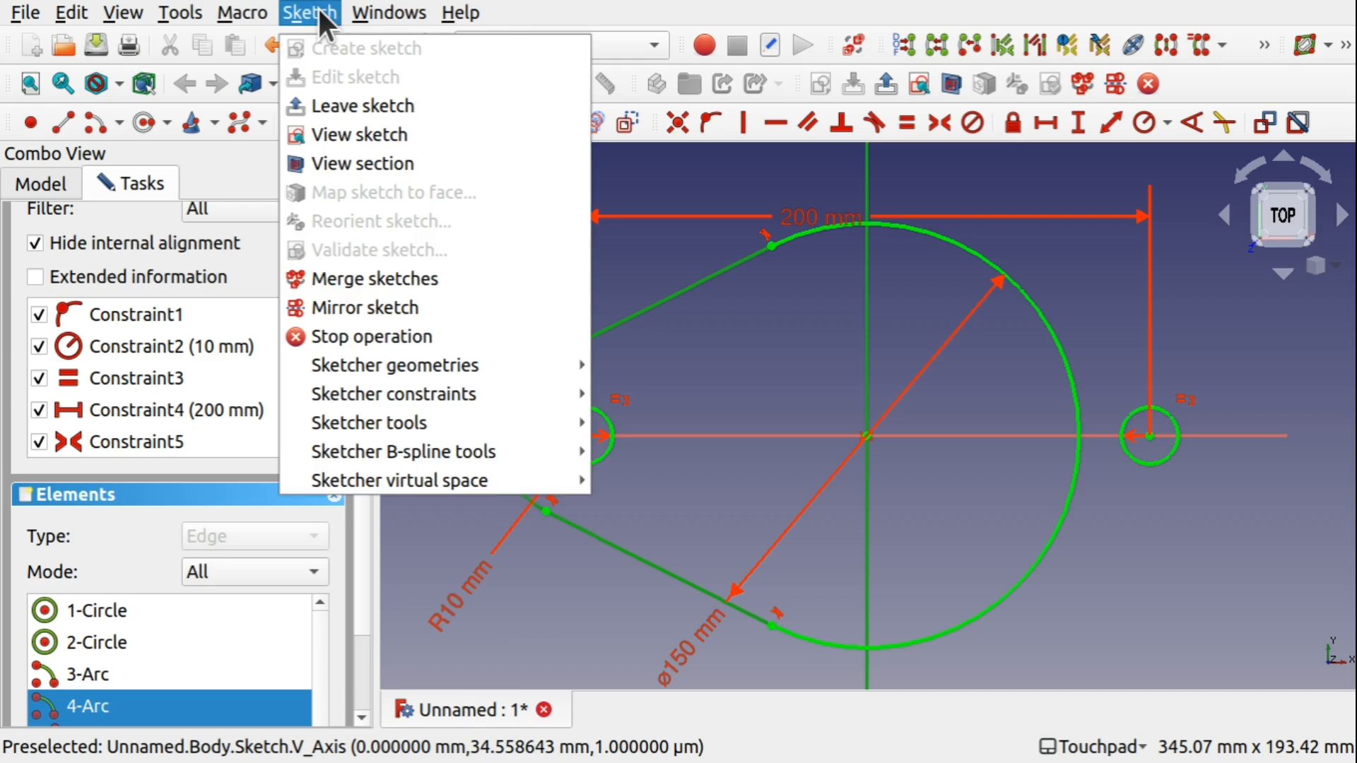
pyautogui.moveTo(428, 425)
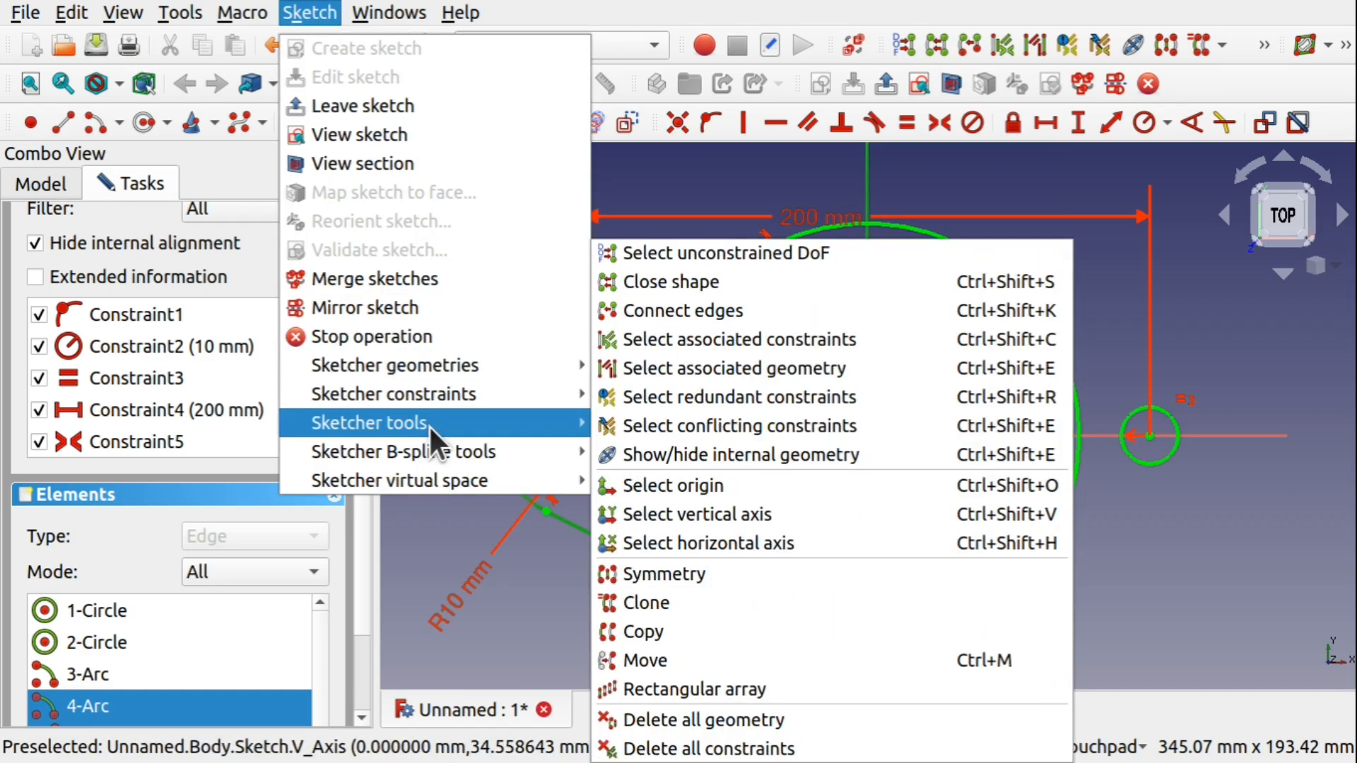
pyautogui.click(663, 573)
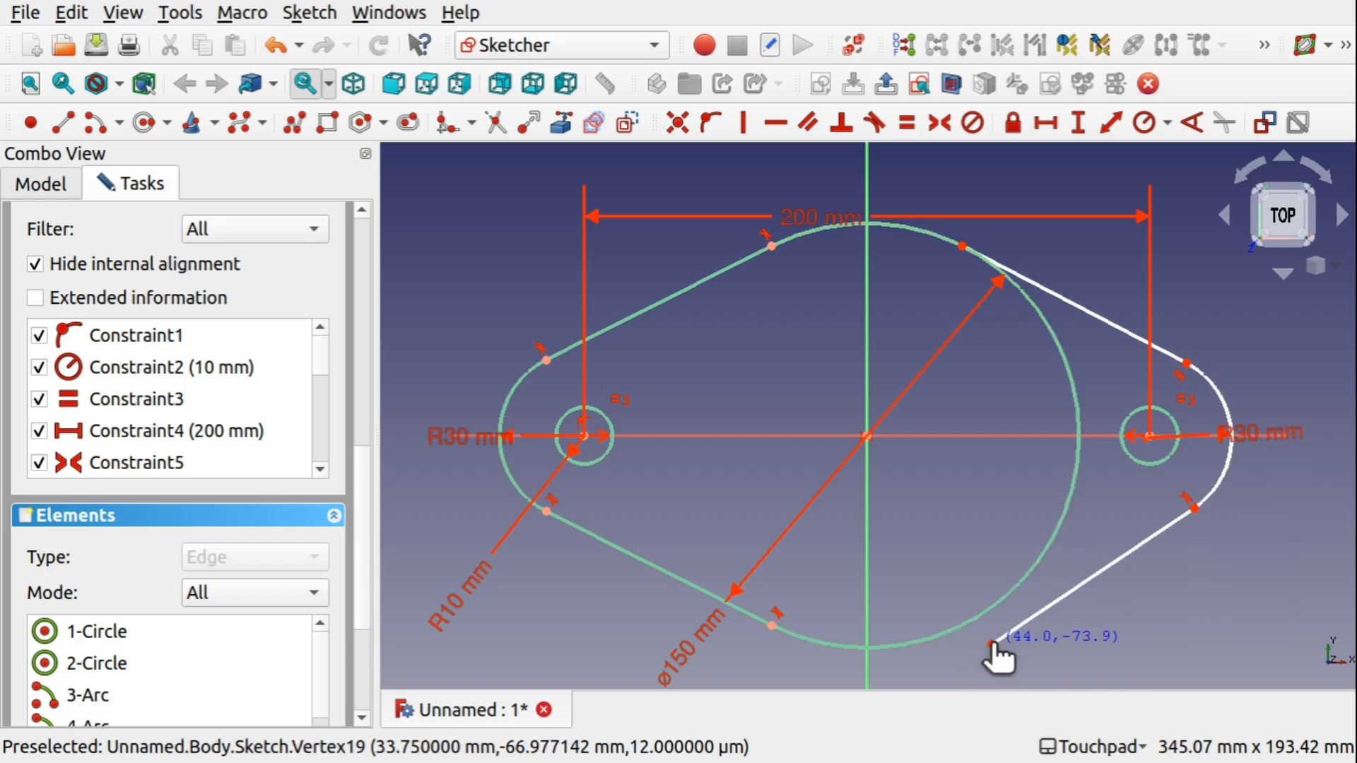
# - Test the mirrored lower line's free end, undo the move, and constrain that end point tangent to the central arc
pyautogui.moveTo(965, 626)
pyautogui.mouseDown()
pyautogui.moveTo(964, 614)
pyautogui.moveTo(1024, 644)
pyautogui.moveTo(966, 611)
pyautogui.mouseUp()
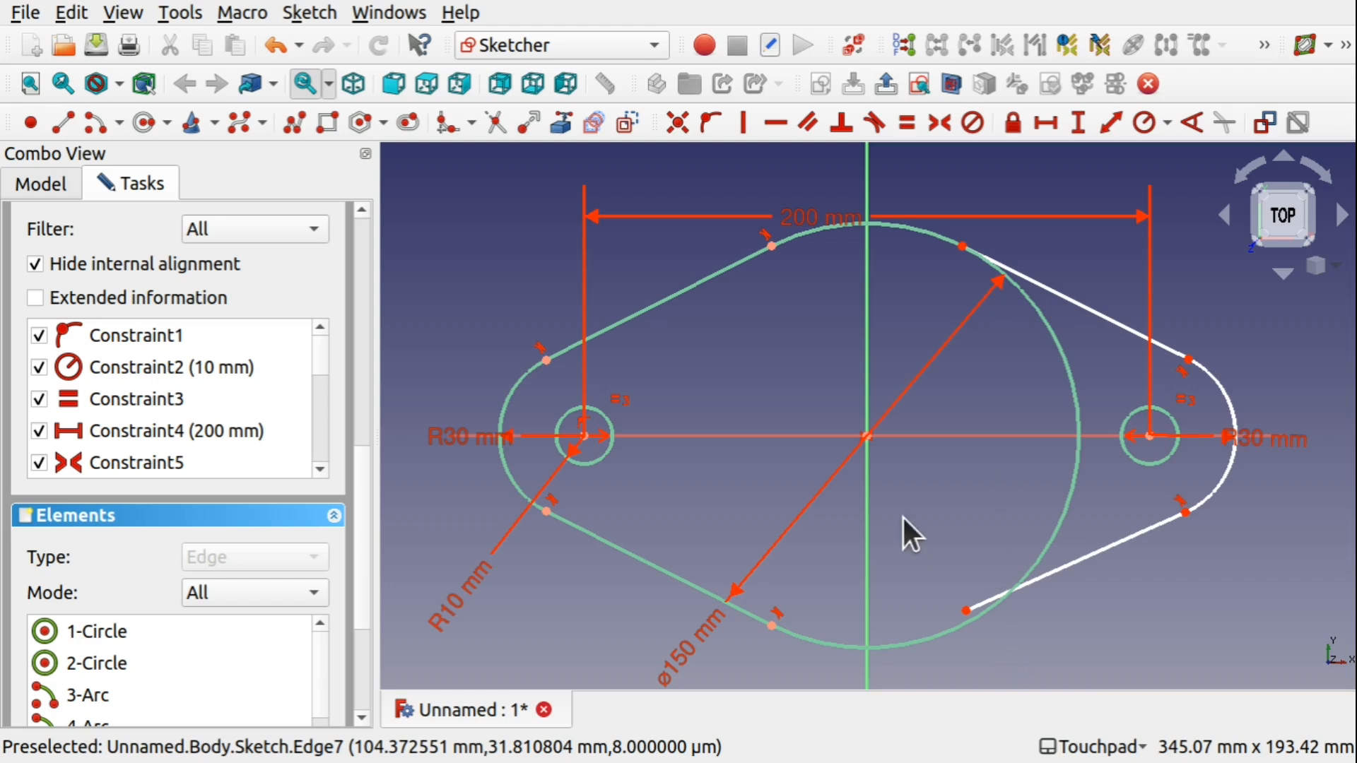
pyautogui.hotkey('ctrl', 'z')
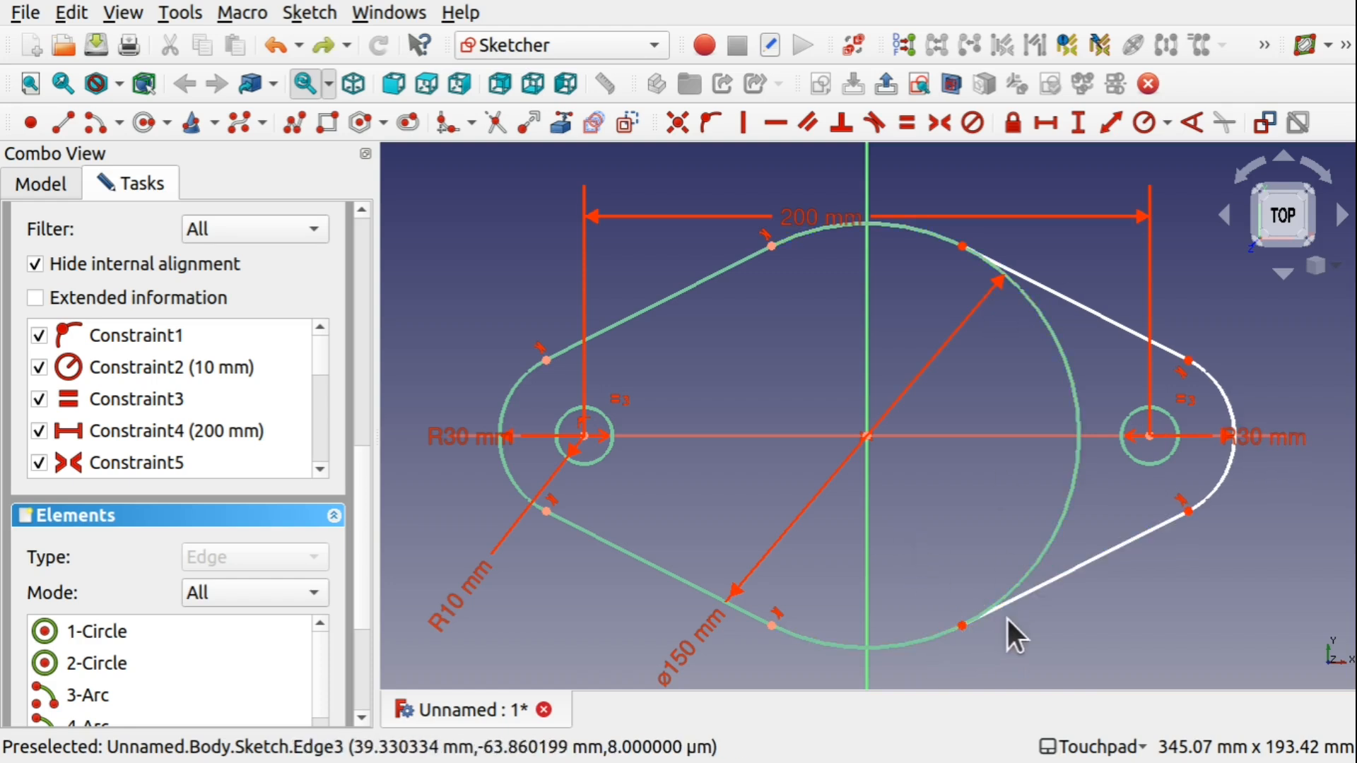
pyautogui.click(961, 622)
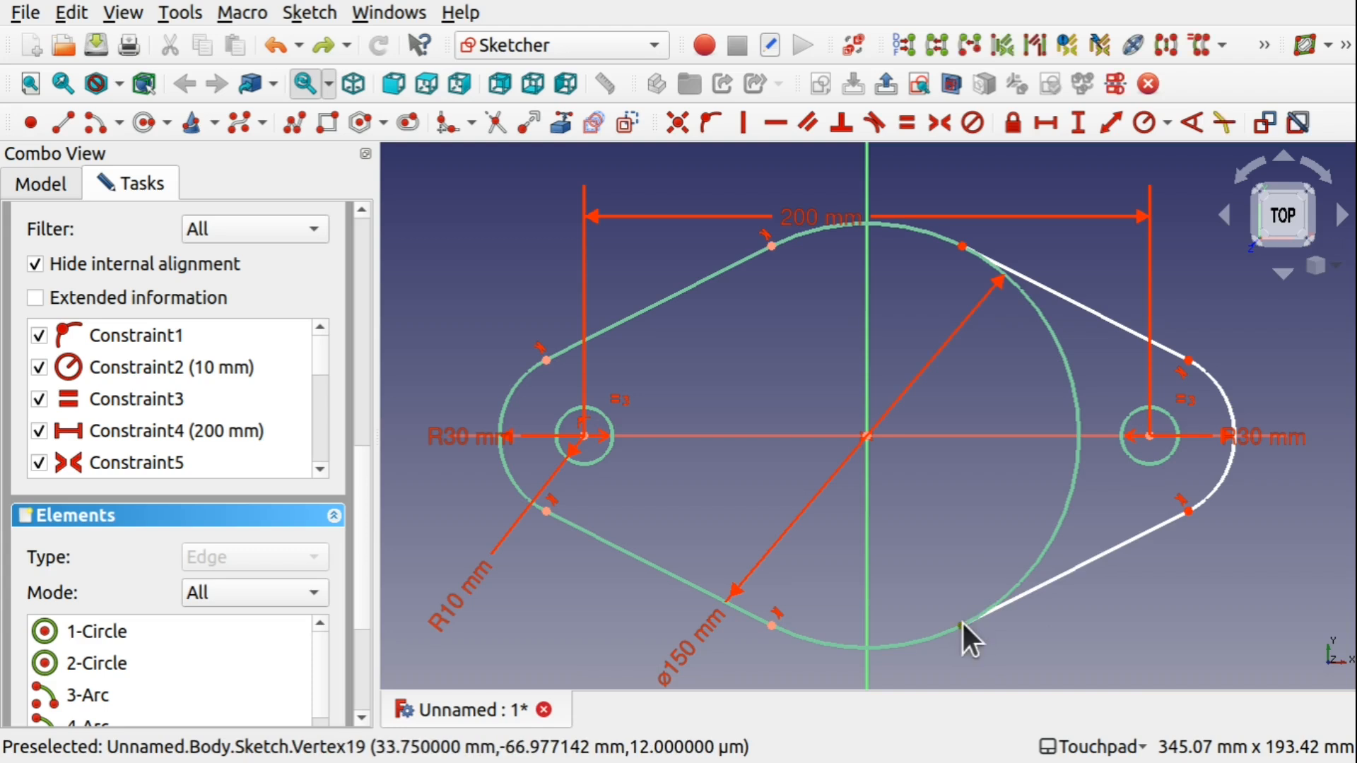
pyautogui.click(1050, 541)
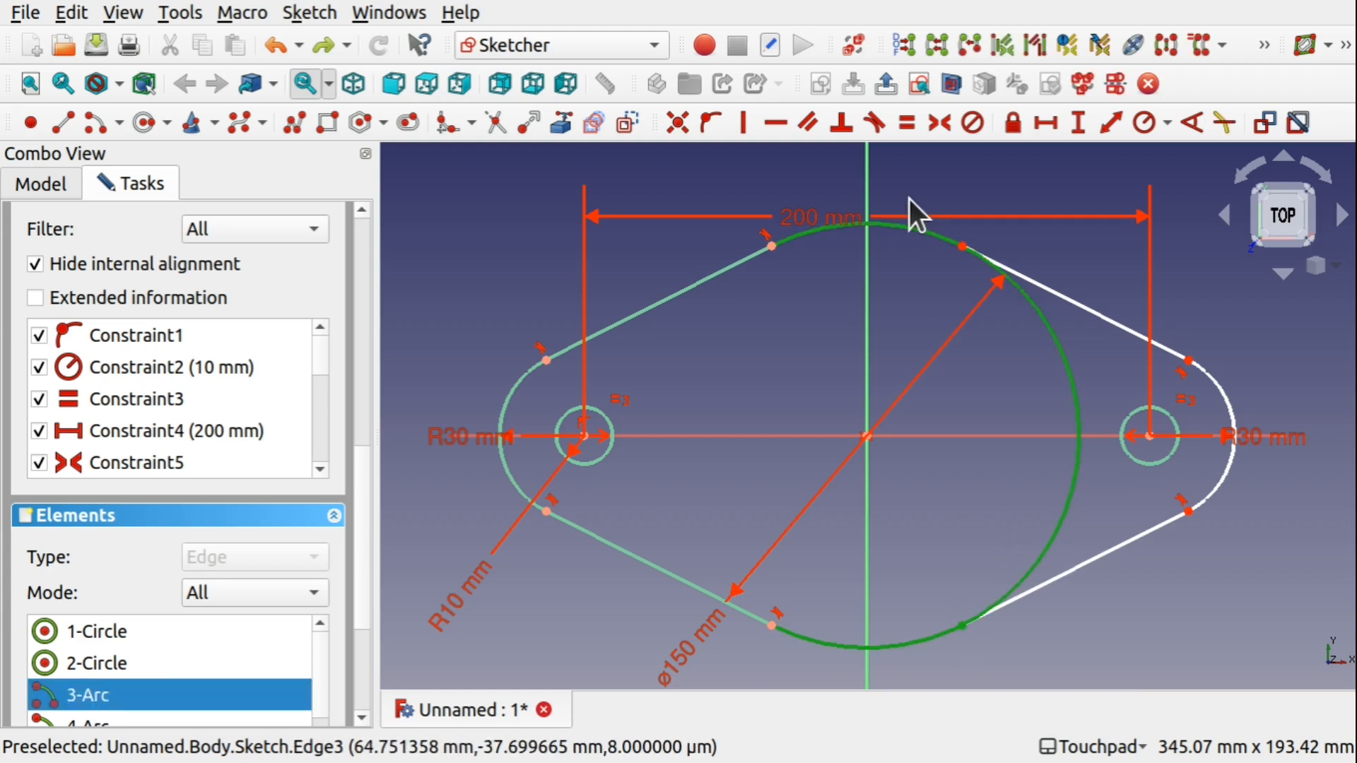
pyautogui.click(875, 123)
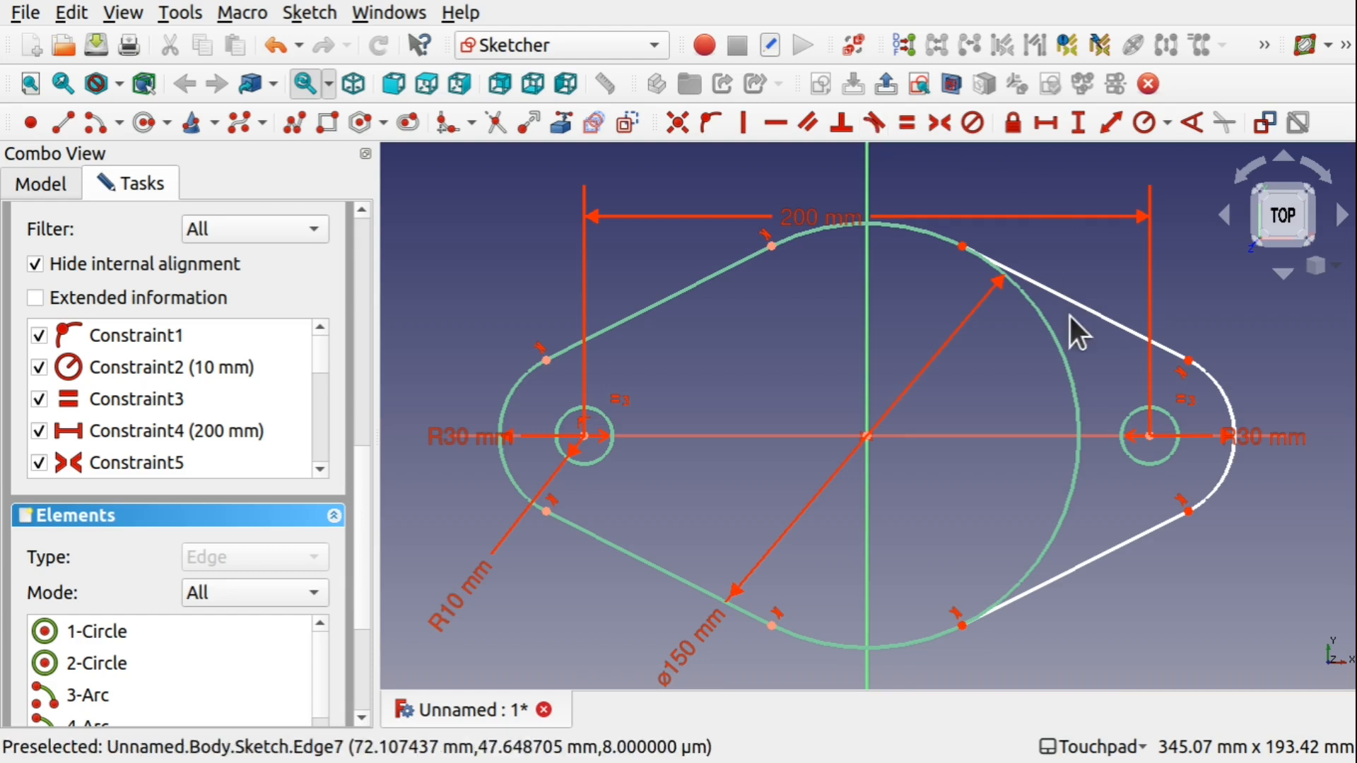
# - Make the mirrored upper line's free end tangent to the central arc and trim the arc between the two right tangent points
pyautogui.click(963, 246)
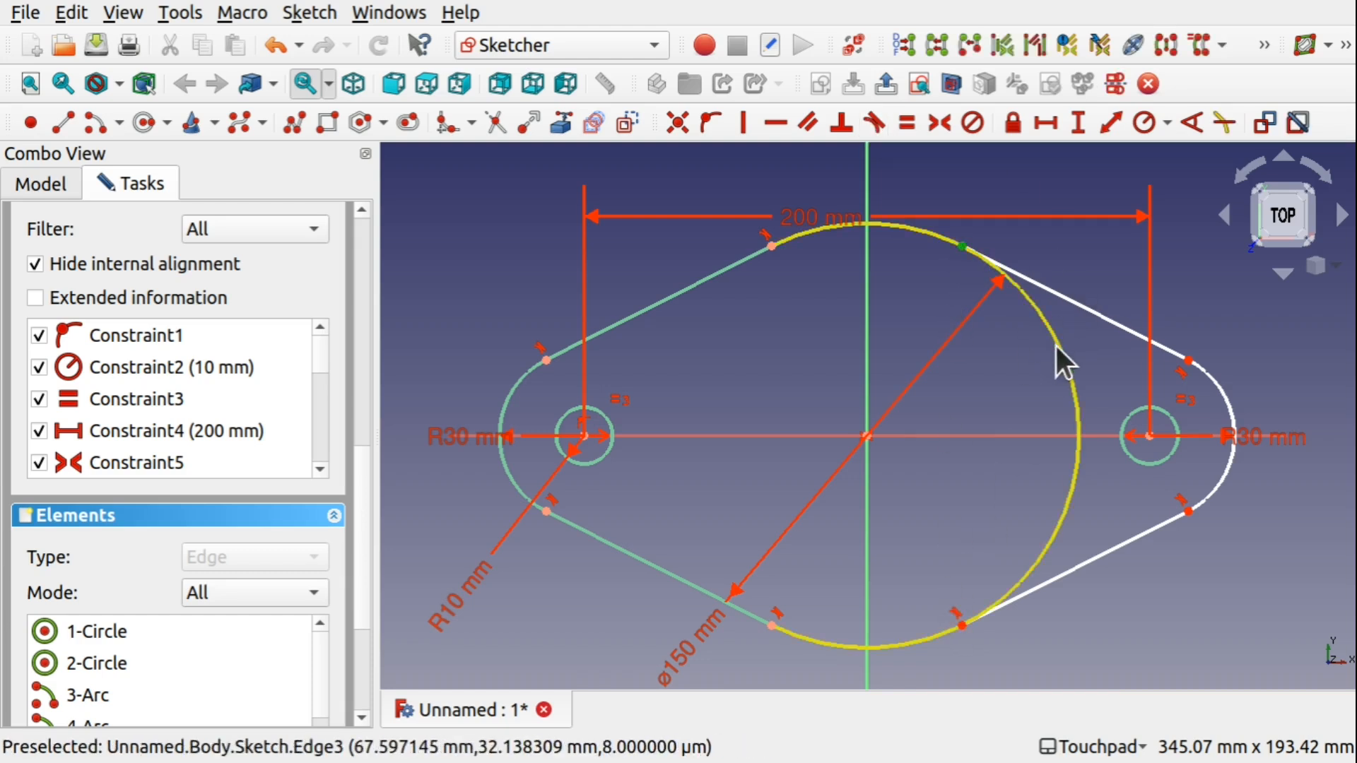
pyautogui.click(1056, 346)
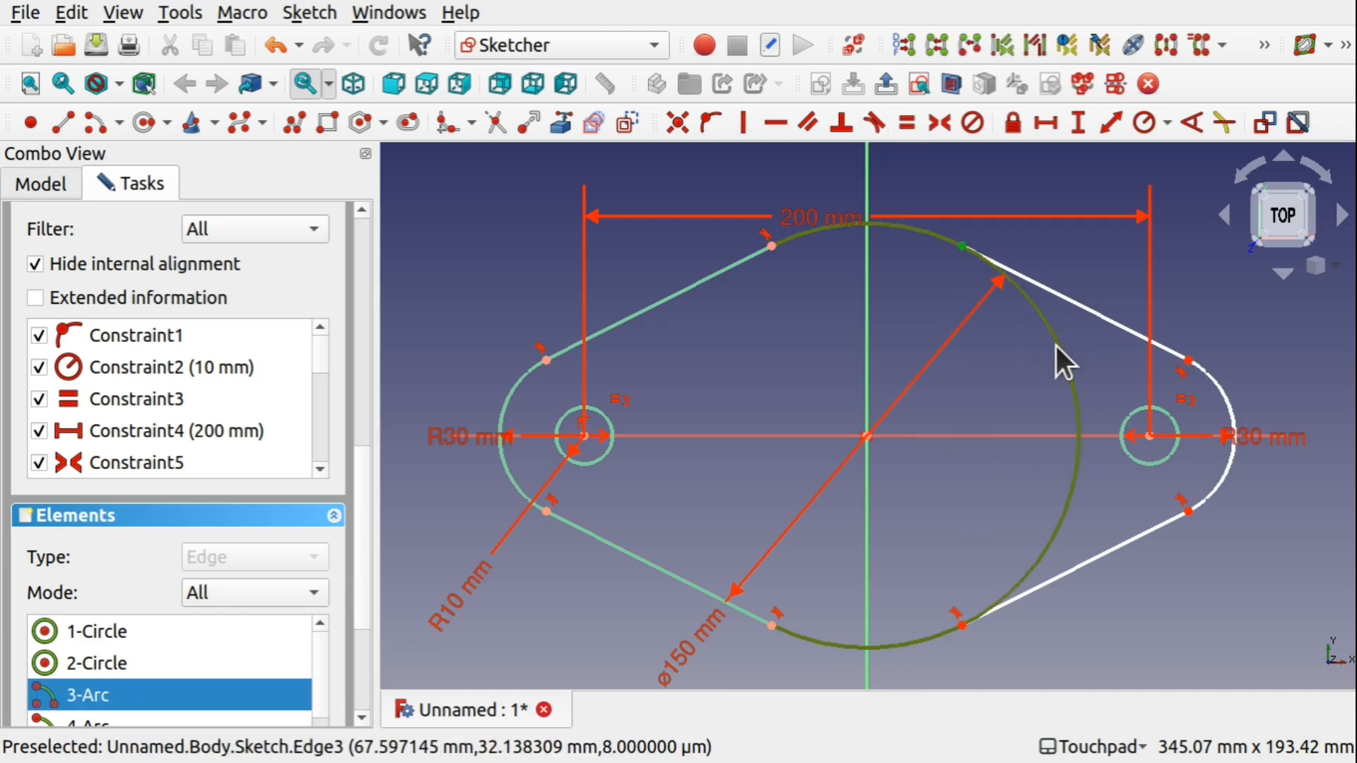
pyautogui.click(875, 125)
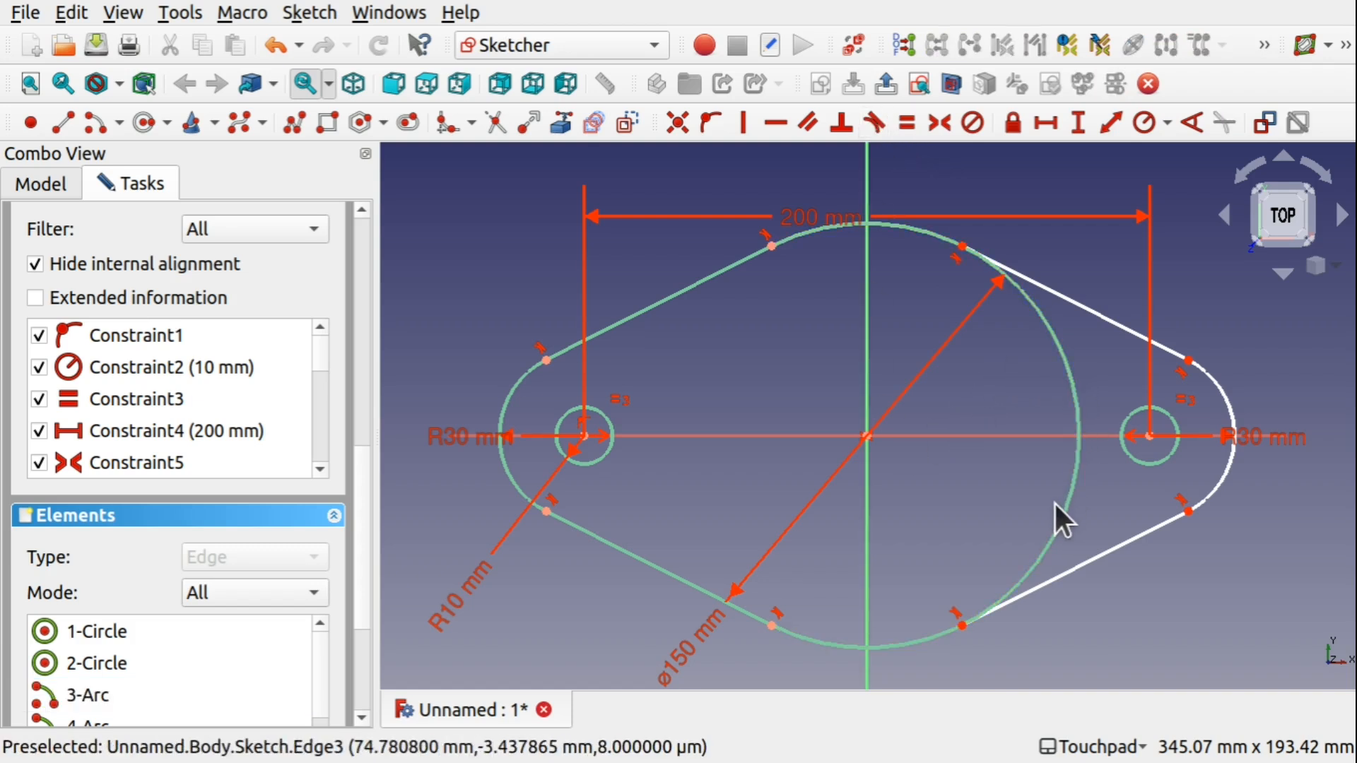
pyautogui.click(496, 120)
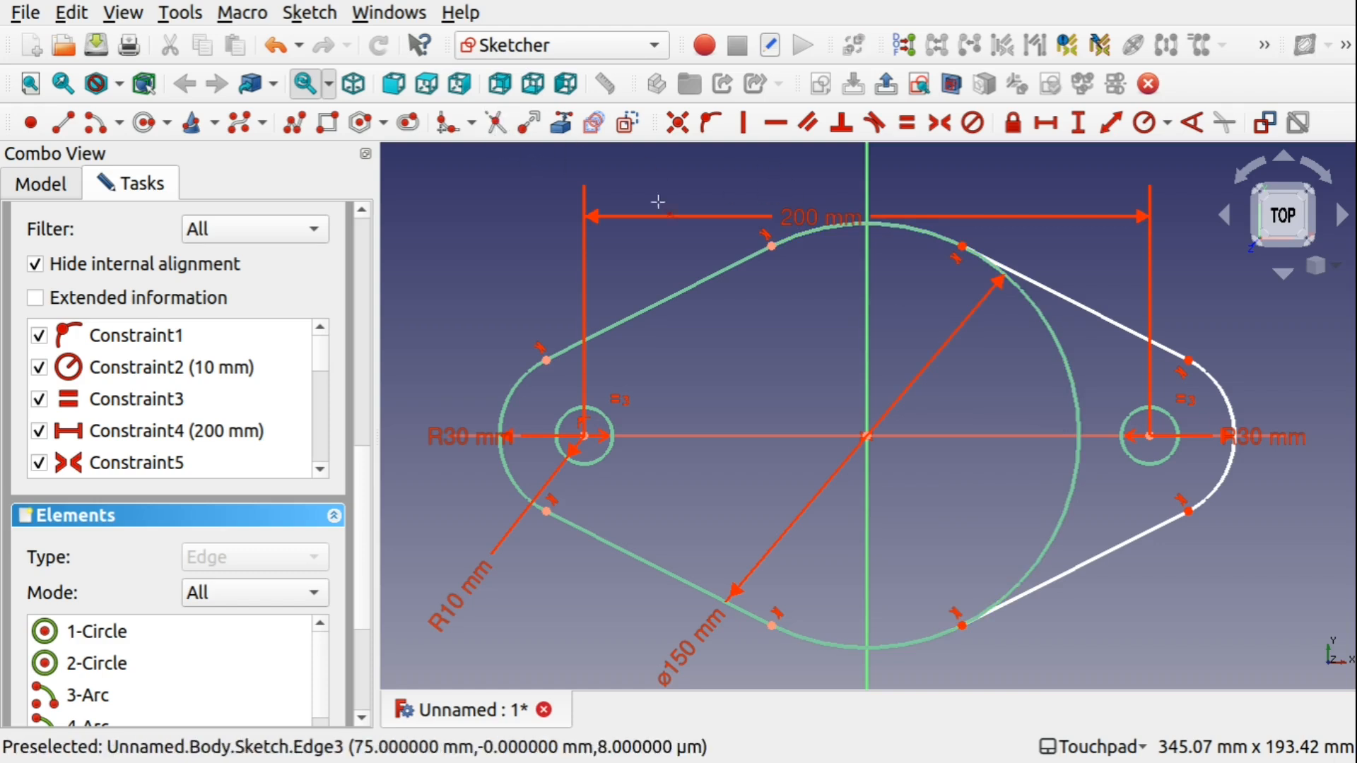
pyautogui.click(1074, 393)
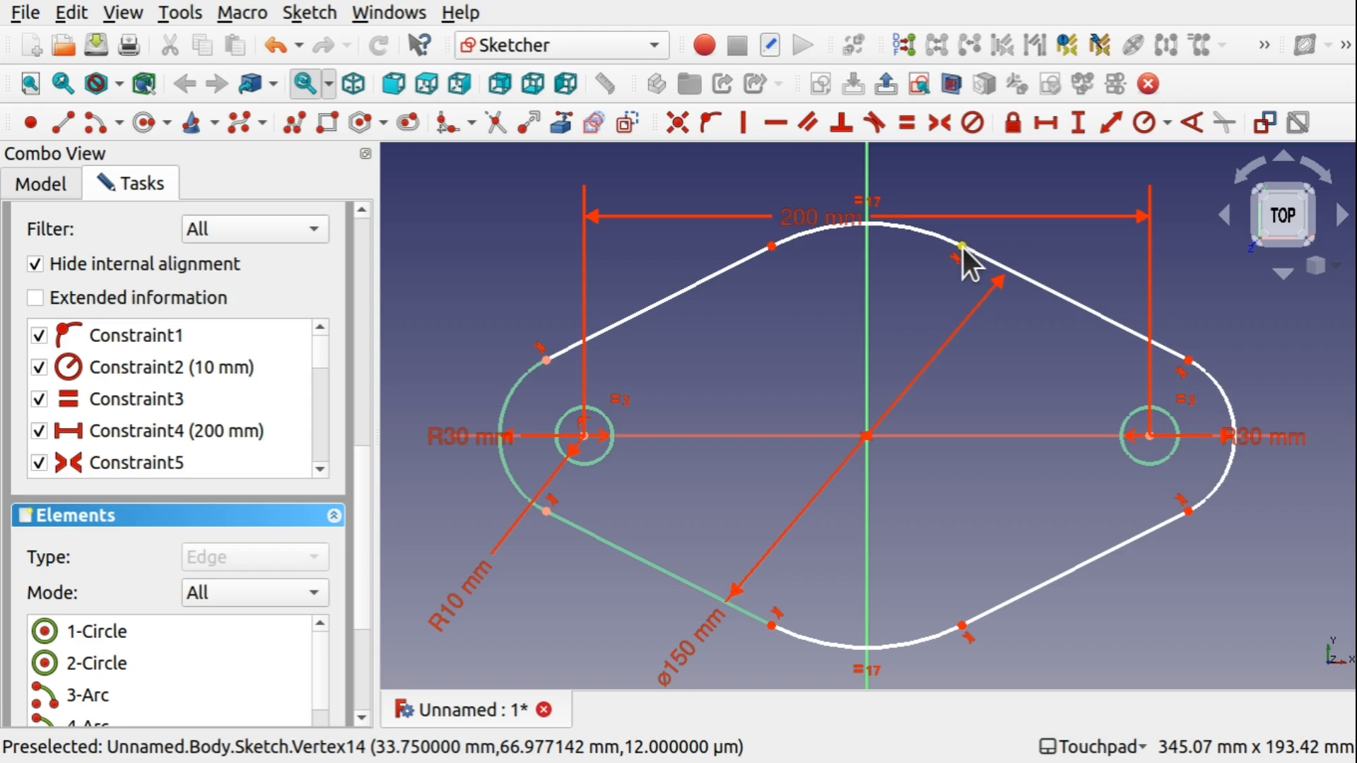
# - Test the right half by moving its upper tangent point, and make the right 30 mm arc's centre coincident with the right hole's centre
pyautogui.moveTo(963, 246)
pyautogui.mouseDown()
pyautogui.moveTo(1058, 301)
pyautogui.moveTo(930, 219)
pyautogui.moveTo(873, 203)
pyautogui.moveTo(1004, 262)
pyautogui.moveTo(1079, 376)
pyautogui.moveTo(1030, 288)
pyautogui.moveTo(852, 231)
pyautogui.moveTo(1022, 265)
pyautogui.moveTo(1081, 367)
pyautogui.moveTo(1033, 279)
pyautogui.moveTo(870, 219)
pyautogui.moveTo(972, 260)
pyautogui.moveTo(1010, 283)
pyautogui.moveTo(871, 212)
pyautogui.moveTo(1057, 321)
pyautogui.moveTo(942, 172)
pyautogui.mouseUp()
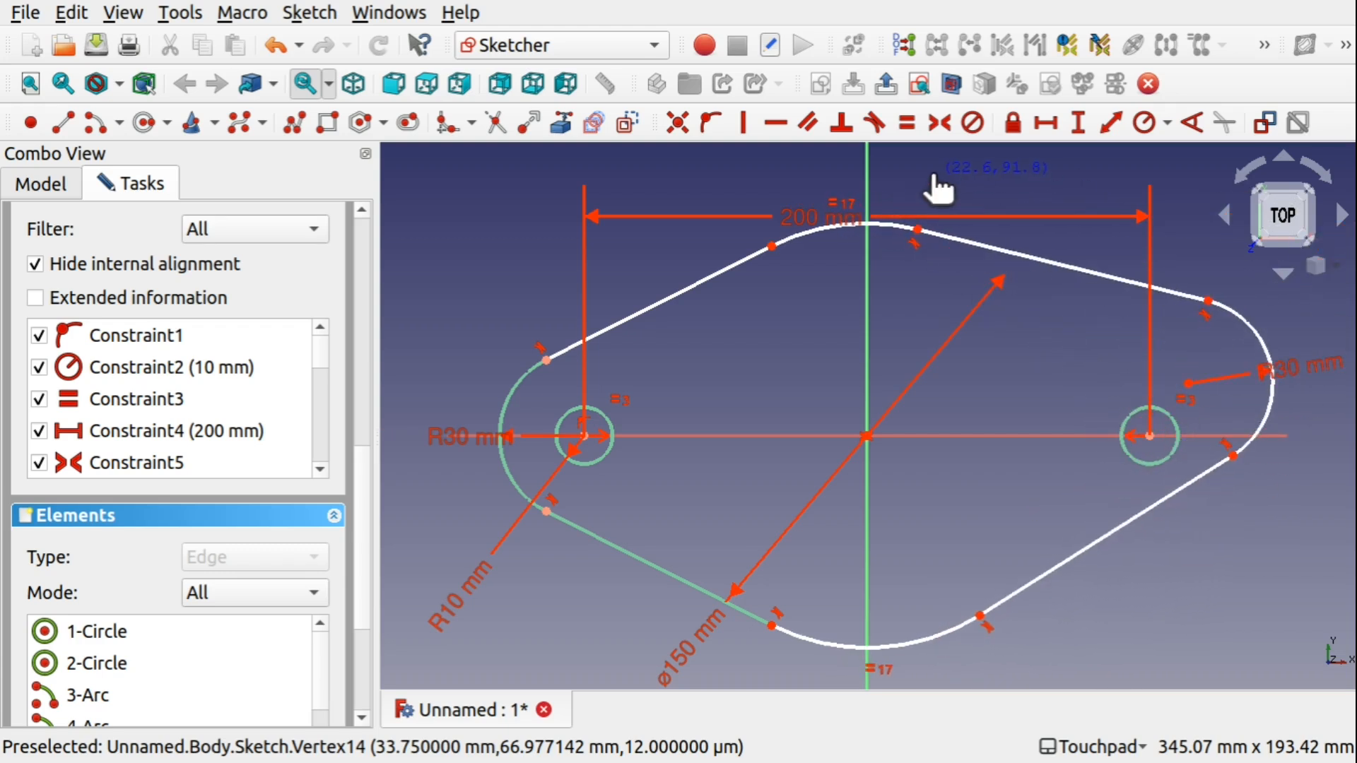
pyautogui.hotkey('ctrl', 'z')
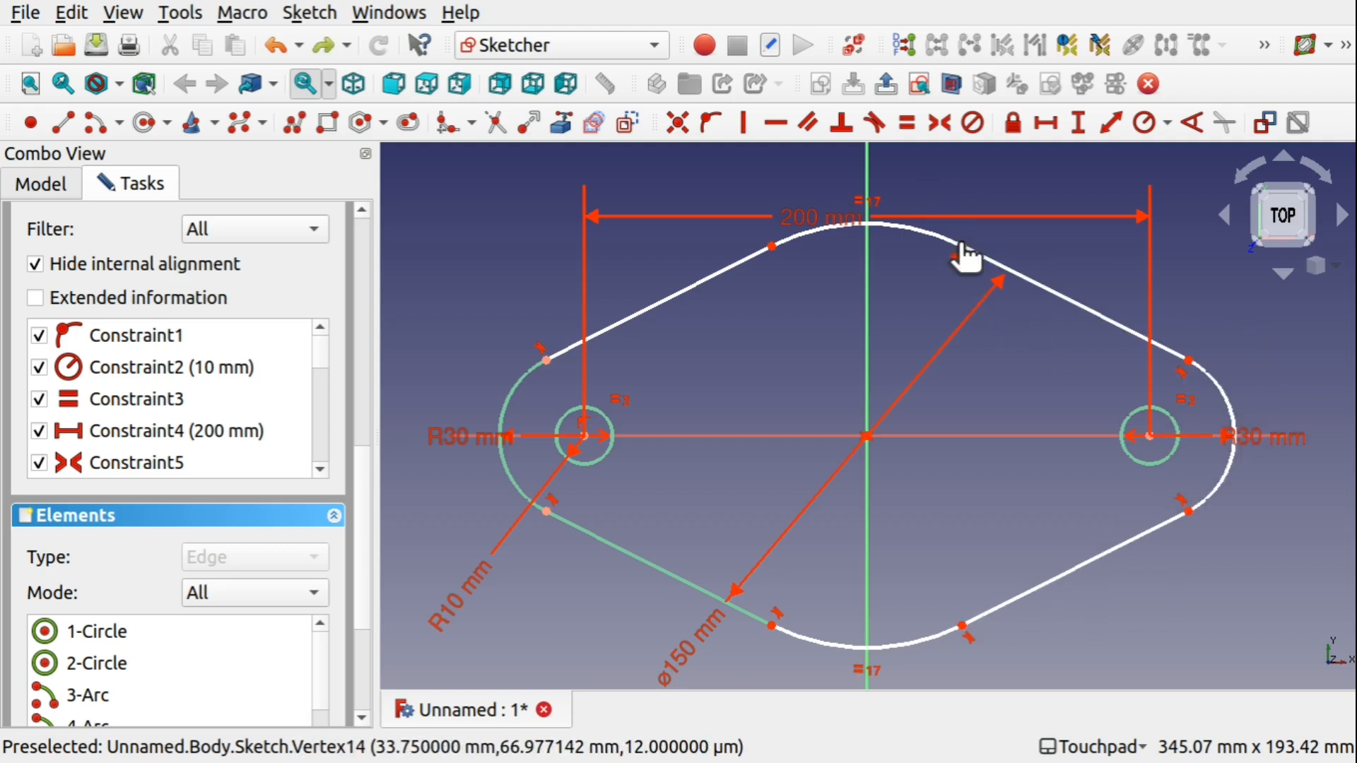
pyautogui.moveTo(965, 253); pyautogui.dragTo(977, 265)
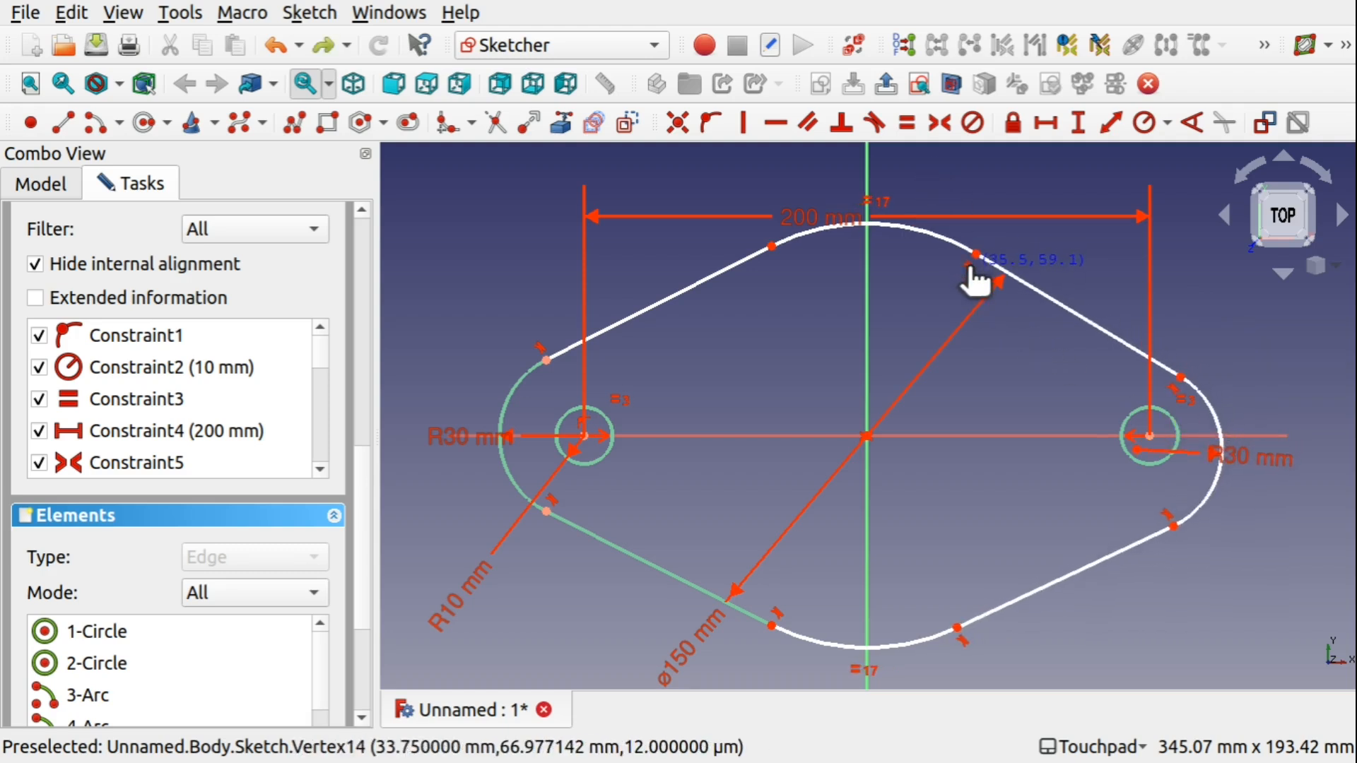
pyautogui.click(1138, 454)
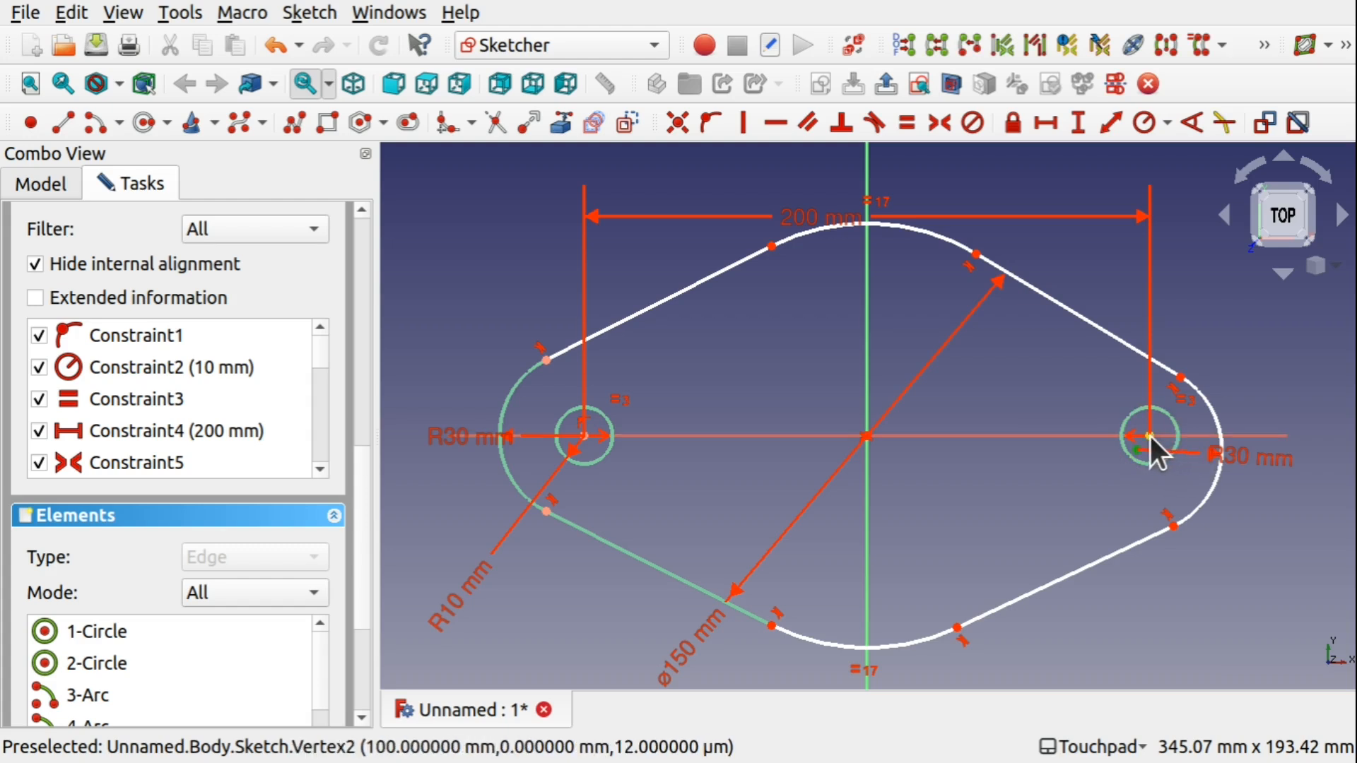
pyautogui.click(1149, 435)
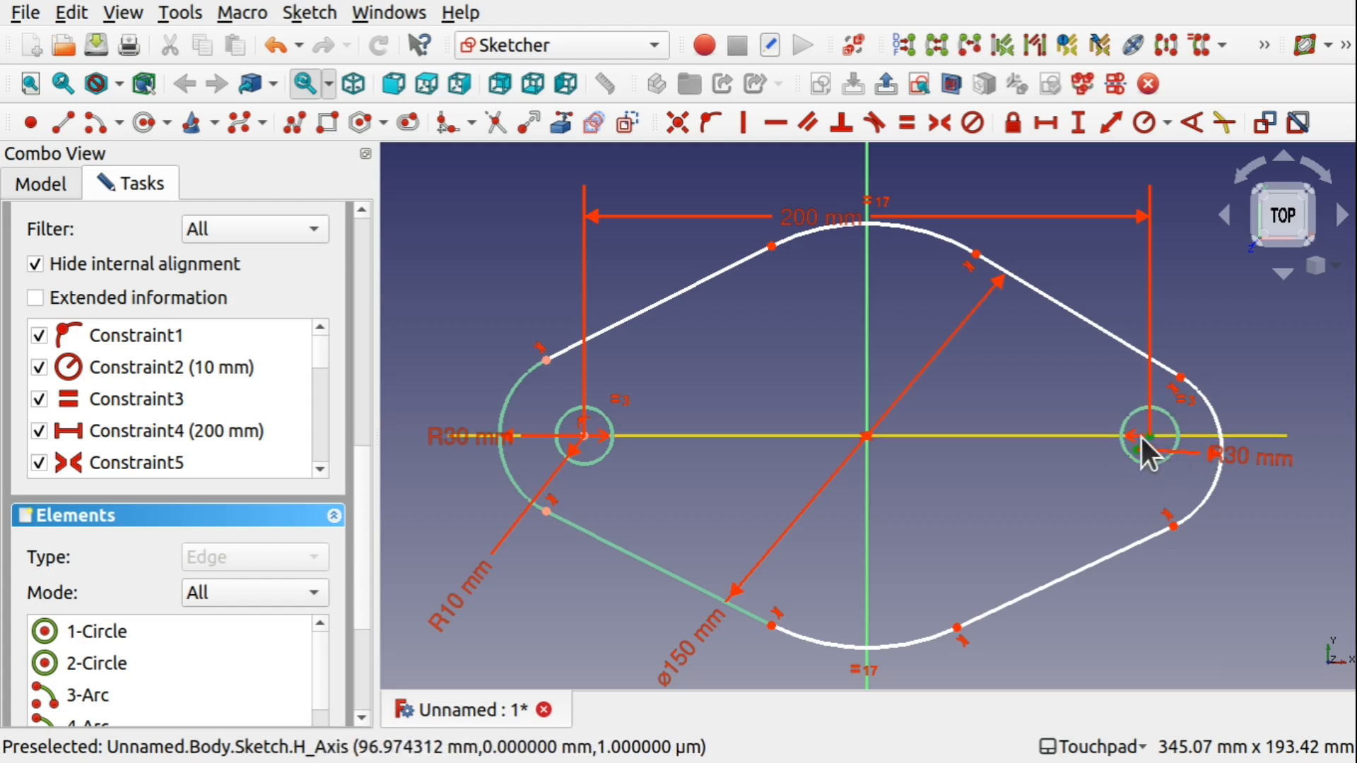
pyautogui.click(679, 122)
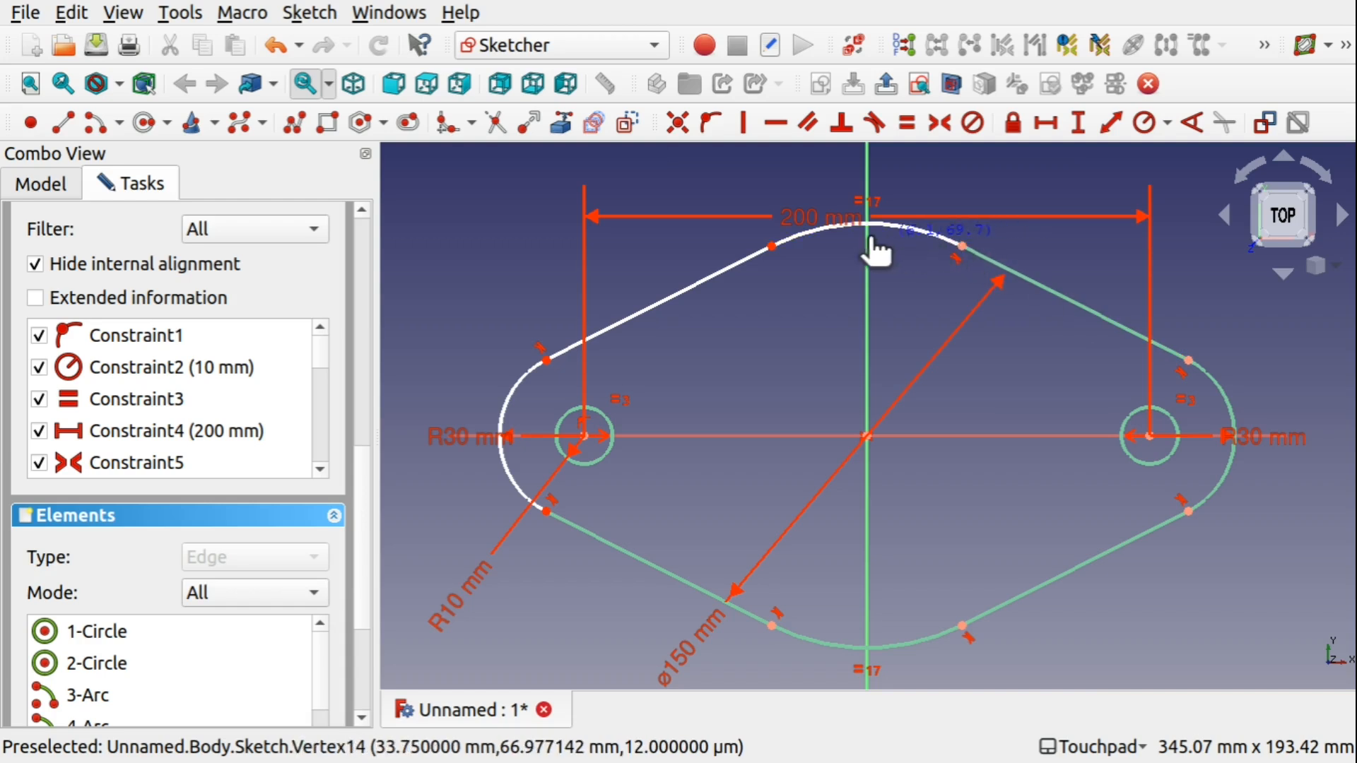
# - Test the left upper line's end point by moving it, and constrain that end point tangent to the upper central arc
pyautogui.moveTo(777, 248)
pyautogui.mouseDown()
pyautogui.moveTo(909, 276)
pyautogui.moveTo(651, 260)
pyautogui.moveTo(763, 267)
pyautogui.moveTo(975, 369)
pyautogui.moveTo(733, 288)
pyautogui.moveTo(774, 271)
pyautogui.mouseUp()
pyautogui.hotkey('ctrl', 'z')
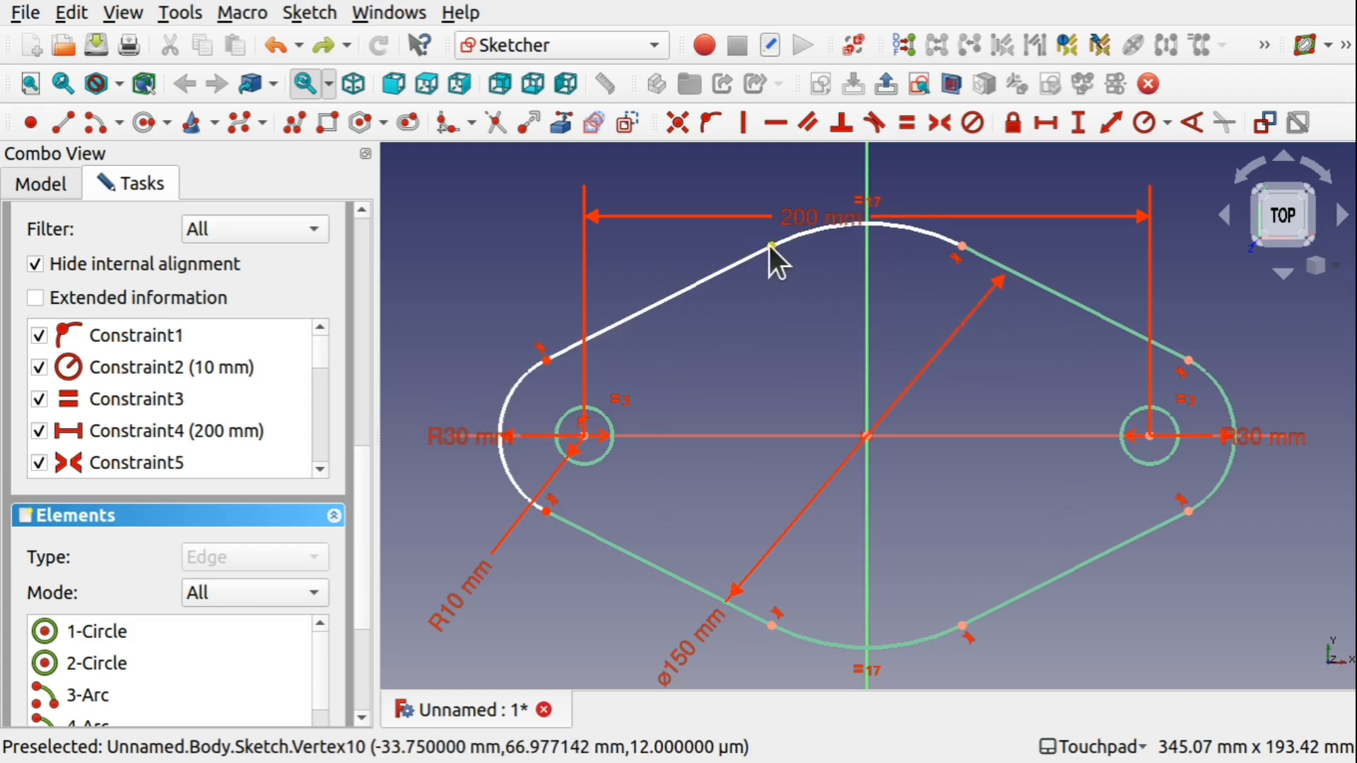
pyautogui.moveTo(773, 246); pyautogui.dragTo(845, 287)
pyautogui.moveTo(774, 248); pyautogui.dragTo(774, 286)
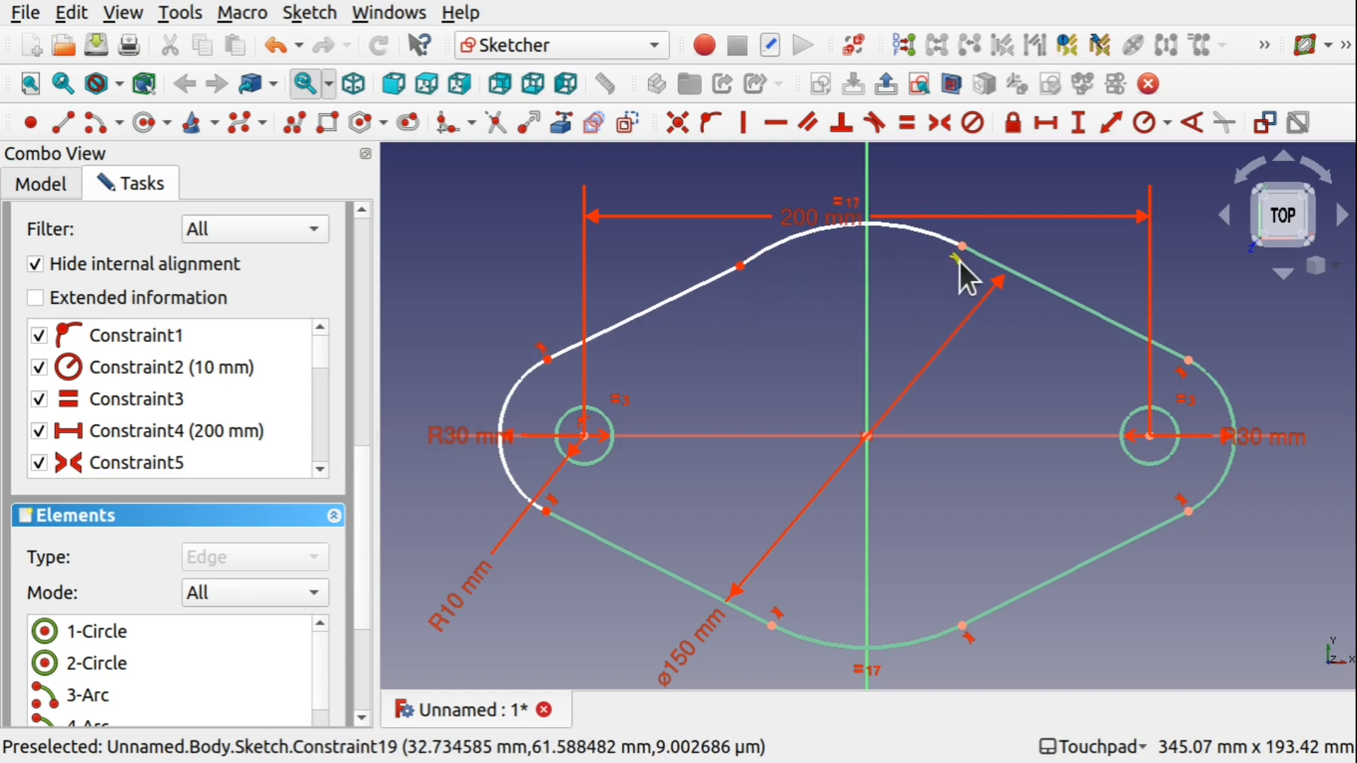
pyautogui.click(741, 266)
pyautogui.click(774, 243)
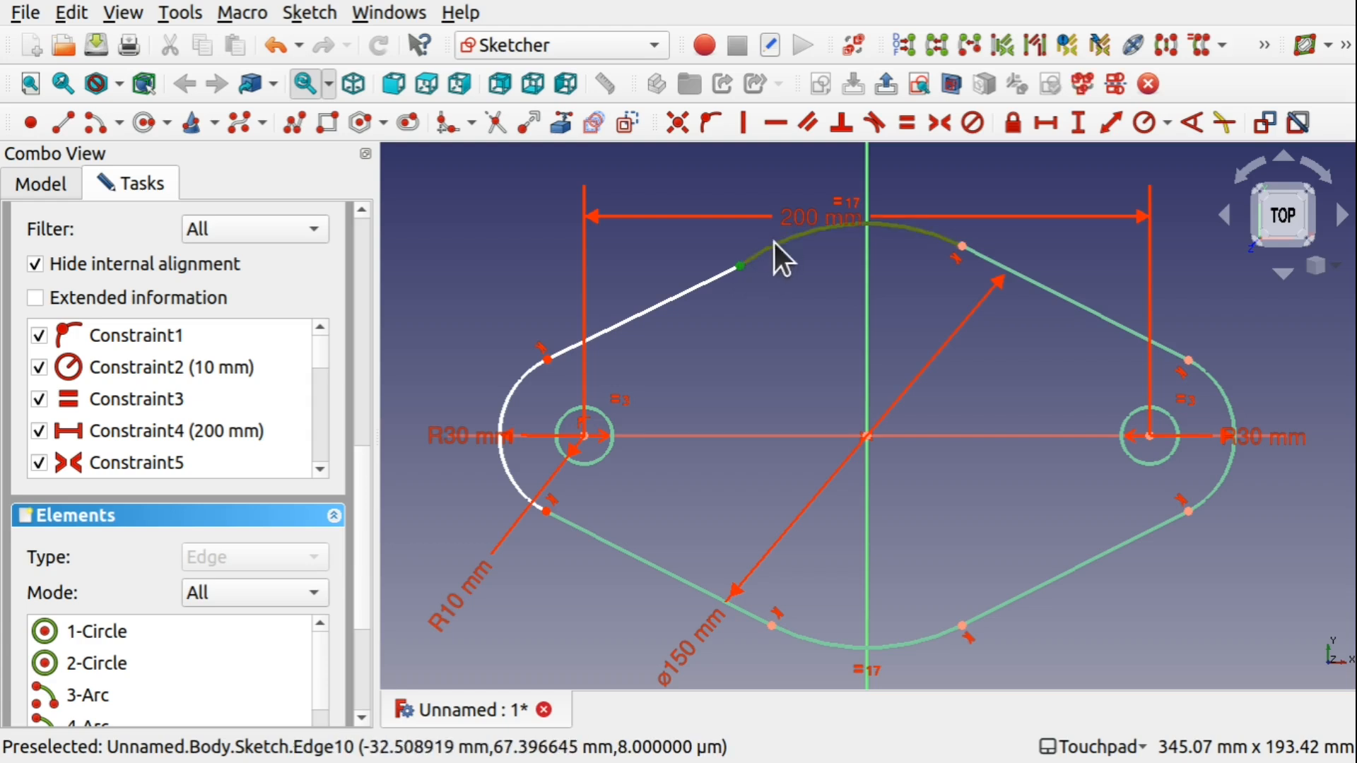
pyautogui.click(875, 122)
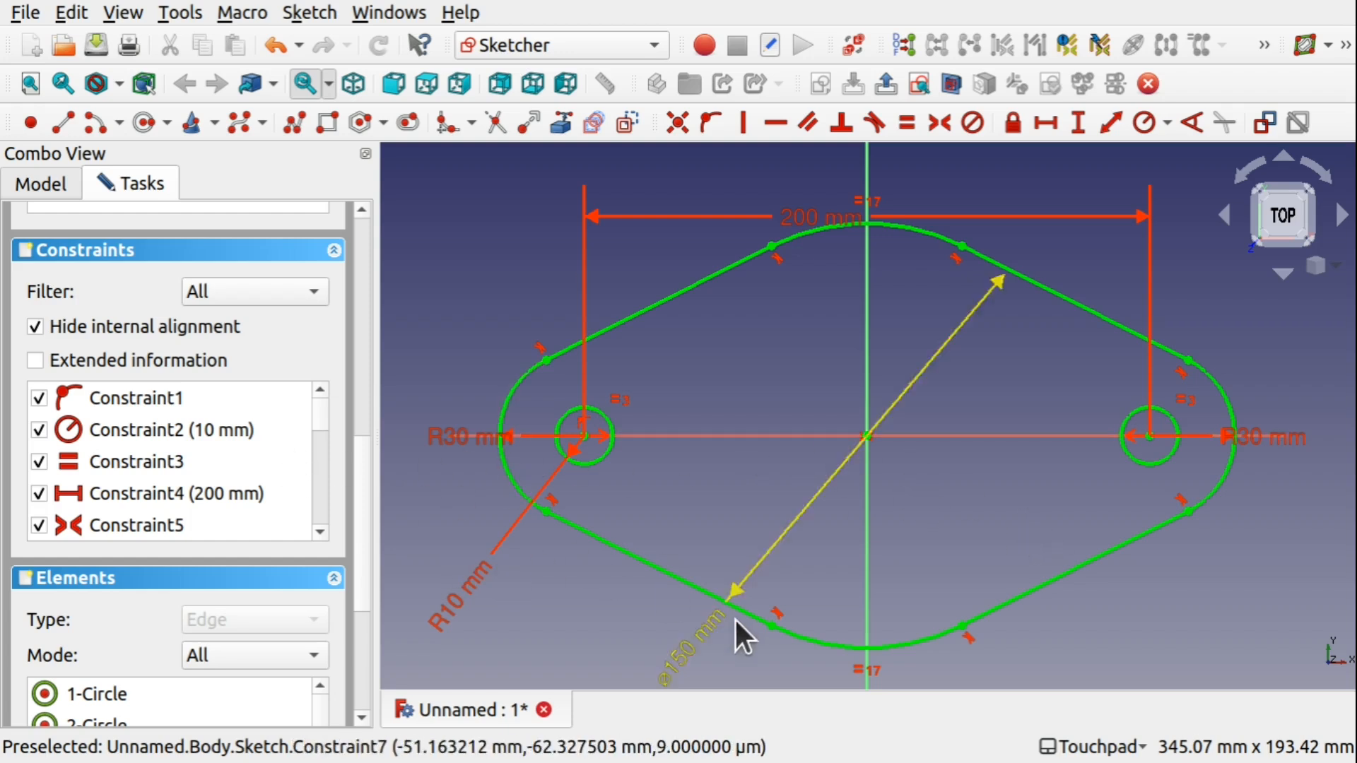
# - Reposition the 150 mm diameter and 10 mm radius dimensions inside the outline and close the sketch
pyautogui.moveTo(710, 625); pyautogui.dragTo(1036, 492)
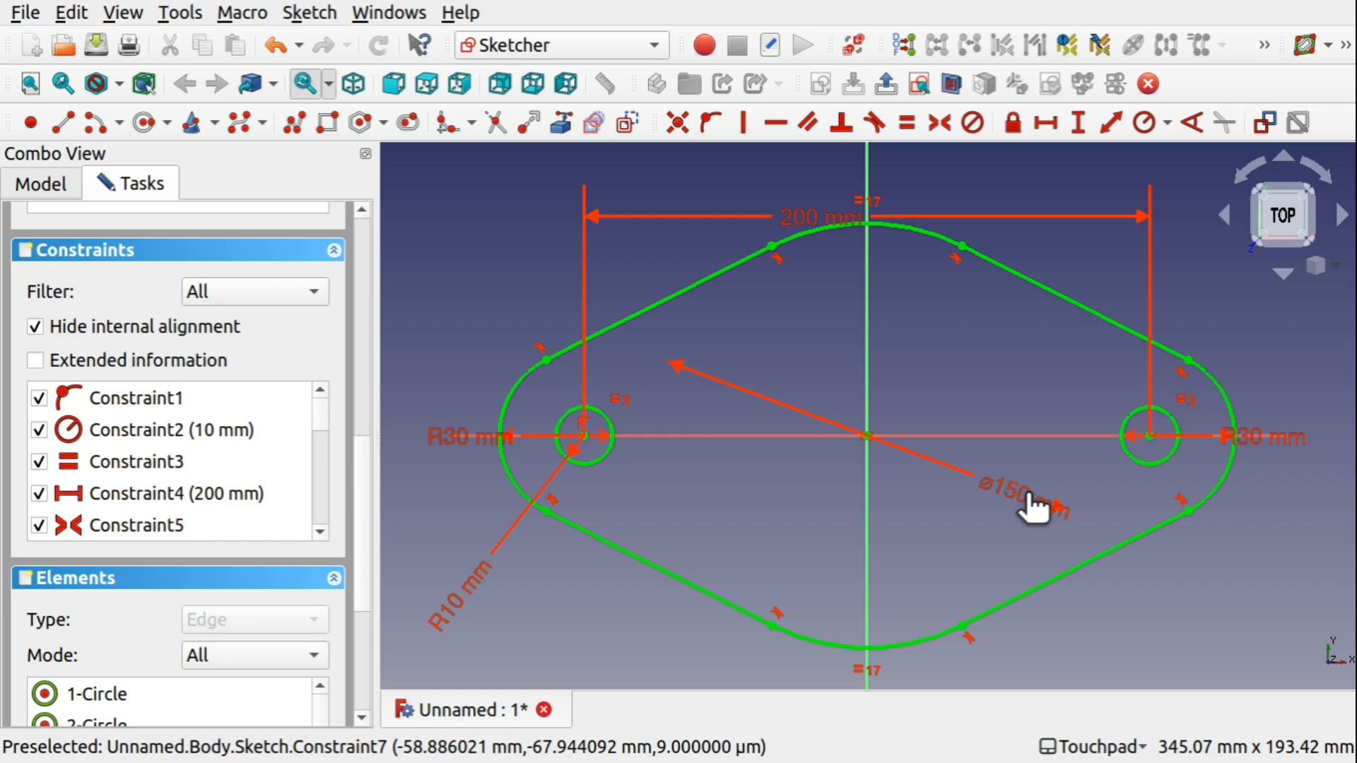
pyautogui.moveTo(445, 596); pyautogui.dragTo(786, 543)
pyautogui.click(366, 320)
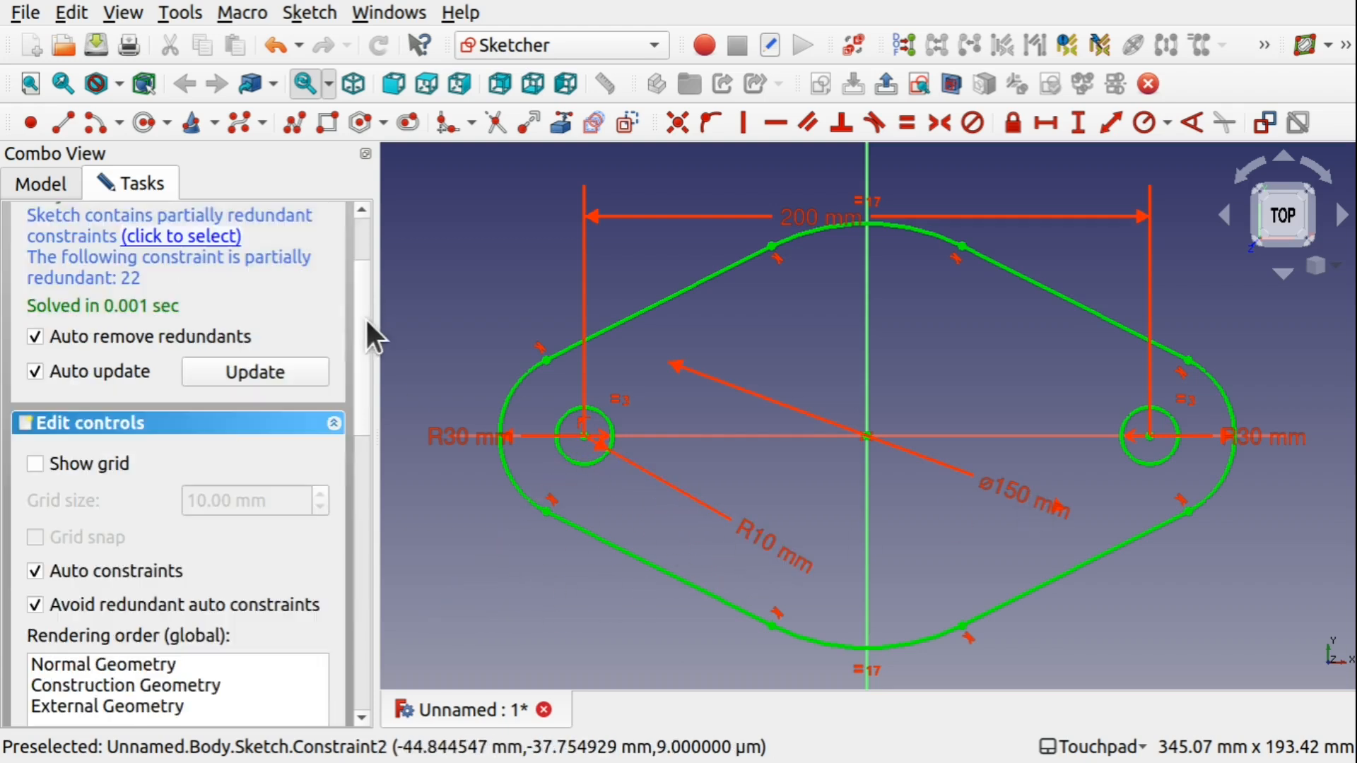
pyautogui.moveTo(366, 320); pyautogui.dragTo(371, 255)
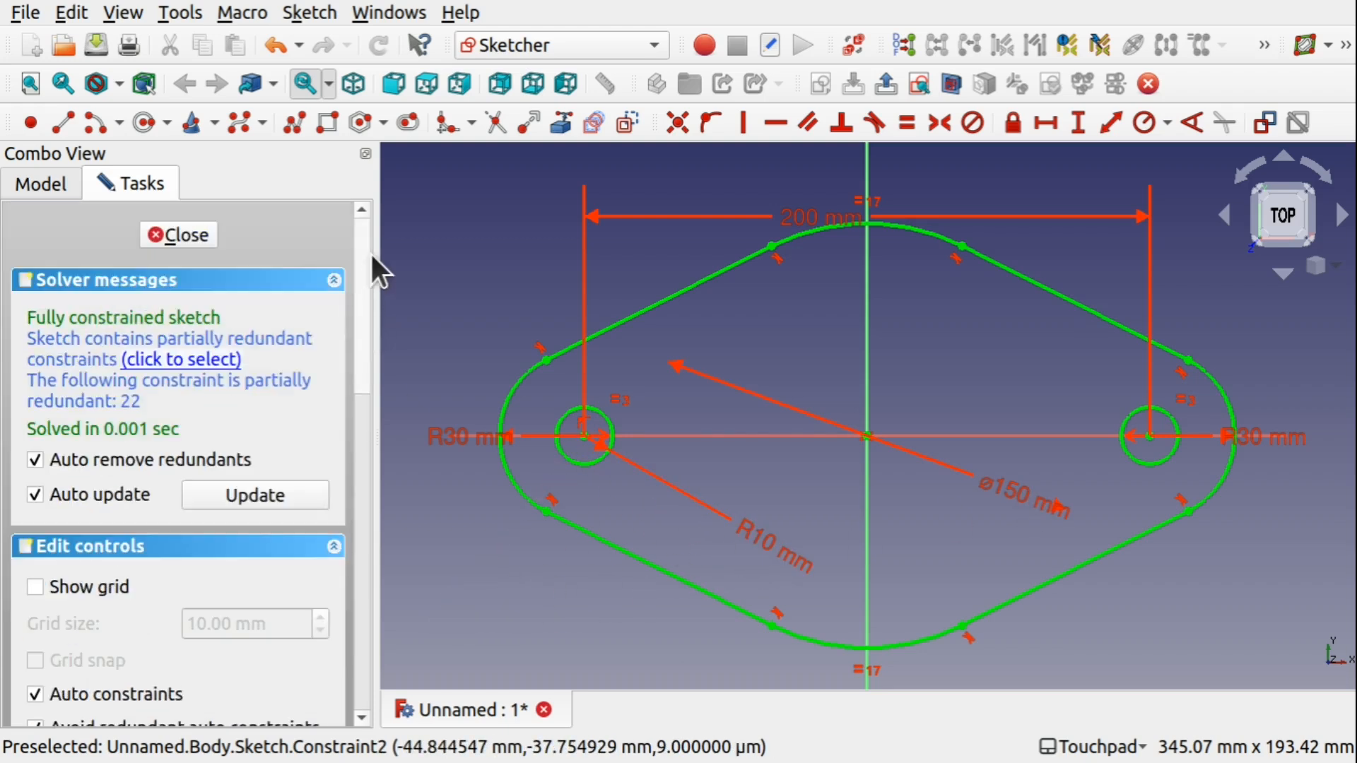
pyautogui.click(179, 235)
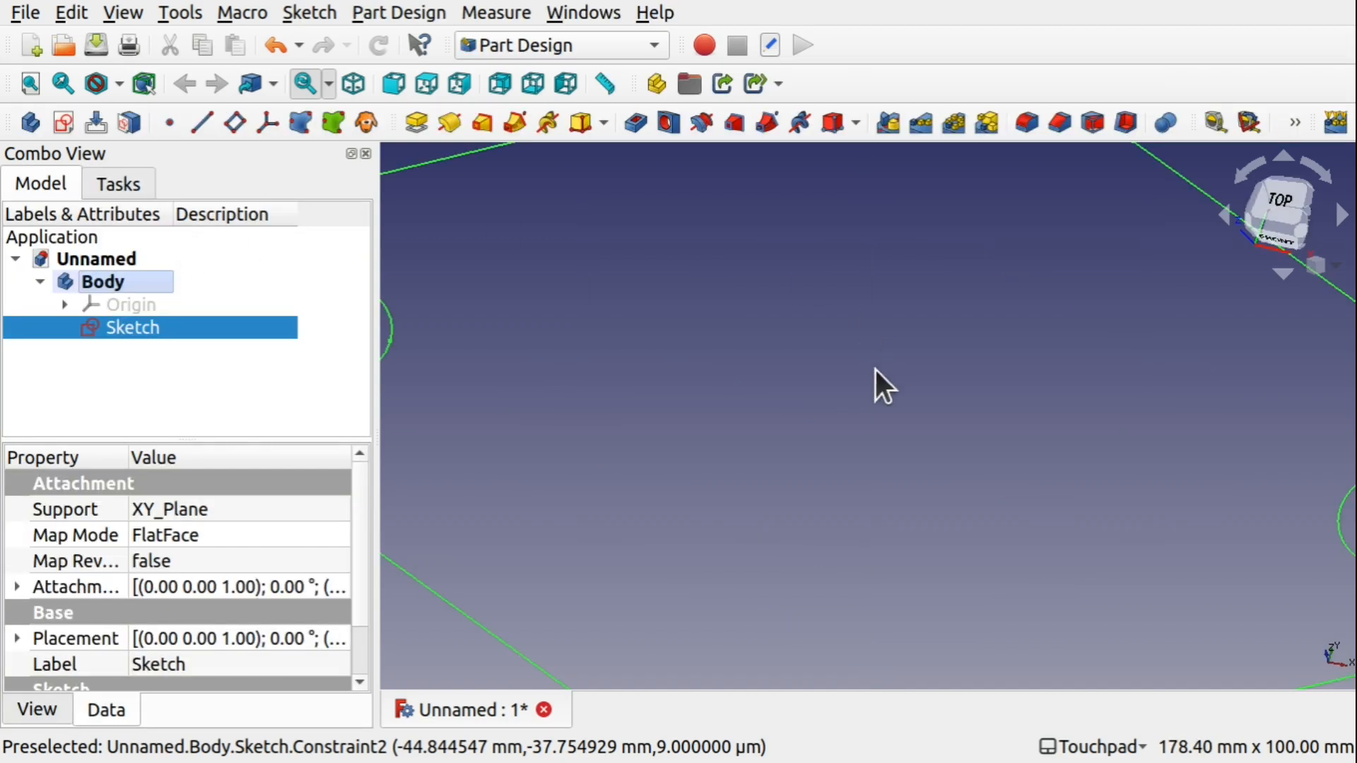
# - Pad the closed sketch to a length of 20 mm
pyautogui.scroll(-5, 875, 370)
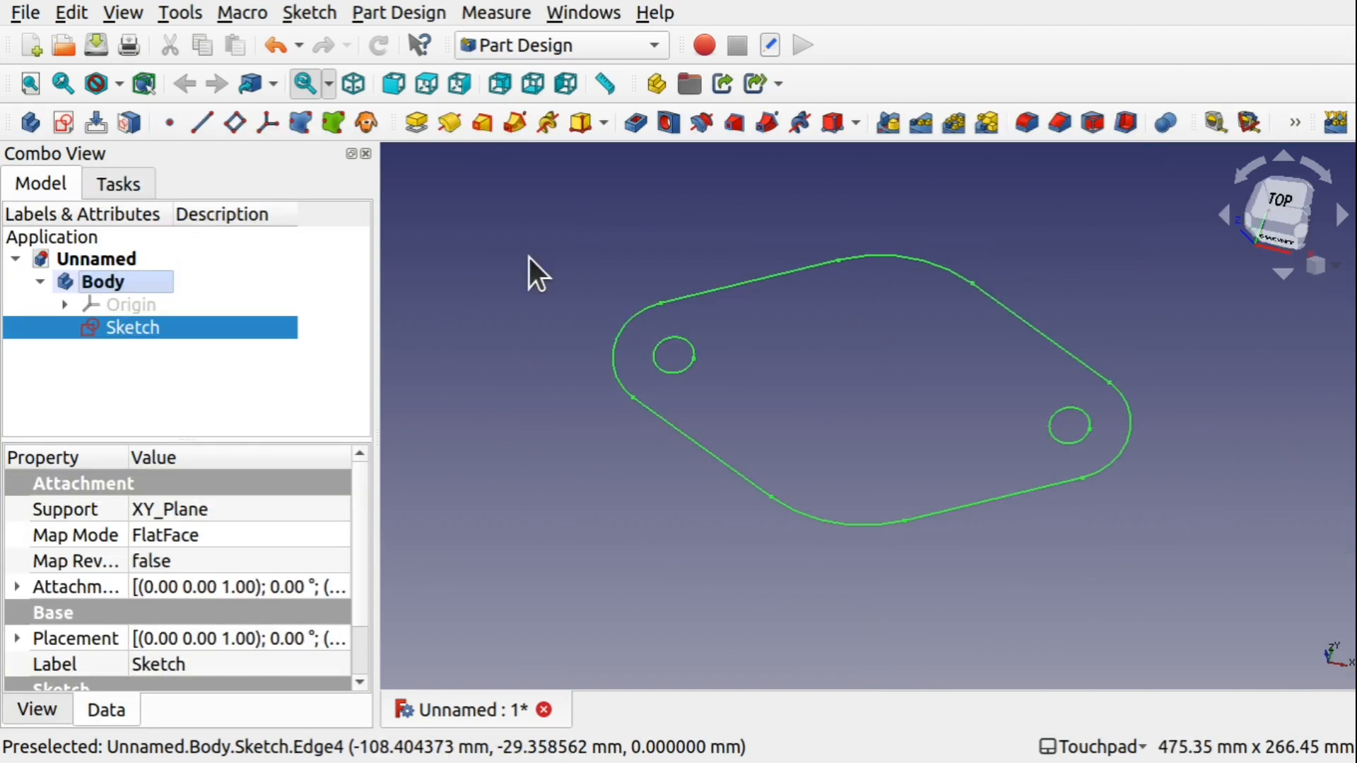
pyautogui.click(416, 123)
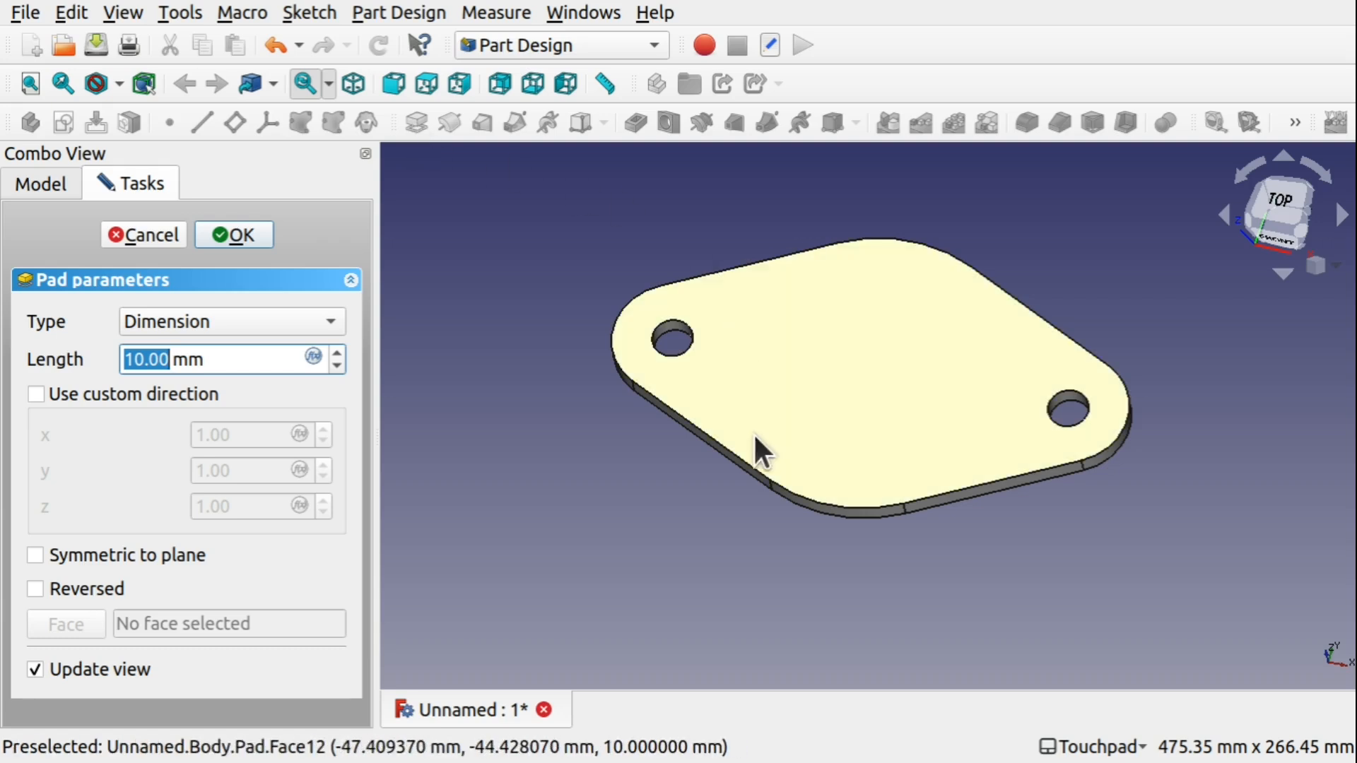
pyautogui.keyDown('alt'); pyautogui.moveTo(922, 448); pyautogui.dragTo(931, 480); pyautogui.keyUp('alt')
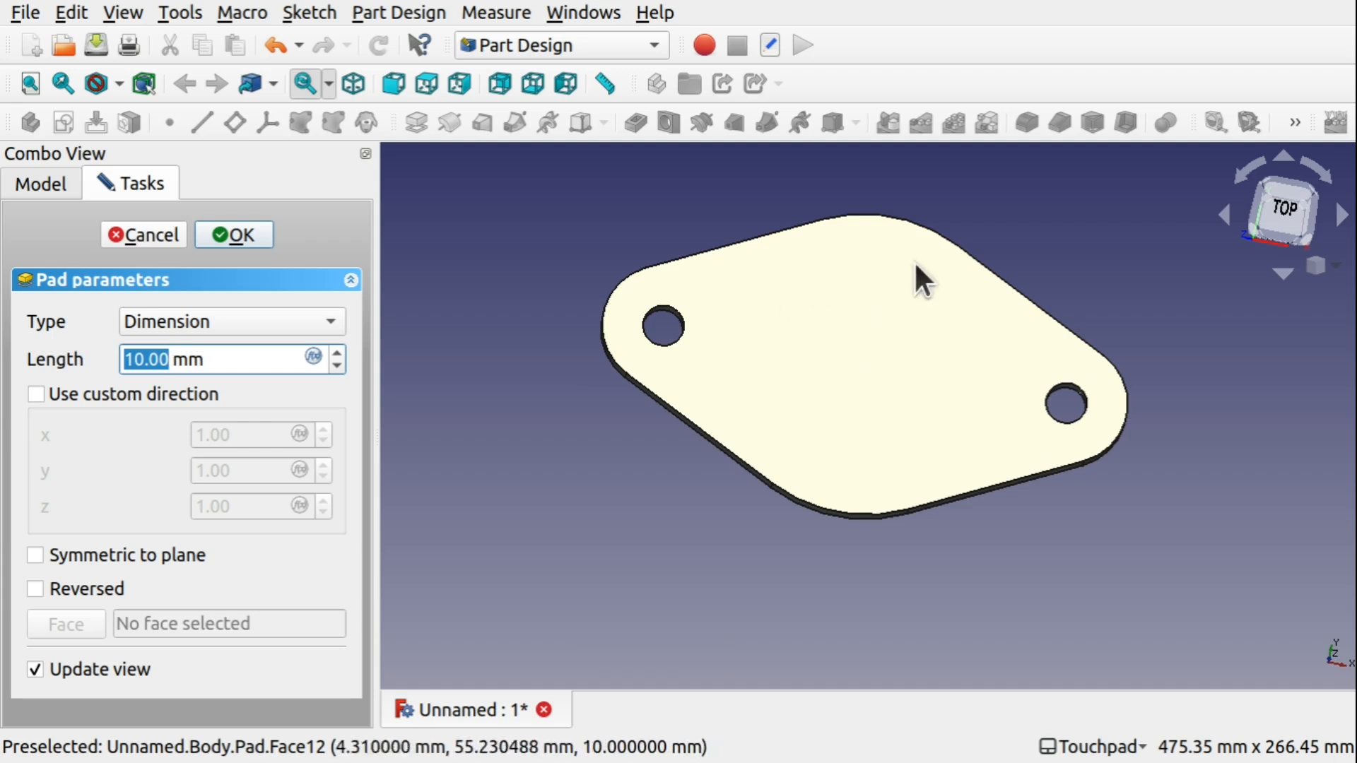
pyautogui.keyDown('alt'); pyautogui.moveTo(835, 455); pyautogui.dragTo(825, 400); pyautogui.keyUp('alt')
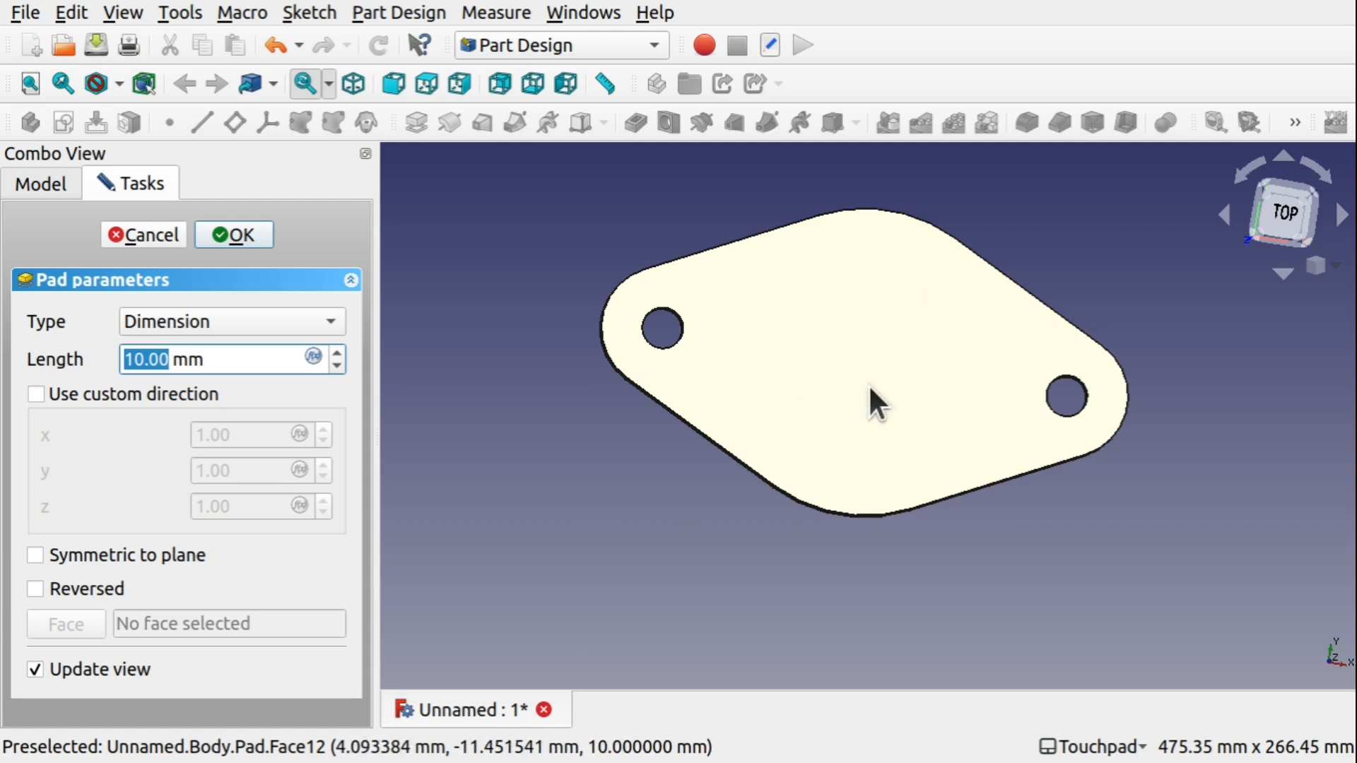
pyautogui.keyDown('alt'); pyautogui.moveTo(868, 384); pyautogui.dragTo(763, 425); pyautogui.keyUp('alt')
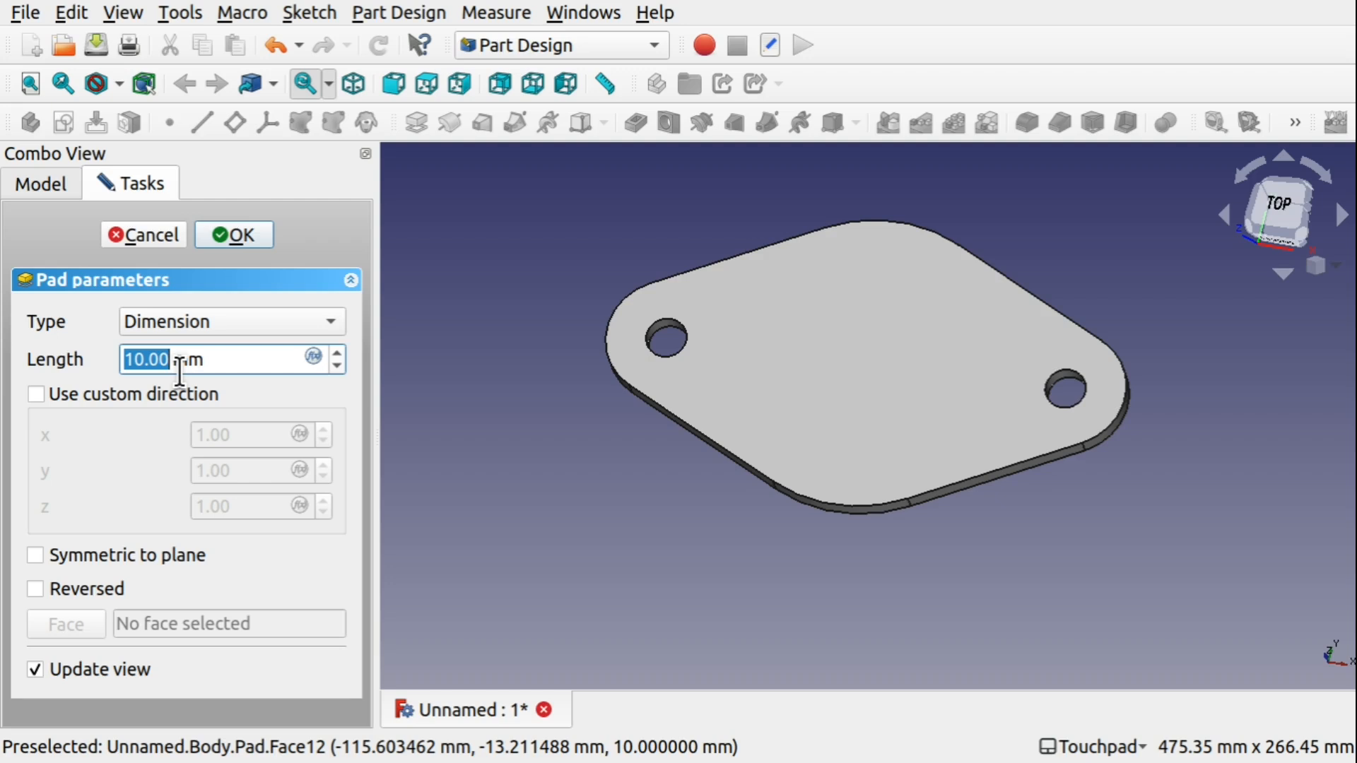
pyautogui.write('20')
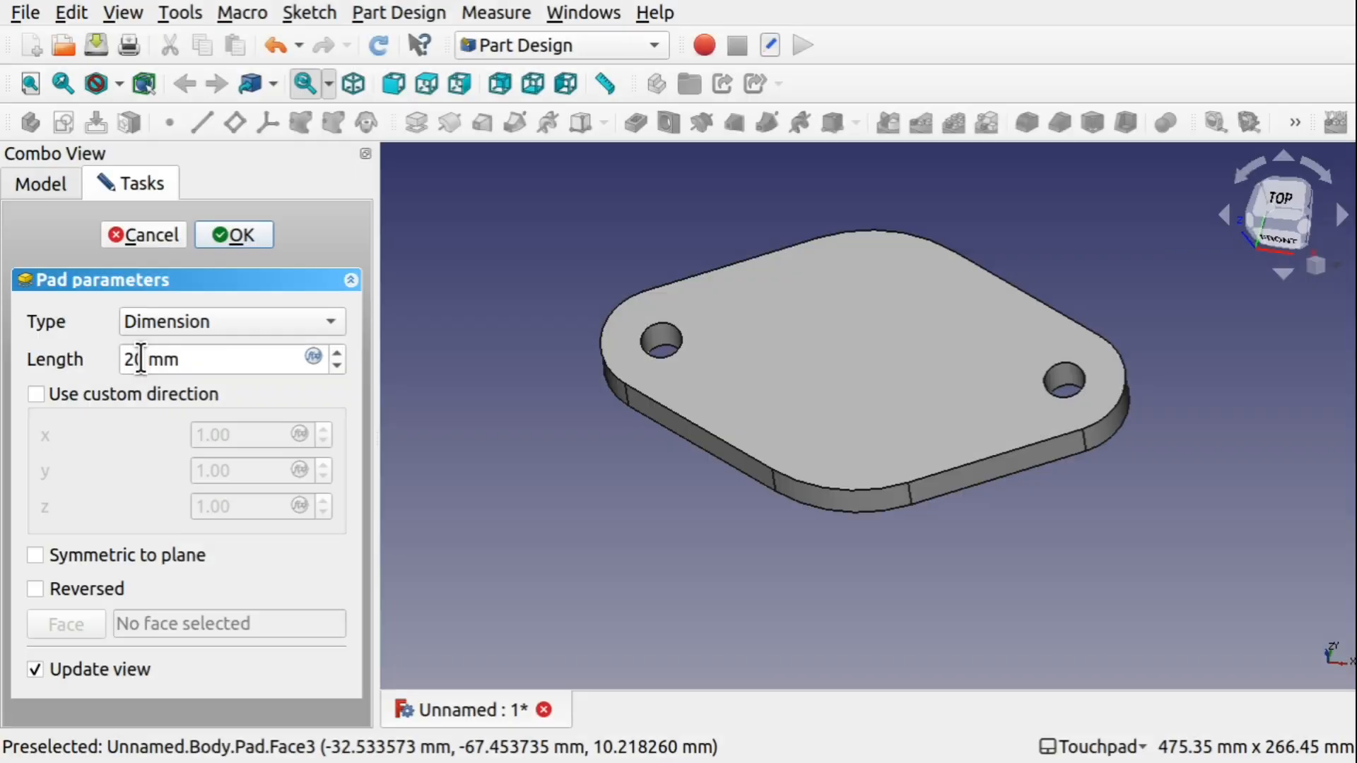
pyautogui.click(233, 235)
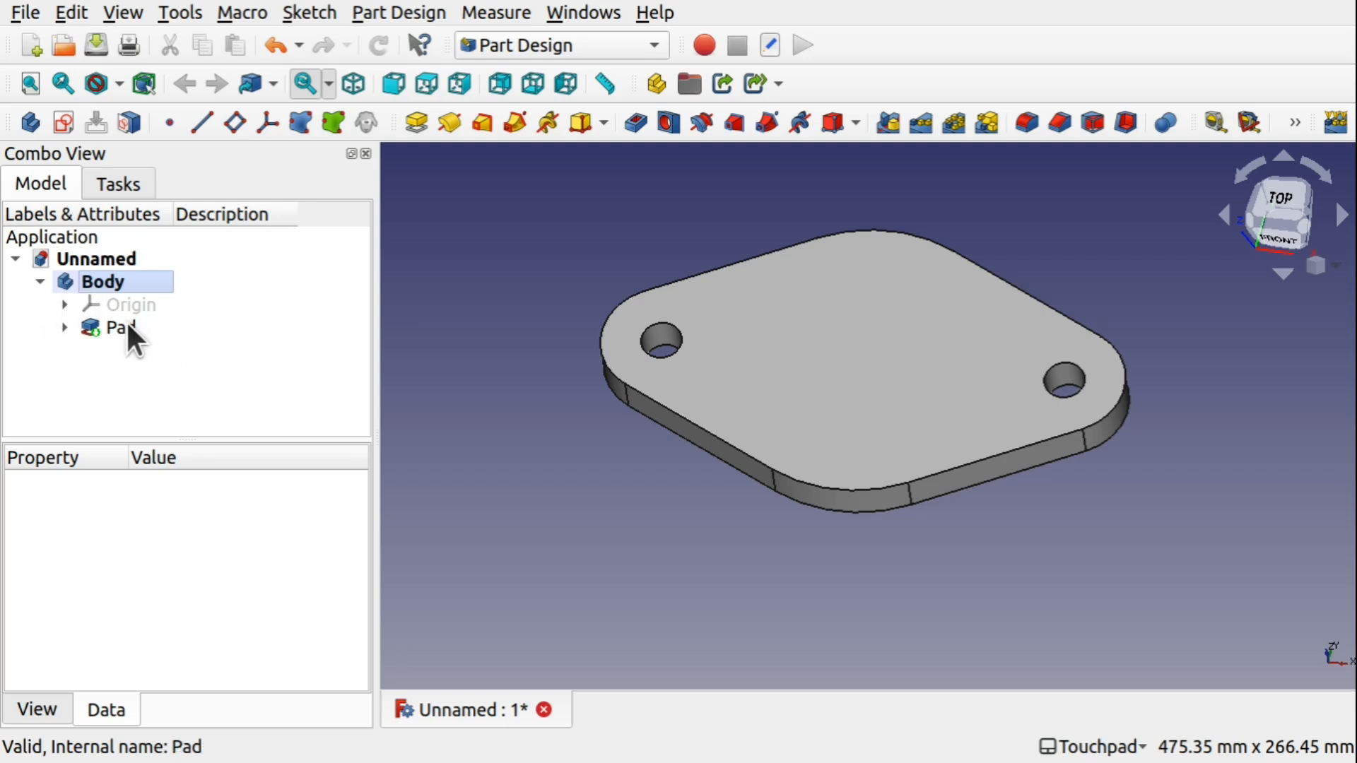
# - Make the sketch nested under the Pad visible and view it on the underside of the plate
pyautogui.click(64, 328)
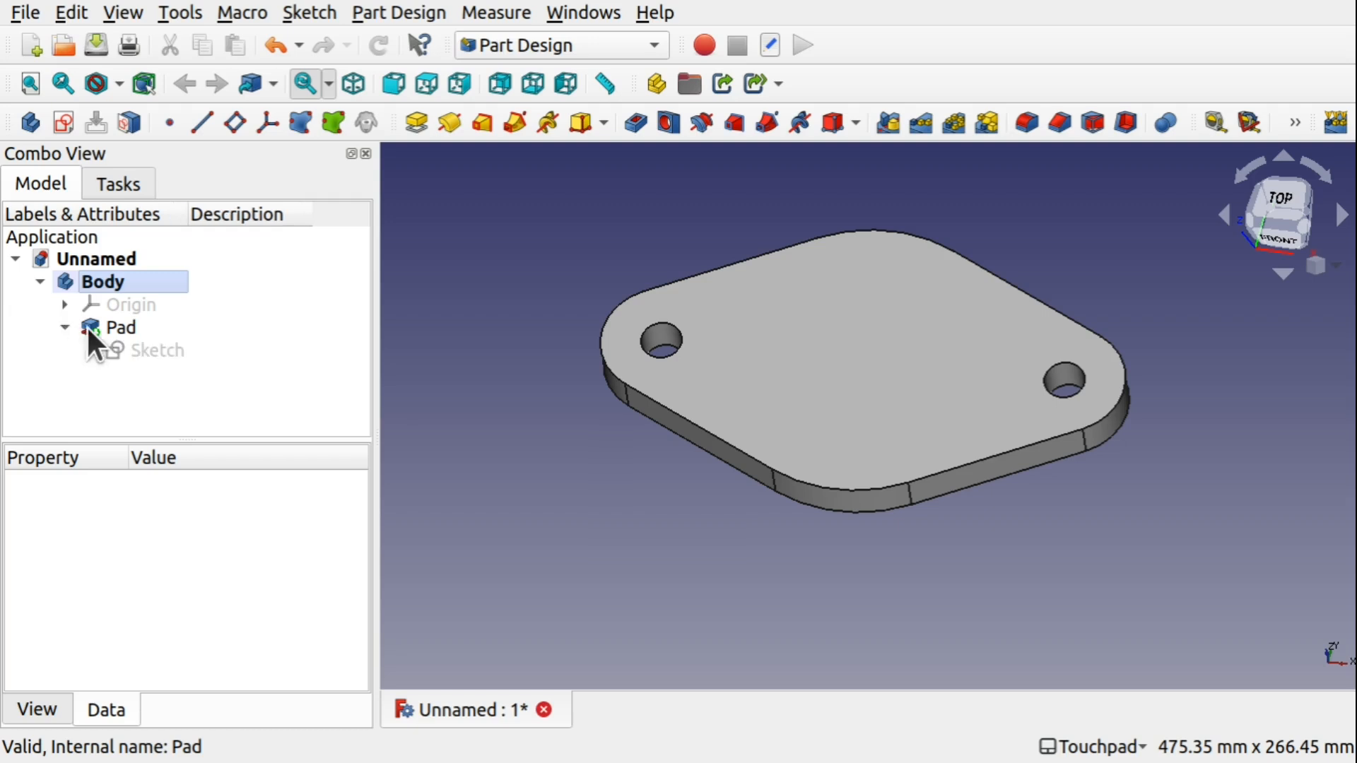
pyautogui.click(137, 352)
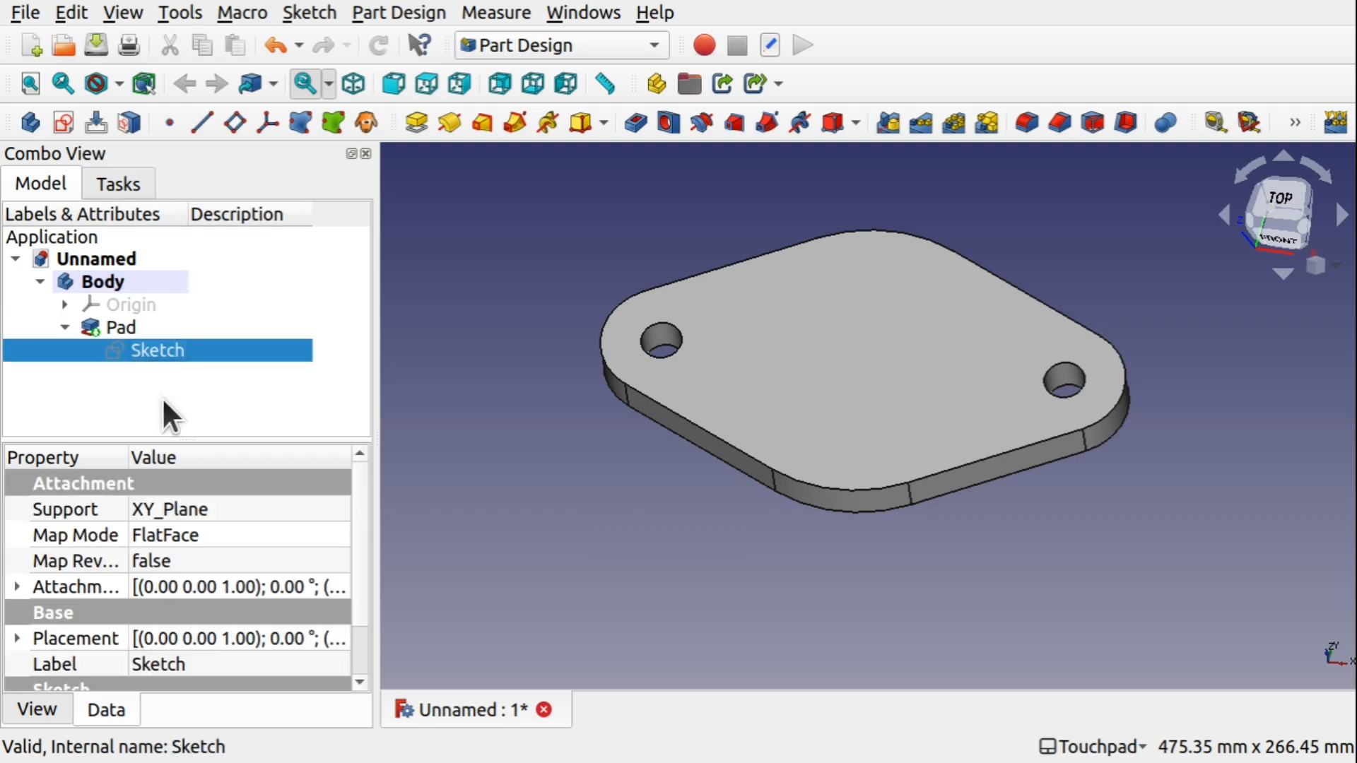
pyautogui.click(79, 368)
pyautogui.click(159, 345)
pyautogui.press('space')
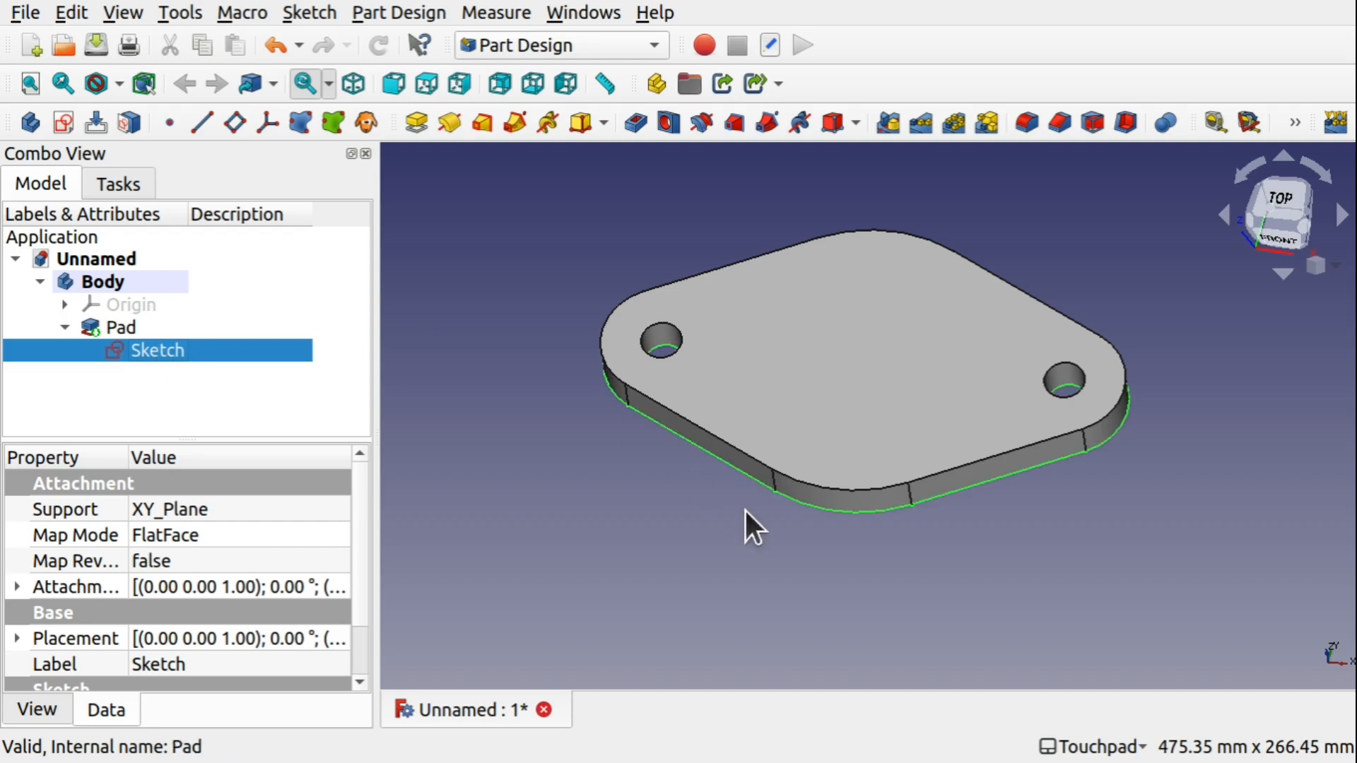
pyautogui.keyDown('shift'); pyautogui.moveTo(808, 503); pyautogui.dragTo(881, 255); pyautogui.keyUp('shift')
pyautogui.moveTo(604, 548)
pyautogui.keyDown('shift'); pyautogui.mouseDown()
pyautogui.moveTo(842, 433)
pyautogui.moveTo(763, 539)
pyautogui.moveTo(728, 424)
pyautogui.moveTo(897, 460)
pyautogui.moveTo(885, 521)
pyautogui.moveTo(939, 469)
pyautogui.moveTo(930, 493)
pyautogui.mouseUp(); pyautogui.keyUp('shift')
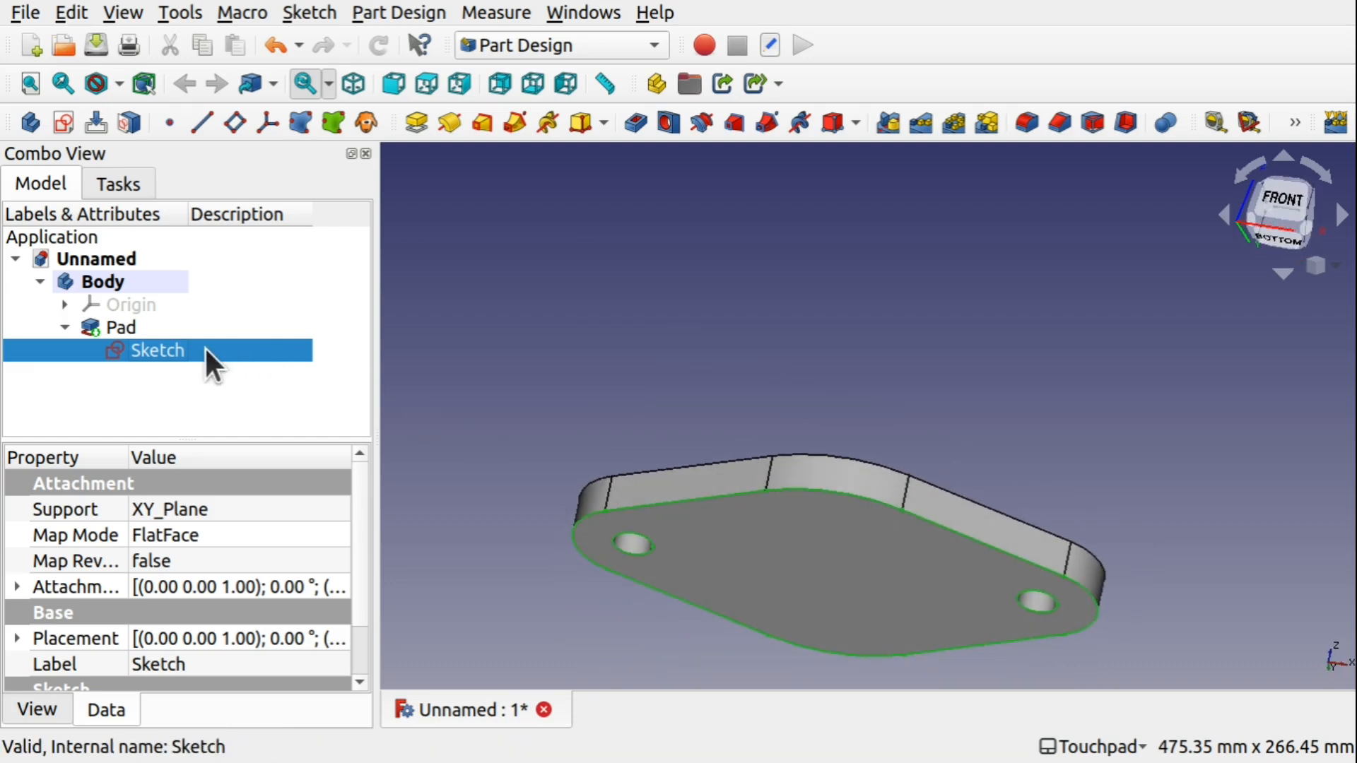
# - Set the sketch's line width to 4 in its view properties, inspect the outline from below and clear the selection
pyautogui.click(37, 710)
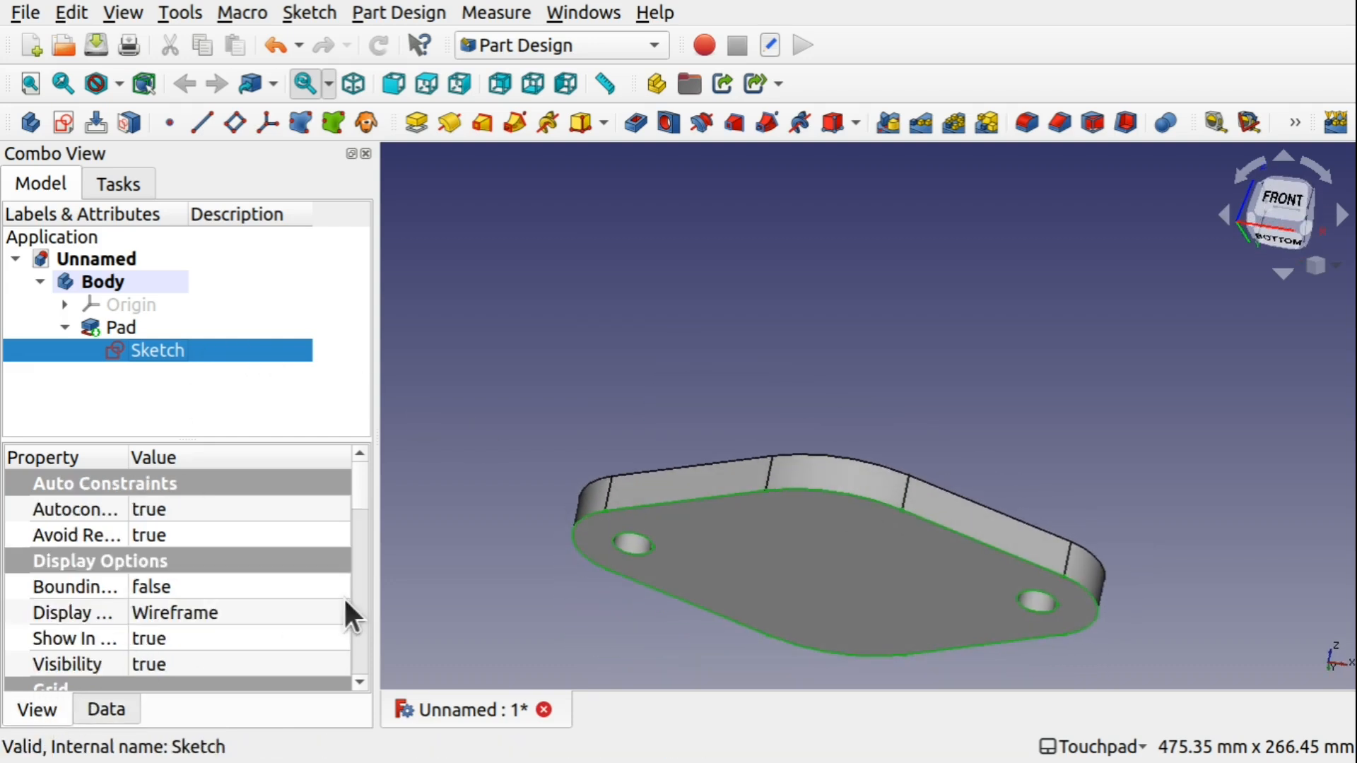
pyautogui.moveTo(366, 499); pyautogui.dragTo(366, 603)
pyautogui.click(249, 538)
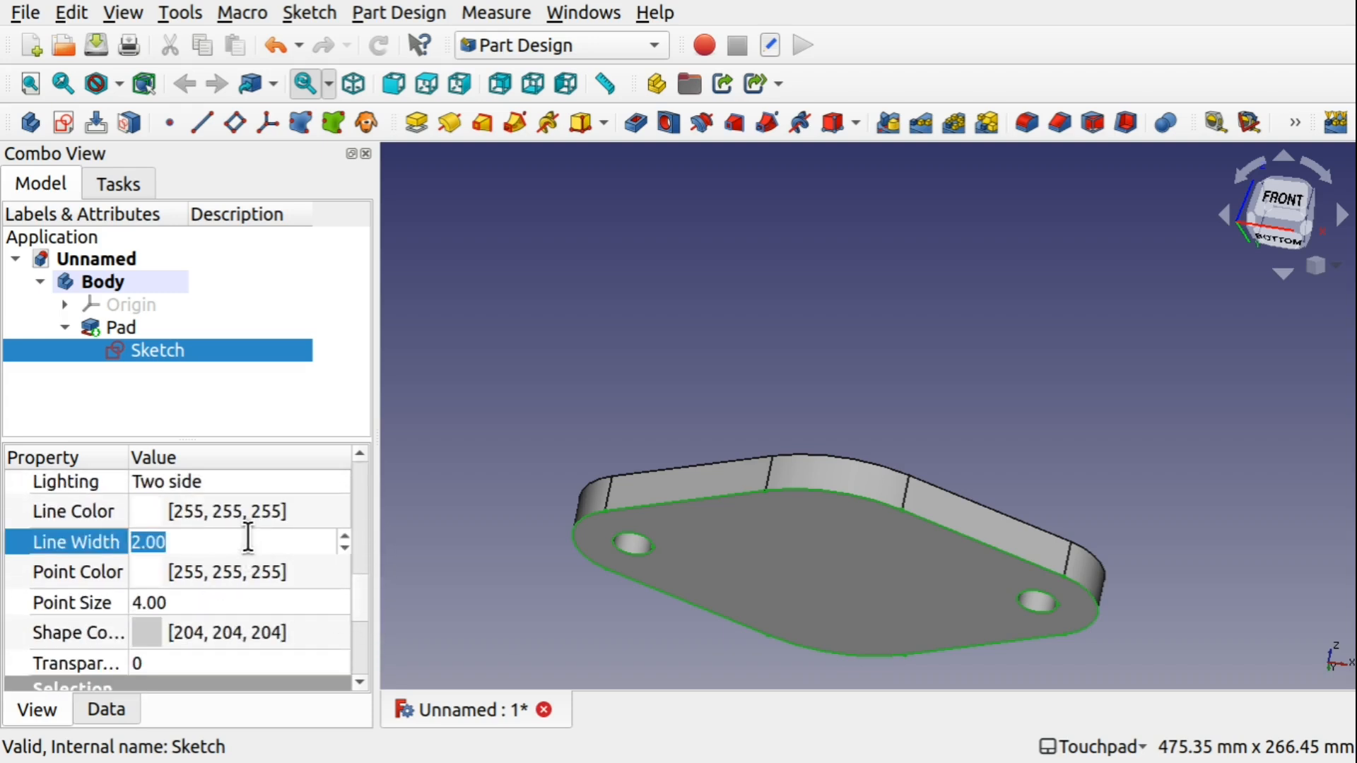
pyautogui.press('Up')
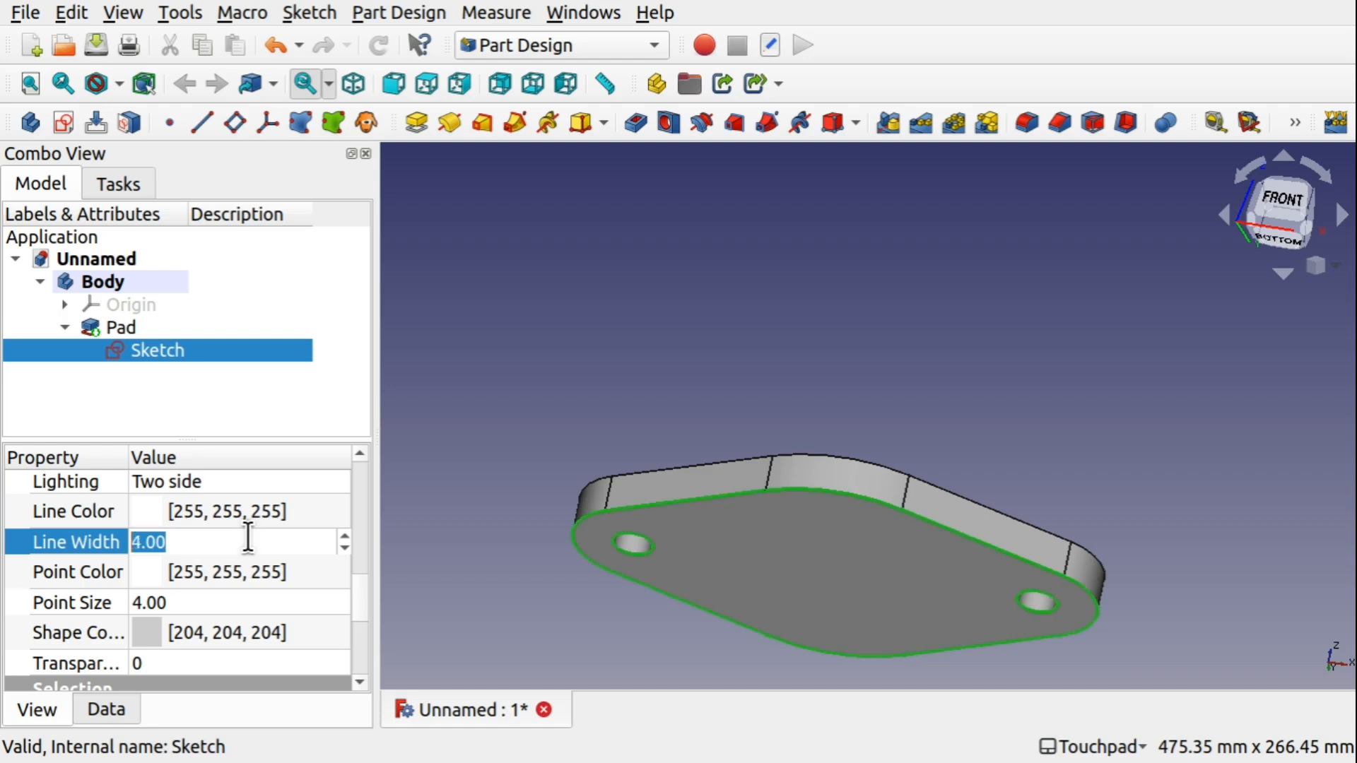
pyautogui.keyDown('shift'); pyautogui.moveTo(1089, 425); pyautogui.dragTo(1082, 472); pyautogui.keyUp('shift')
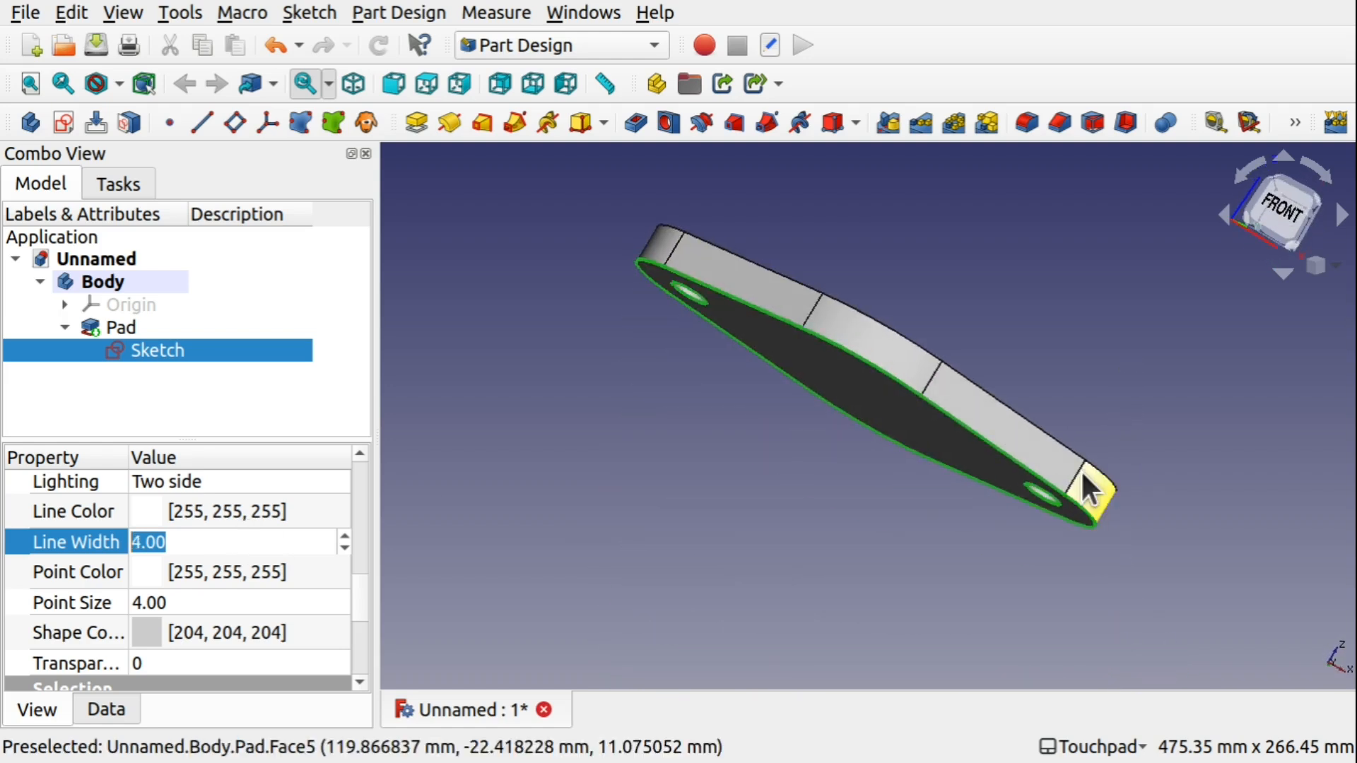
pyautogui.keyDown('shift'); pyautogui.moveTo(868, 410); pyautogui.dragTo(1025, 286); pyautogui.keyUp('shift')
pyautogui.click(1138, 320)
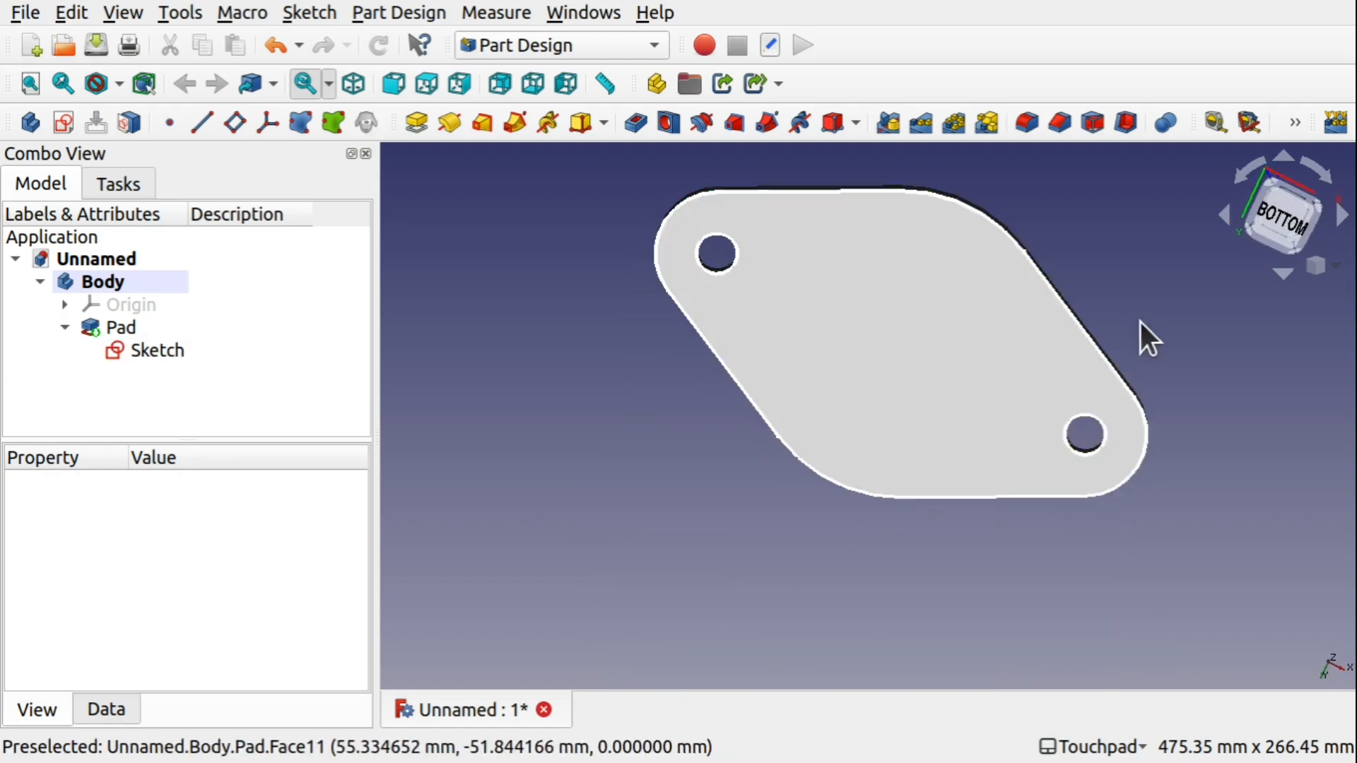
# - Reopen the sketch nested under the Pad and draw a circle about 57 mm in radius centred on the origin
pyautogui.moveTo(1139, 321)
pyautogui.keyDown('shift'); pyautogui.mouseDown()
pyautogui.moveTo(1082, 251)
pyautogui.moveTo(1039, 297)
pyautogui.mouseUp(); pyautogui.keyUp('shift')
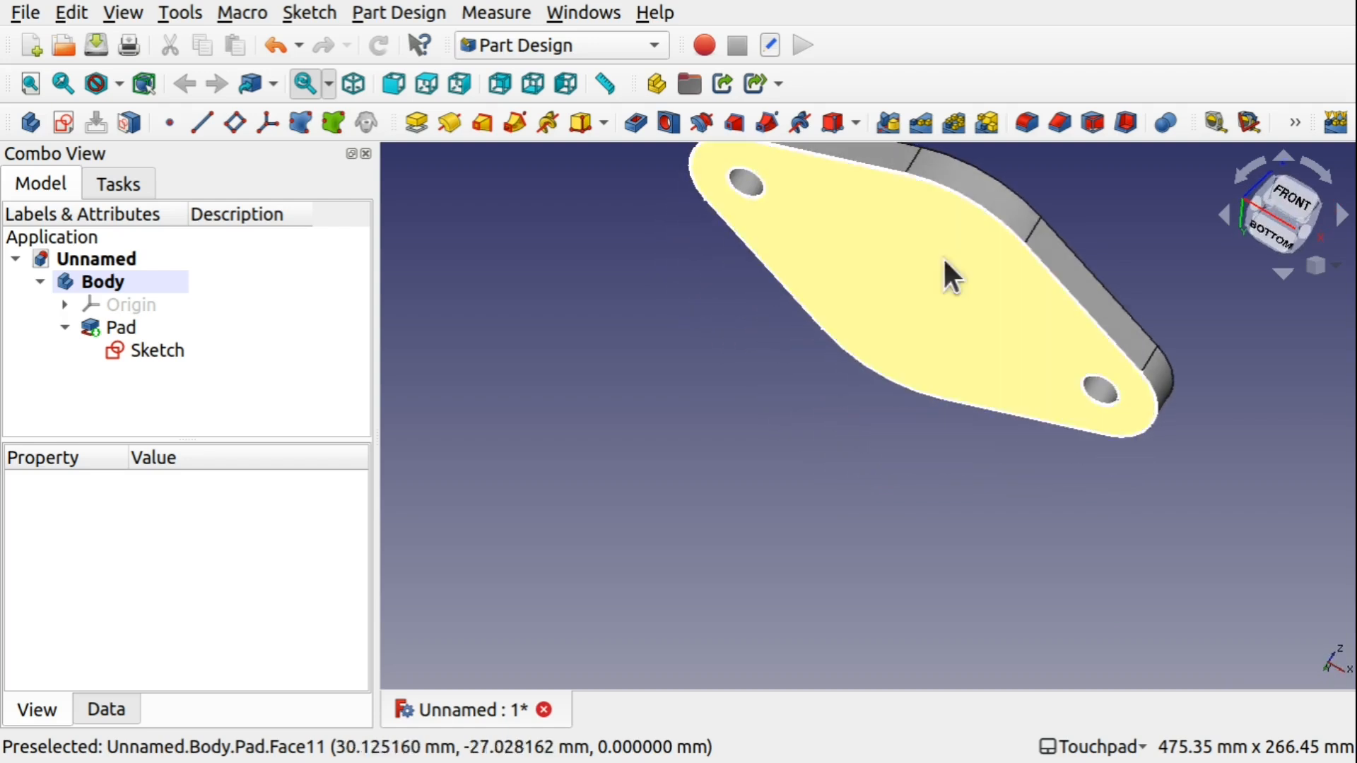
pyautogui.keyDown('shift'); pyautogui.moveTo(1095, 223); pyautogui.dragTo(970, 360); pyautogui.keyUp('shift')
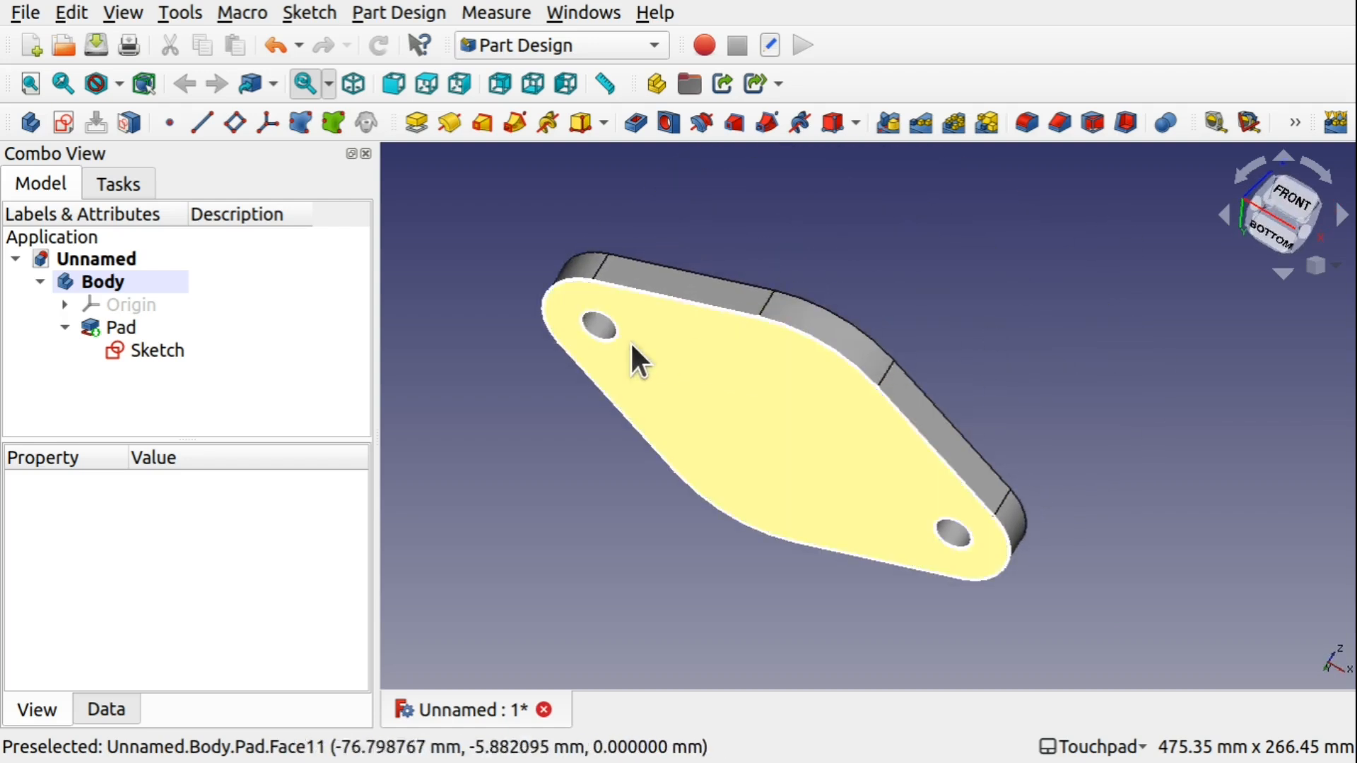
pyautogui.keyDown('alt'); pyautogui.moveTo(897, 266); pyautogui.dragTo(815, 352); pyautogui.keyUp('alt')
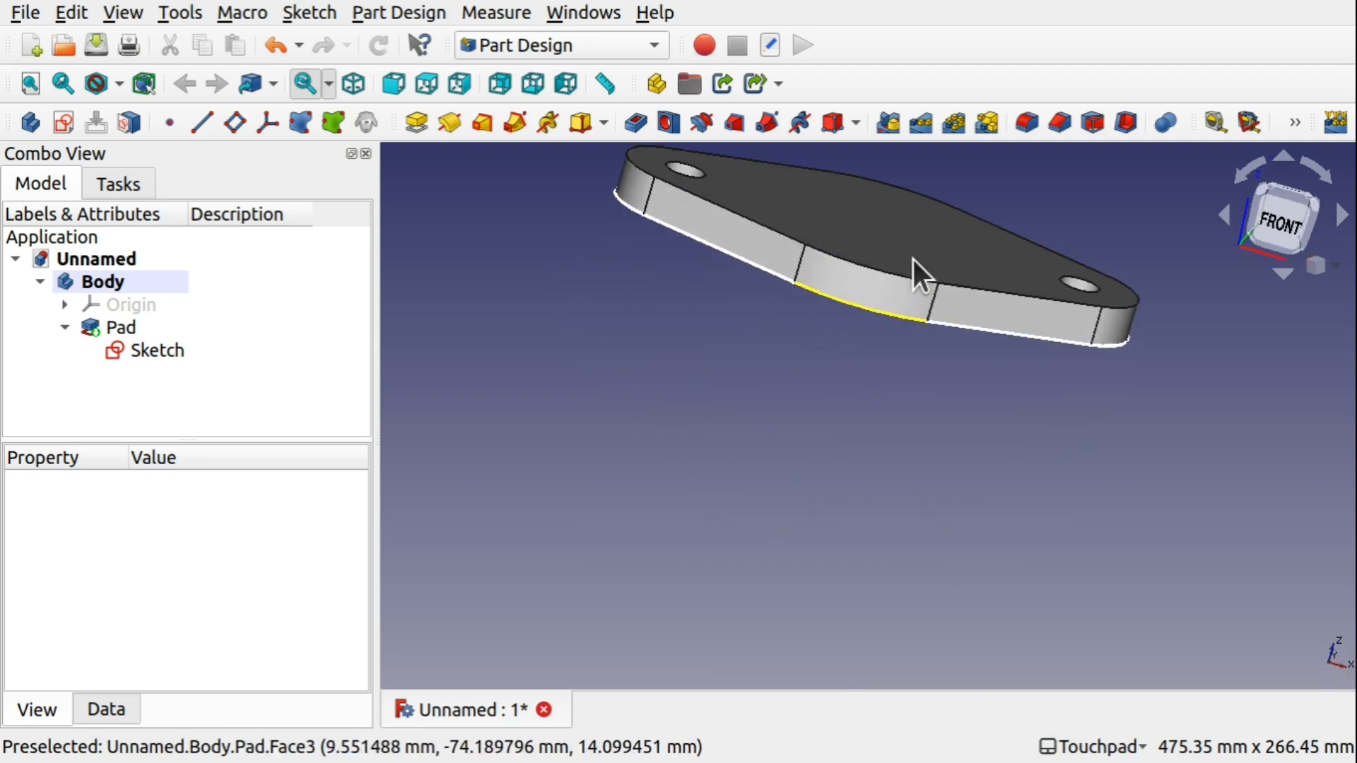
pyautogui.keyDown('shift'); pyautogui.moveTo(940, 237); pyautogui.dragTo(655, 340); pyautogui.keyUp('shift')
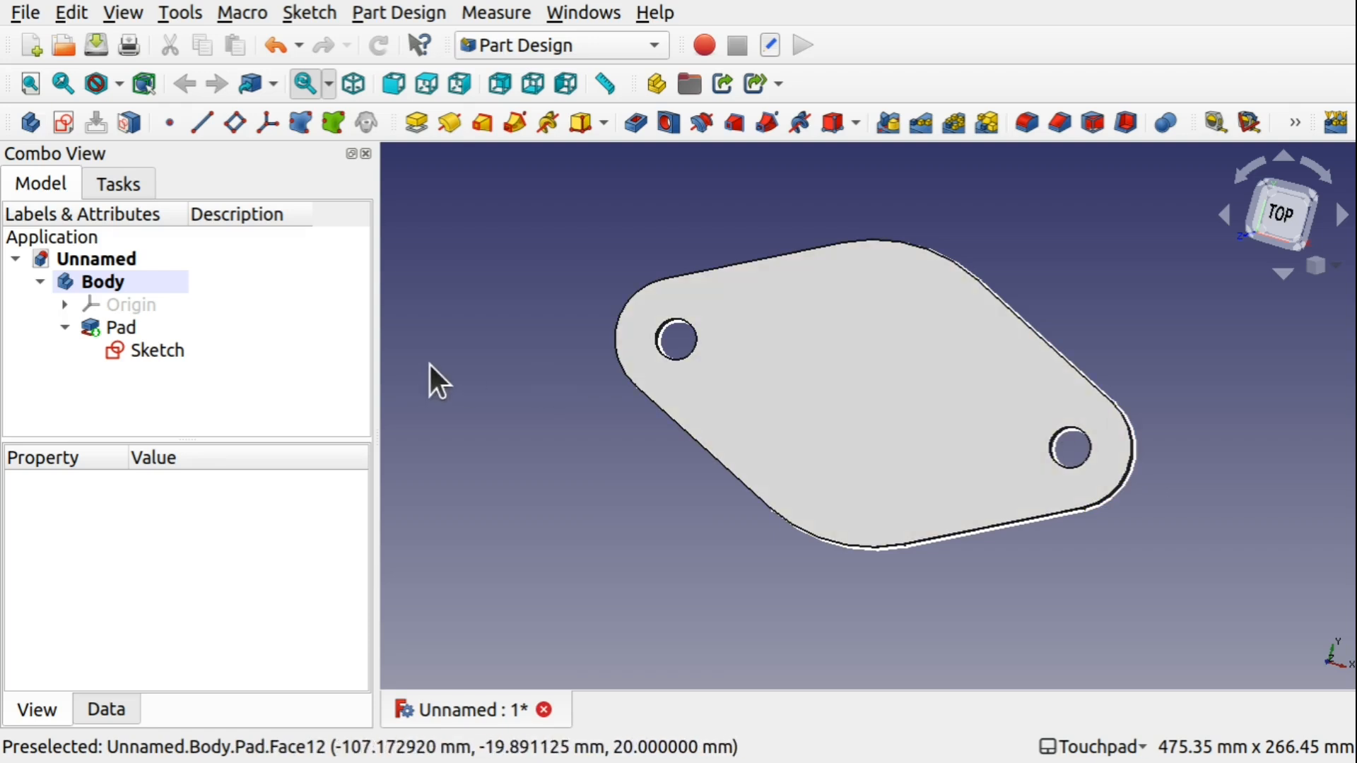
pyautogui.doubleClick(164, 350)
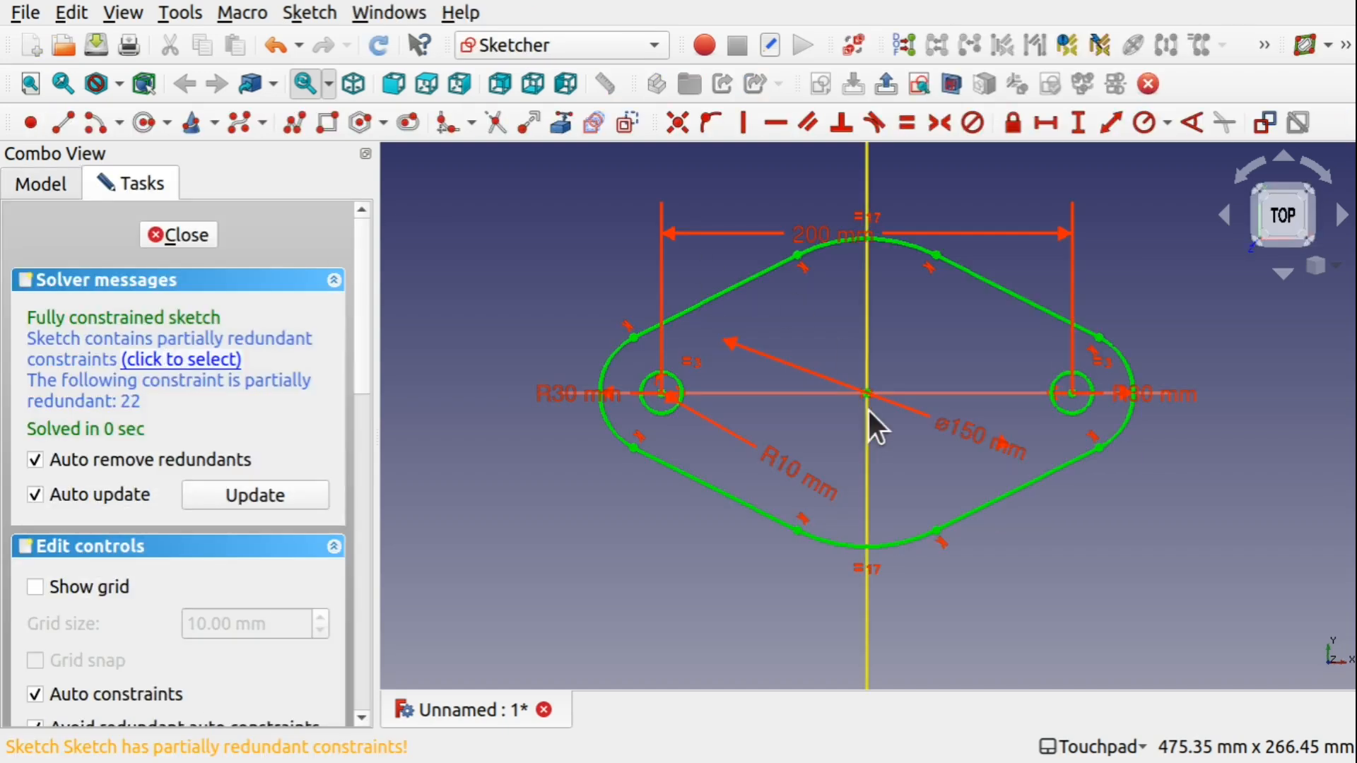
pyautogui.click(145, 128)
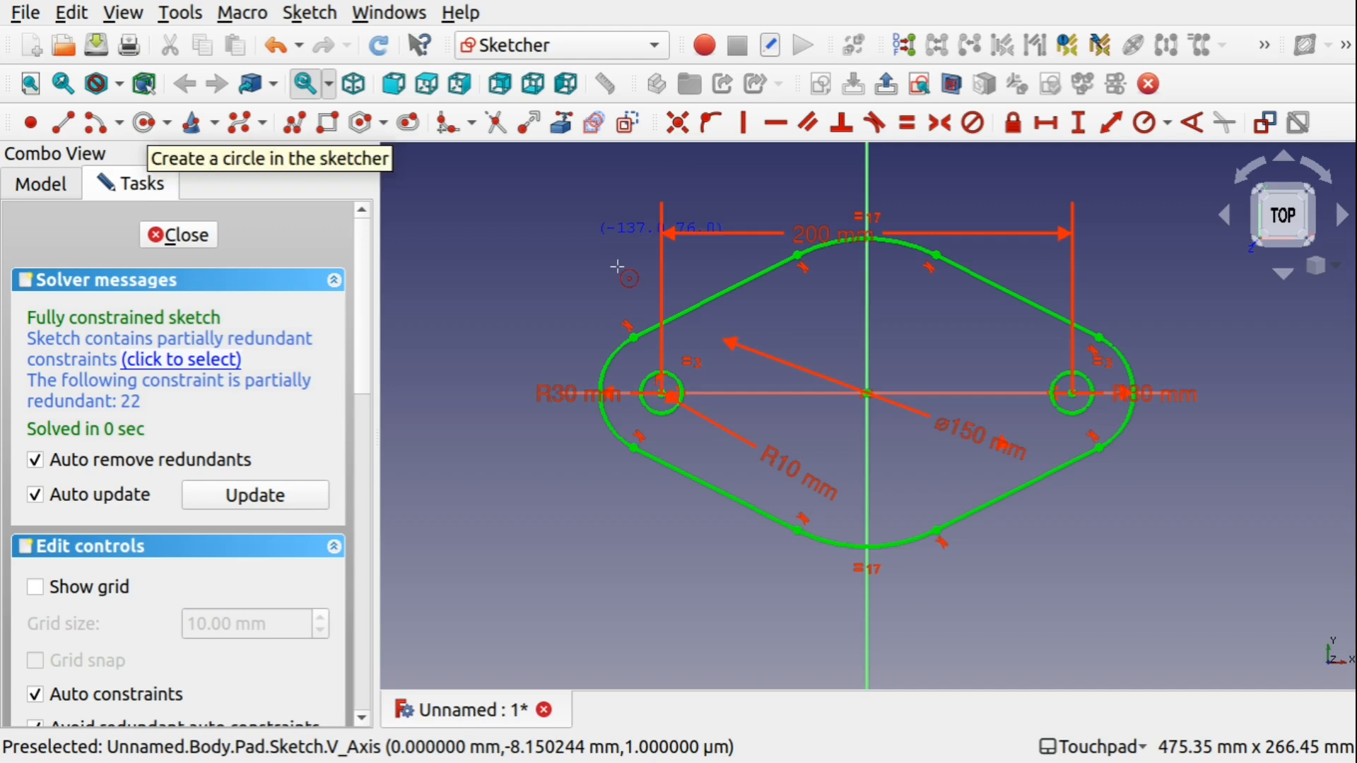
pyautogui.click(868, 393)
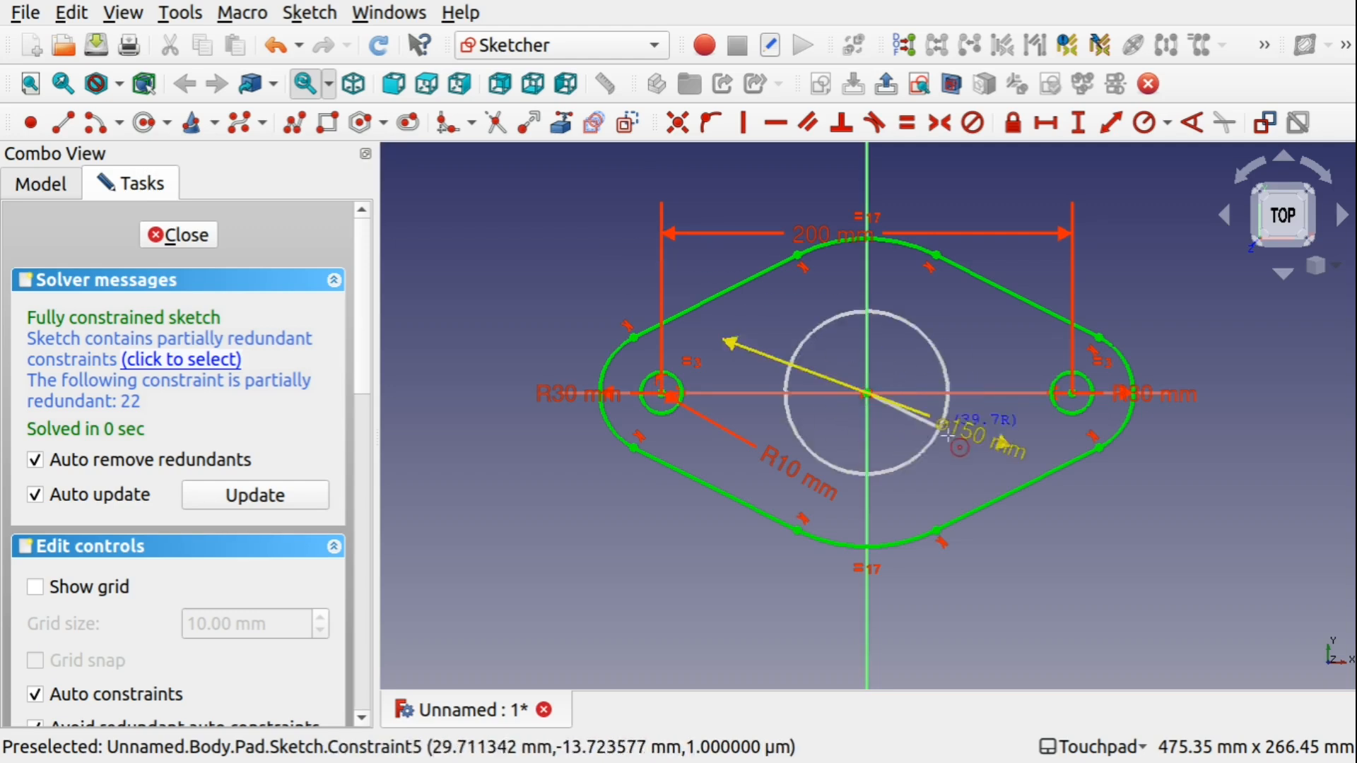
pyautogui.click(968, 456)
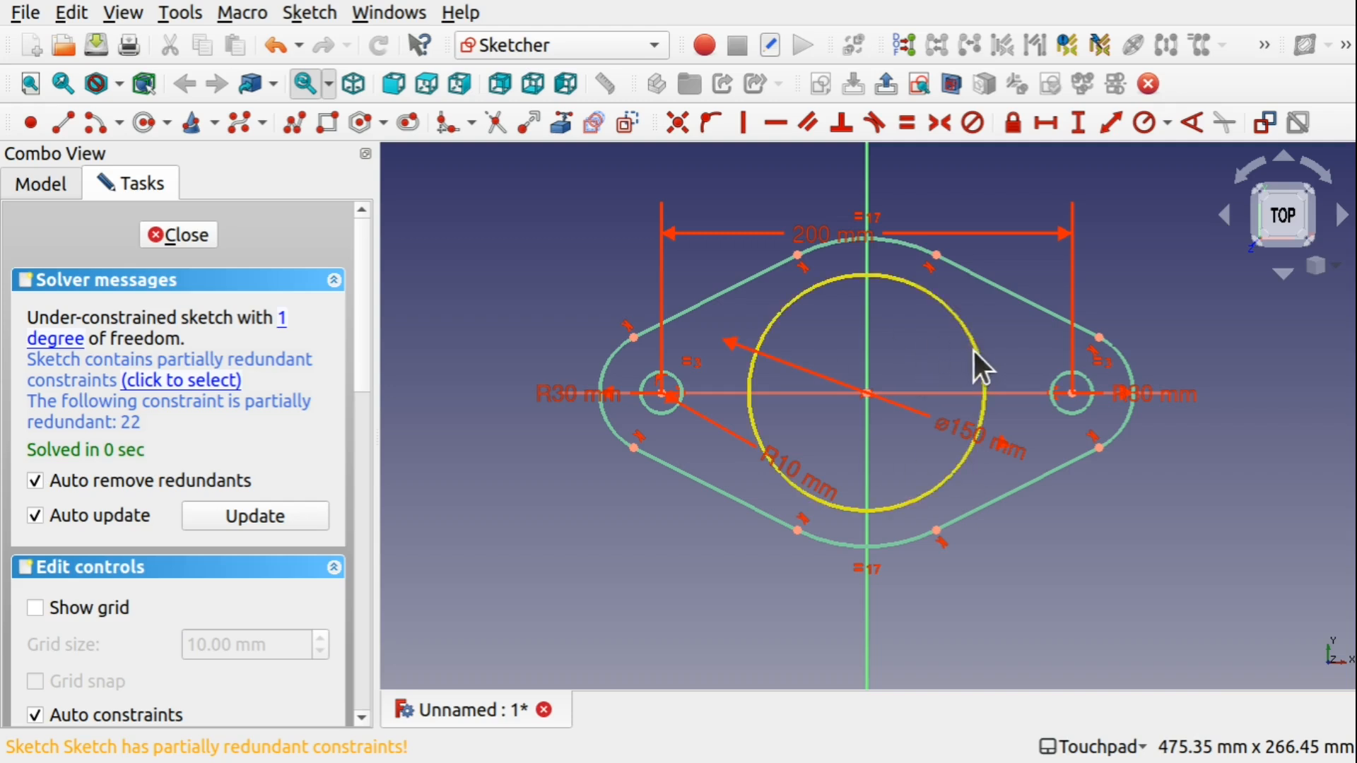
# - Constrain the central circle's radius to 50 mm and close the sketch
pyautogui.click(986, 368)
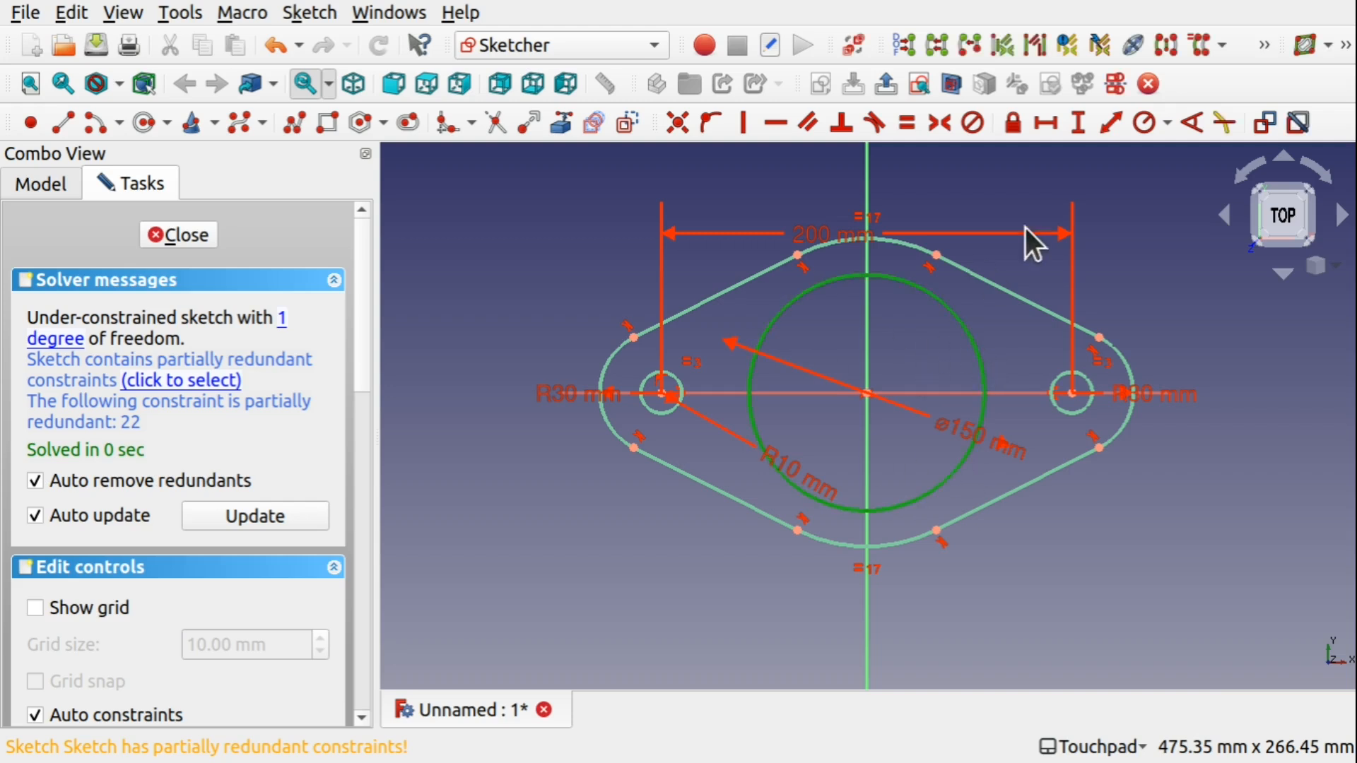
pyautogui.click(1146, 128)
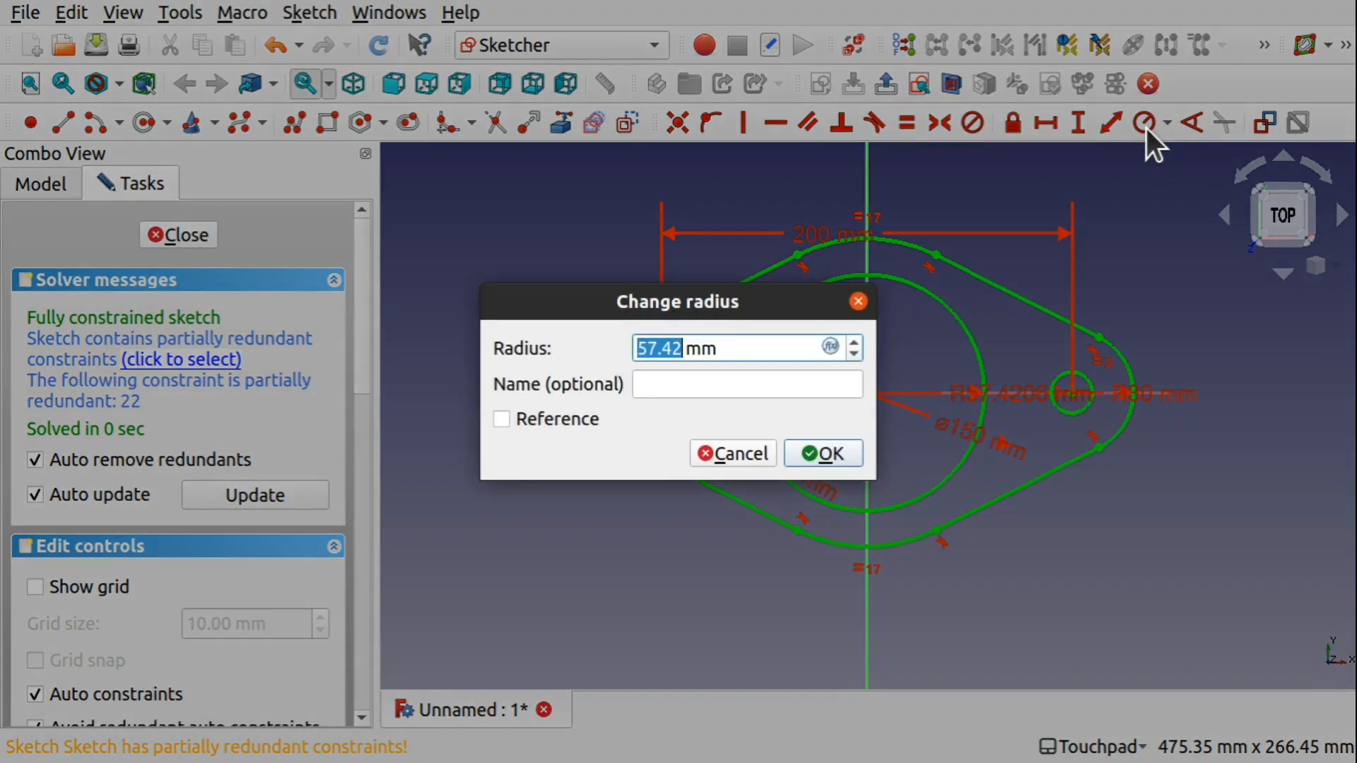
pyautogui.write('50')
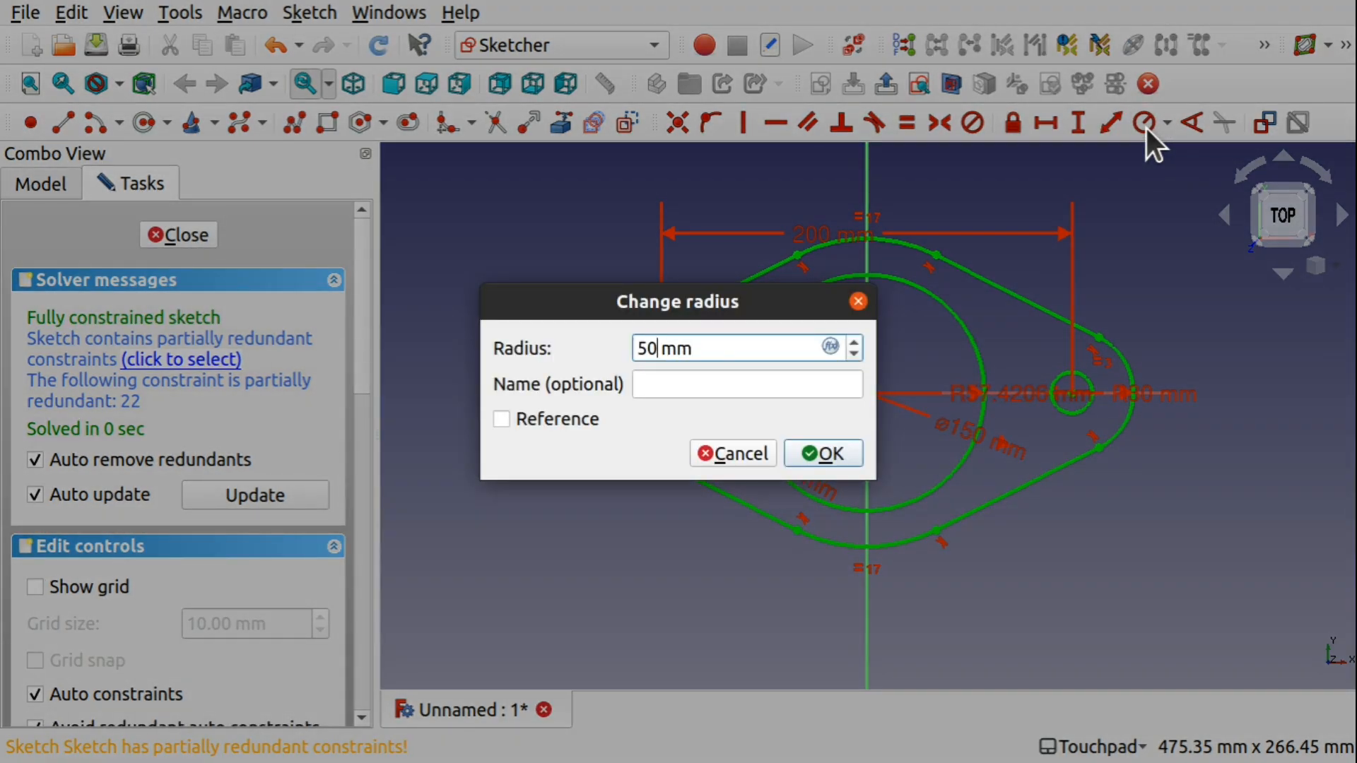
pyautogui.press('Return')
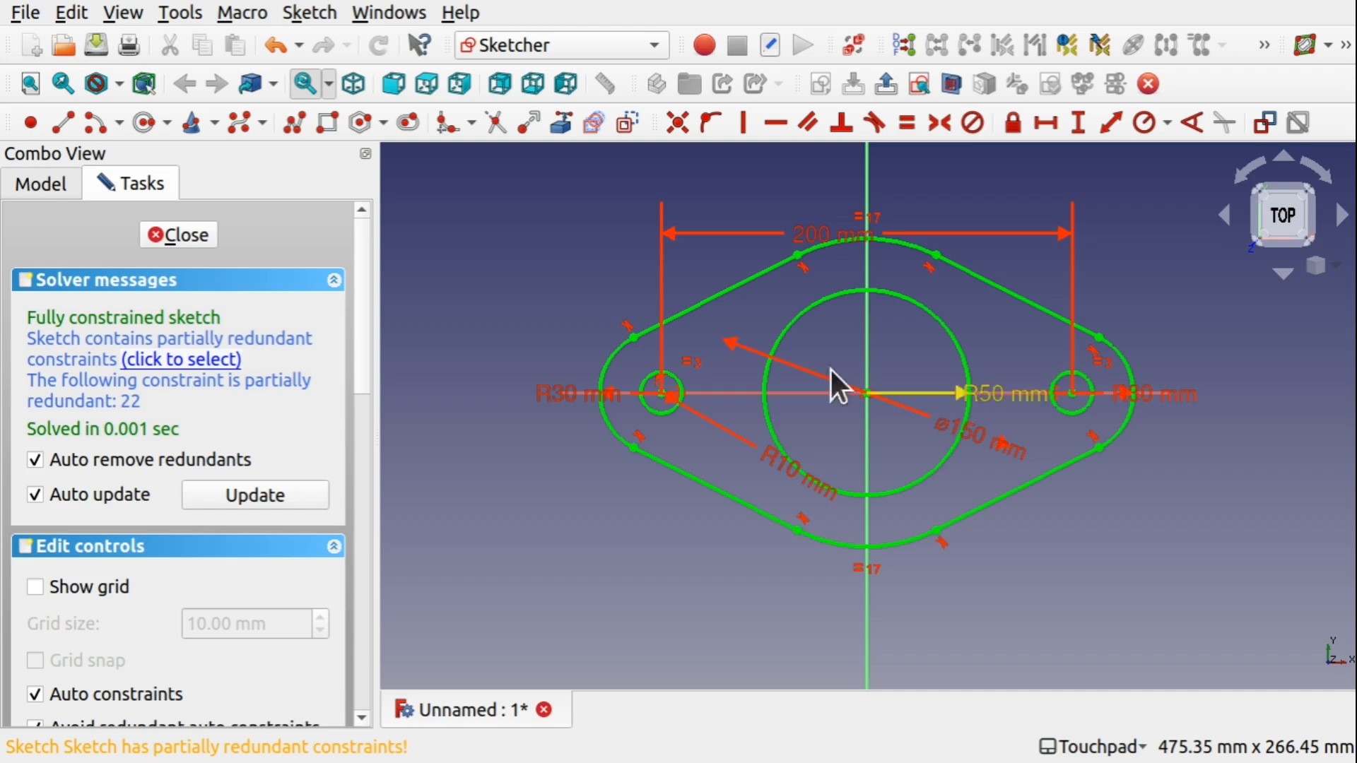
pyautogui.click(181, 233)
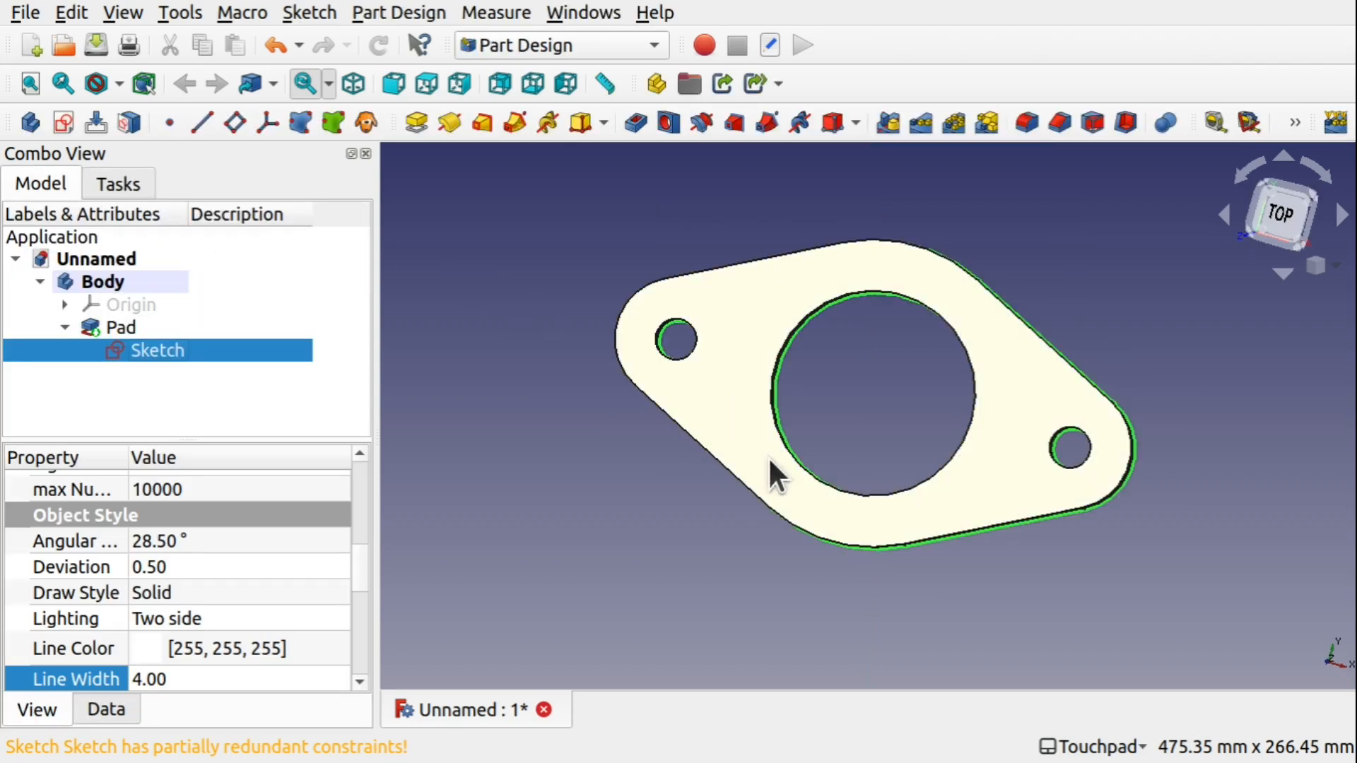
# - Hide the sketch nested under the Pad, clear the selection and inspect the solid plate from several angles
pyautogui.moveTo(839, 497)
pyautogui.keyDown('shift'); pyautogui.mouseDown()
pyautogui.moveTo(894, 294)
pyautogui.moveTo(842, 506)
pyautogui.mouseUp(); pyautogui.keyUp('shift')
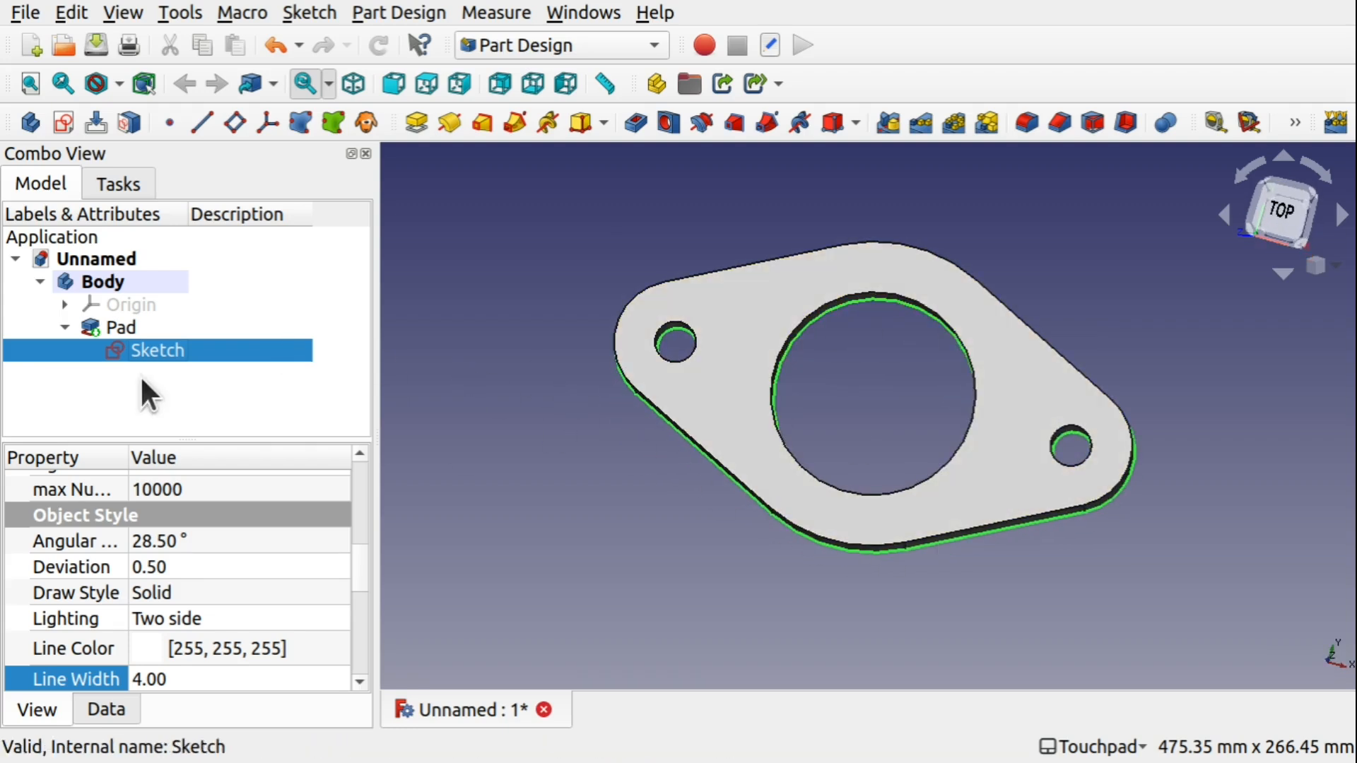
pyautogui.click(117, 328)
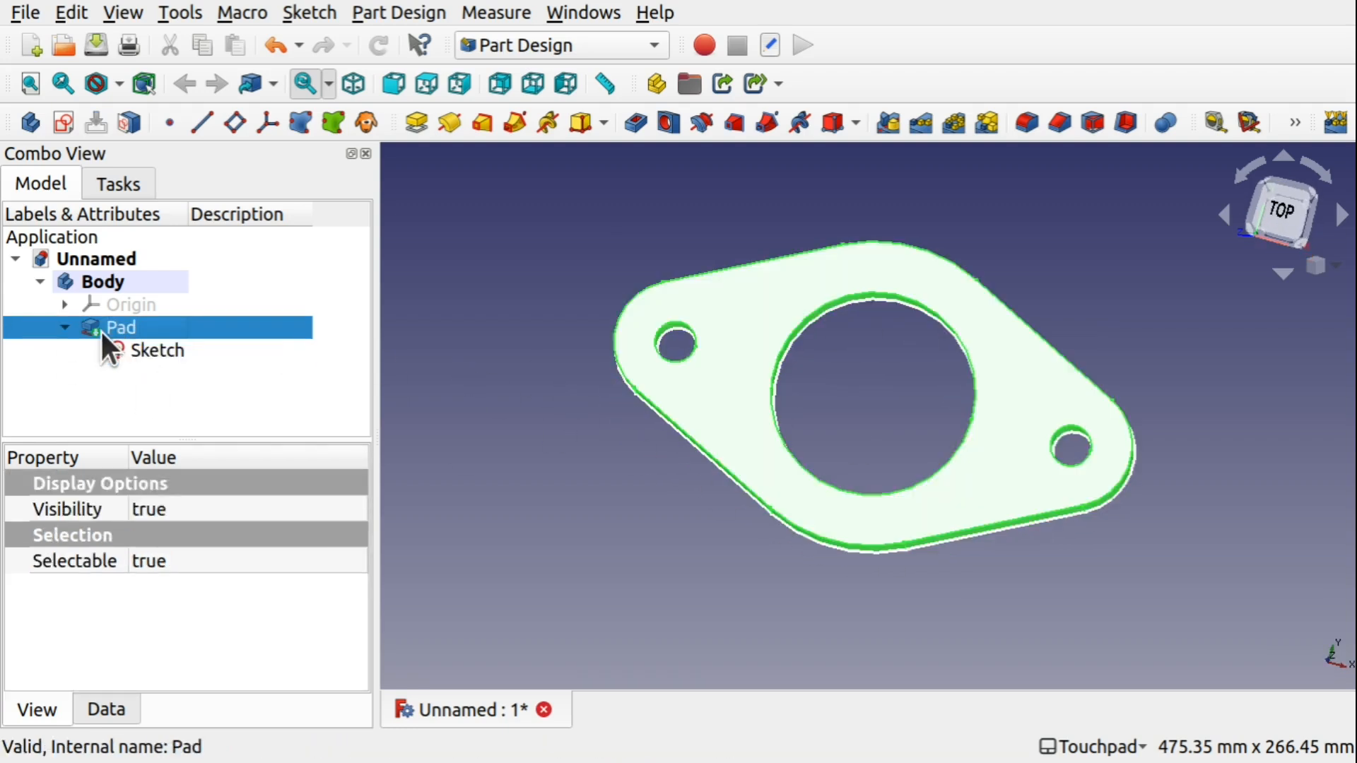
pyautogui.click(155, 345)
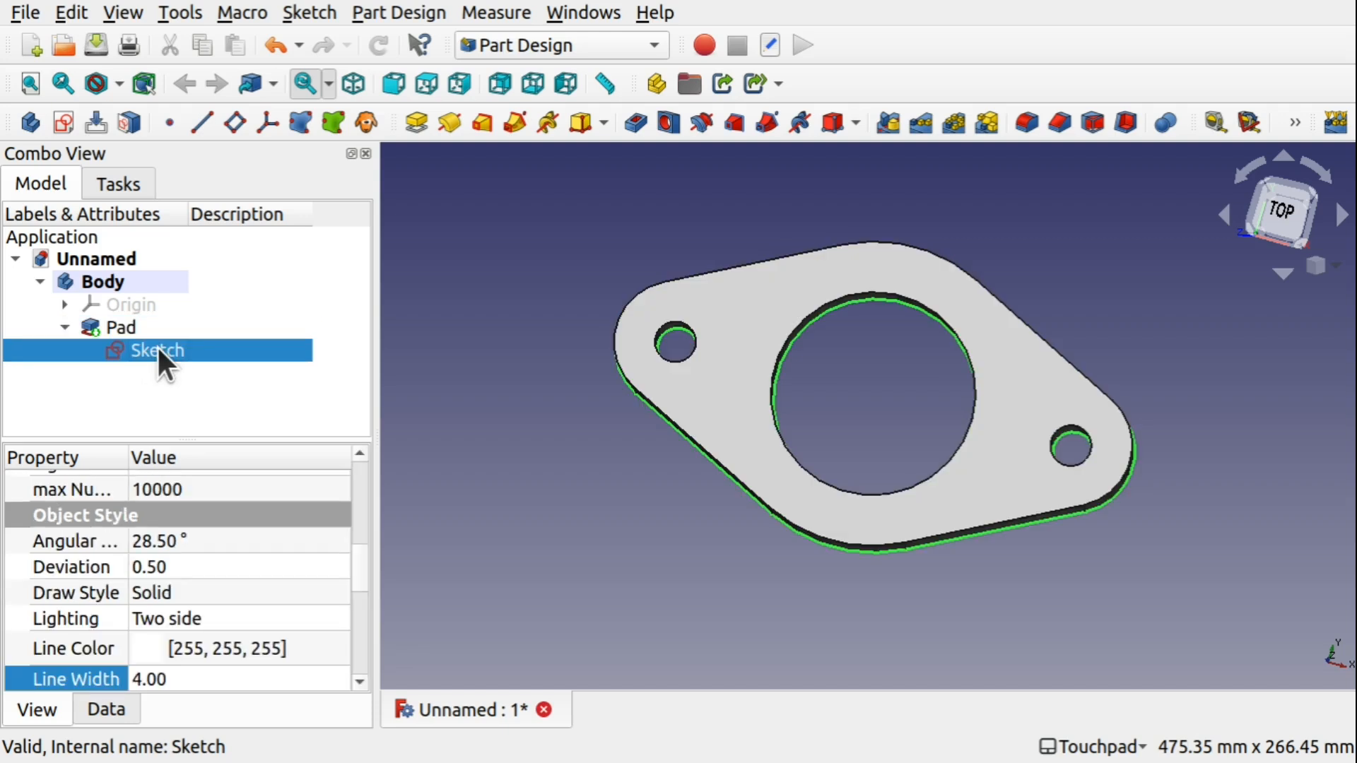
pyautogui.press('space')
pyautogui.moveTo(804, 513)
pyautogui.keyDown('shift'); pyautogui.mouseDown()
pyautogui.moveTo(933, 294)
pyautogui.moveTo(849, 505)
pyautogui.moveTo(825, 506)
pyautogui.mouseUp(); pyautogui.keyUp('shift')
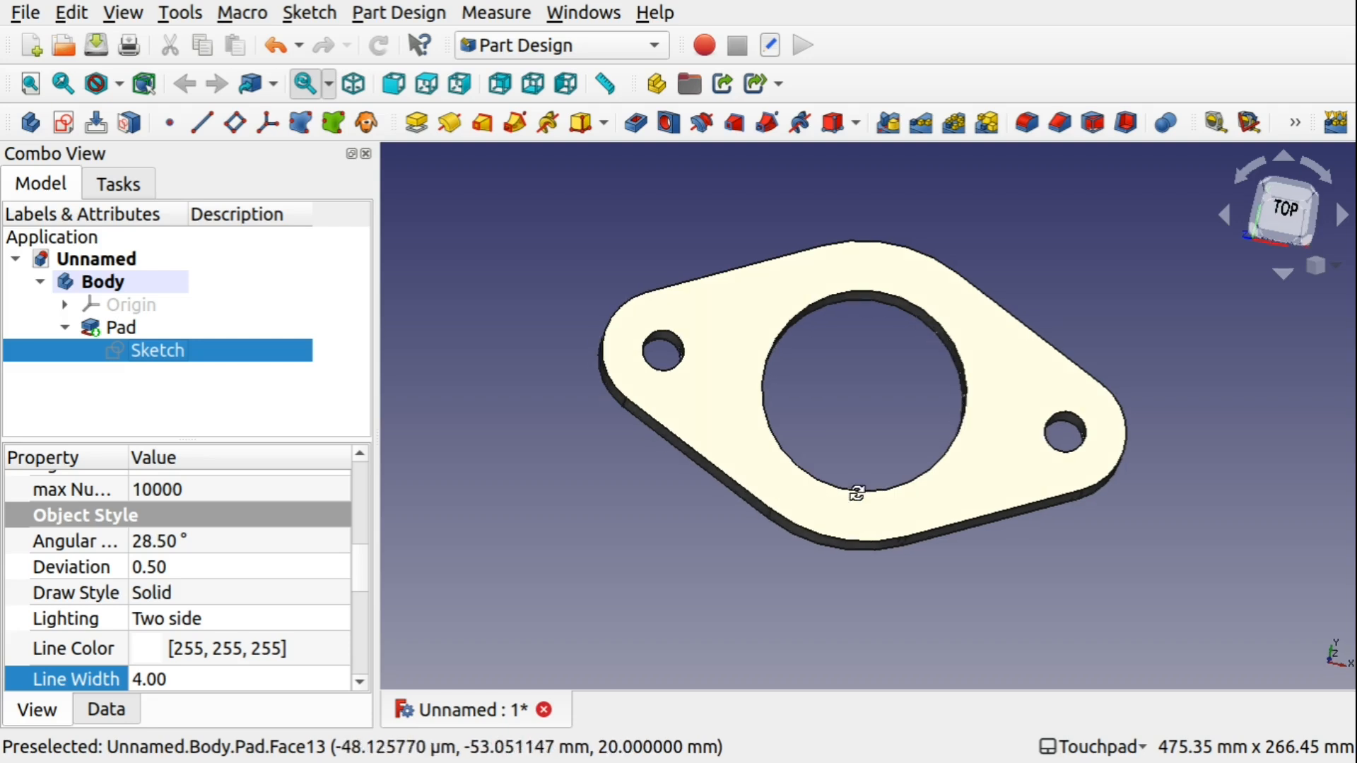
pyautogui.keyDown('shift'); pyautogui.moveTo(857, 494); pyautogui.dragTo(937, 395); pyautogui.keyUp('shift')
pyautogui.press('2')
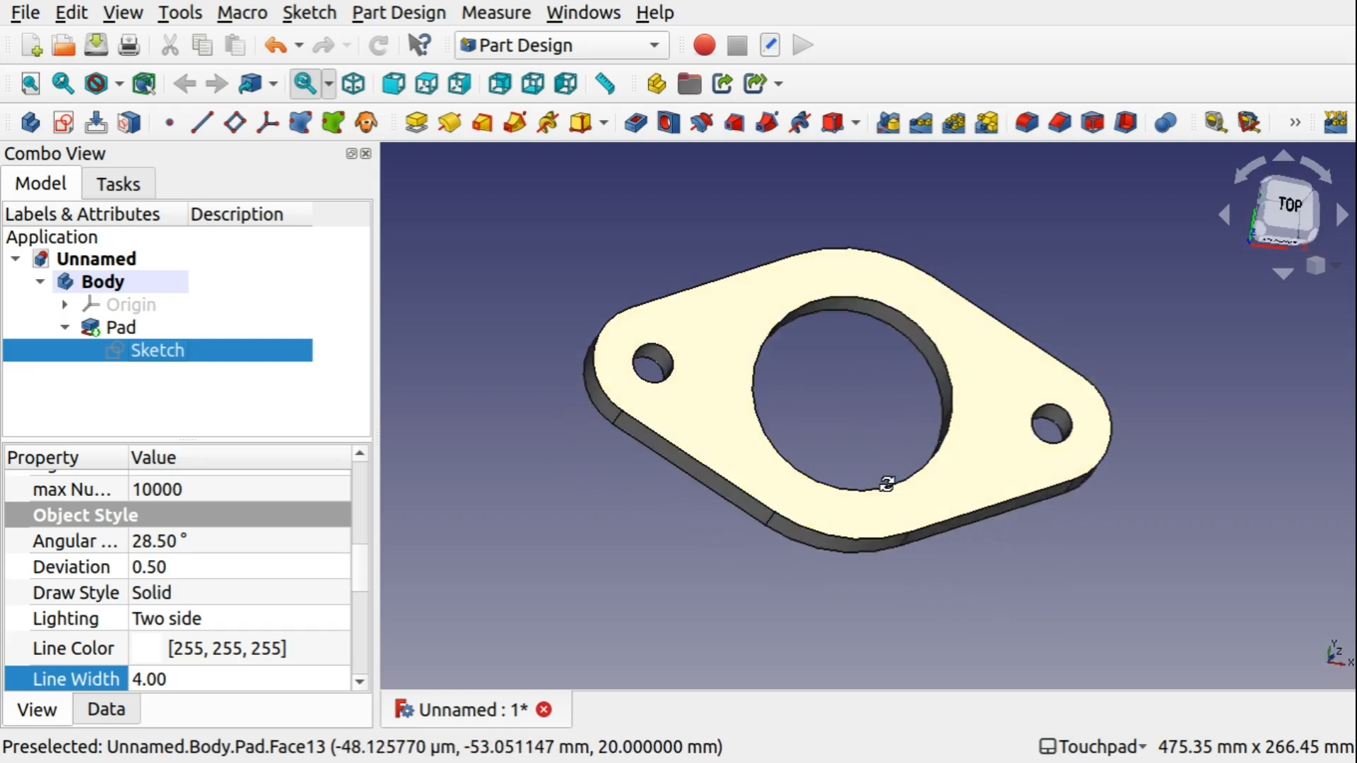
pyautogui.click(1082, 309)
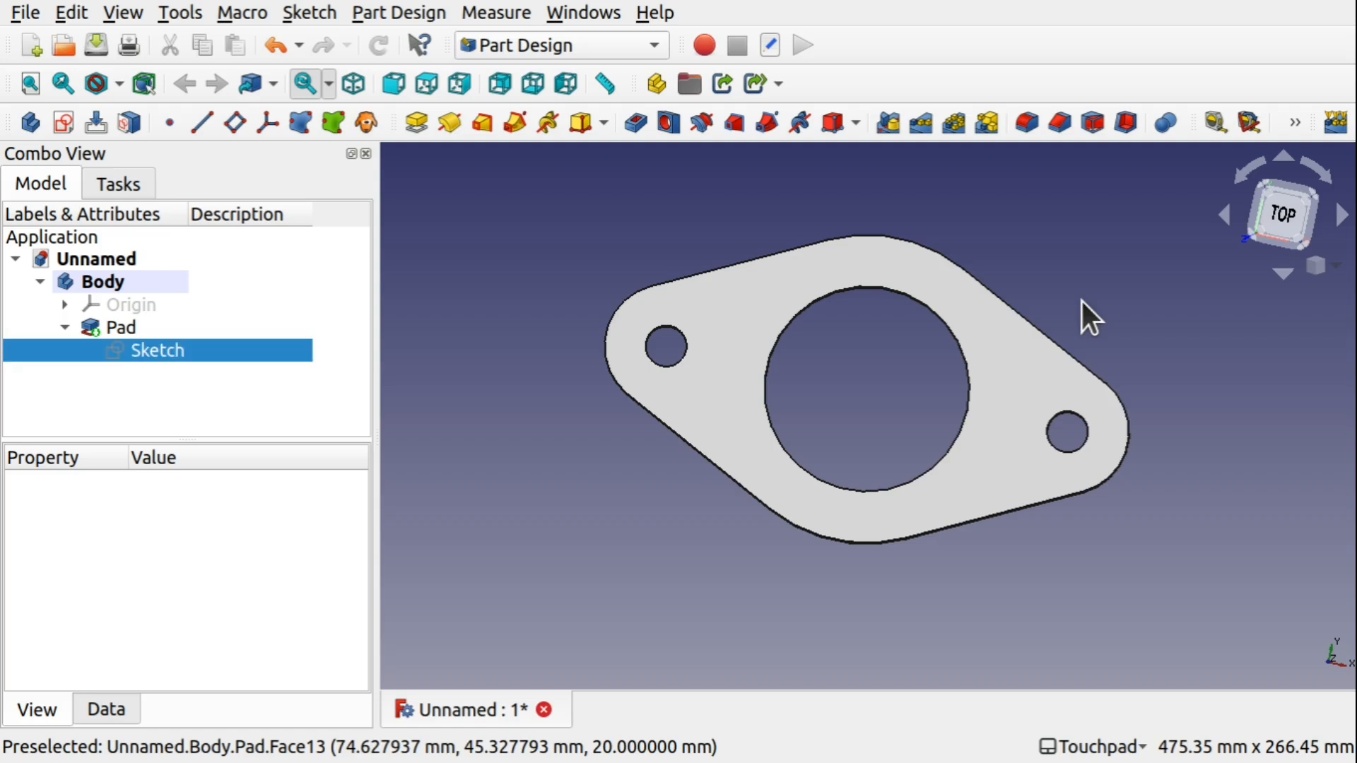
pyautogui.keyDown('shift'); pyautogui.moveTo(1000, 433); pyautogui.dragTo(974, 275); pyautogui.keyUp('shift')
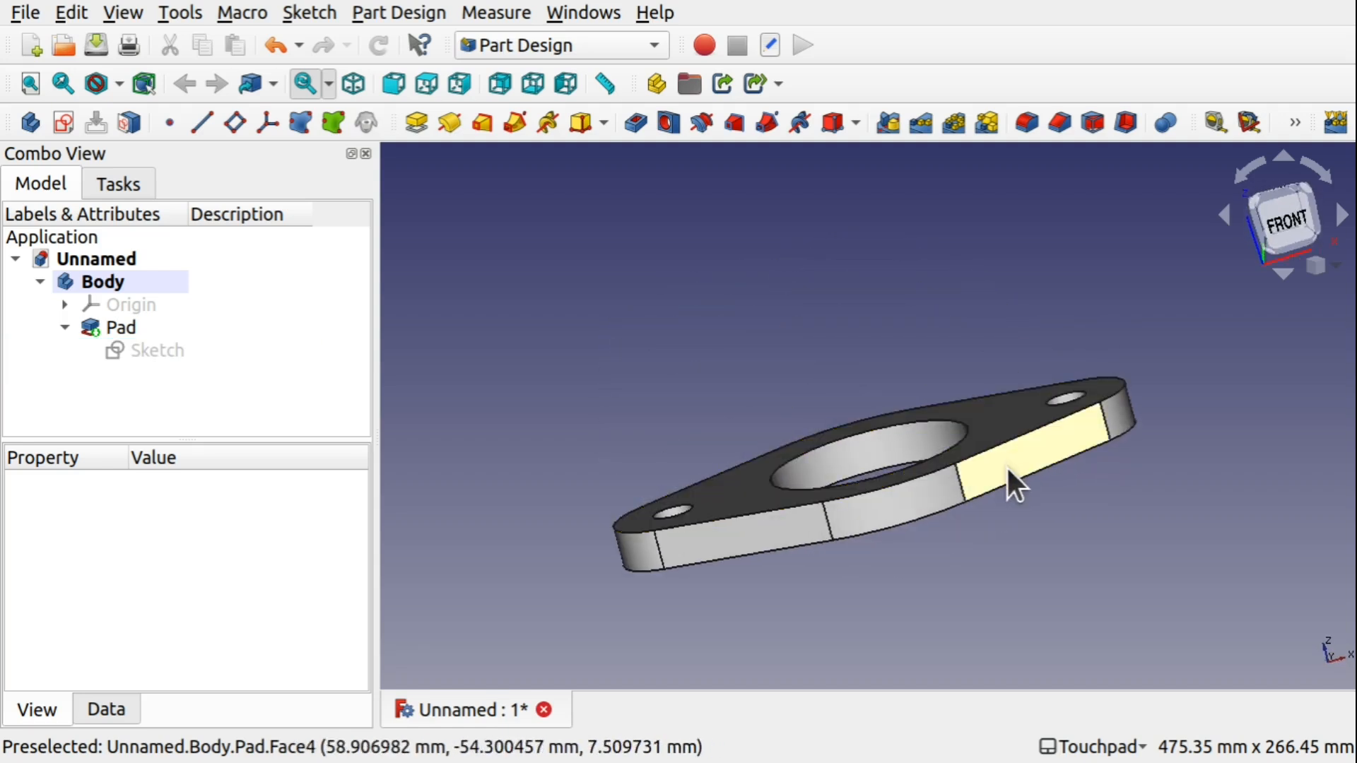
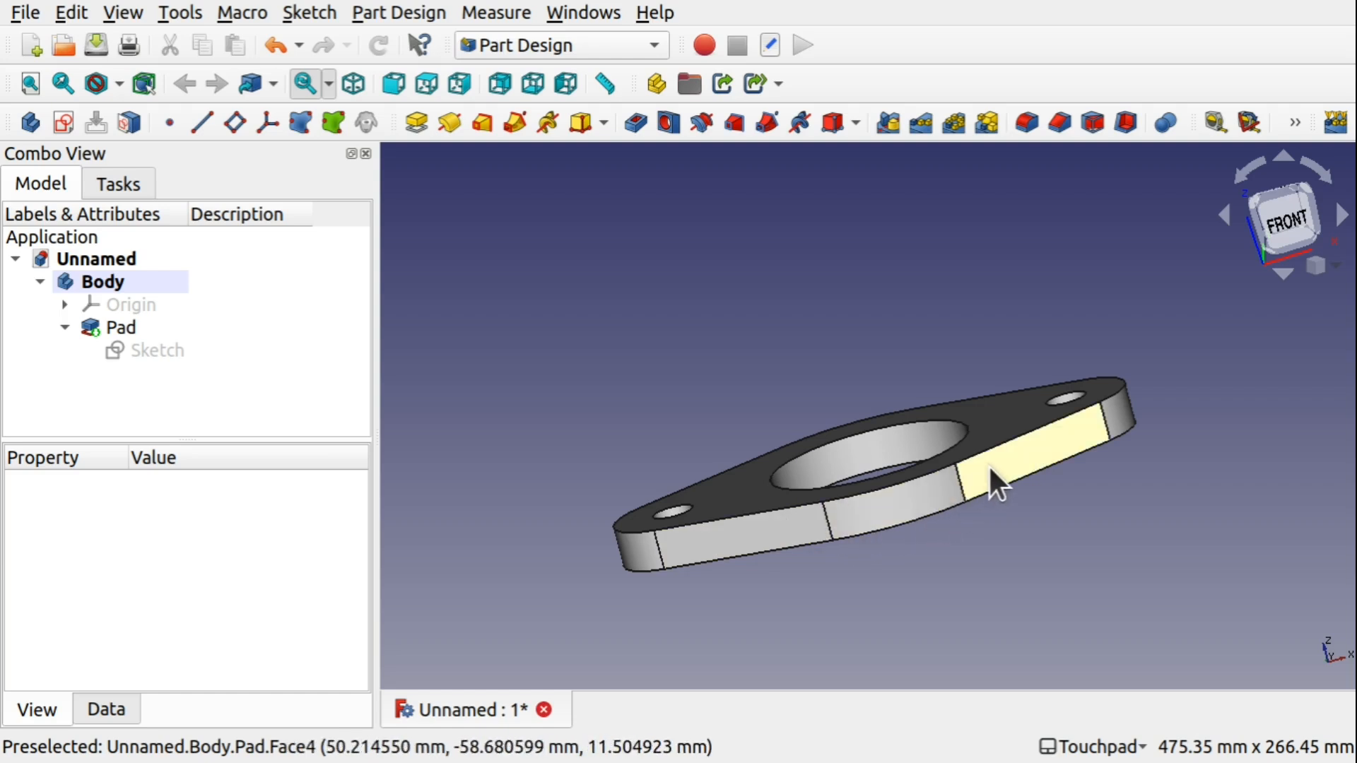
pyautogui.keyDown('alt'); pyautogui.moveTo(907, 378); pyautogui.dragTo(918, 493); pyautogui.keyUp('alt')
# - Save the document in the home folder under the name Freecad-sketchlesson1
pyautogui.click(24, 13)
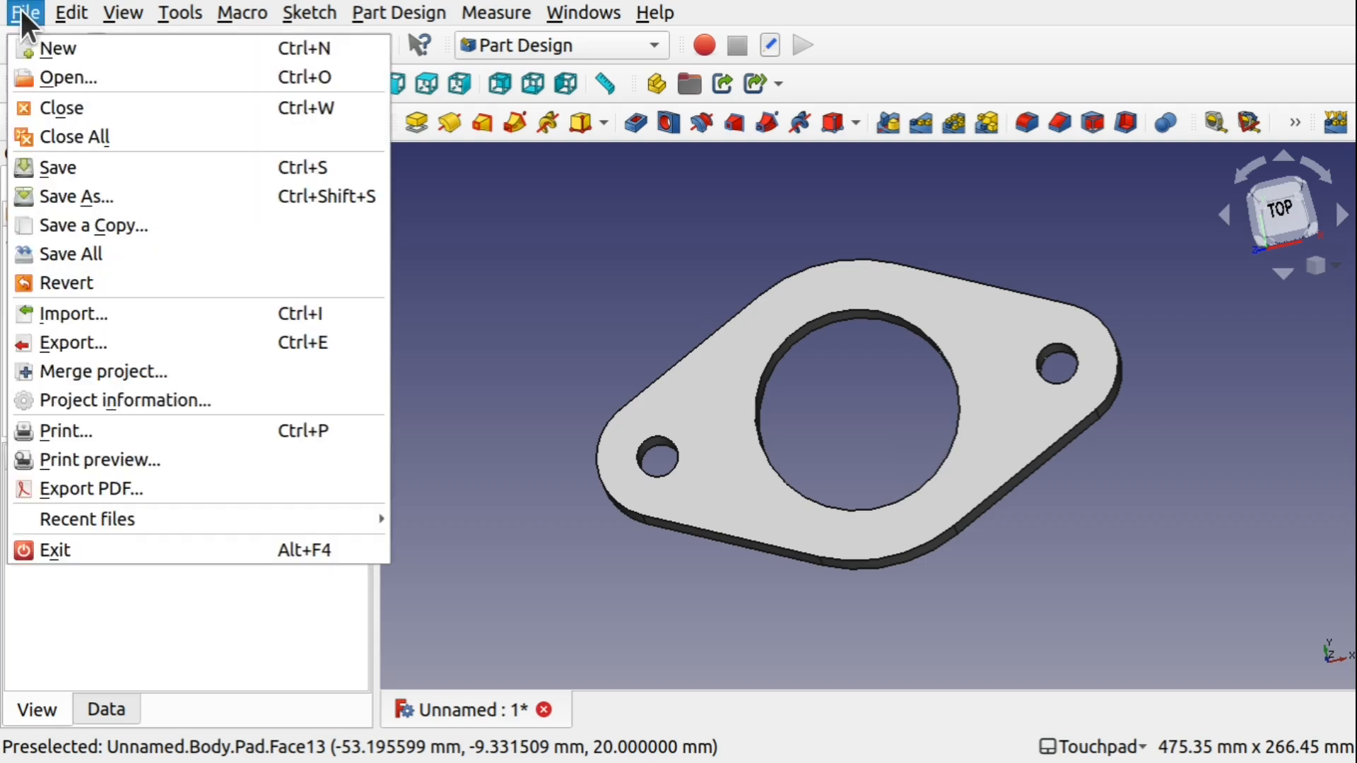
pyautogui.click(113, 162)
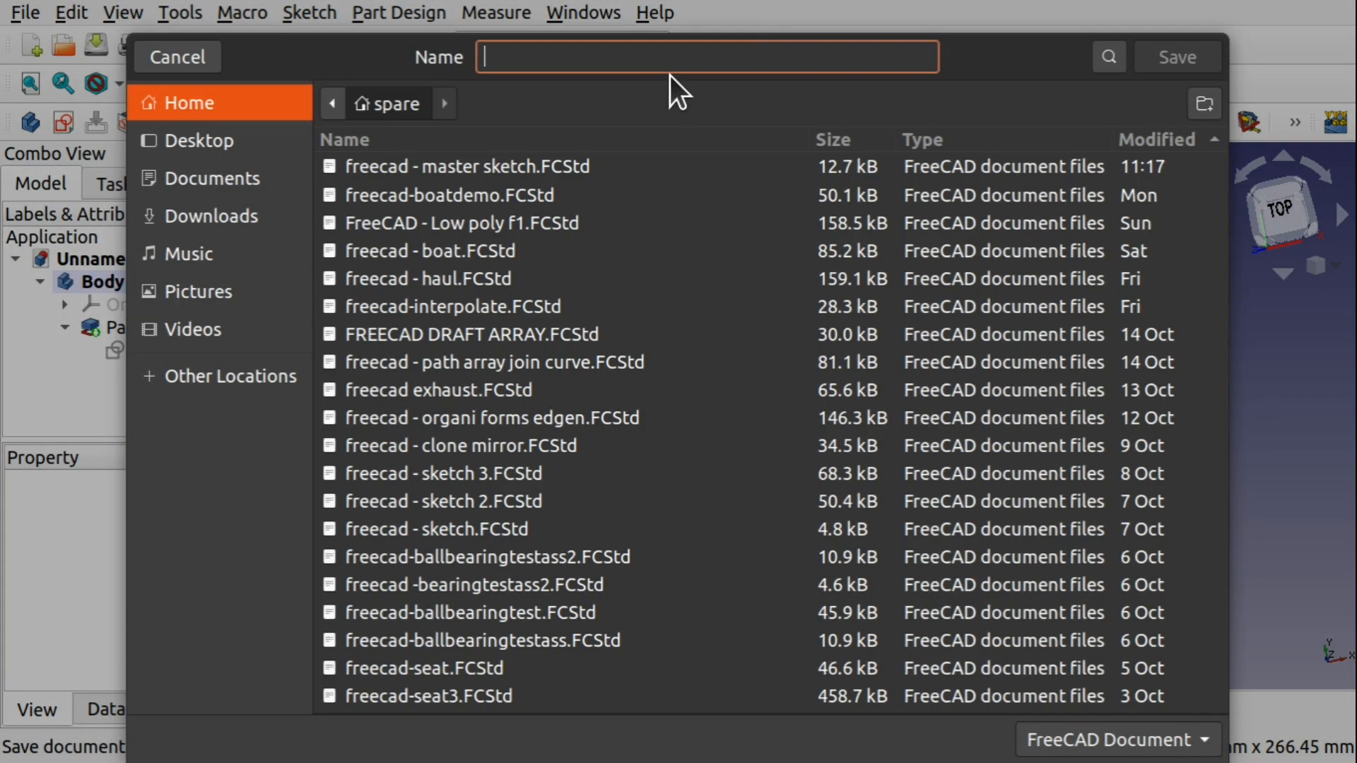
pyautogui.write('Fr')
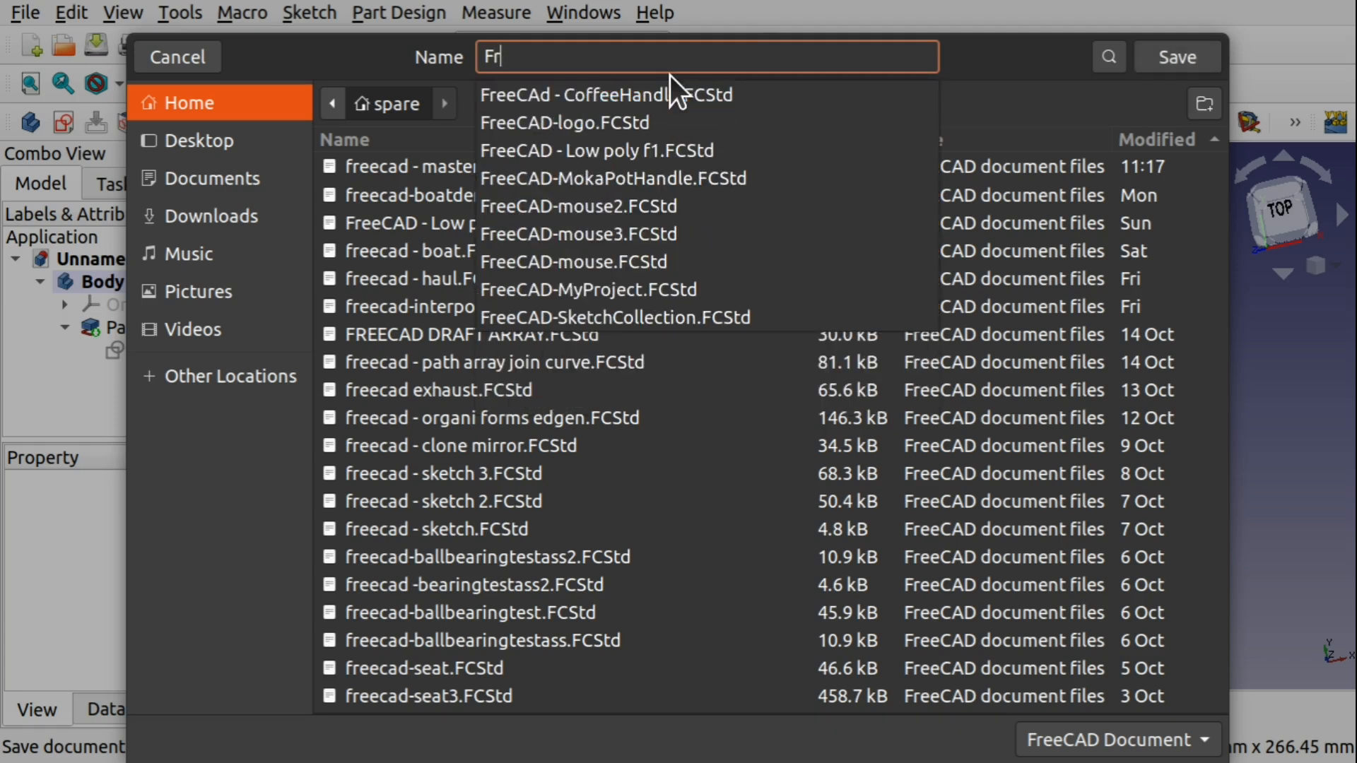
pyautogui.write('eecad-sk')
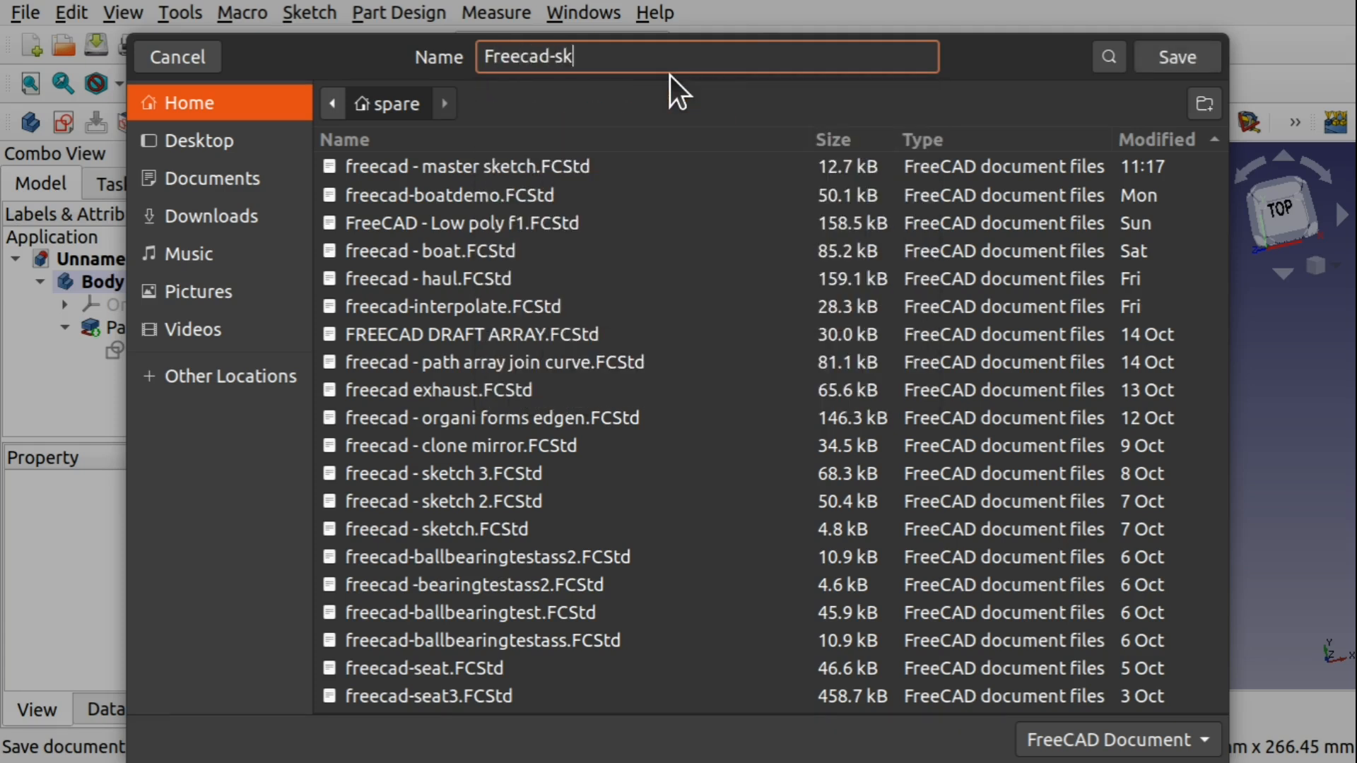
pyautogui.write('etchles')
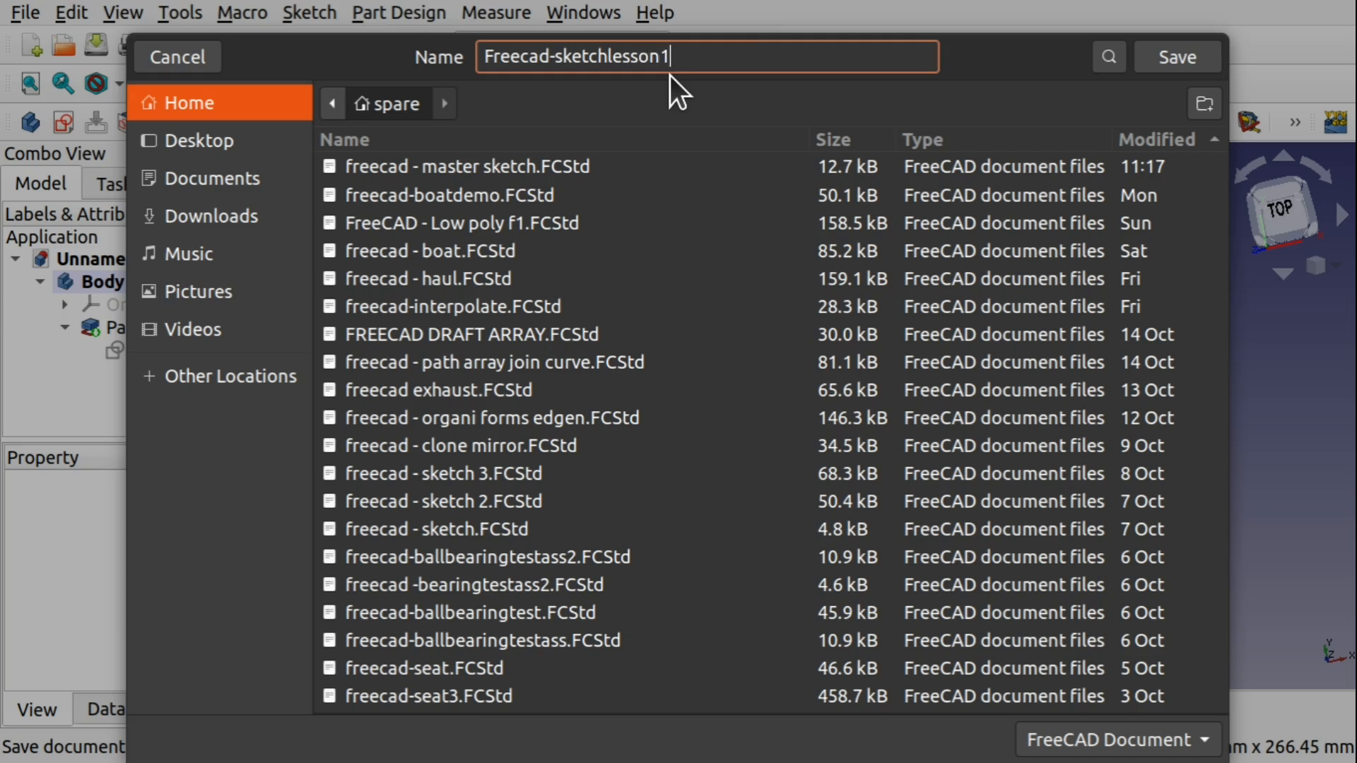
pyautogui.write('son1')
pyautogui.press('Return')
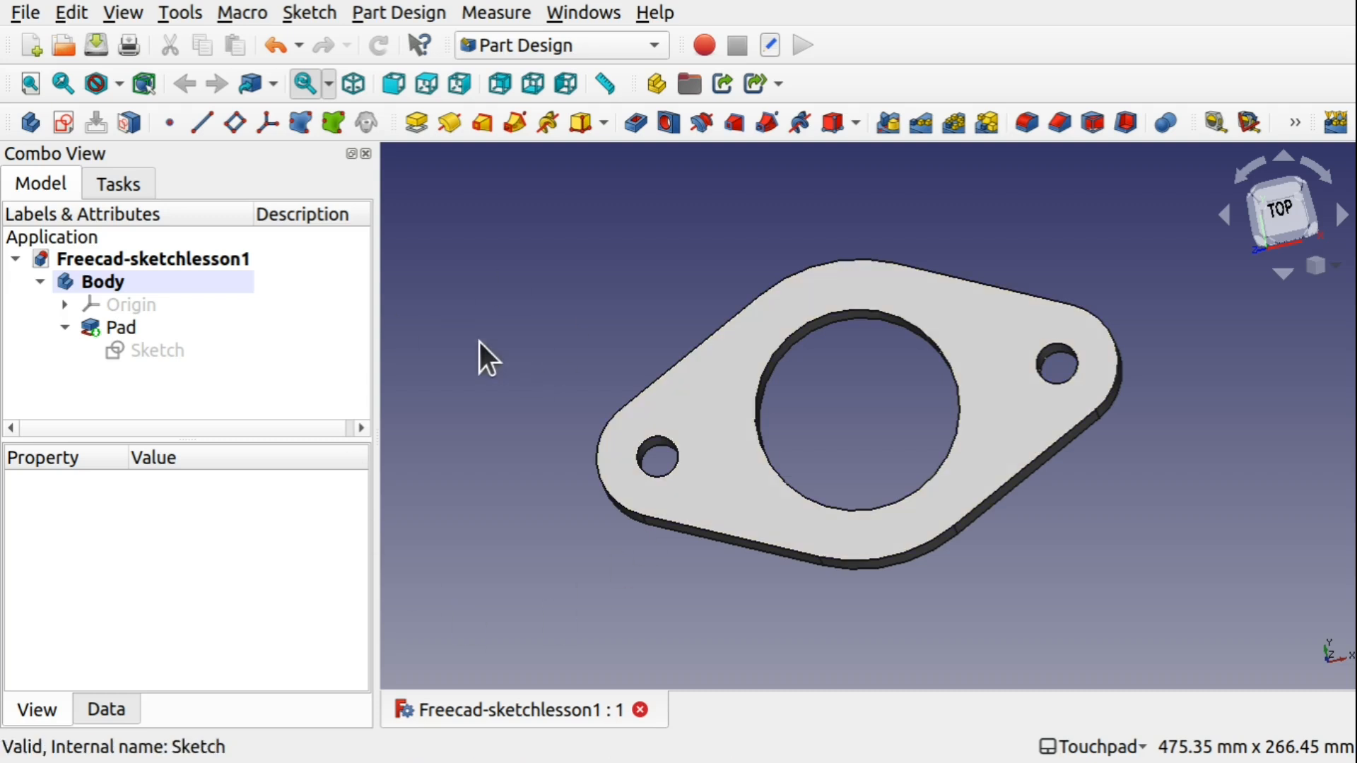
# - Close all open documents and reopen Freecad-sketchlesson1.FCStd from the recent files
pyautogui.click(26, 14)
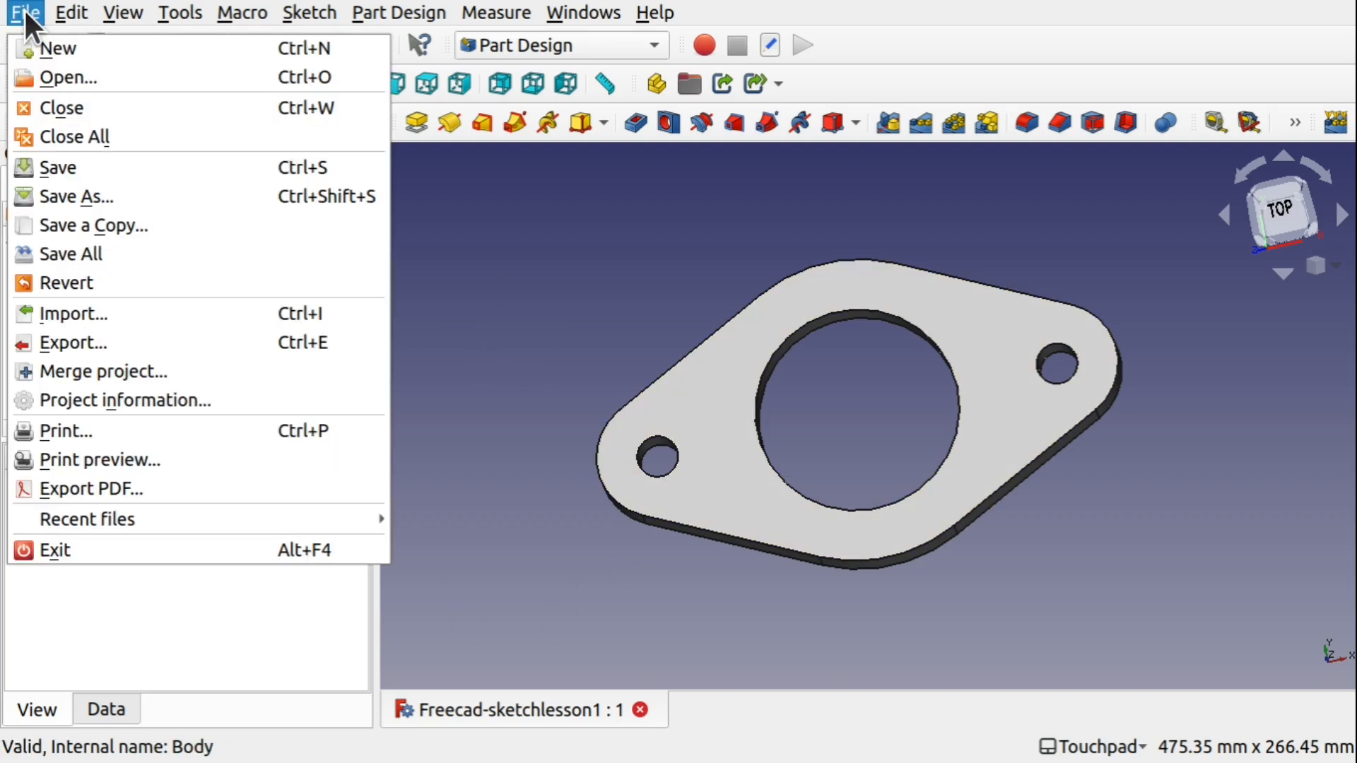
pyautogui.click(79, 145)
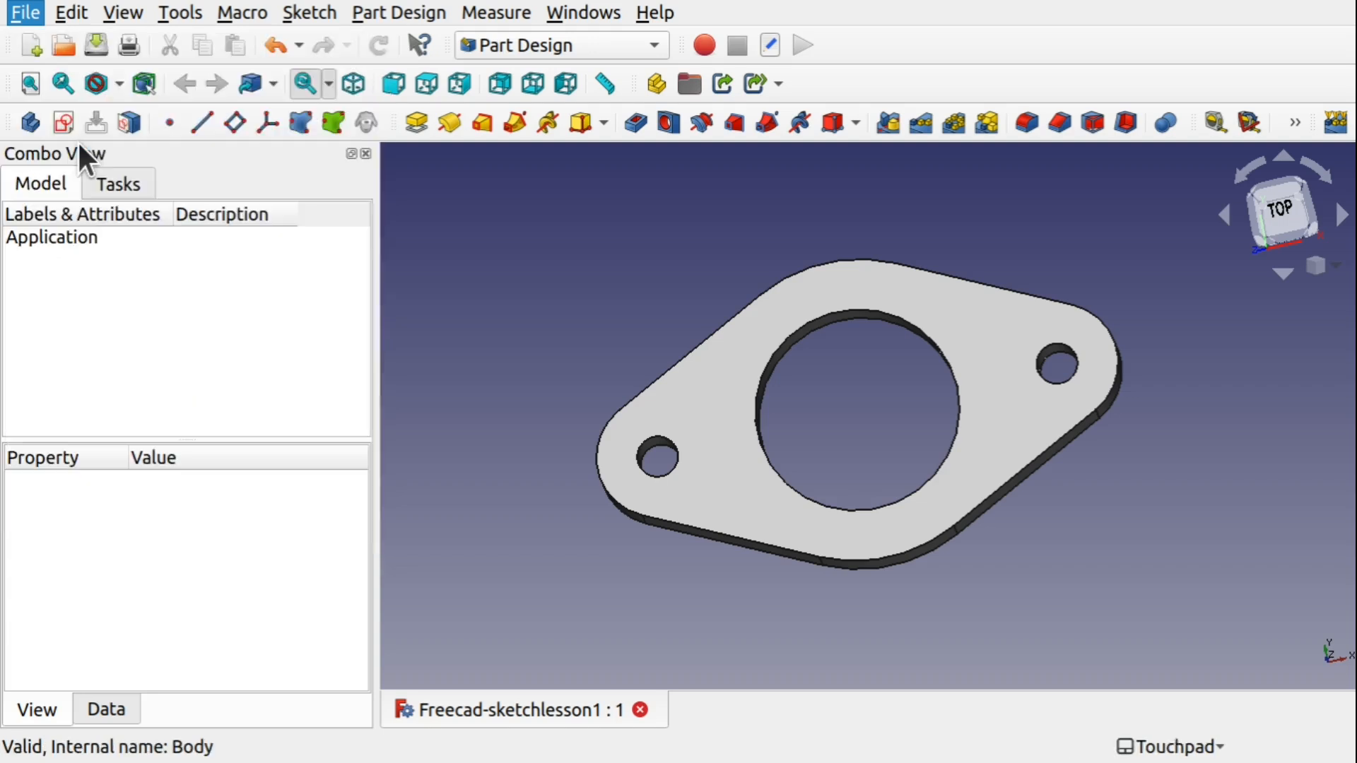
pyautogui.click(25, 13)
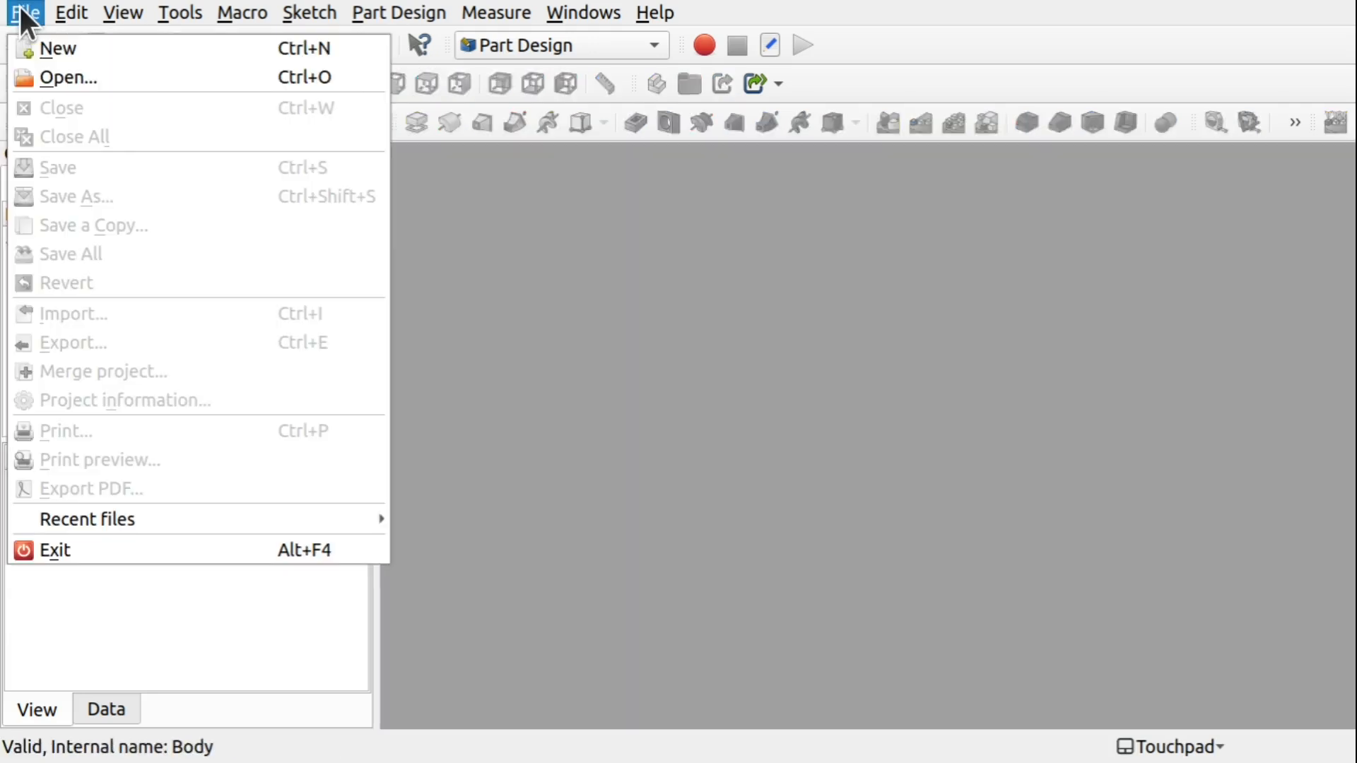
pyautogui.moveTo(271, 523)
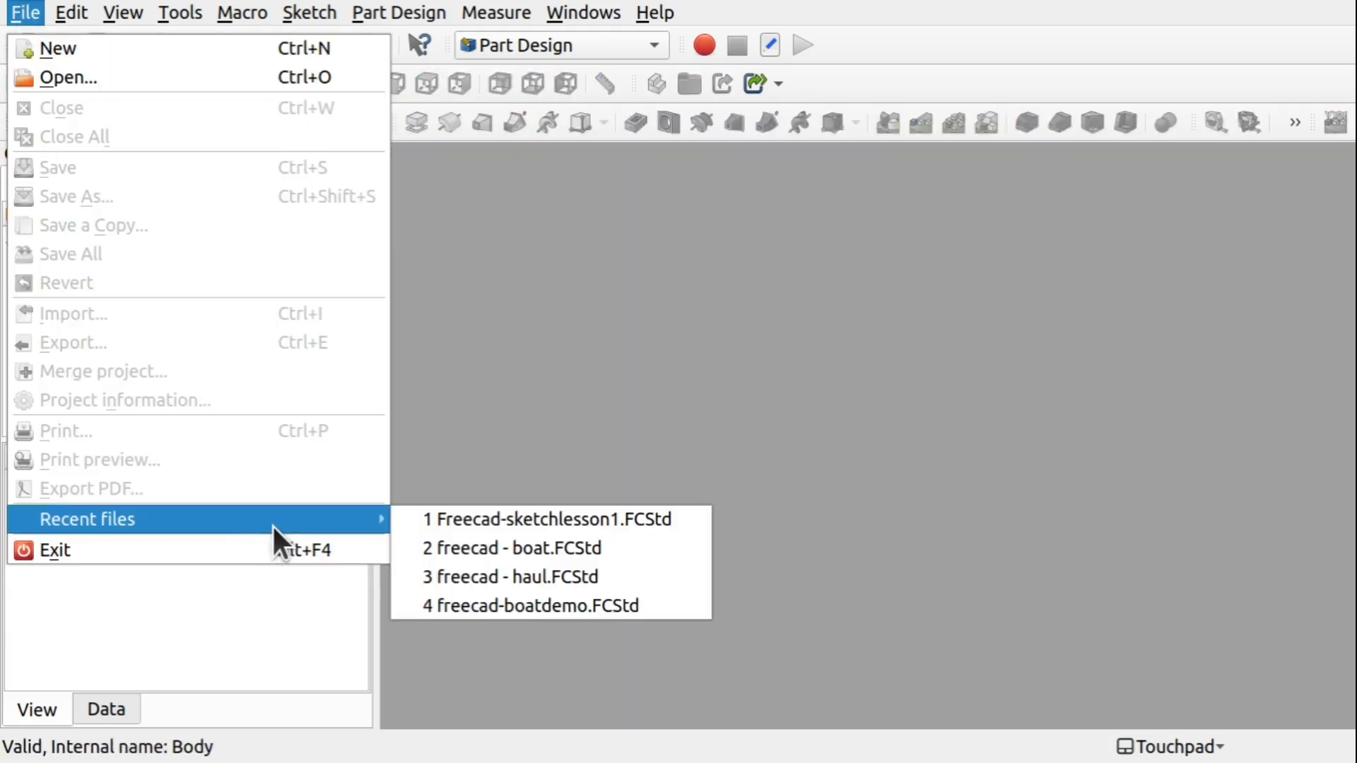
pyautogui.click(583, 521)
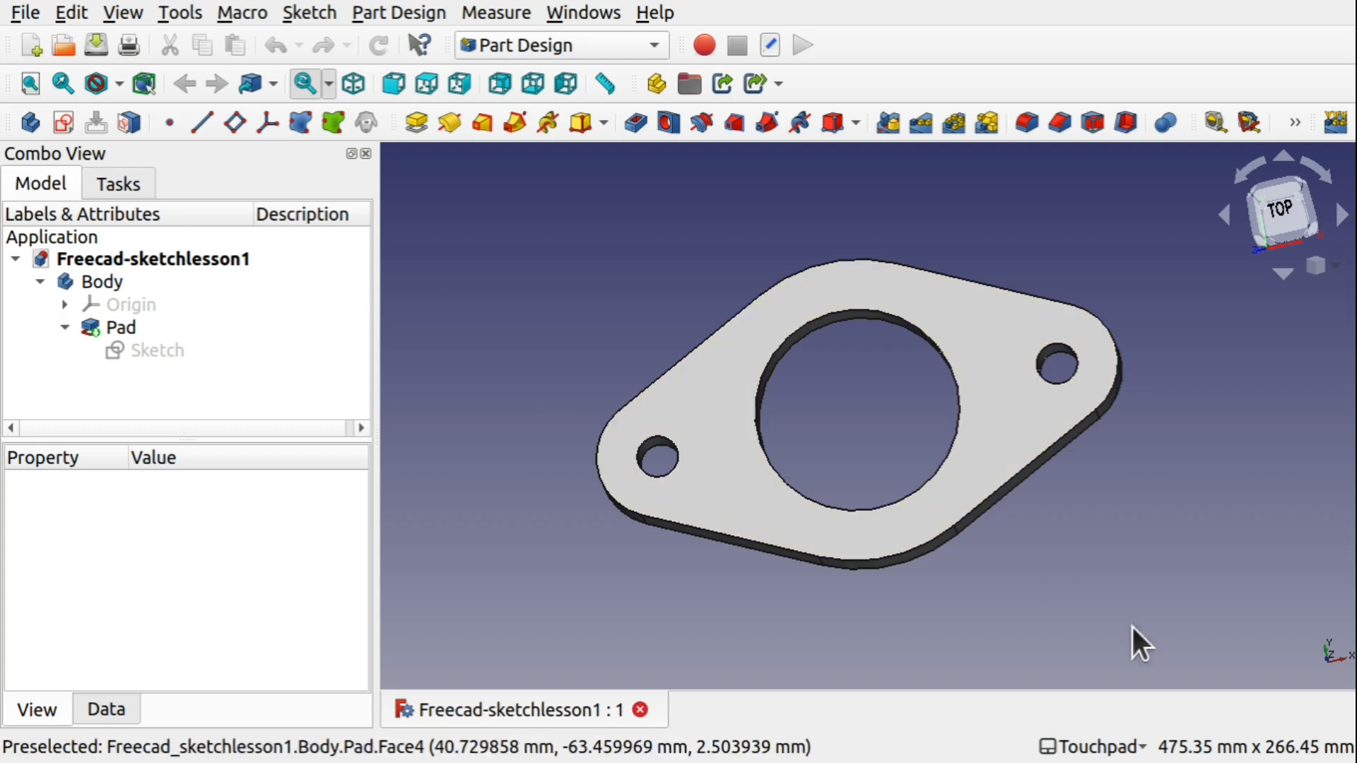
# - Create a new sketch on the top face of the padded plate
pyautogui.keyDown('alt'); pyautogui.moveTo(932, 477); pyautogui.dragTo(872, 459); pyautogui.keyUp('alt')
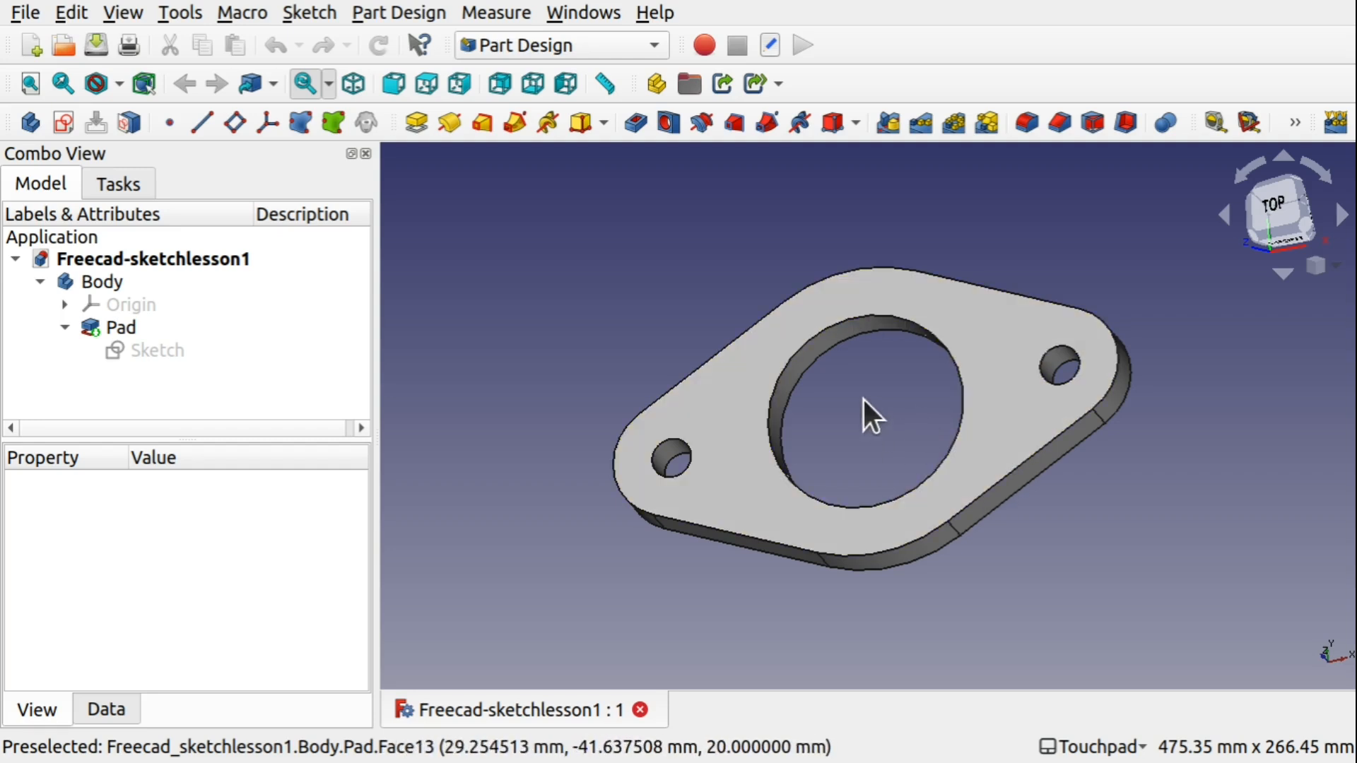
pyautogui.keyDown('shift'); pyautogui.moveTo(864, 400); pyautogui.dragTo(938, 391); pyautogui.keyUp('shift')
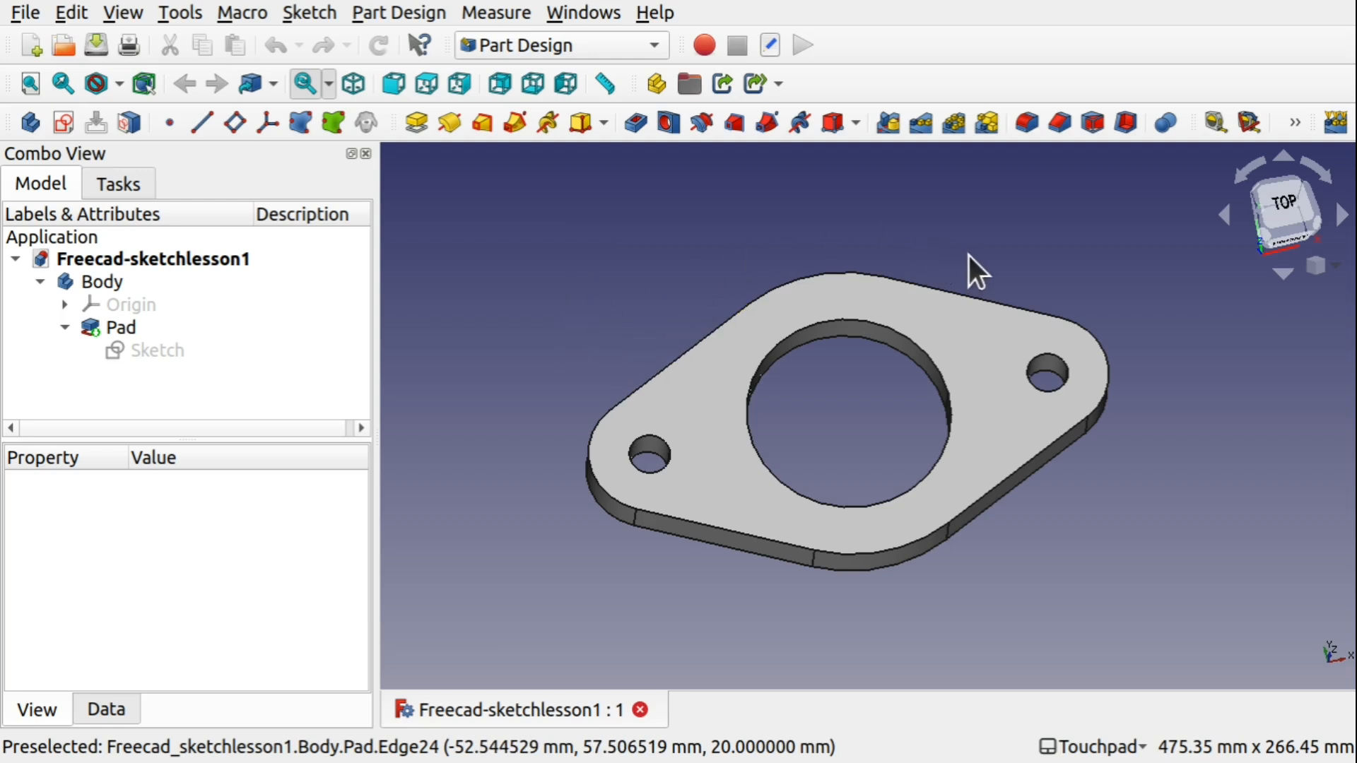
pyautogui.click(965, 358)
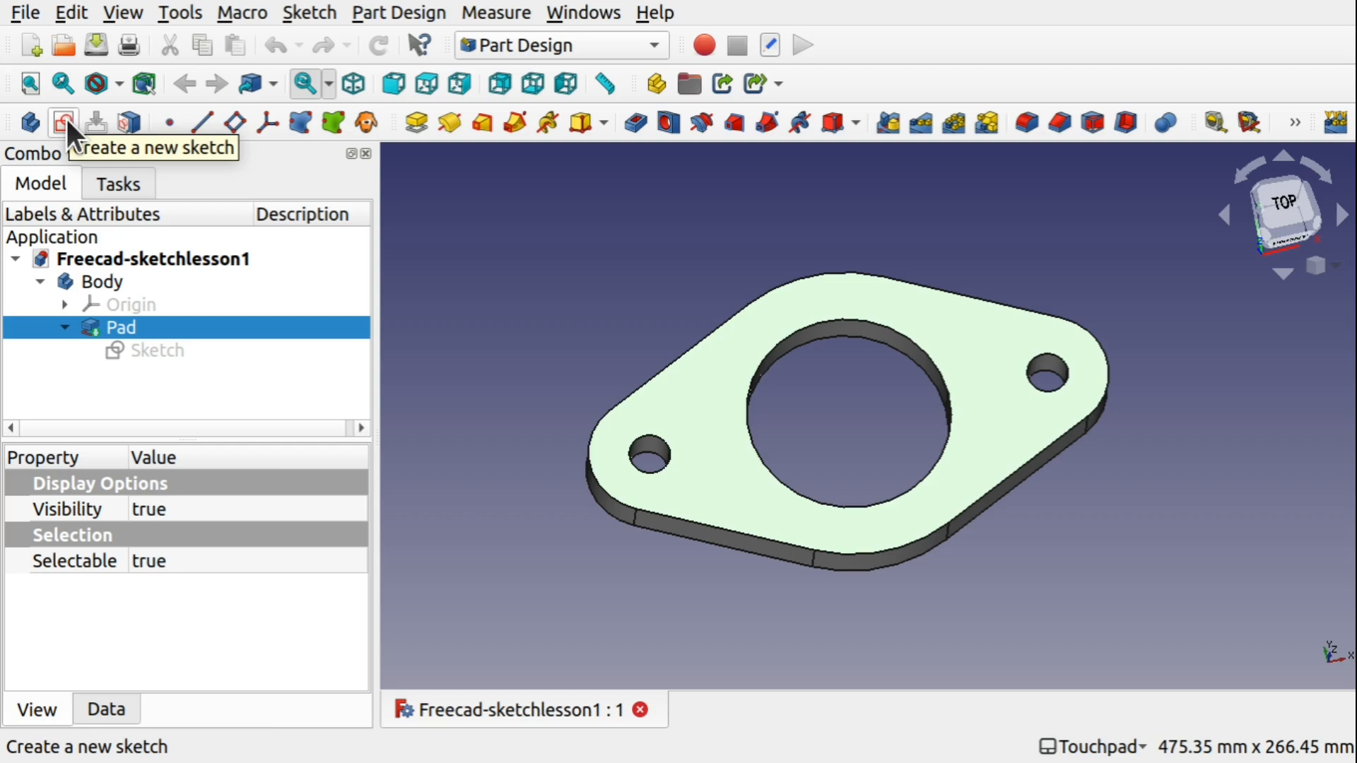
pyautogui.click(304, 12)
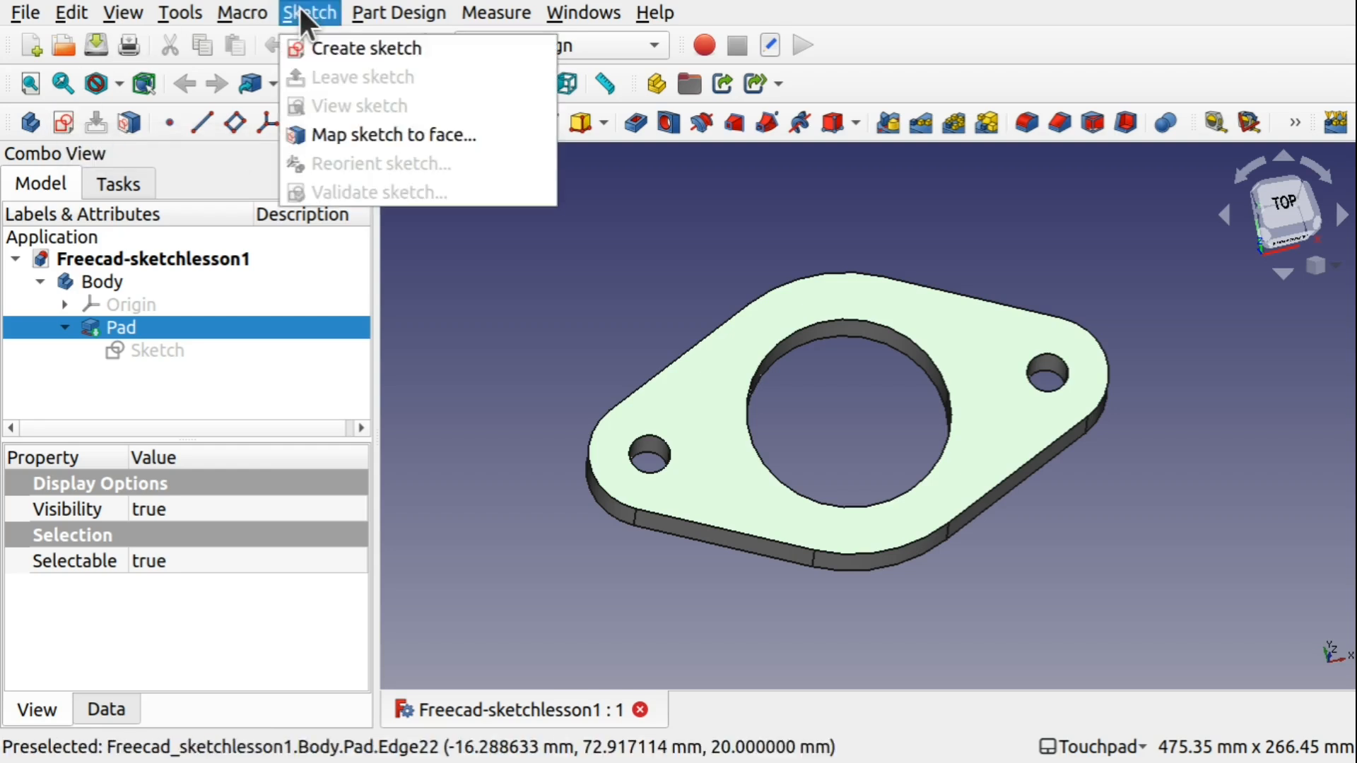
pyautogui.click(336, 44)
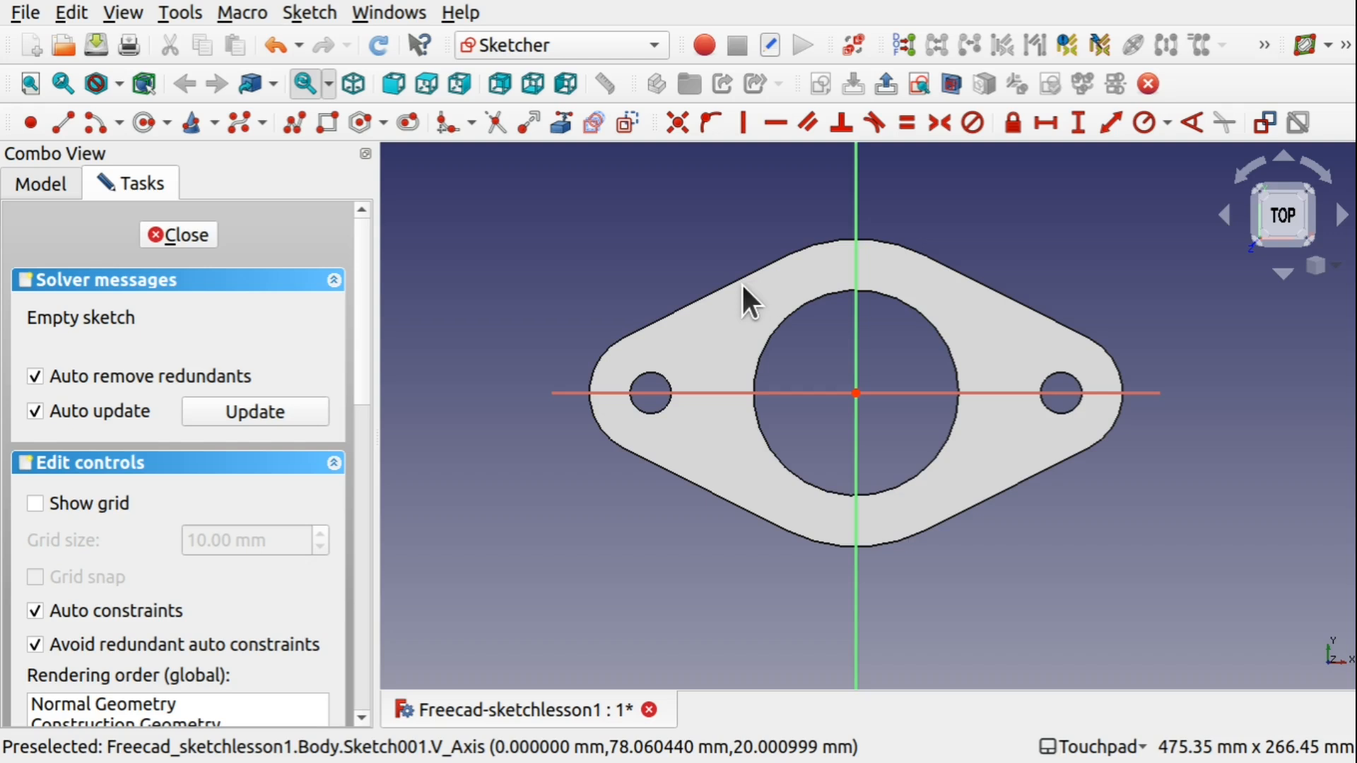
# - Examine the new sketch's attachment data, including its support face and map mode, and return to the sketch editing tasks
pyautogui.click(49, 177)
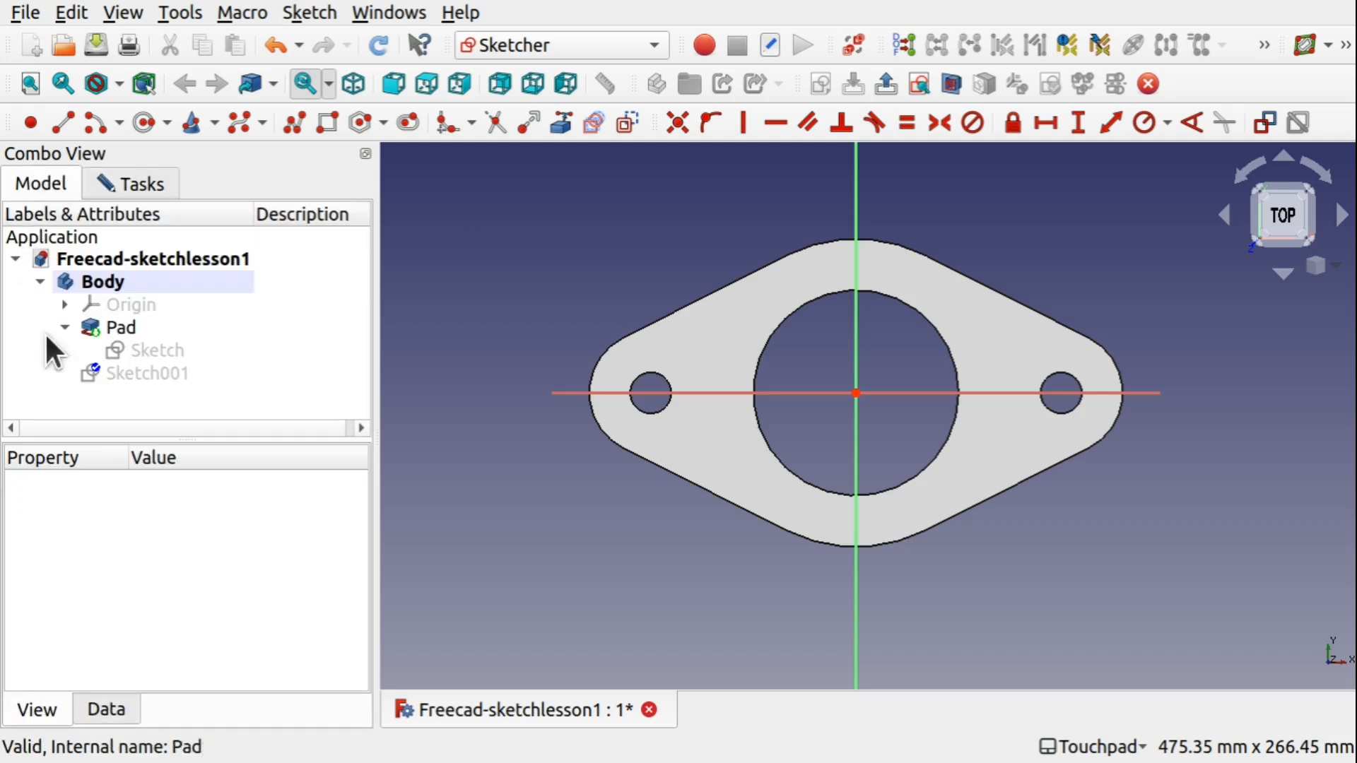
pyautogui.click(147, 373)
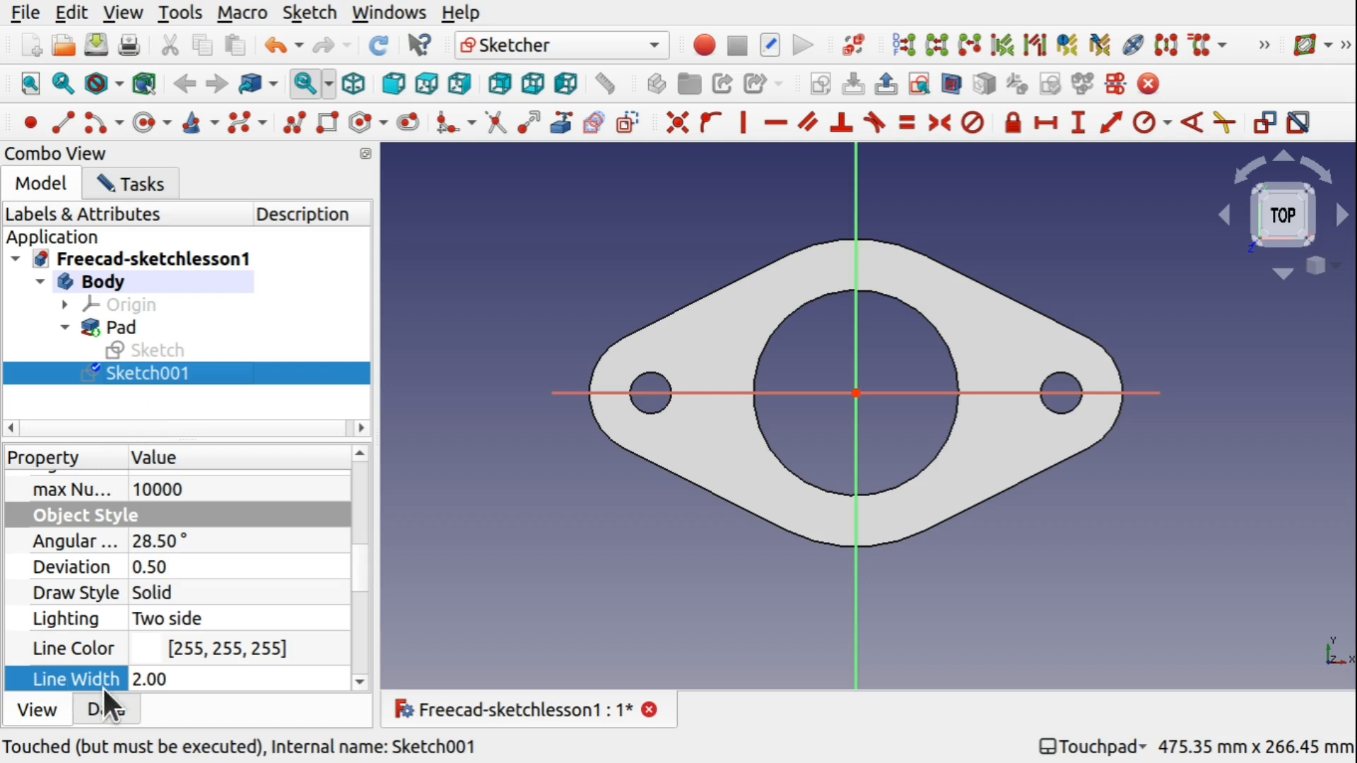
pyautogui.click(106, 708)
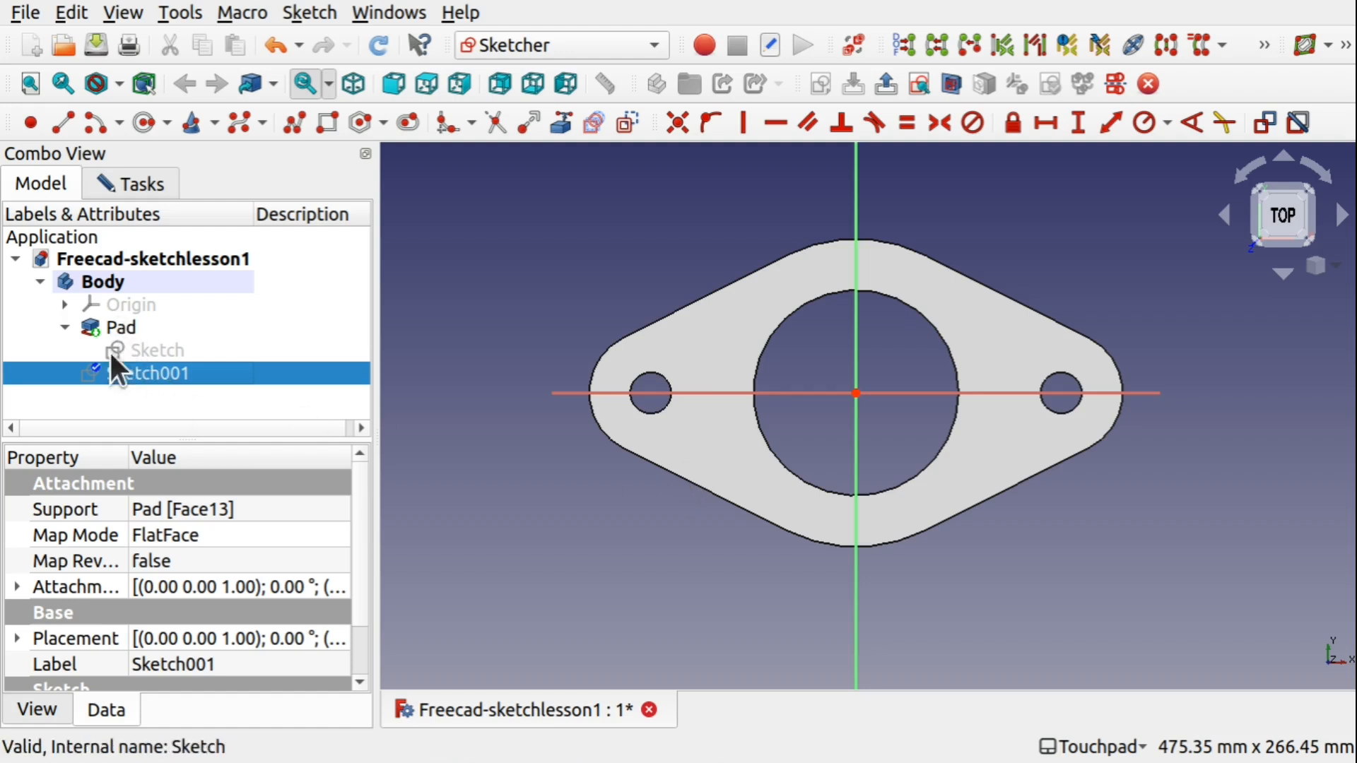
pyautogui.click(126, 184)
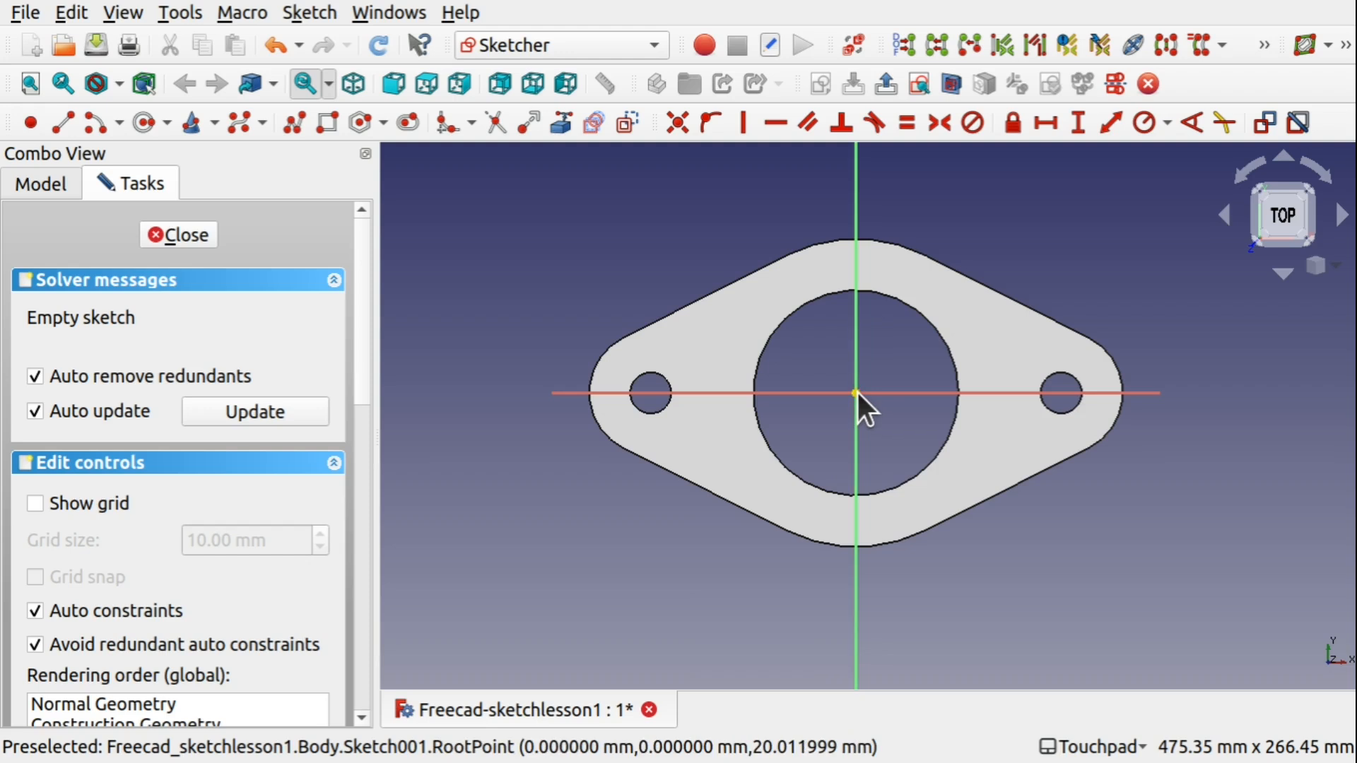
# - Sketch a circle of about 67 mm radius centred on the sketch origin, around the plate's central hole
pyautogui.click(145, 127)
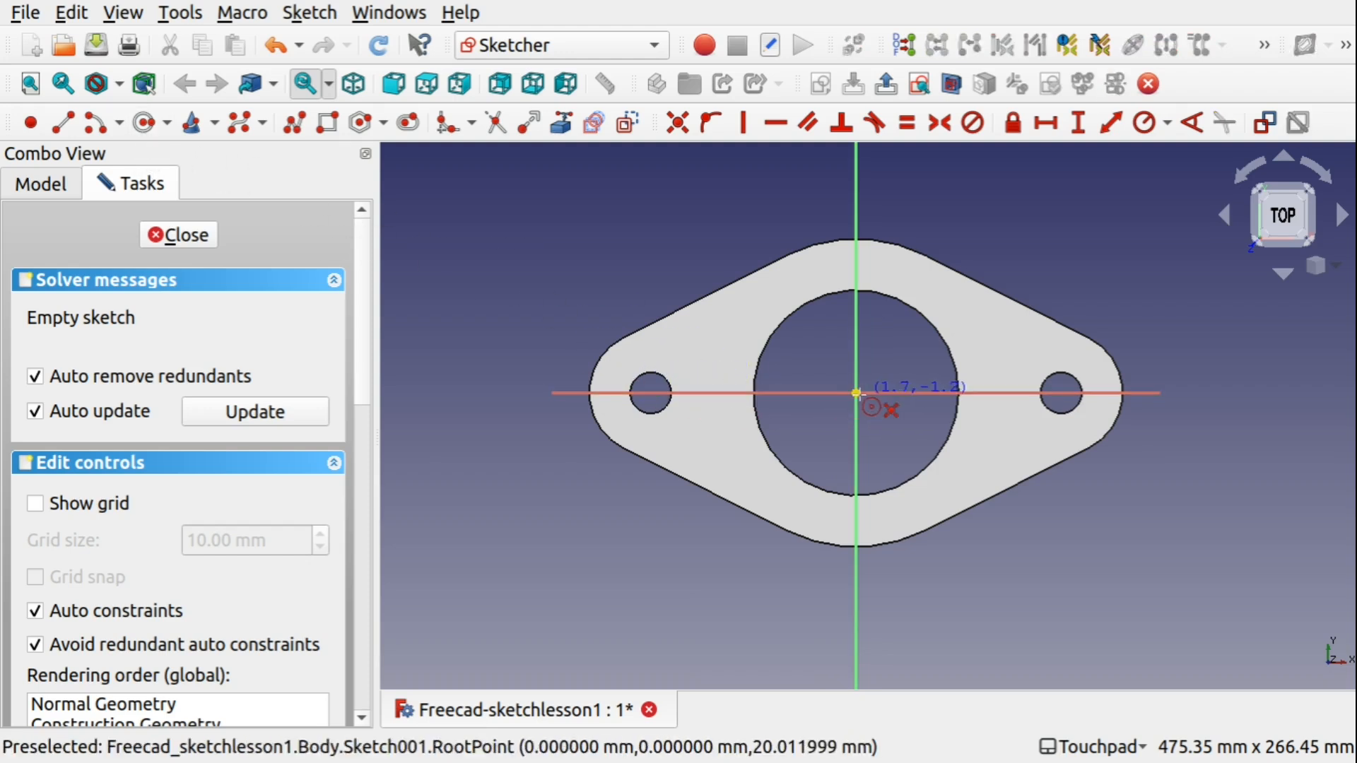
pyautogui.click(856, 393)
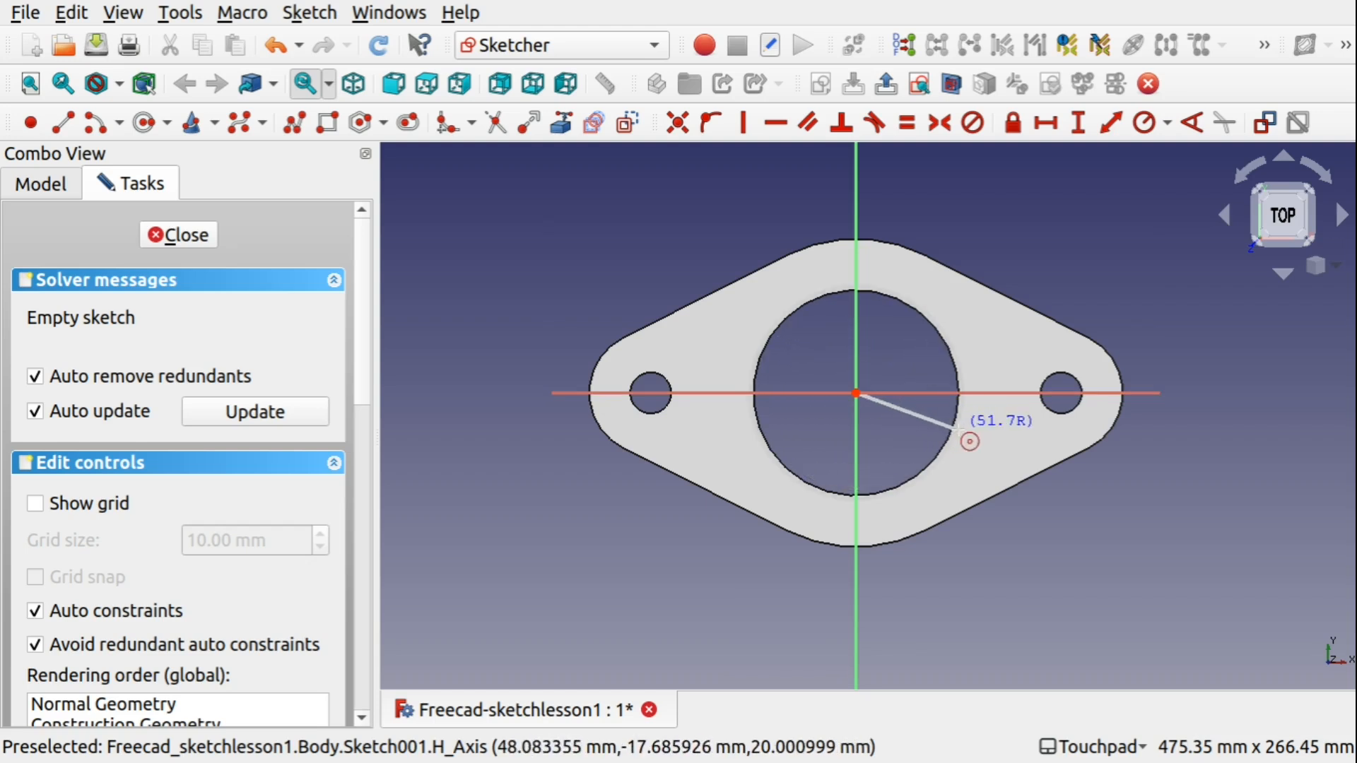
pyautogui.click(985, 439)
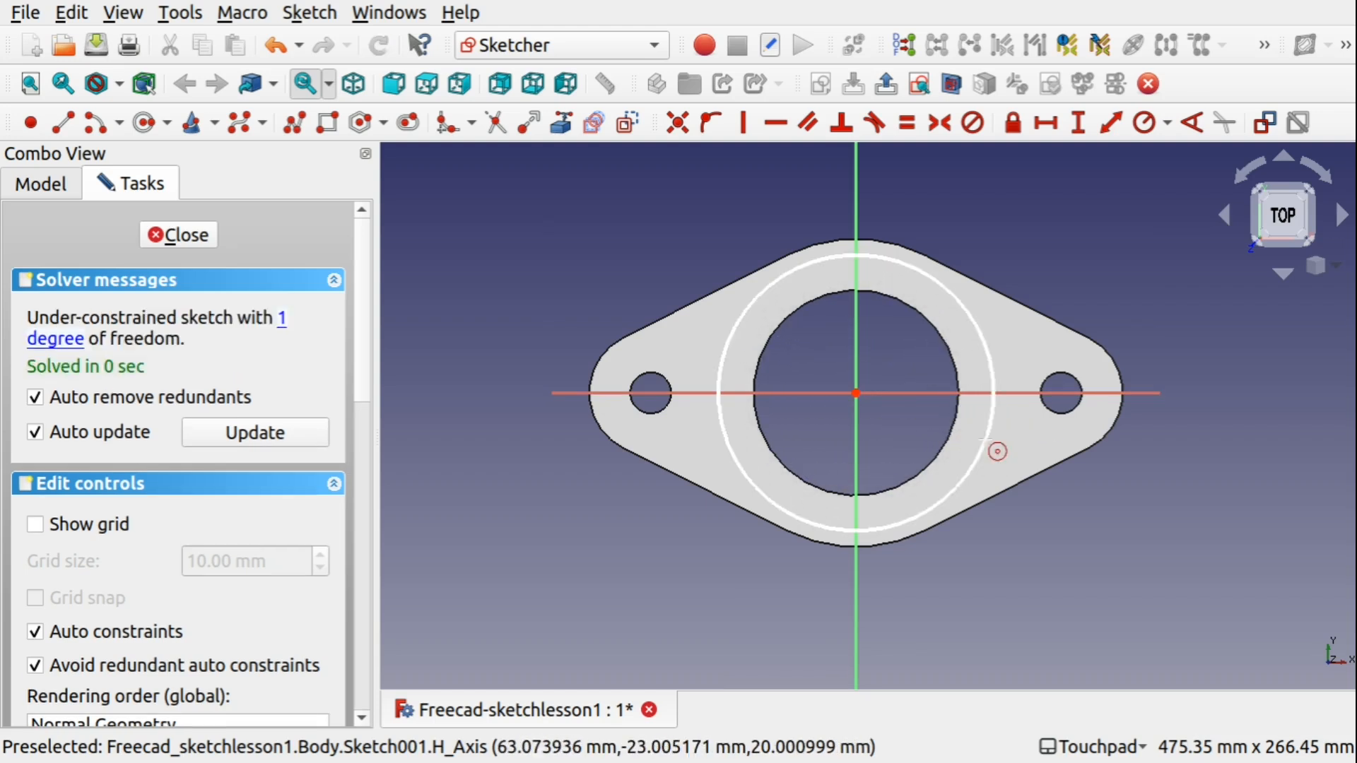
# - Constrain the circle's radius to 75 mm and move the dimension label off the plate
pyautogui.click(971, 323)
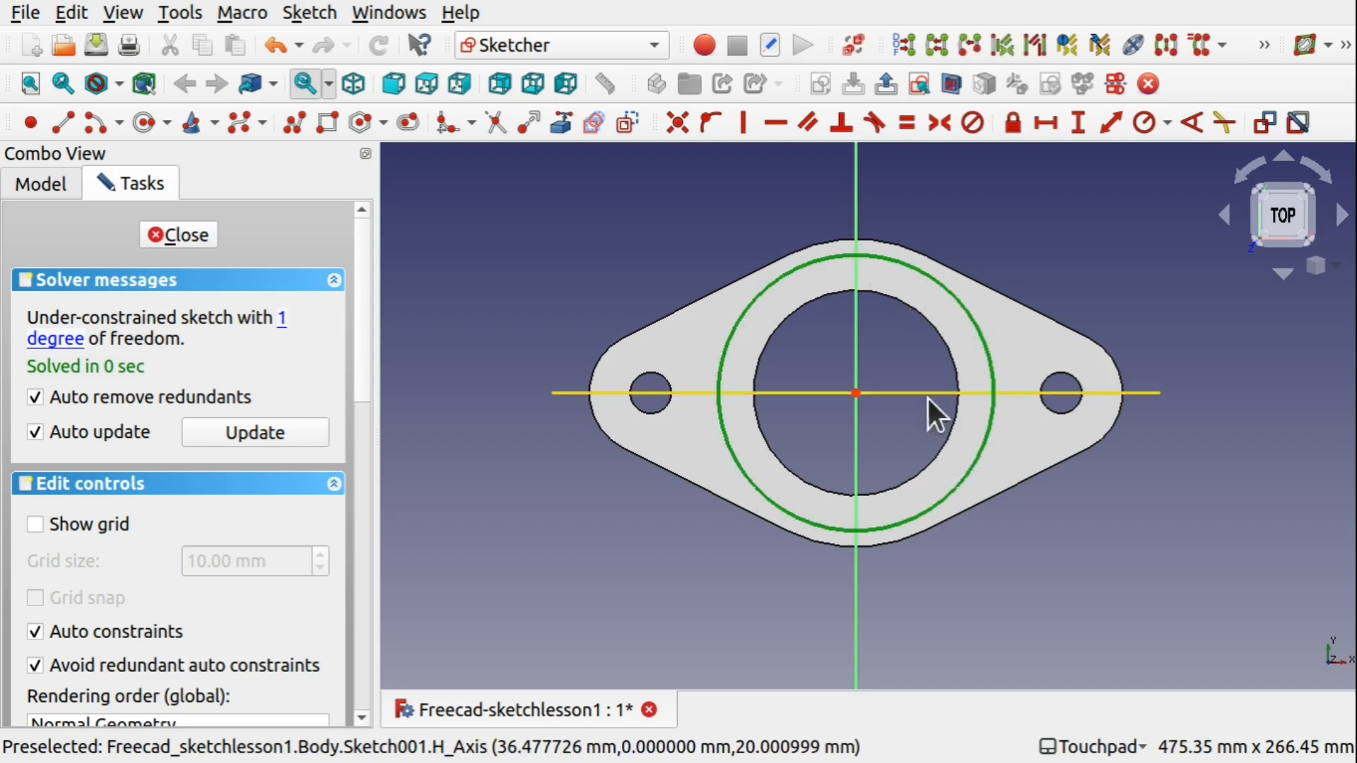
pyautogui.moveTo(896, 414)
pyautogui.keyDown('shift'); pyautogui.mouseDown()
pyautogui.moveTo(918, 270)
pyautogui.moveTo(935, 403)
pyautogui.moveTo(911, 413)
pyautogui.mouseUp(); pyautogui.keyUp('shift')
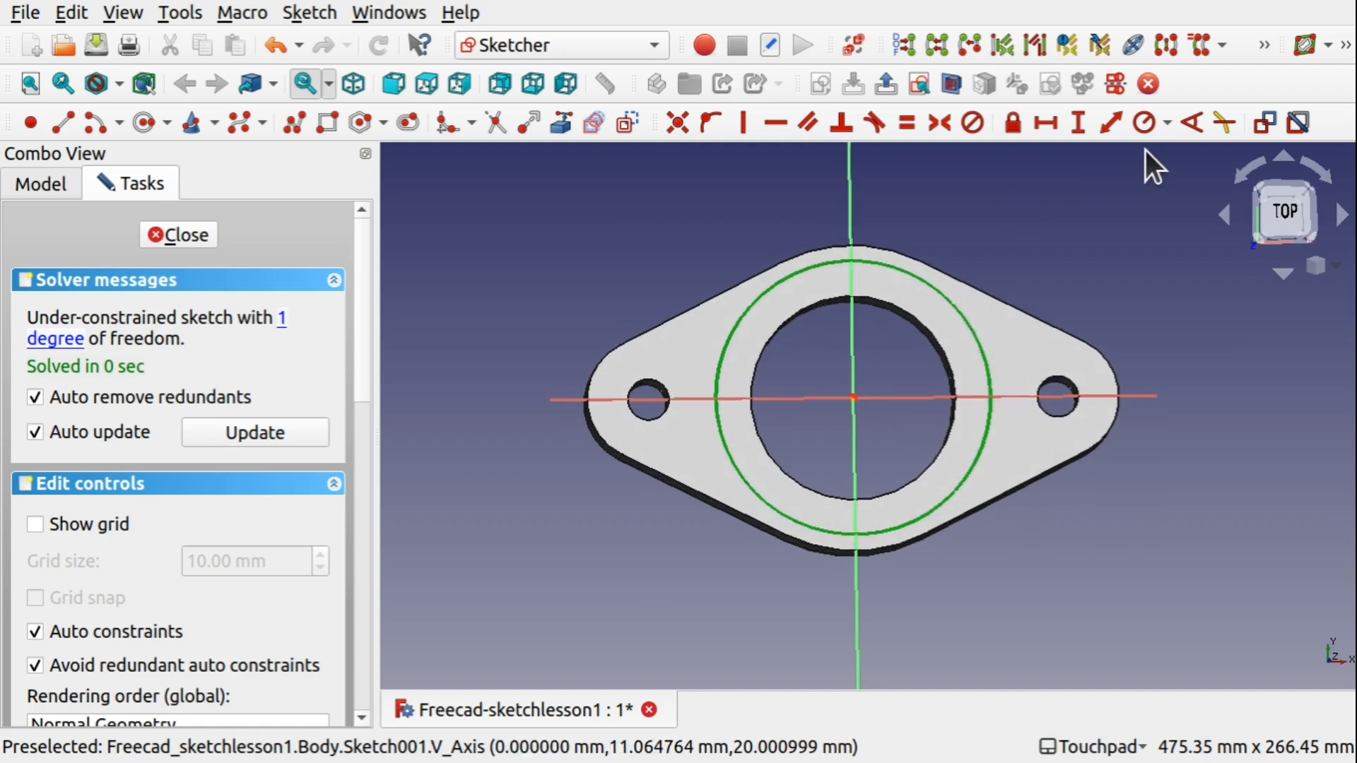
pyautogui.click(1167, 124)
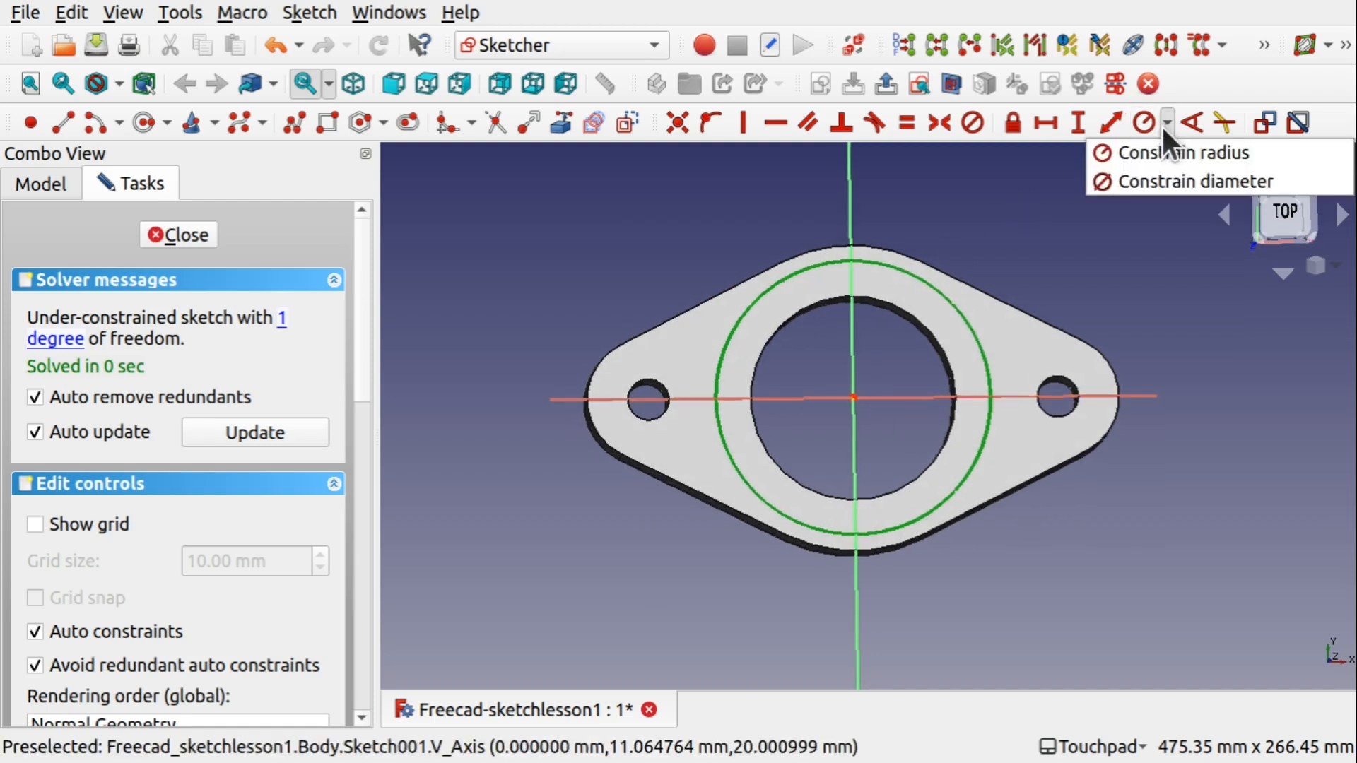
pyautogui.click(1173, 149)
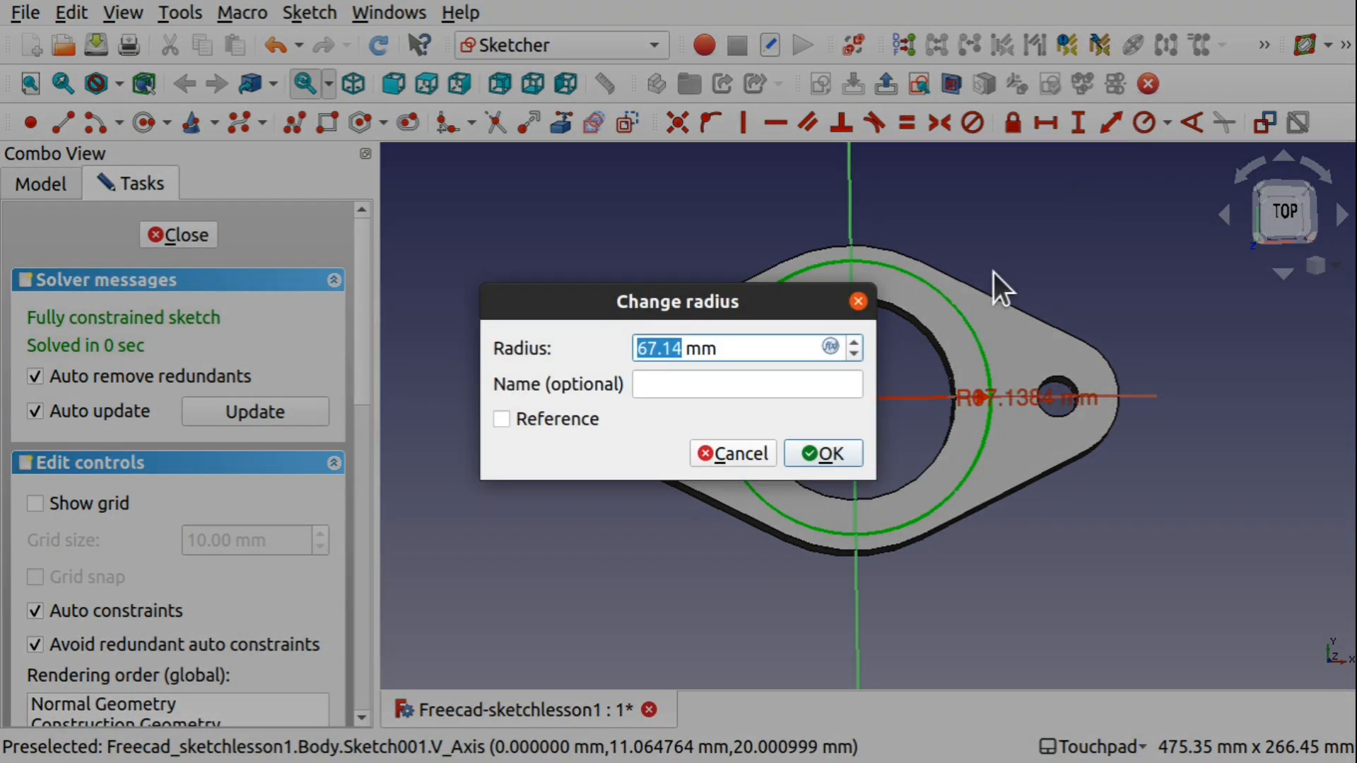
pyautogui.write('75')
pyautogui.press('Return')
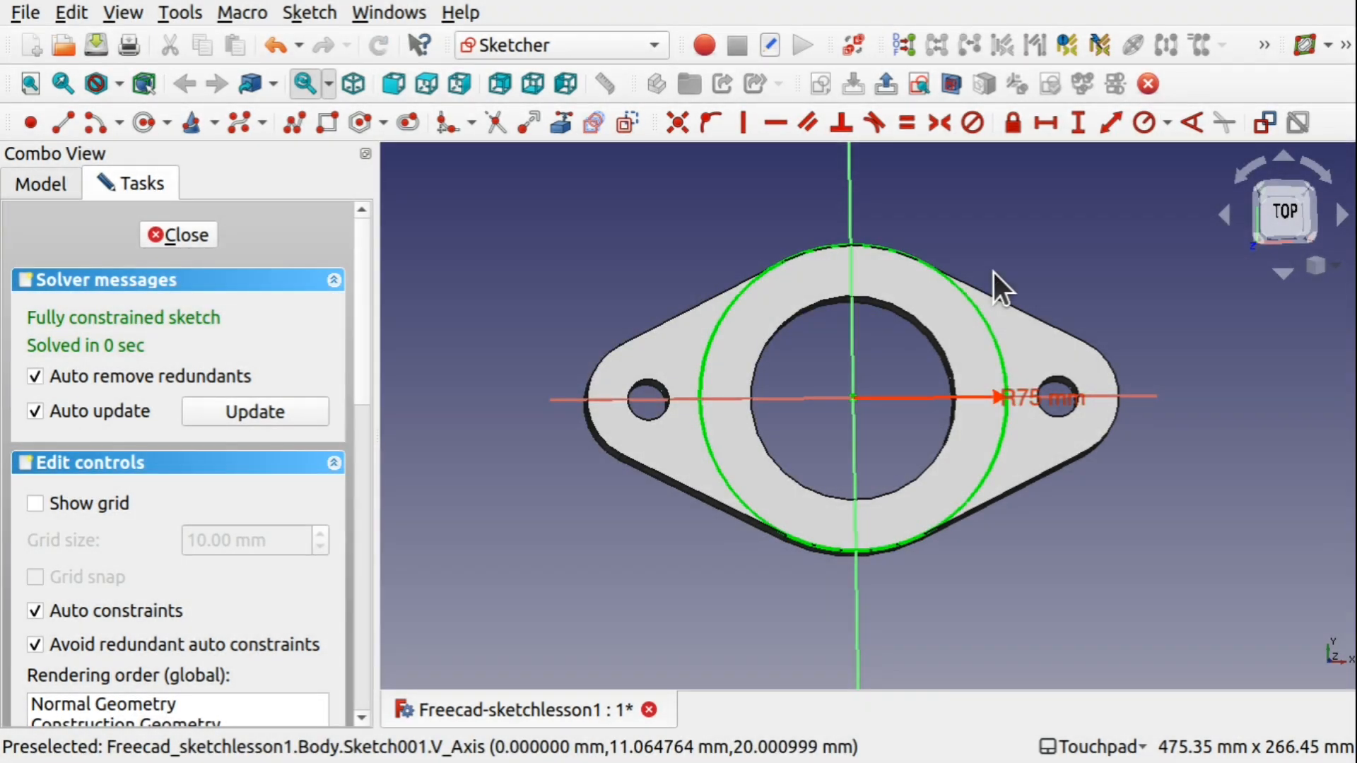
pyautogui.keyDown('shift'); pyautogui.moveTo(919, 603); pyautogui.dragTo(870, 234); pyautogui.keyUp('shift')
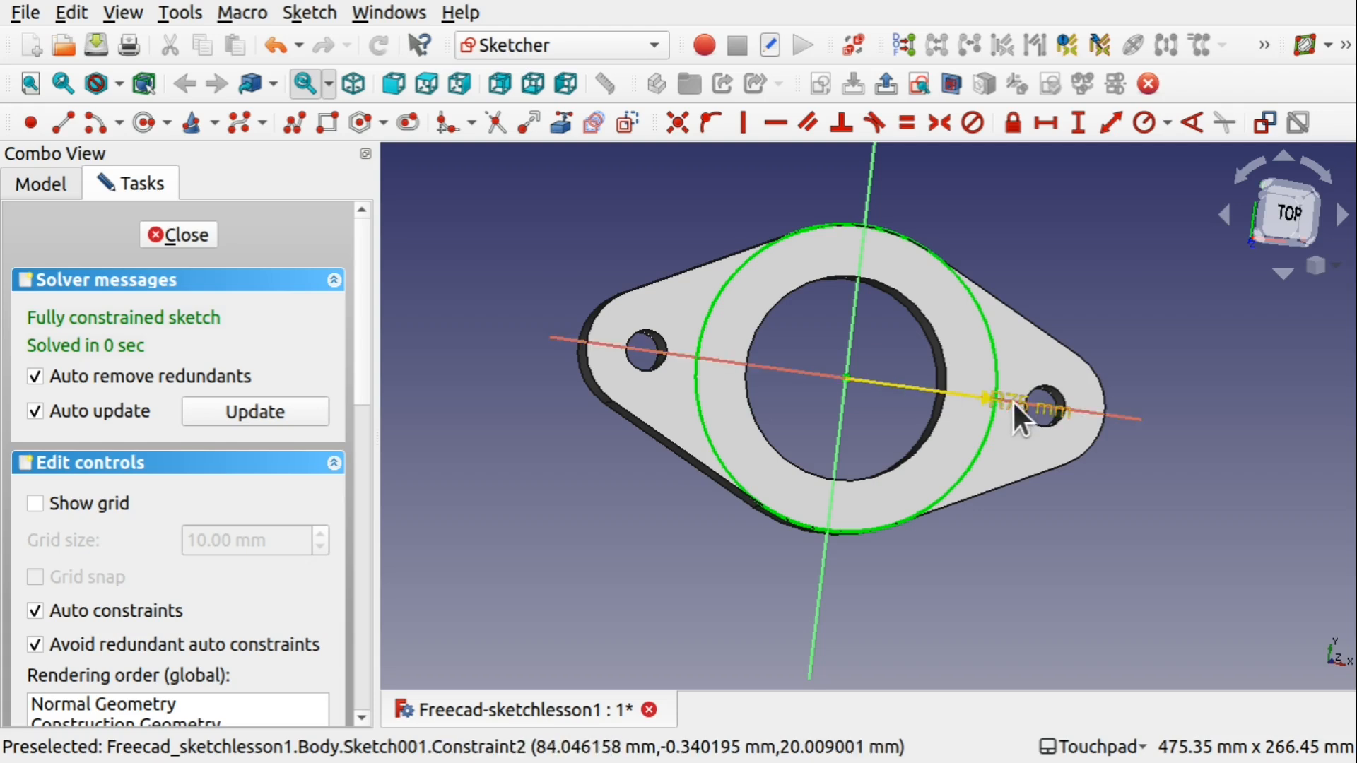
pyautogui.moveTo(1021, 405); pyautogui.dragTo(1040, 511)
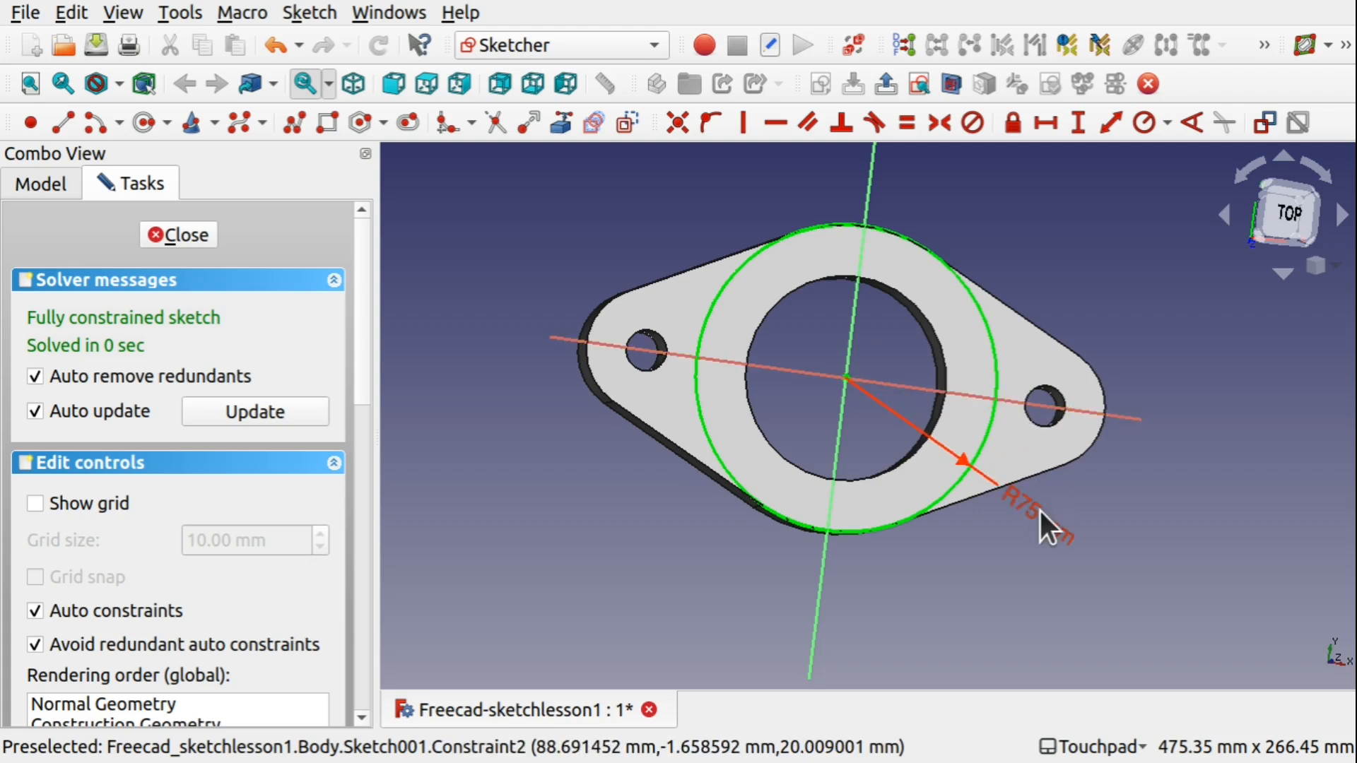
# - Set the circle's radius to 100 mm
pyautogui.doubleClick(1037, 511)
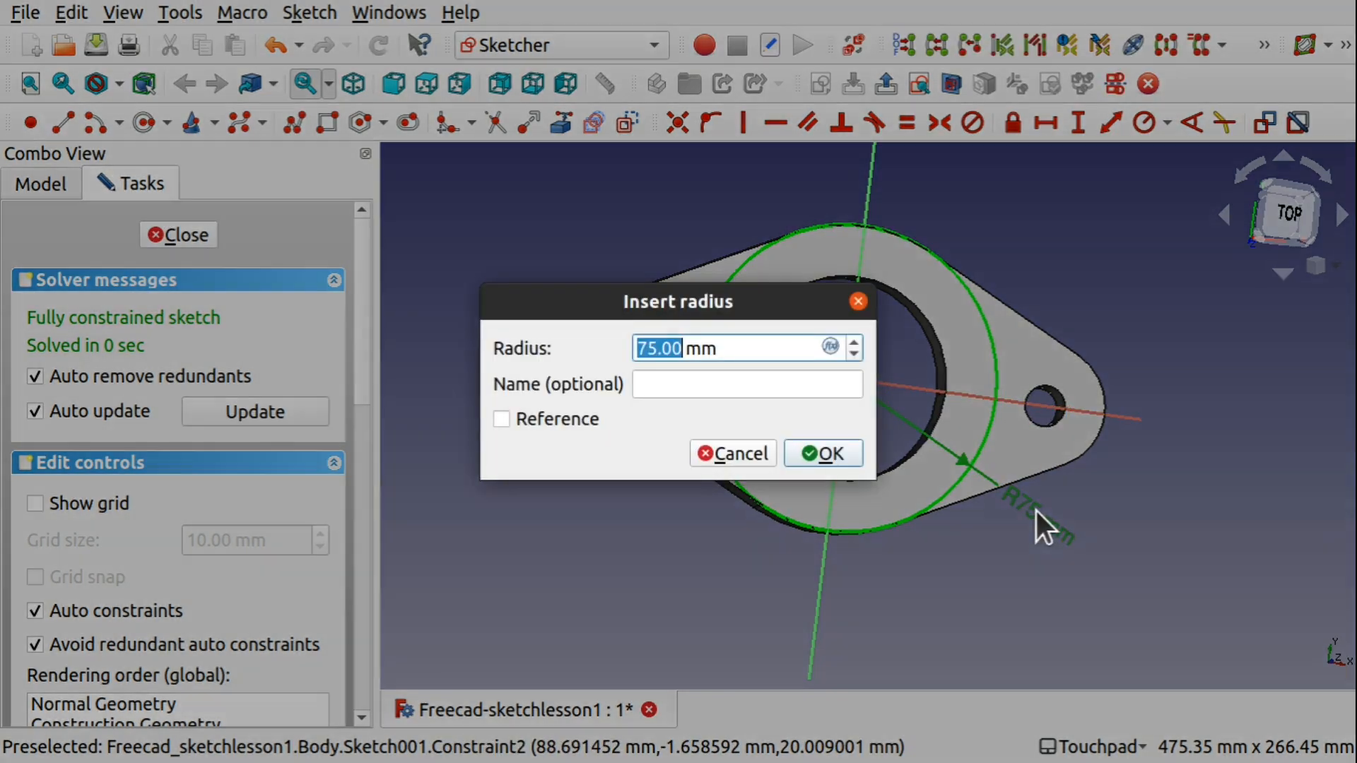
pyautogui.write('100')
pyautogui.press('Return')
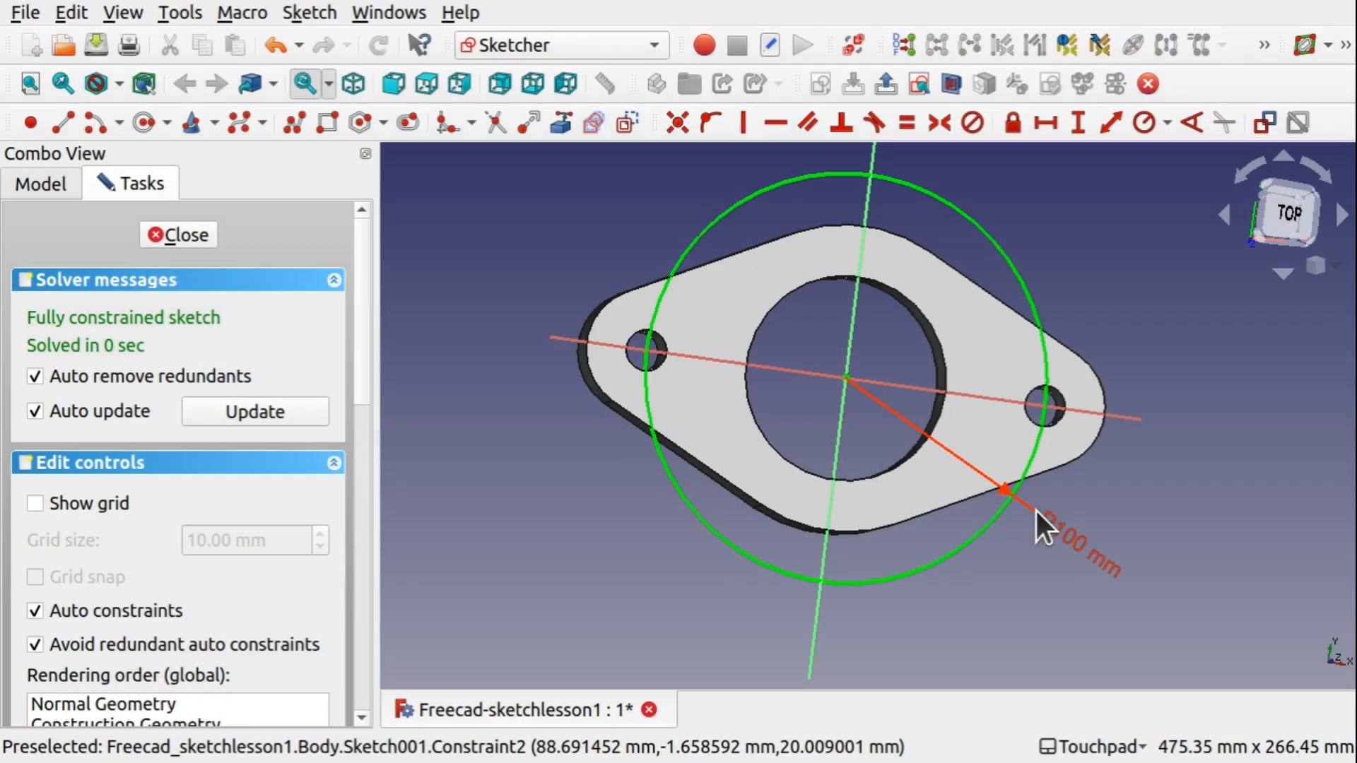
# - Set the radius of the circle around the central hole to 80 mm
pyautogui.keyDown('shift'); pyautogui.moveTo(953, 533); pyautogui.dragTo(1004, 433); pyautogui.keyUp('shift')
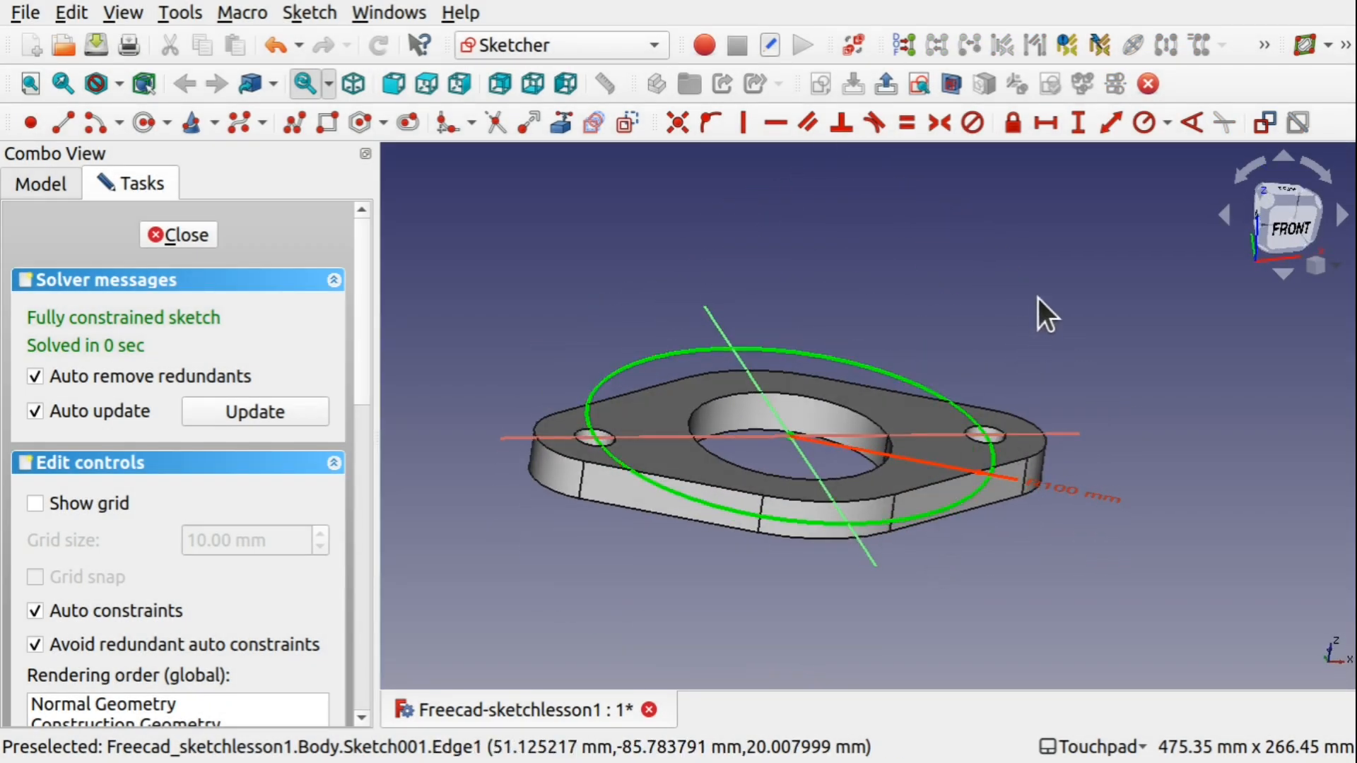
pyautogui.keyDown('shift'); pyautogui.moveTo(970, 493); pyautogui.dragTo(1053, 486); pyautogui.keyUp('shift')
pyautogui.doubleClick(1048, 503)
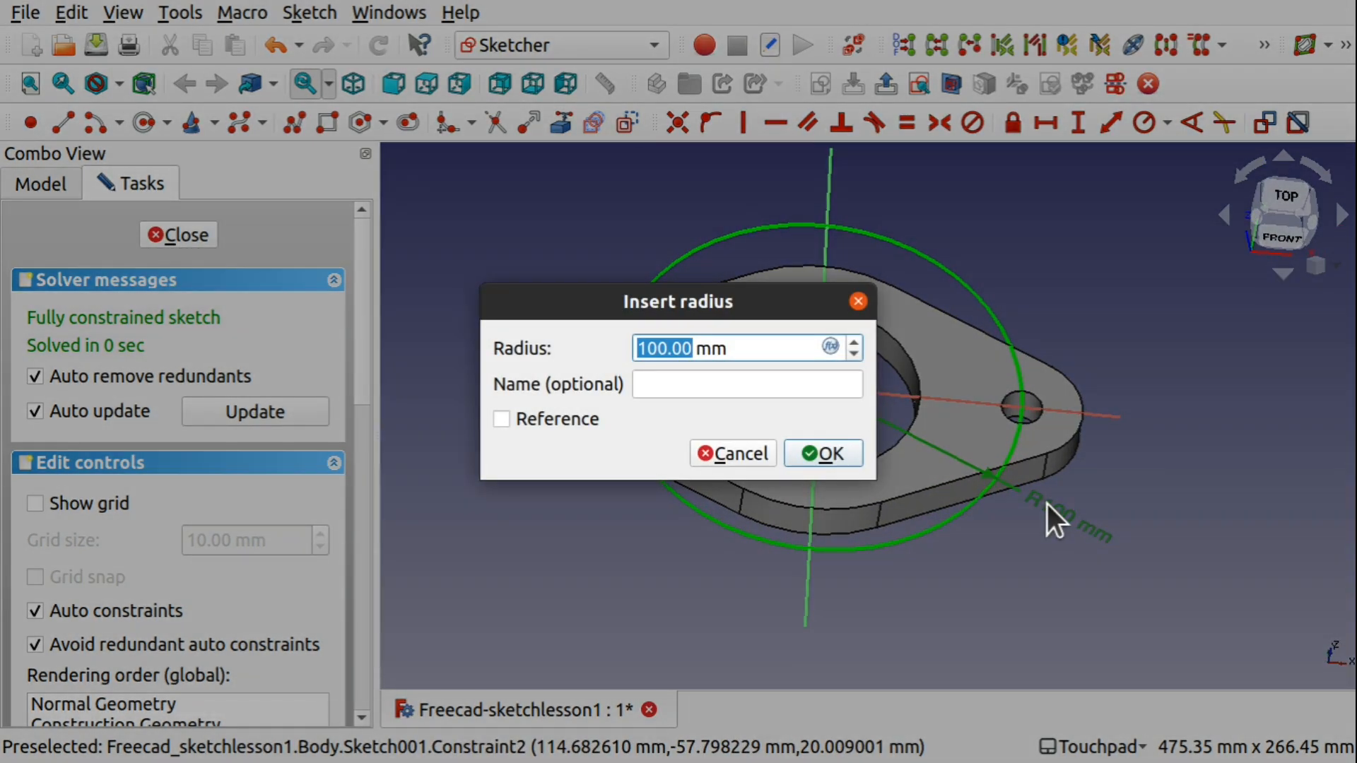
pyautogui.write('80')
pyautogui.press('Return')
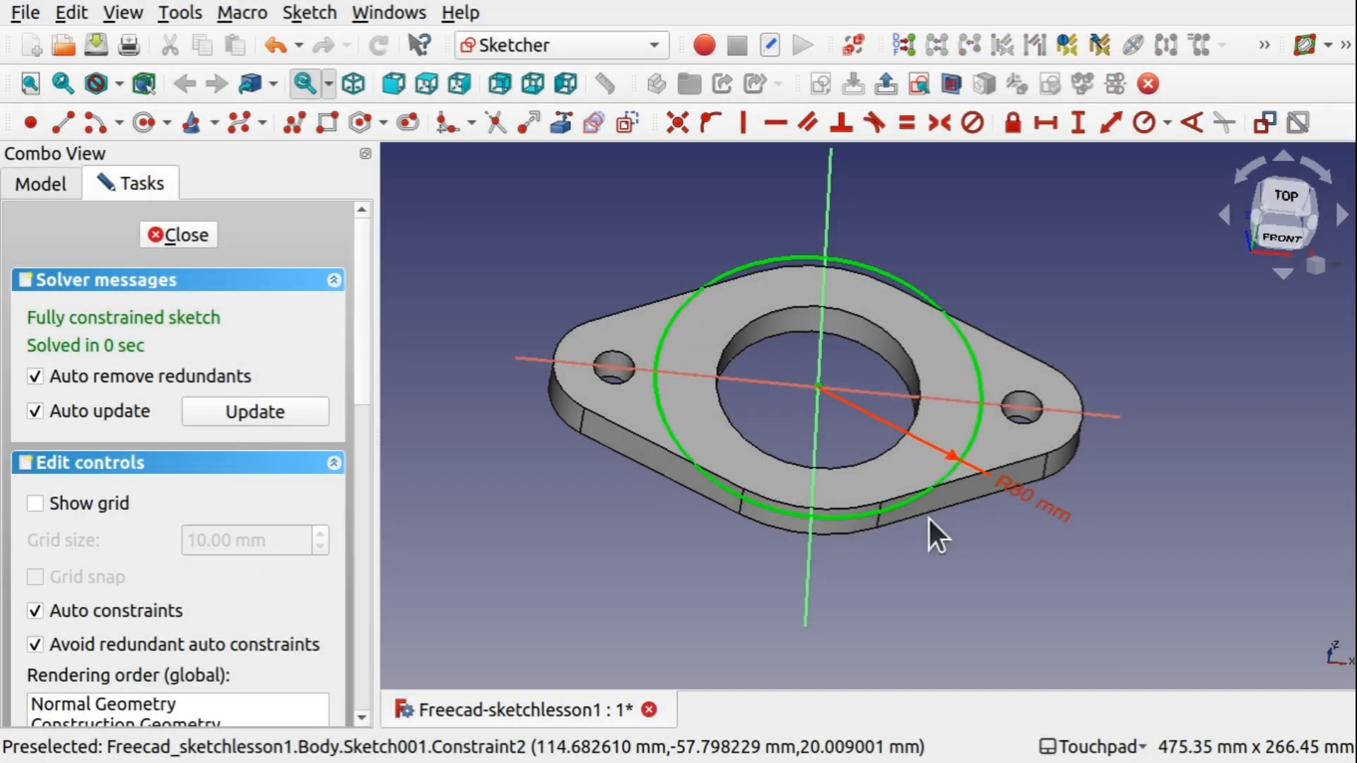
# - Sketch a second circle centred on the origin, slightly smaller than the plate's central hole
pyautogui.keyDown('shift'); pyautogui.moveTo(893, 566); pyautogui.dragTo(914, 482); pyautogui.keyUp('shift')
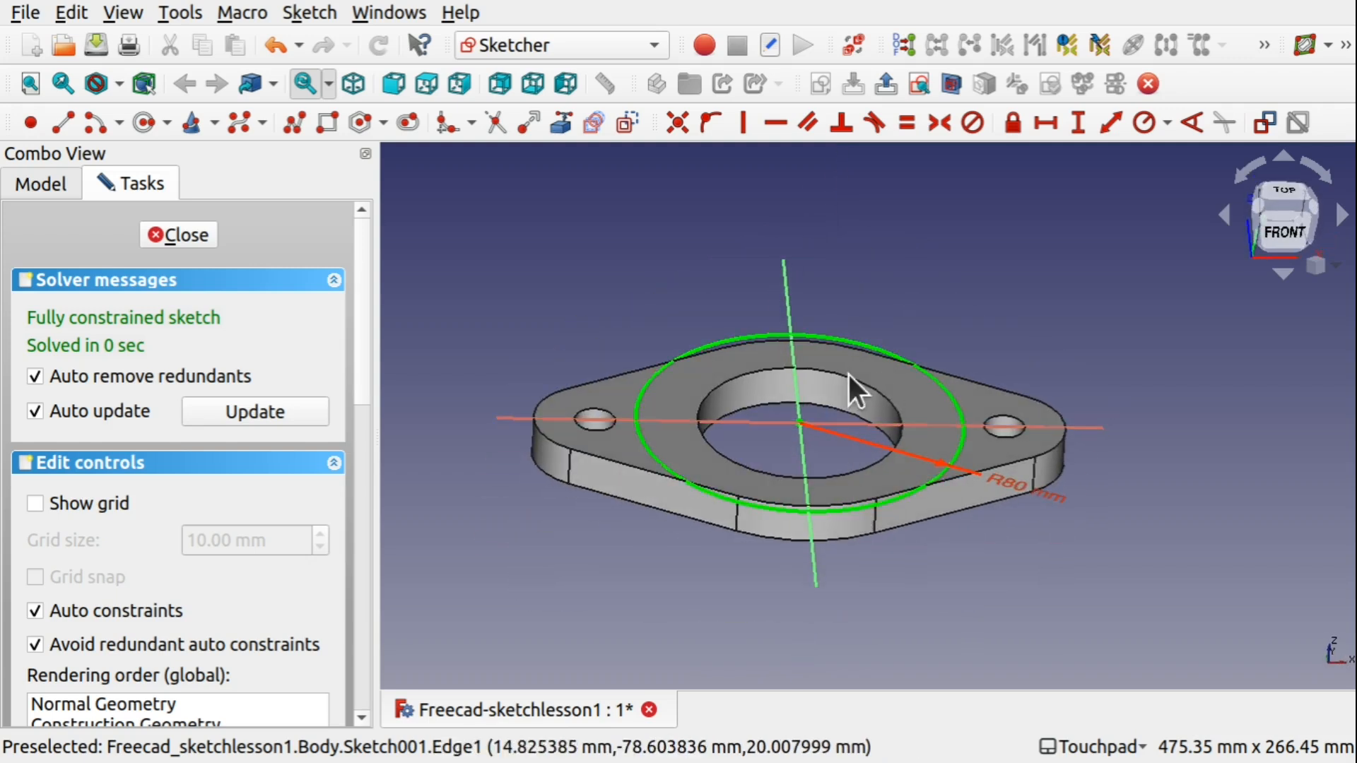
pyautogui.moveTo(821, 522)
pyautogui.keyDown('shift'); pyautogui.mouseDown()
pyautogui.moveTo(819, 494)
pyautogui.moveTo(813, 507)
pyautogui.mouseUp(); pyautogui.keyUp('shift')
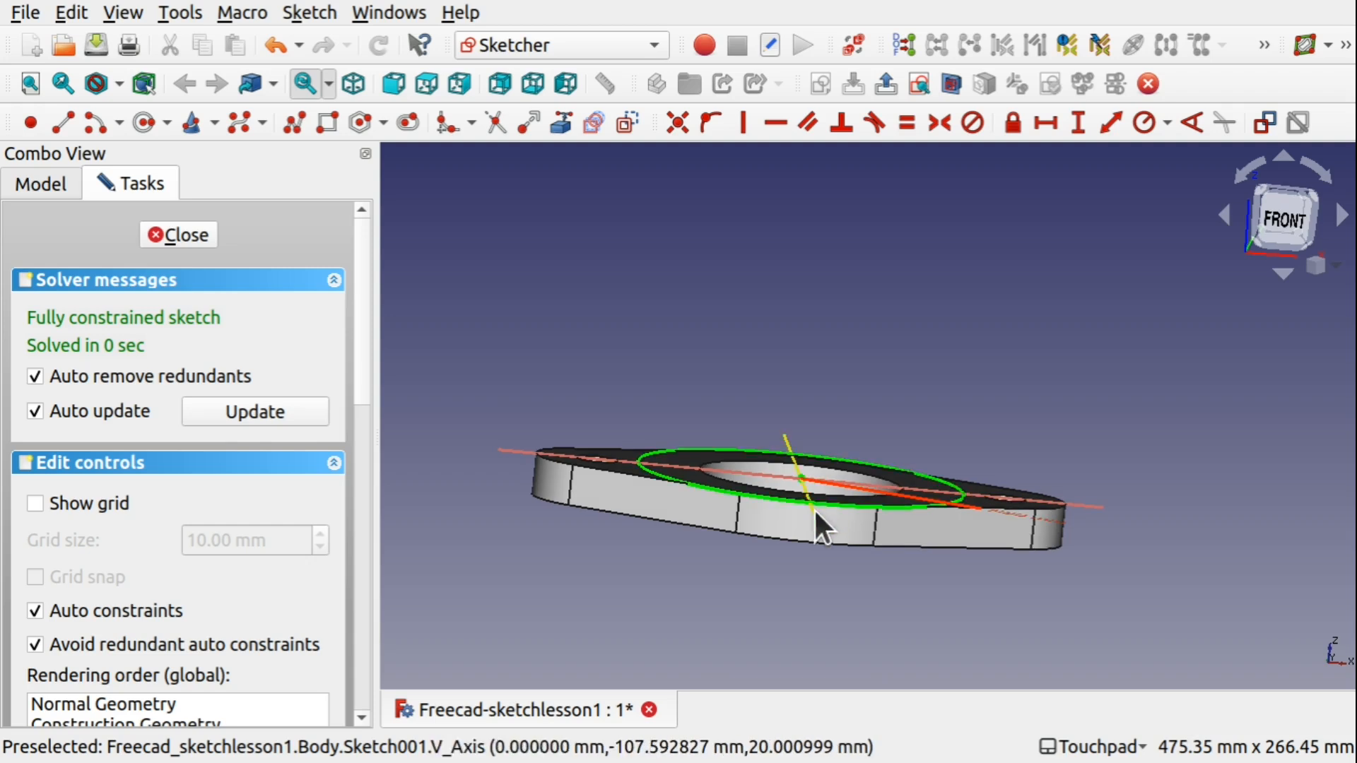
pyautogui.keyDown('shift'); pyautogui.moveTo(843, 371); pyautogui.dragTo(831, 471); pyautogui.keyUp('shift')
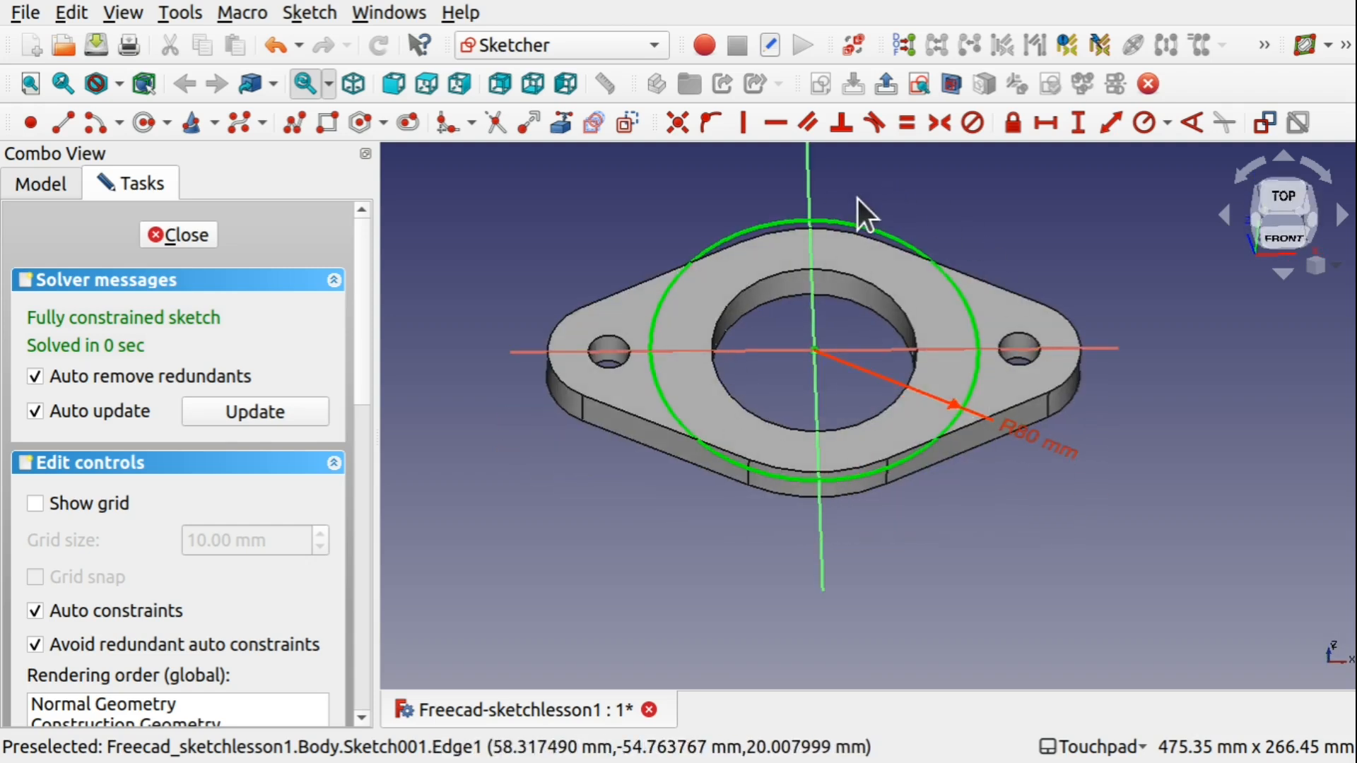
pyautogui.keyDown('shift'); pyautogui.moveTo(872, 400); pyautogui.dragTo(836, 410); pyautogui.keyUp('shift')
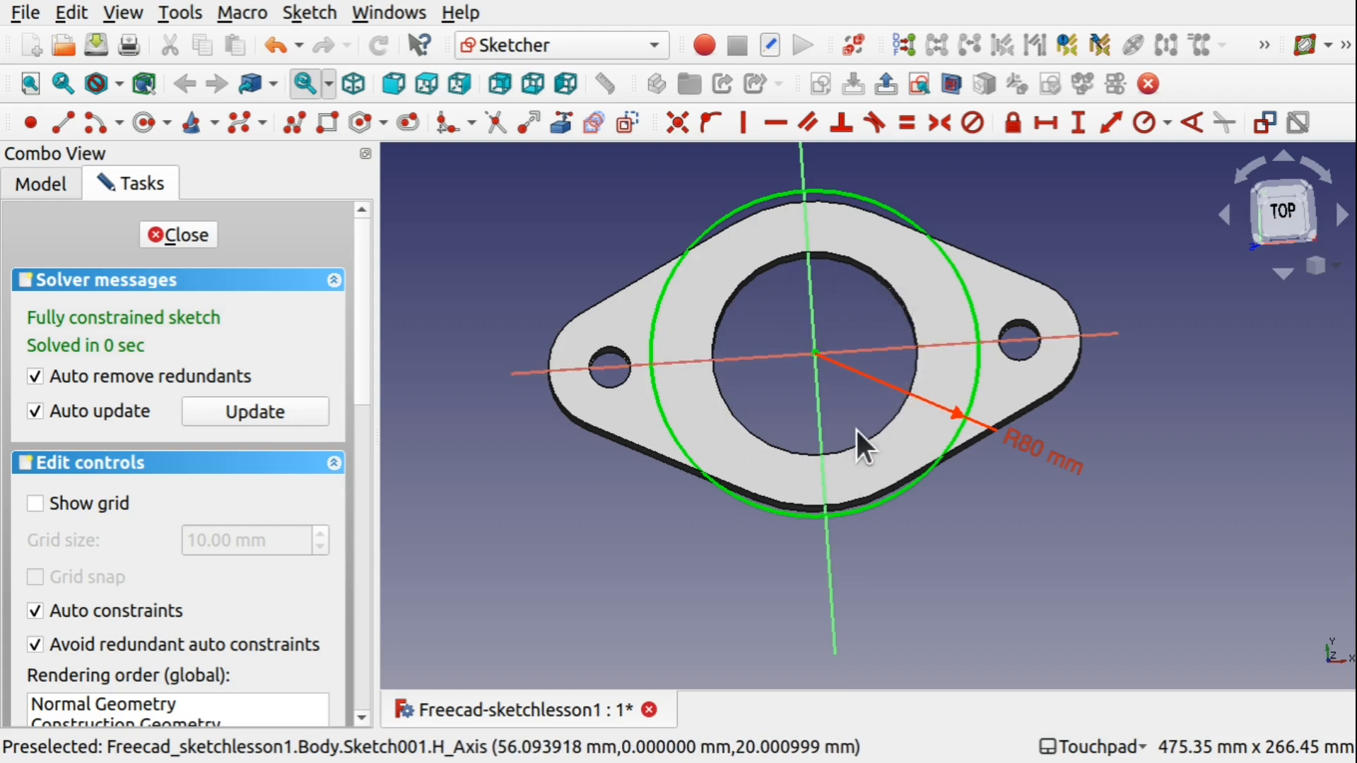
pyautogui.click(146, 122)
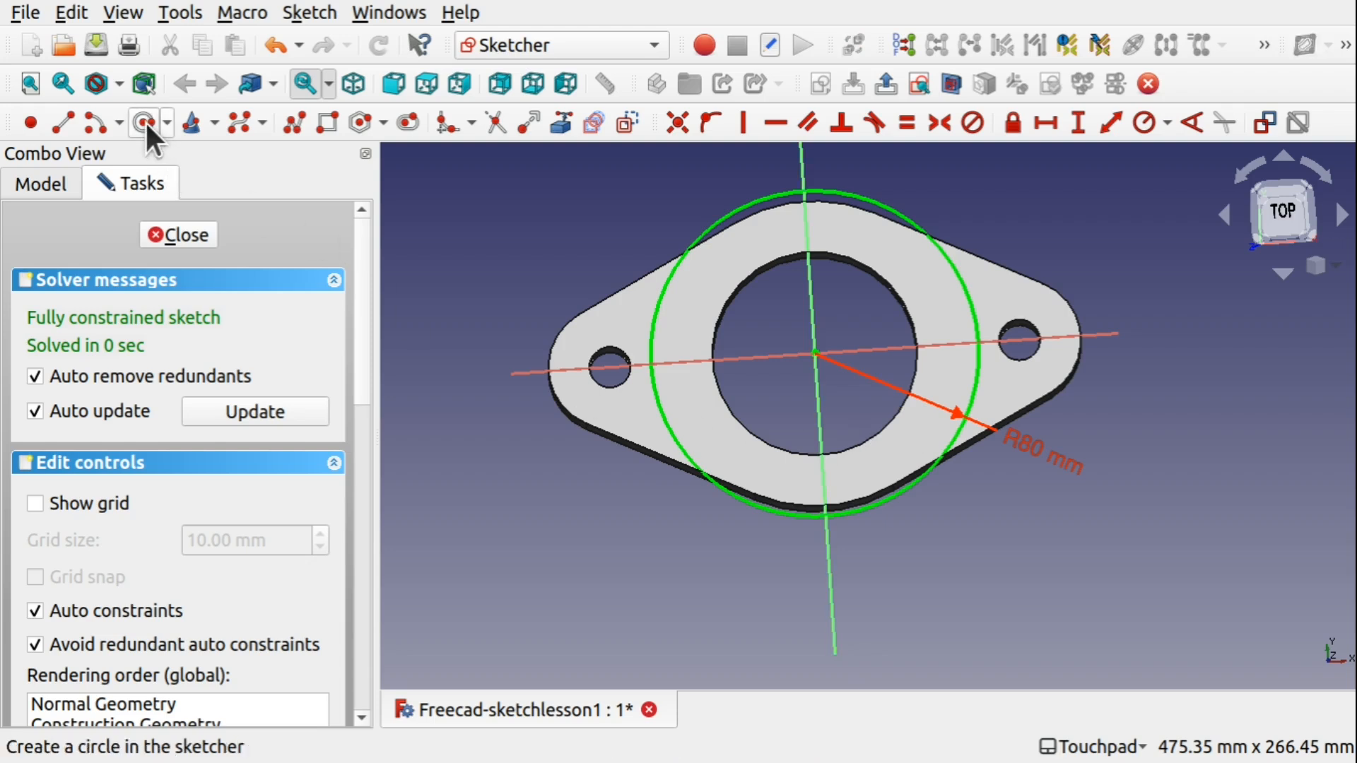
pyautogui.click(816, 352)
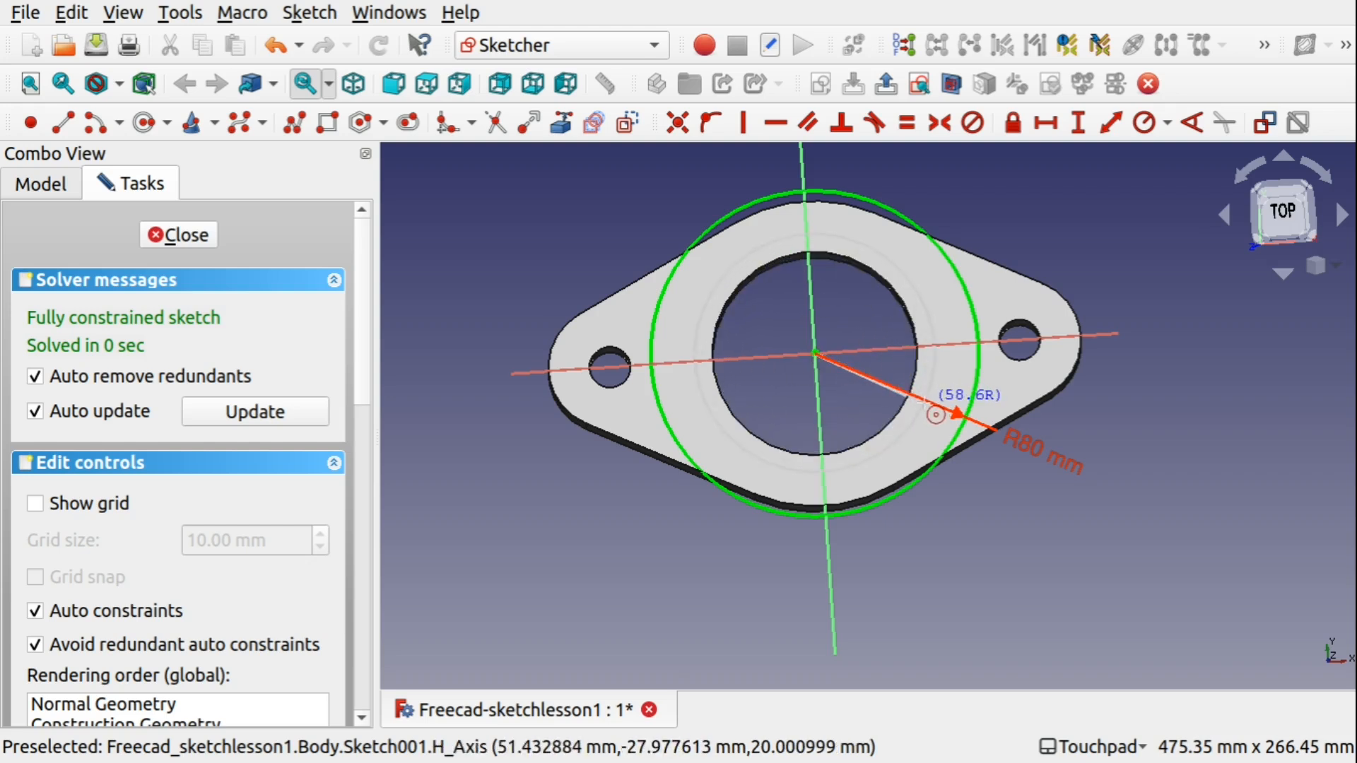
pyautogui.click(905, 393)
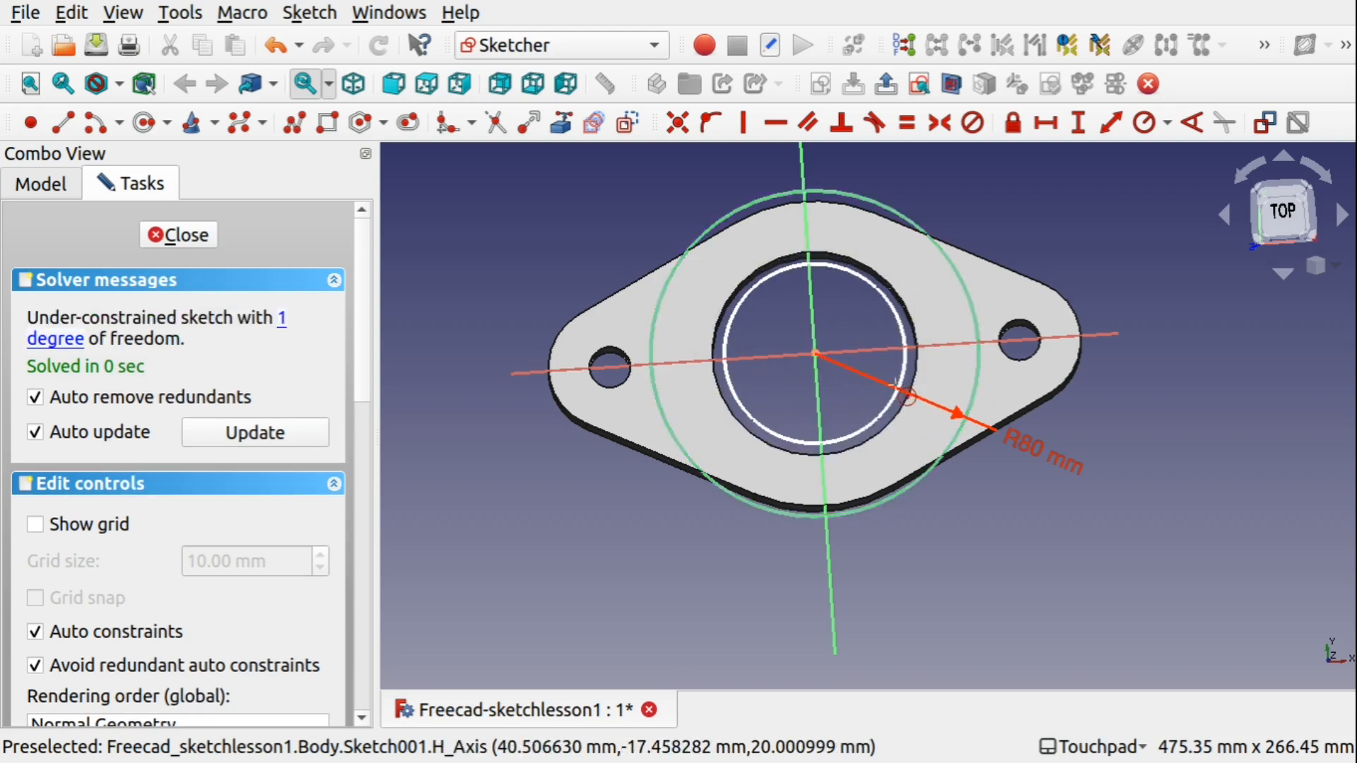
pyautogui.rightClick(874, 334)
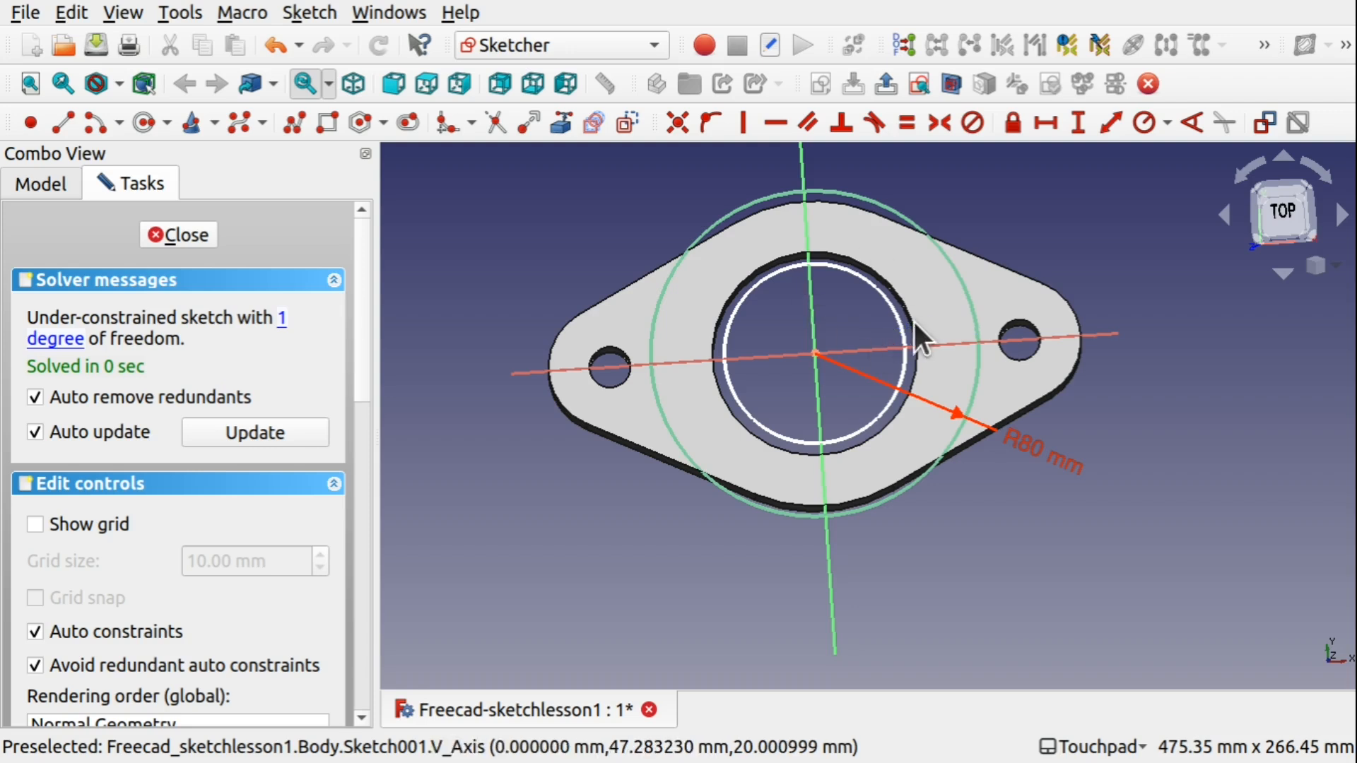
# - Link the top edge of the plate's central hole into the sketch as external geometry
pyautogui.scroll(3, 913, 319)
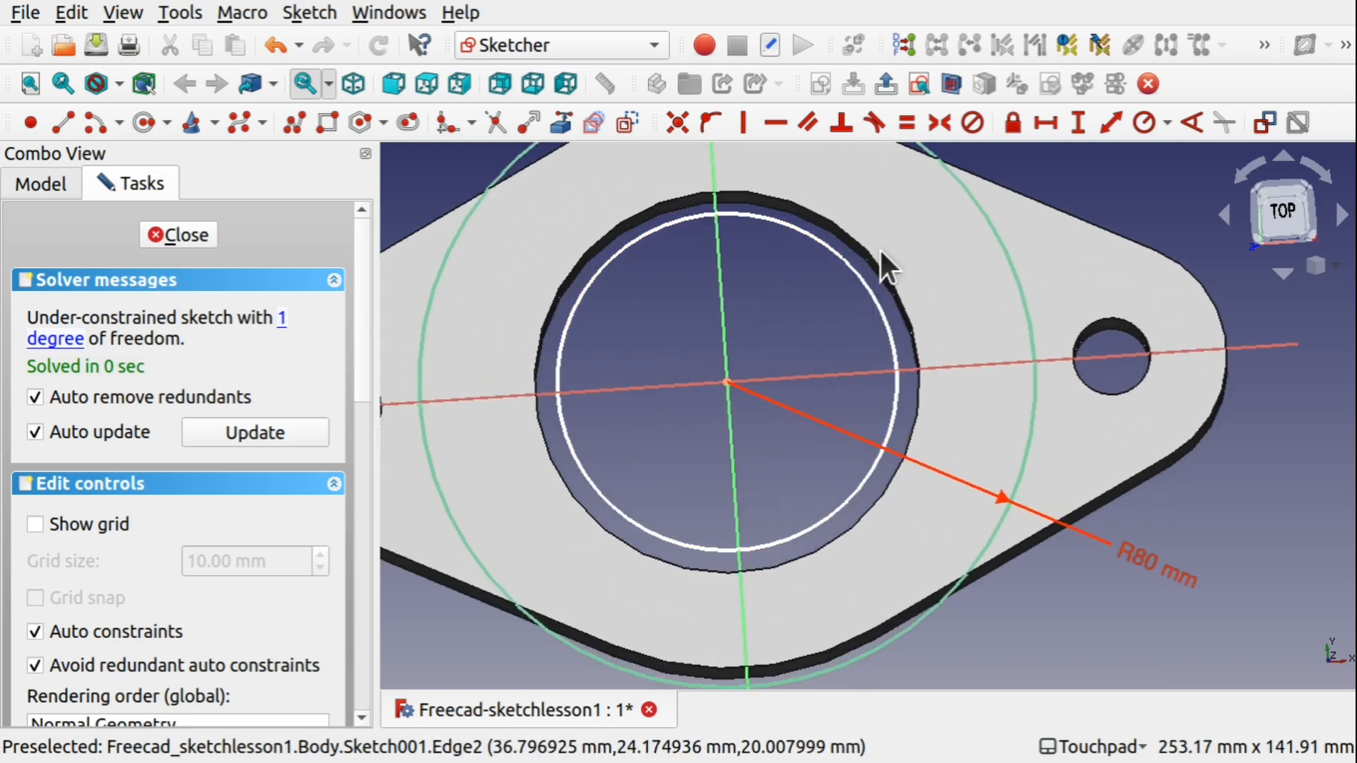
pyautogui.keyDown('alt'); pyautogui.moveTo(846, 393); pyautogui.dragTo(882, 340); pyautogui.keyUp('alt')
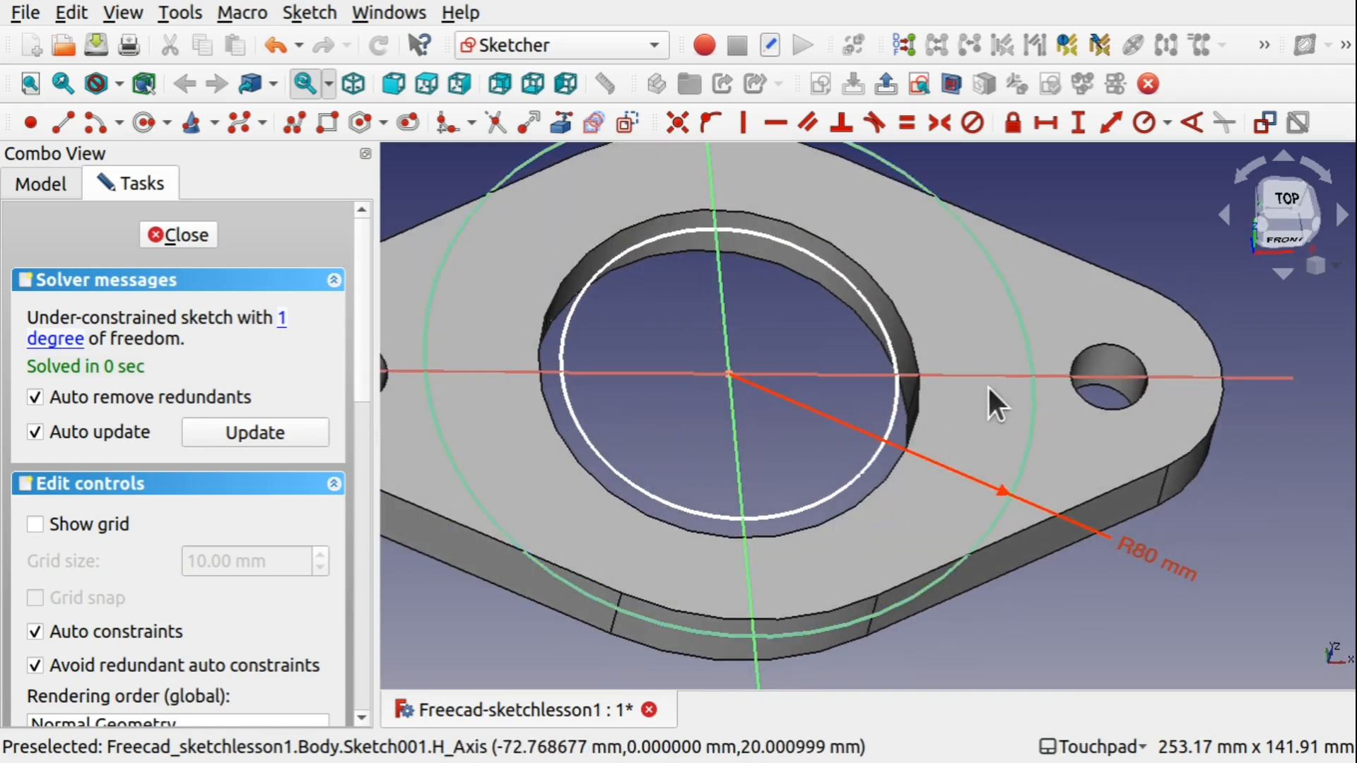
pyautogui.click(560, 123)
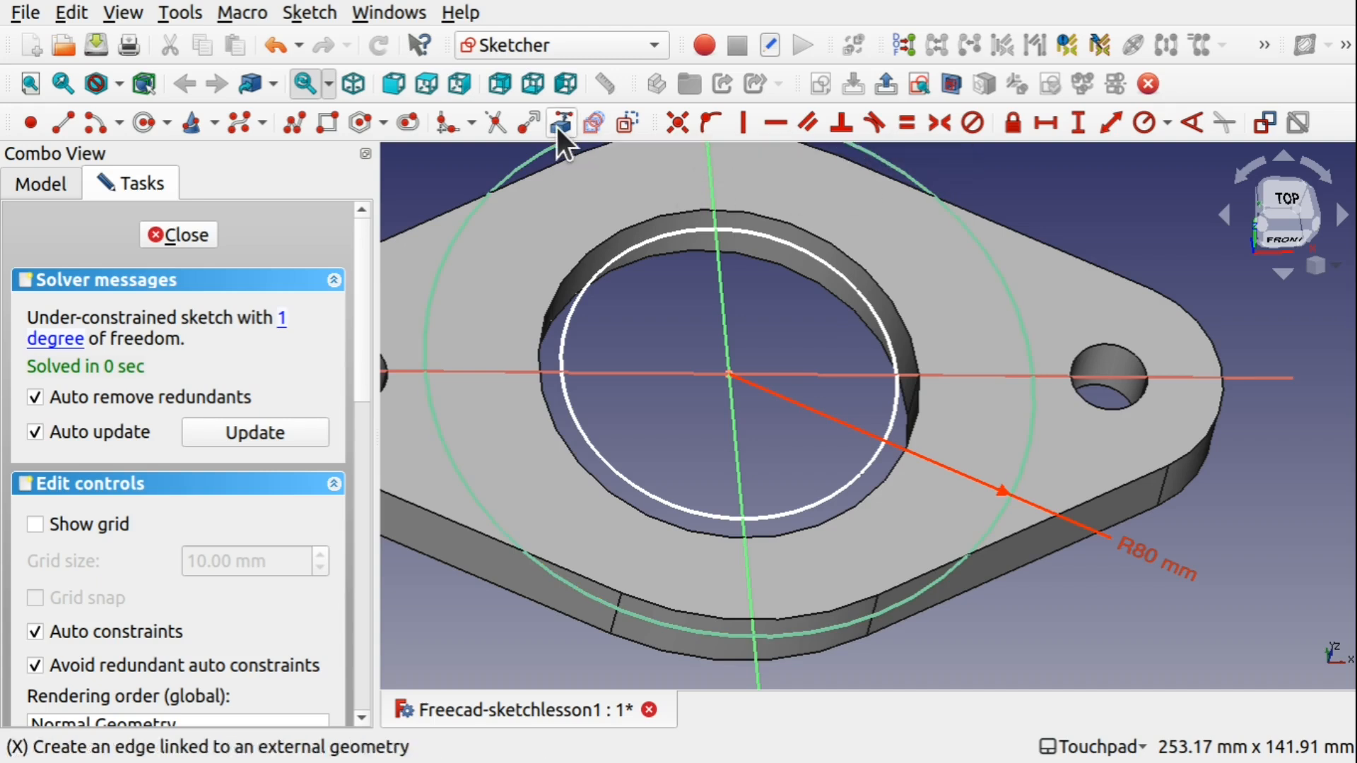
pyautogui.click(880, 281)
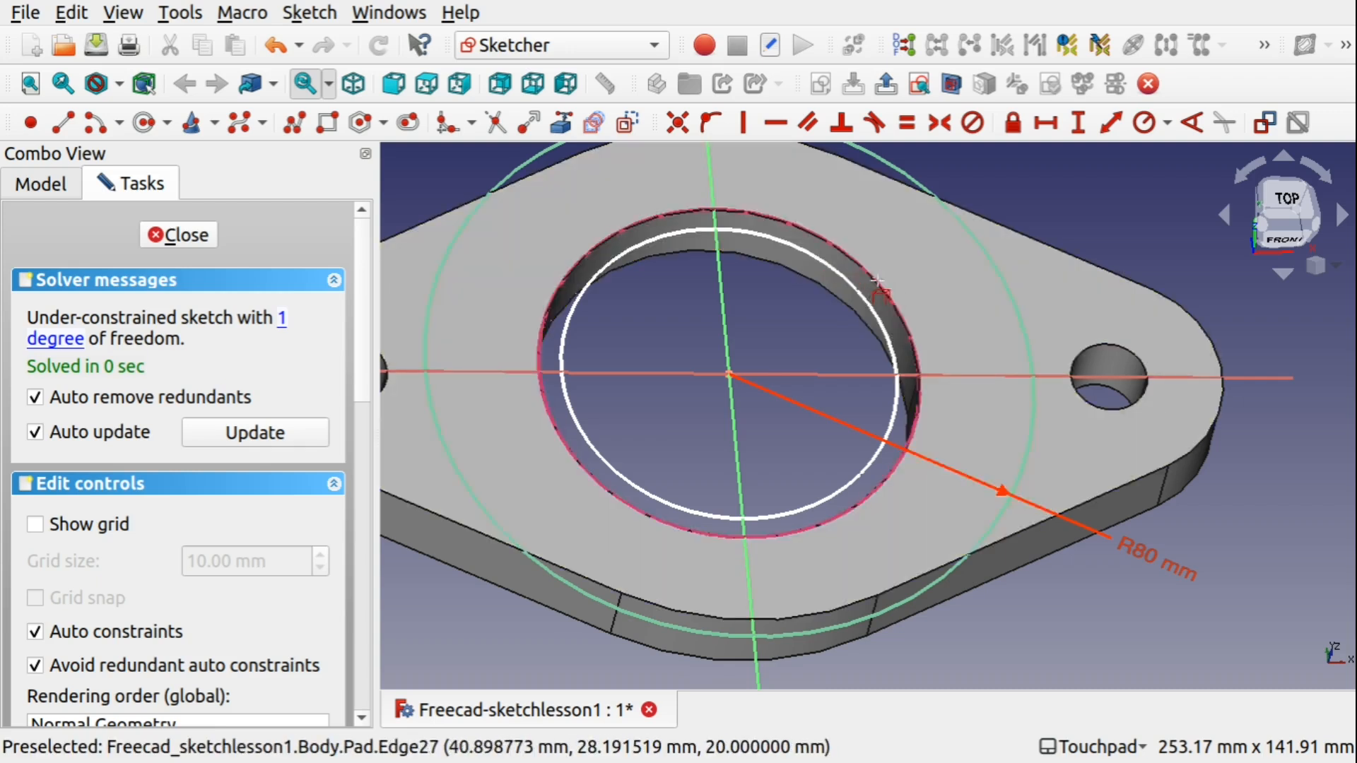
# - Apply an equality constraint between the inner circle and the linked central hole edge, and close the sketch
pyautogui.keyDown('alt'); pyautogui.moveTo(991, 323); pyautogui.dragTo(941, 411); pyautogui.keyUp('alt')
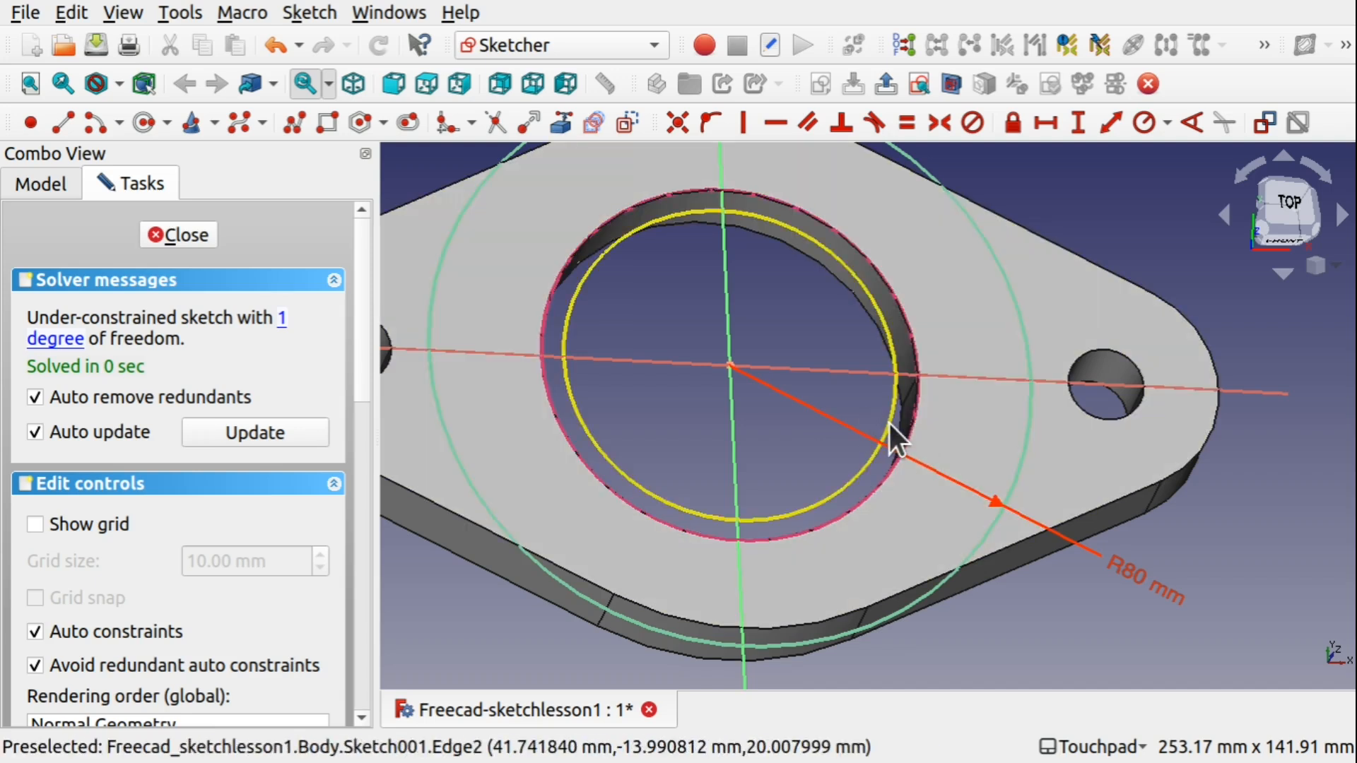
pyautogui.click(894, 425)
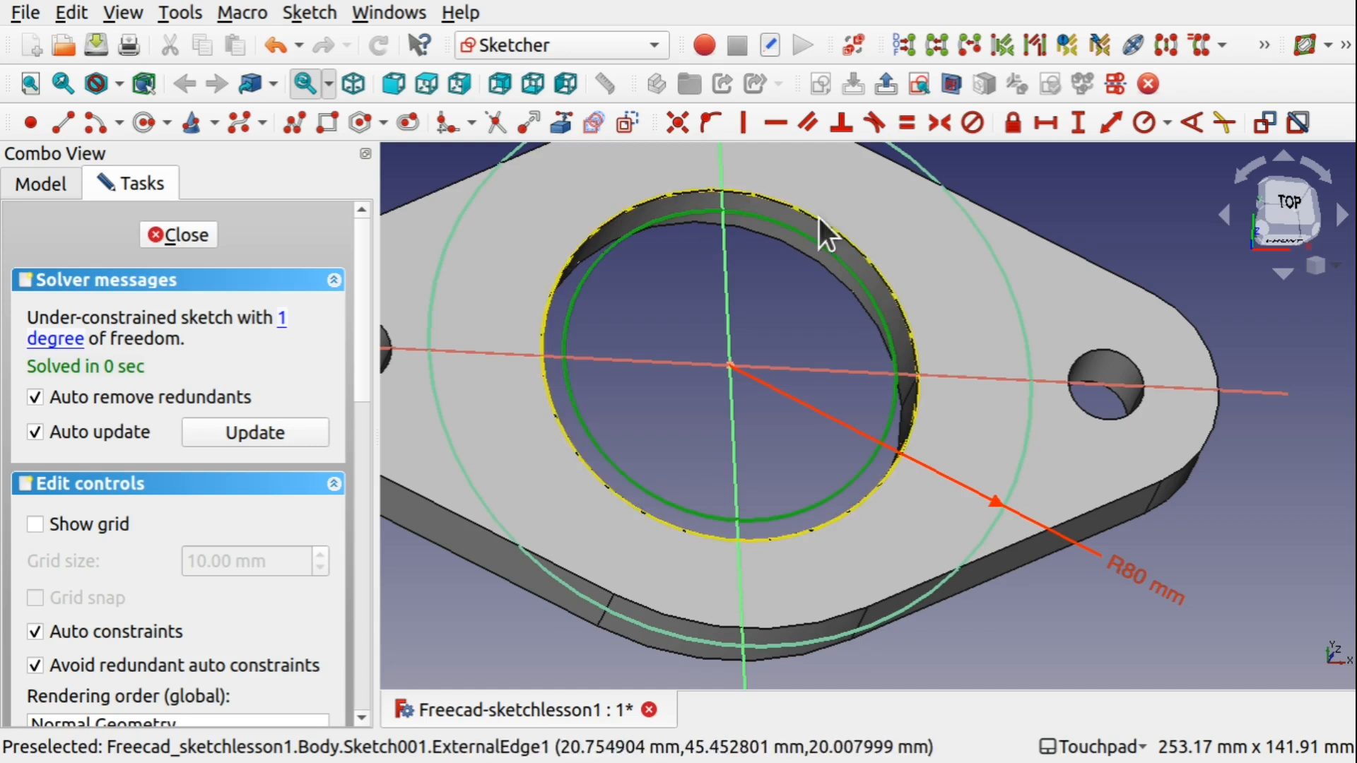
pyautogui.click(909, 433)
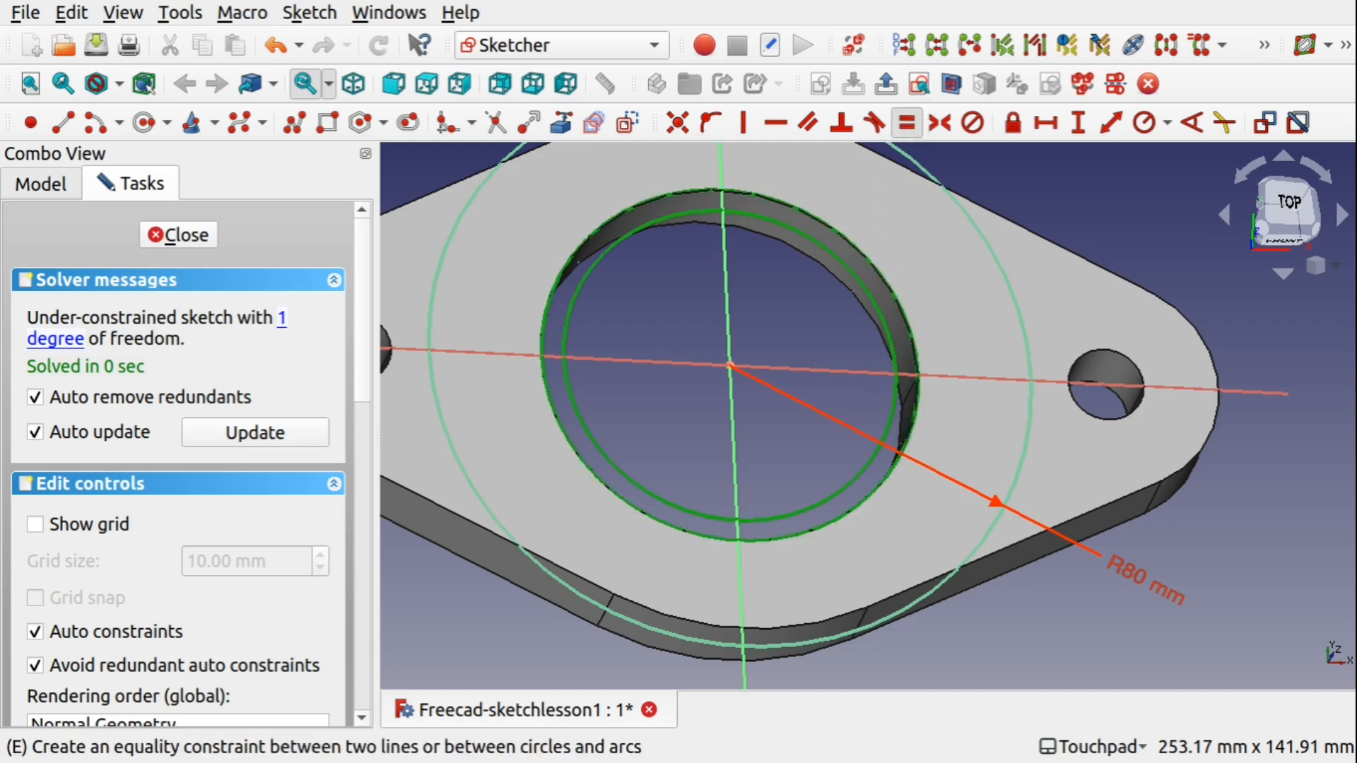
pyautogui.click(907, 122)
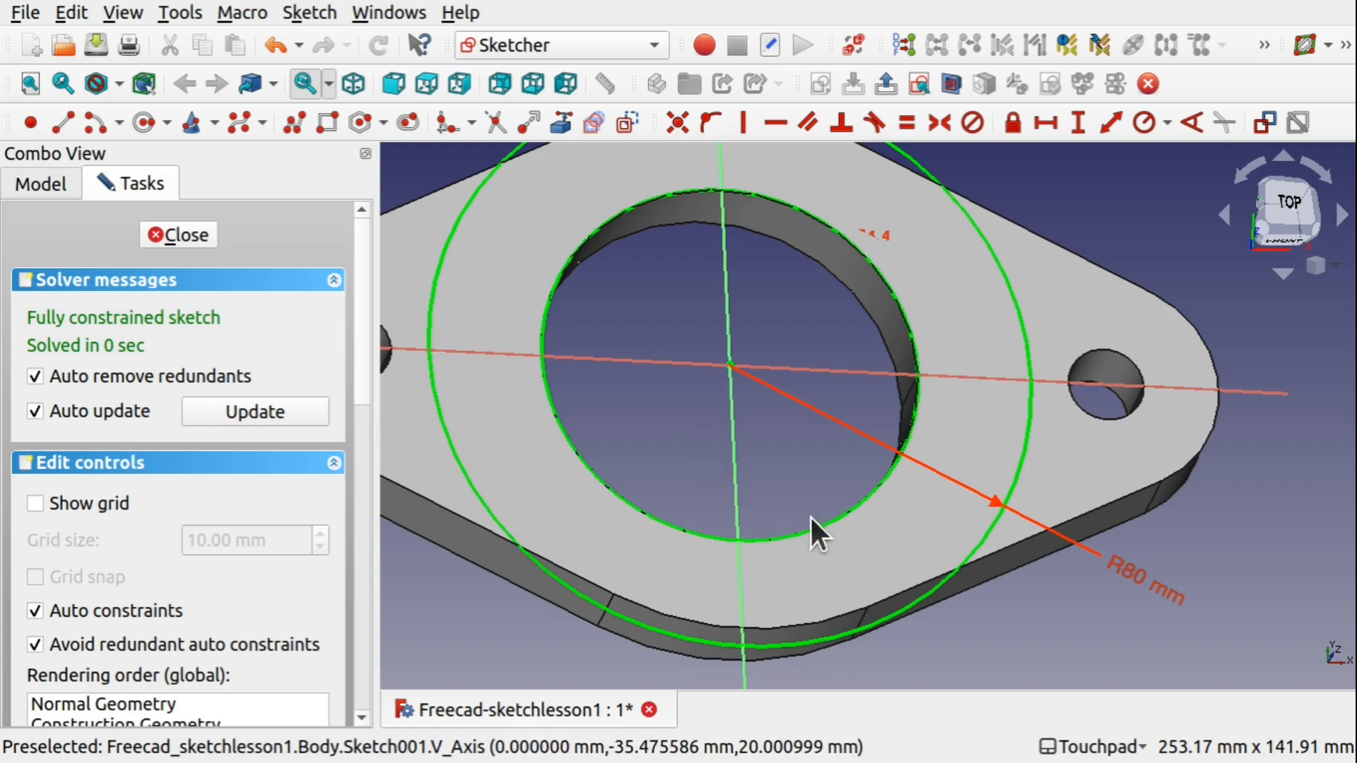
pyautogui.keyDown('shift'); pyautogui.moveTo(858, 419); pyautogui.dragTo(800, 468); pyautogui.keyUp('shift')
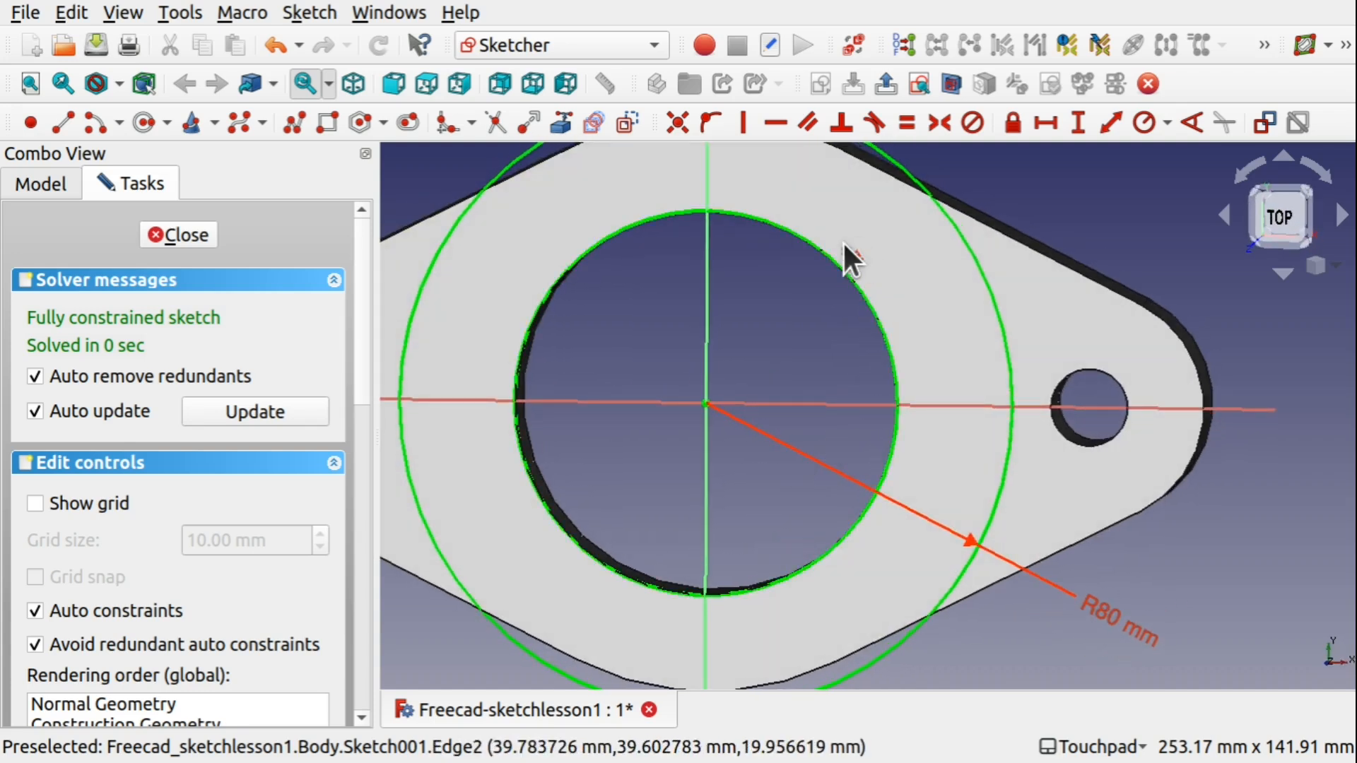
pyautogui.moveTo(779, 278)
pyautogui.keyDown('shift'); pyautogui.mouseDown()
pyautogui.moveTo(850, 265)
pyautogui.moveTo(854, 307)
pyautogui.mouseUp(); pyautogui.keyUp('shift')
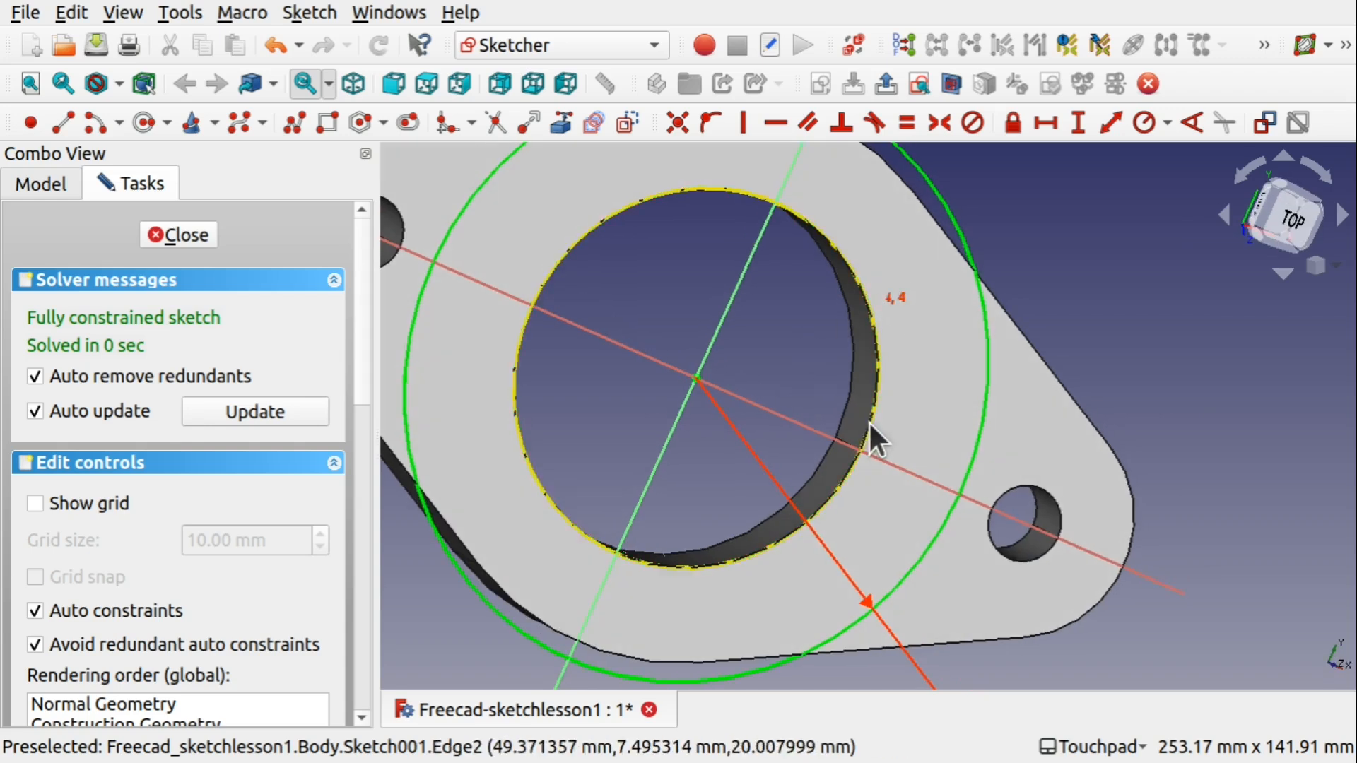
pyautogui.moveTo(633, 230)
pyautogui.keyDown('shift'); pyautogui.mouseDown()
pyautogui.moveTo(903, 337)
pyautogui.moveTo(857, 215)
pyautogui.moveTo(858, 298)
pyautogui.moveTo(812, 292)
pyautogui.mouseUp(); pyautogui.keyUp('shift')
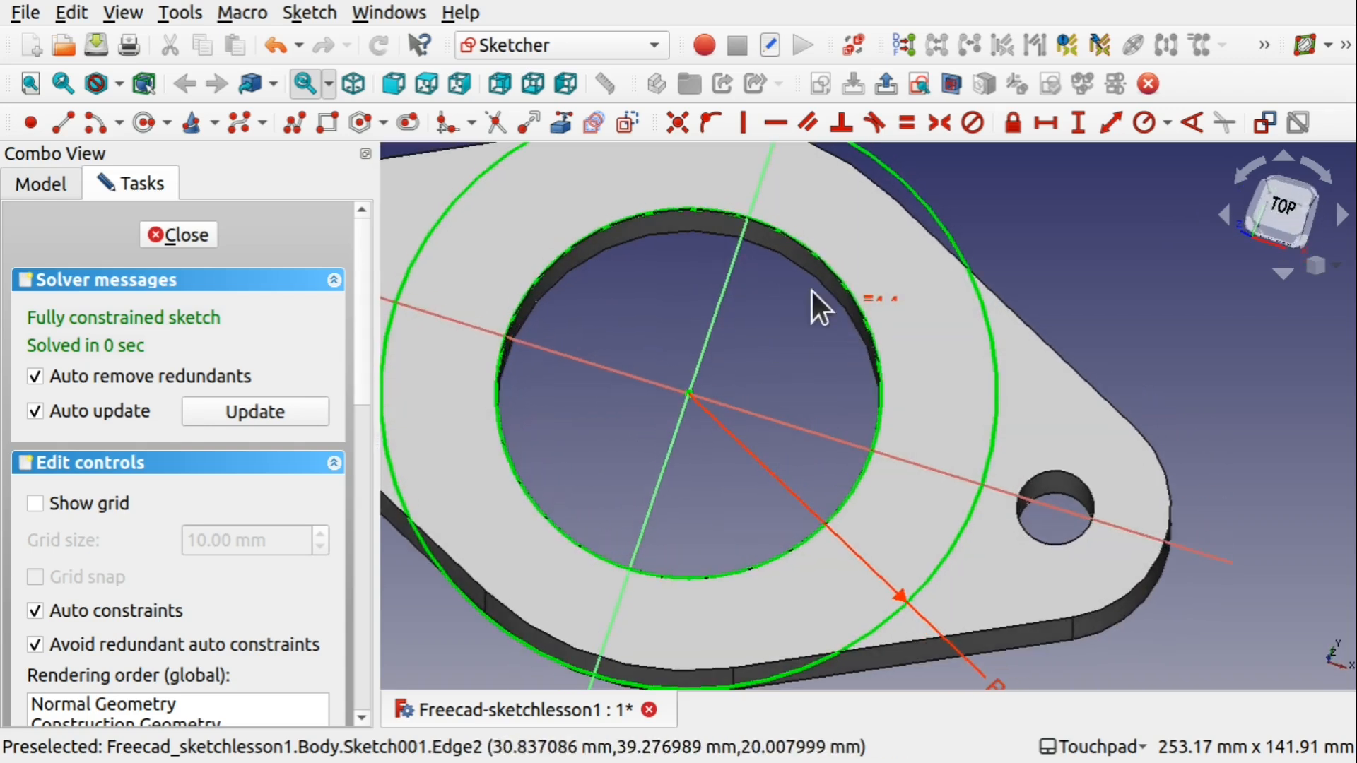
pyautogui.click(180, 235)
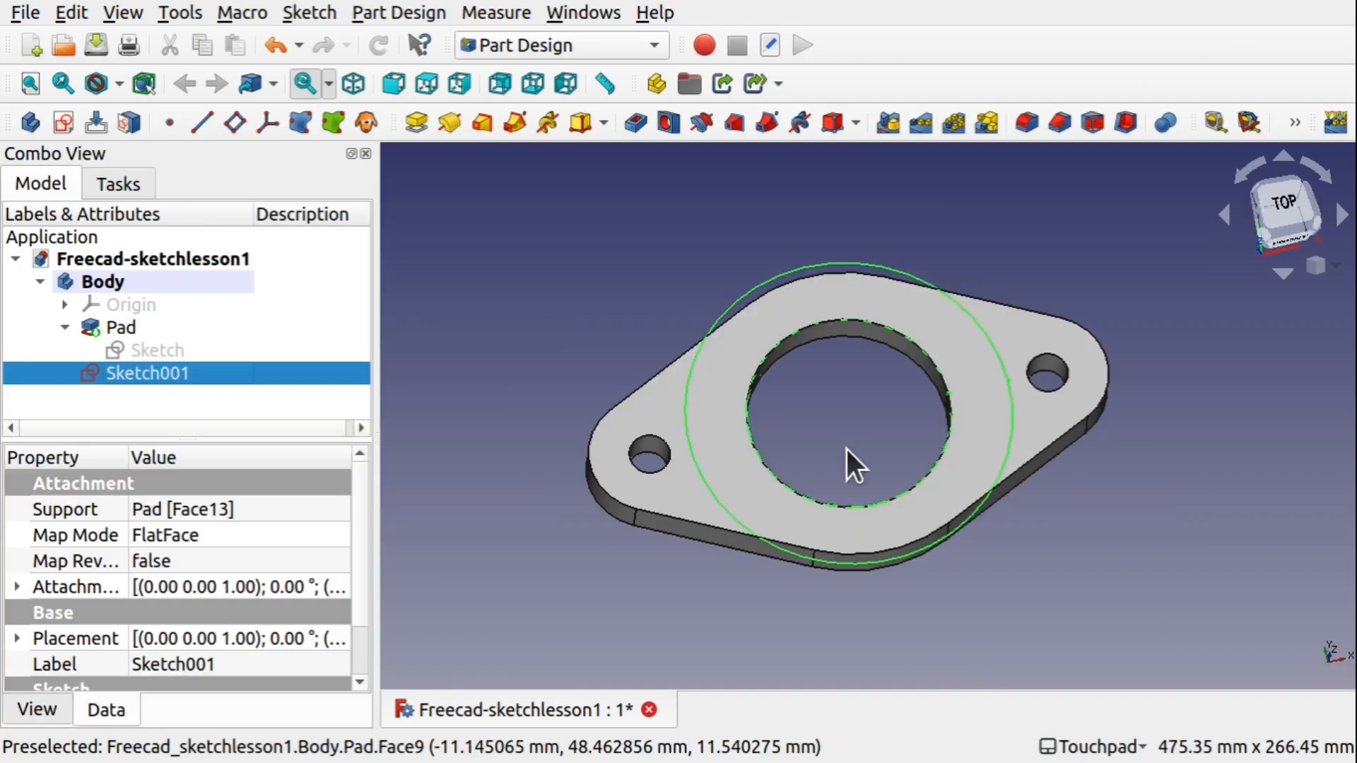
# - Pad the ring sketch on the plate's top face to a length of 50 mm
pyautogui.keyDown('shift'); pyautogui.moveTo(847, 449); pyautogui.dragTo(820, 331); pyautogui.keyUp('shift')
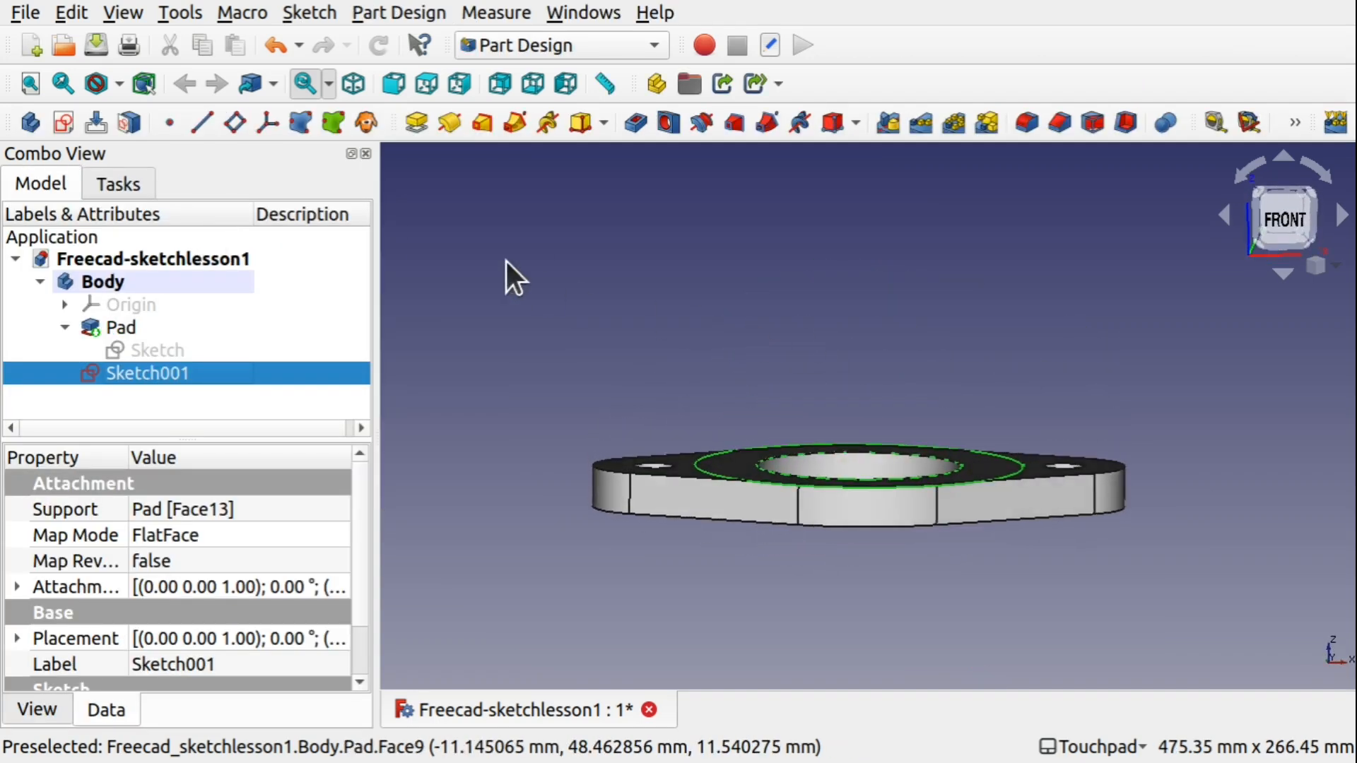
pyautogui.click(410, 129)
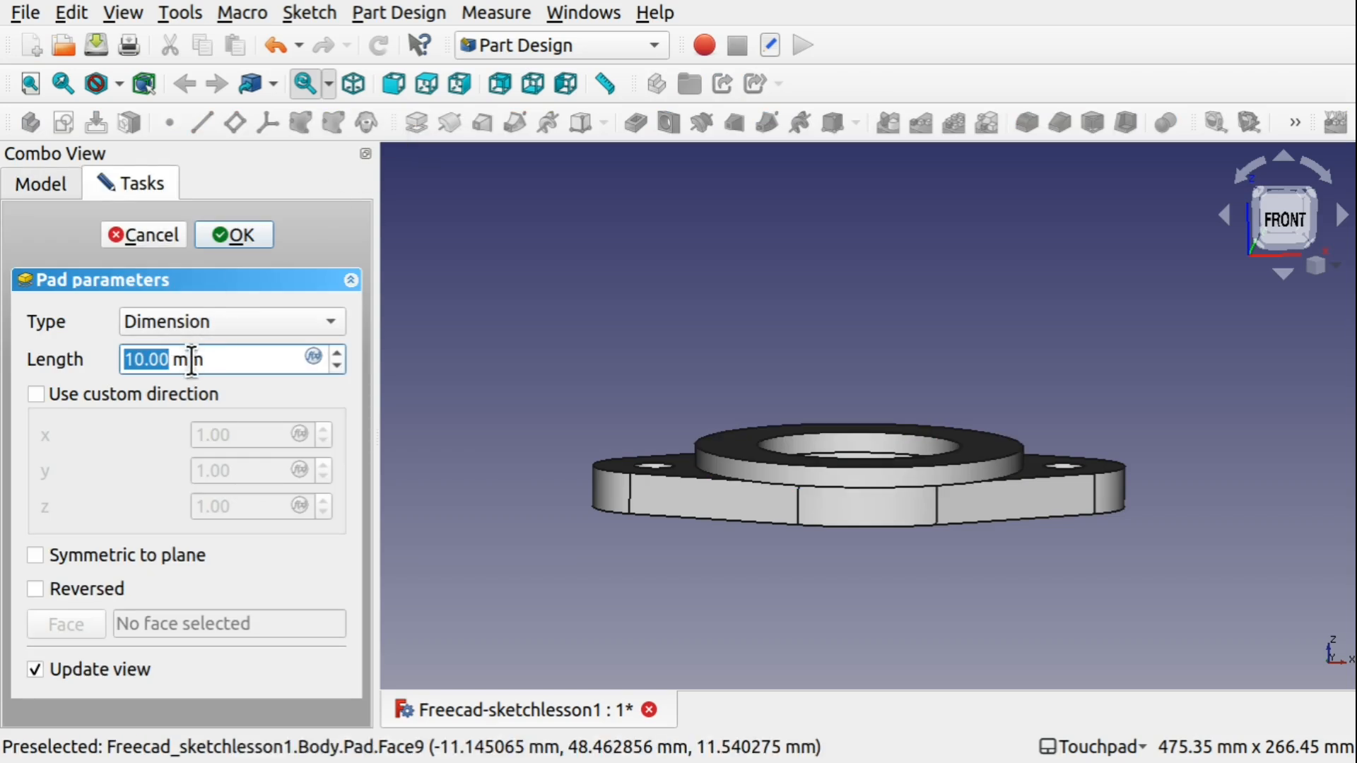
pyautogui.write('50')
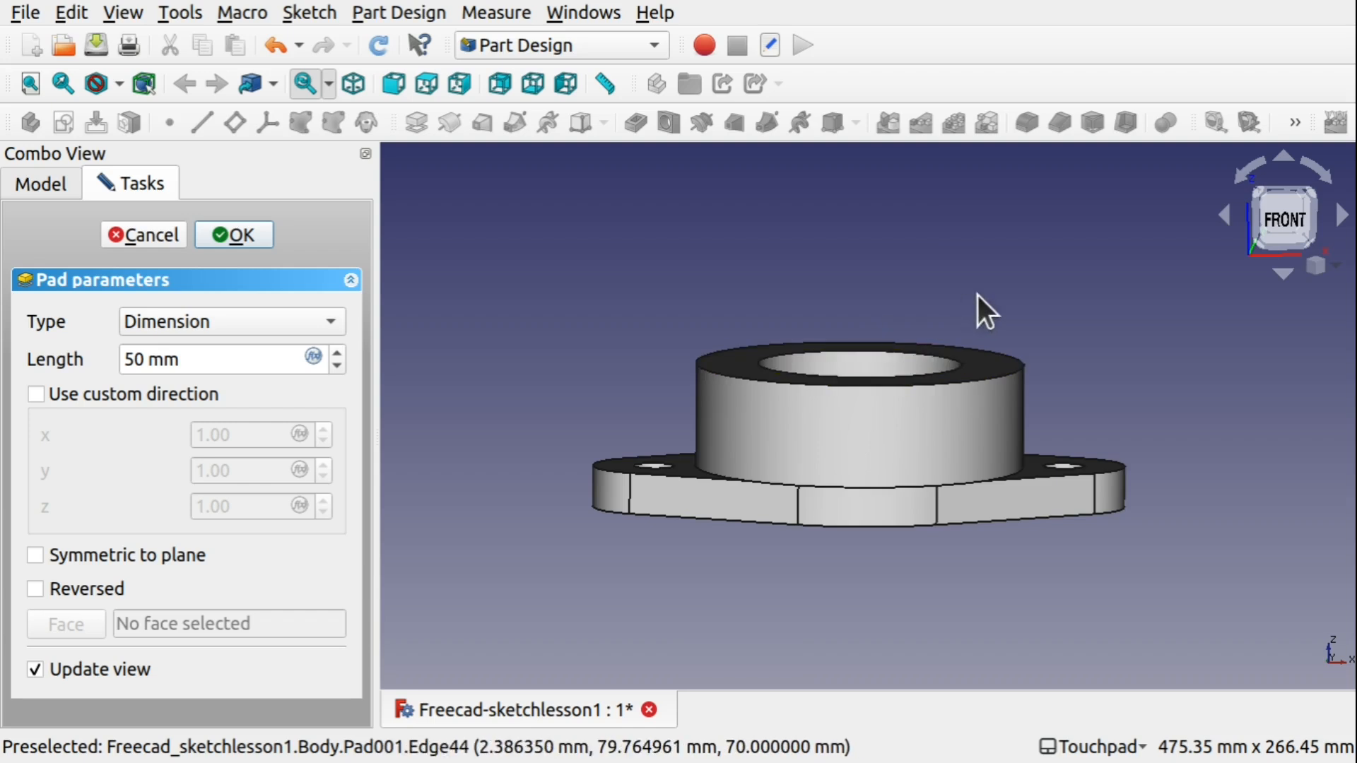
pyautogui.keyDown('alt'); pyautogui.moveTo(979, 294); pyautogui.dragTo(933, 307); pyautogui.keyUp('alt')
pyautogui.click(240, 235)
pyautogui.keyDown('alt'); pyautogui.moveTo(782, 294); pyautogui.dragTo(893, 445); pyautogui.keyUp('alt')
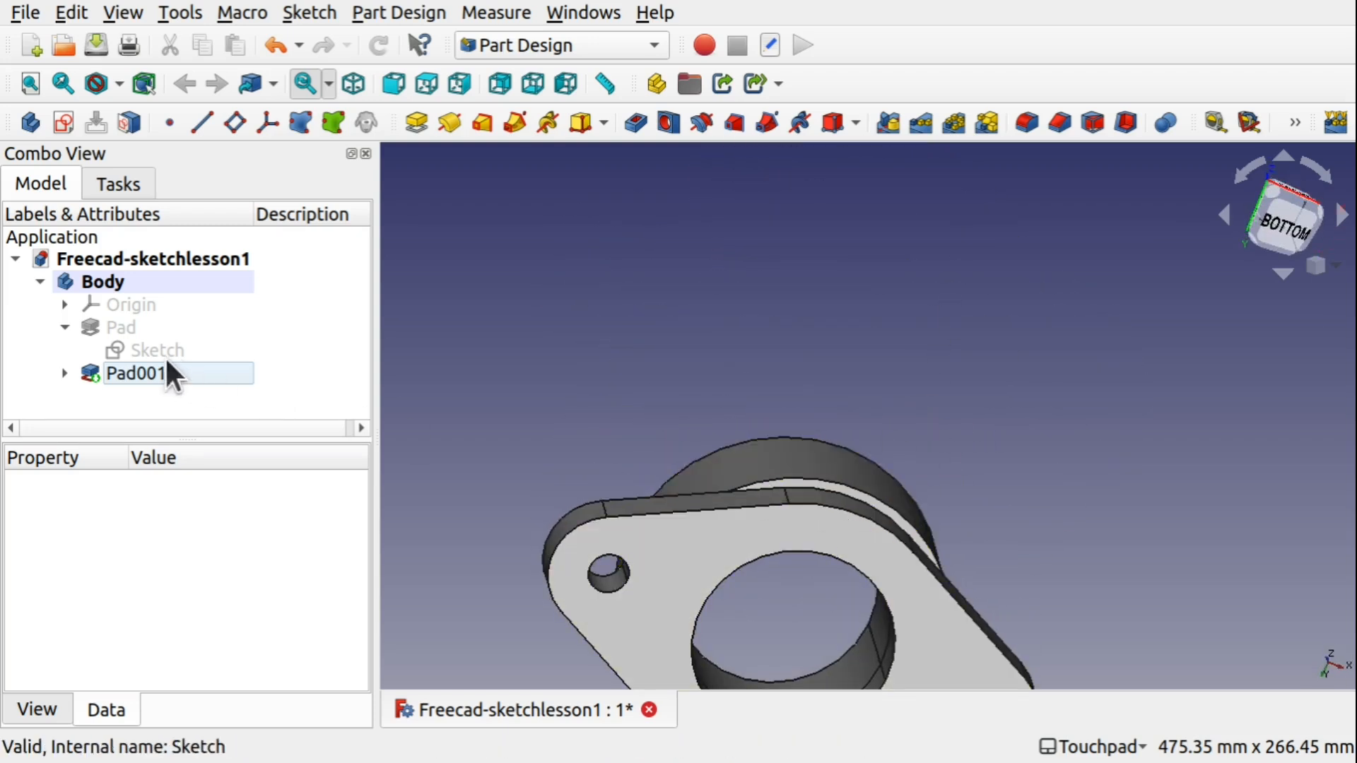
pyautogui.keyDown('alt'); pyautogui.moveTo(963, 418); pyautogui.dragTo(837, 583); pyautogui.keyUp('alt')
pyautogui.keyDown('alt'); pyautogui.moveTo(957, 303); pyautogui.dragTo(878, 498); pyautogui.keyUp('alt')
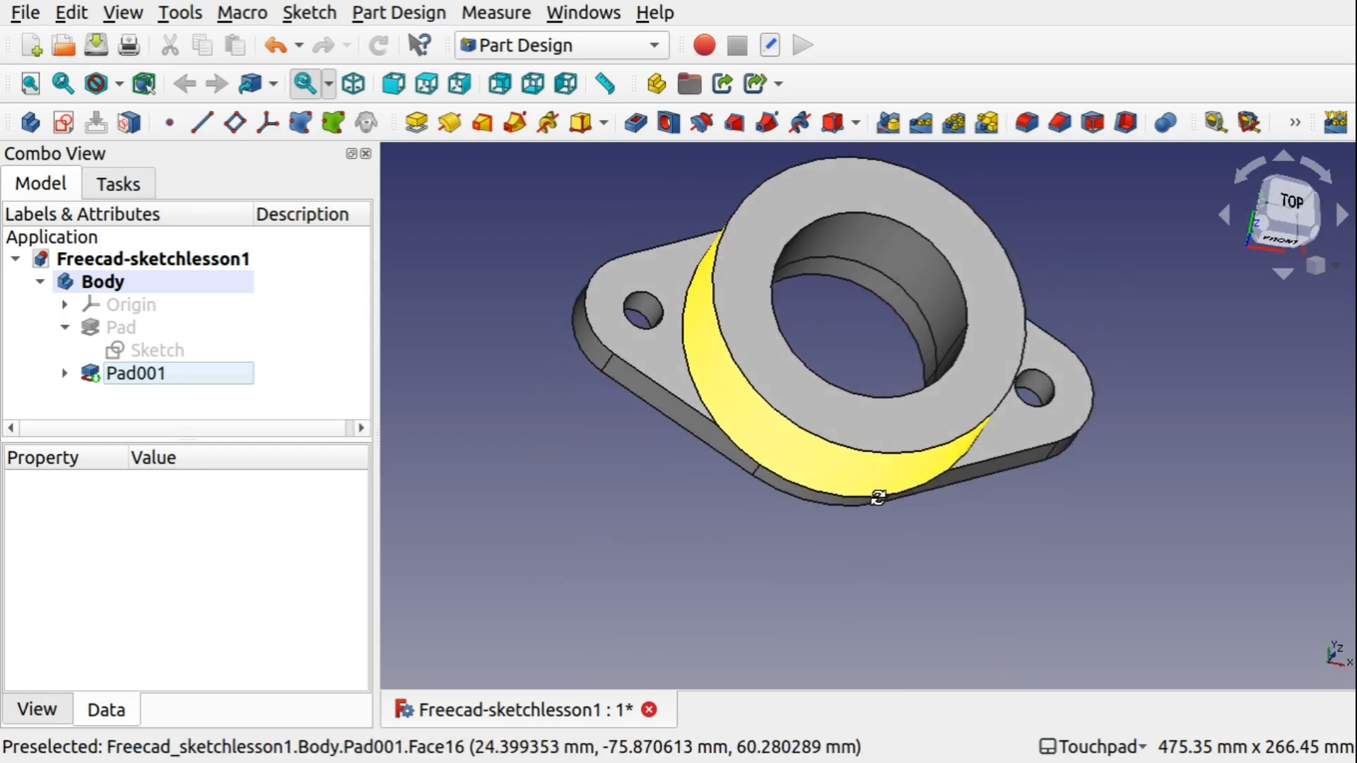
# - Compare the two pad stages by hiding Pad001, showing the base Pad alone, and displaying Pad001 again
pyautogui.click(108, 372)
pyautogui.press('space')
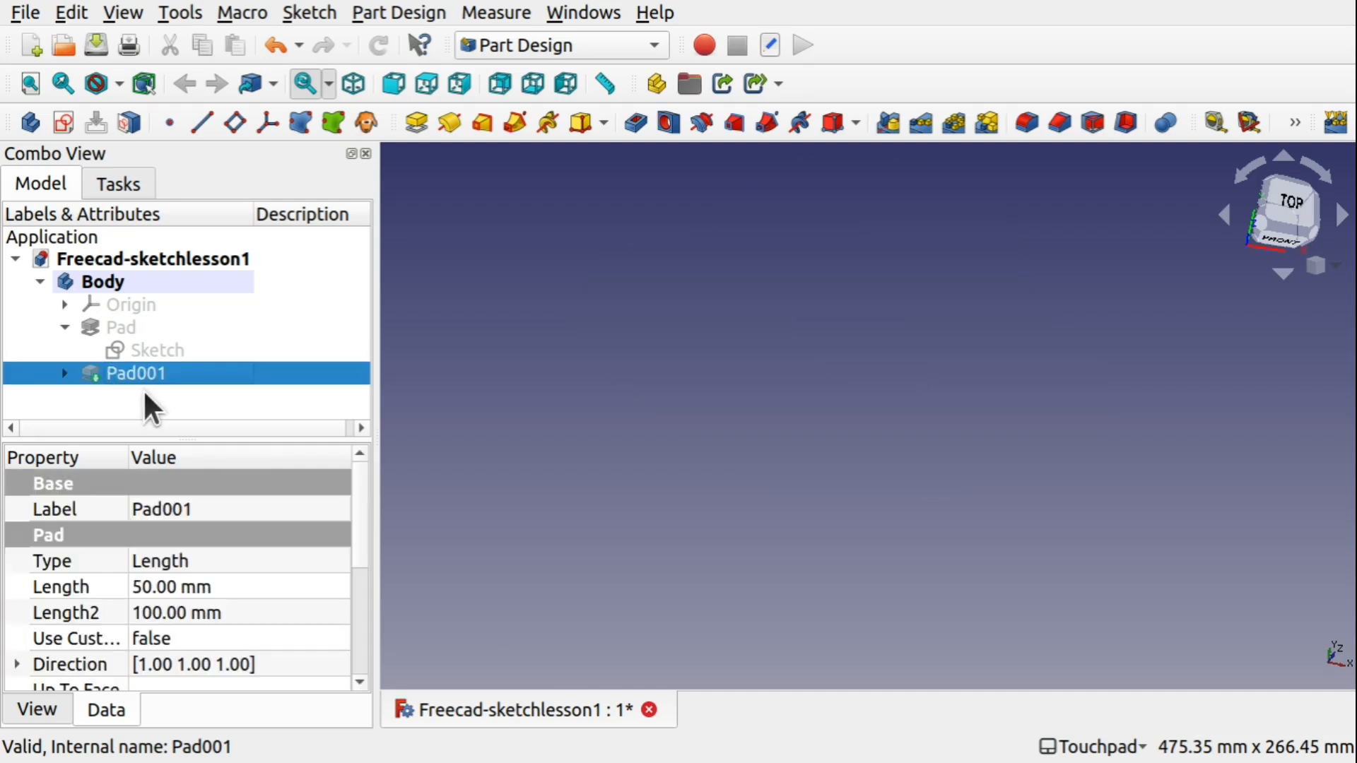
pyautogui.click(113, 326)
pyautogui.press('space')
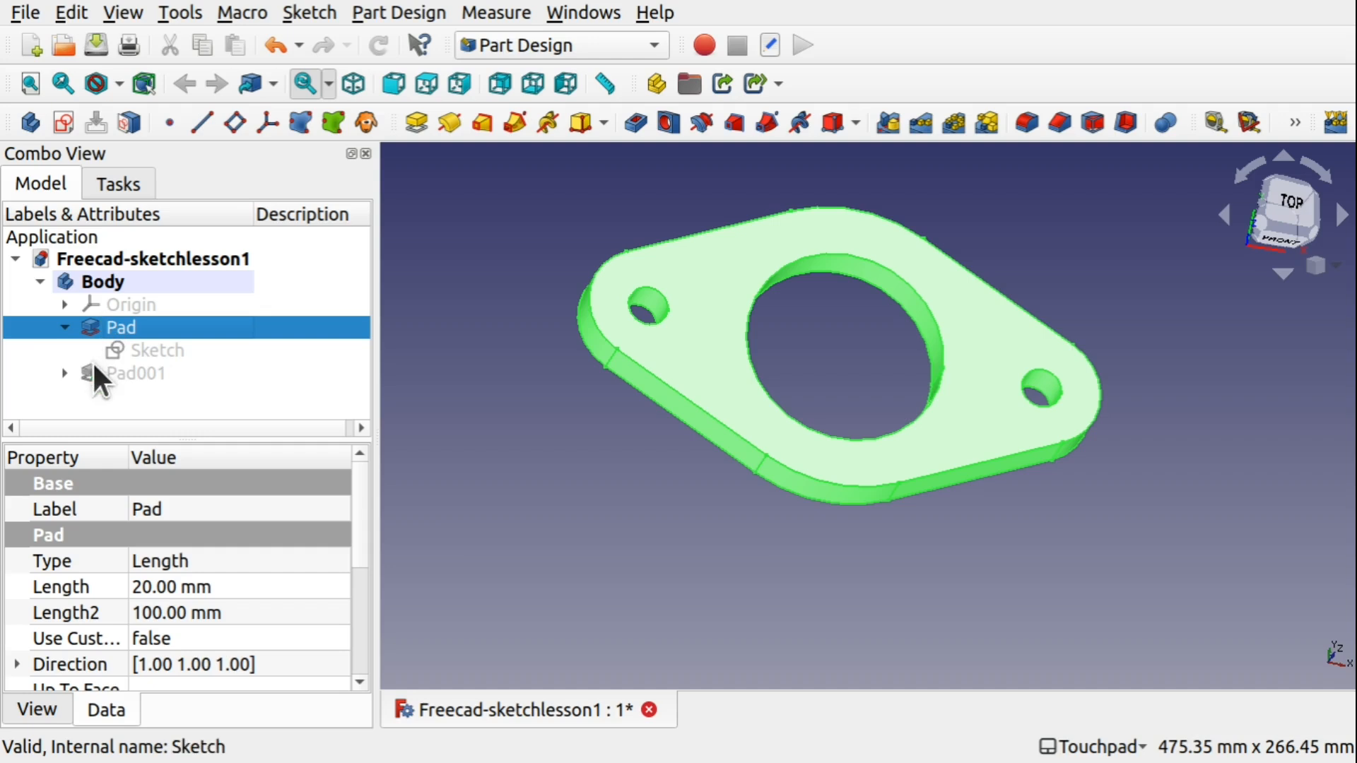
pyautogui.click(127, 365)
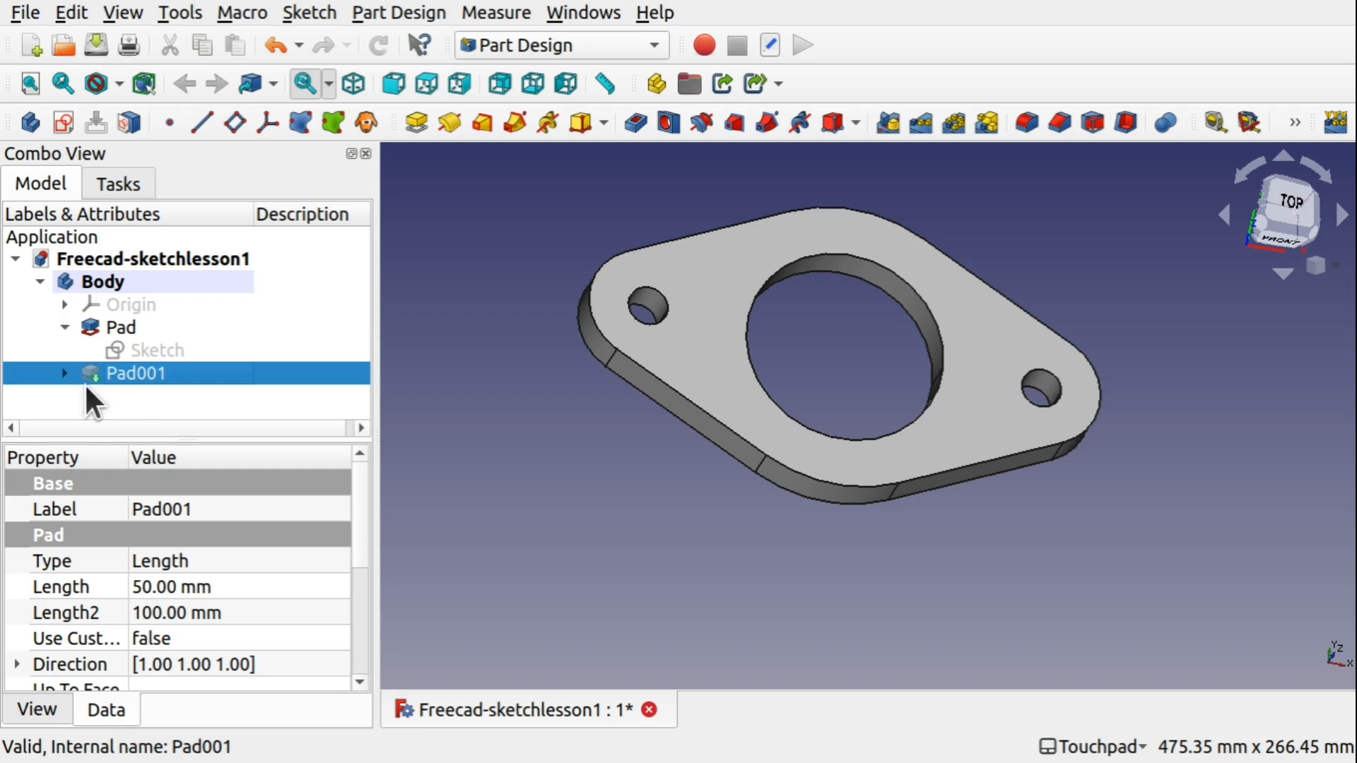
pyautogui.press('space')
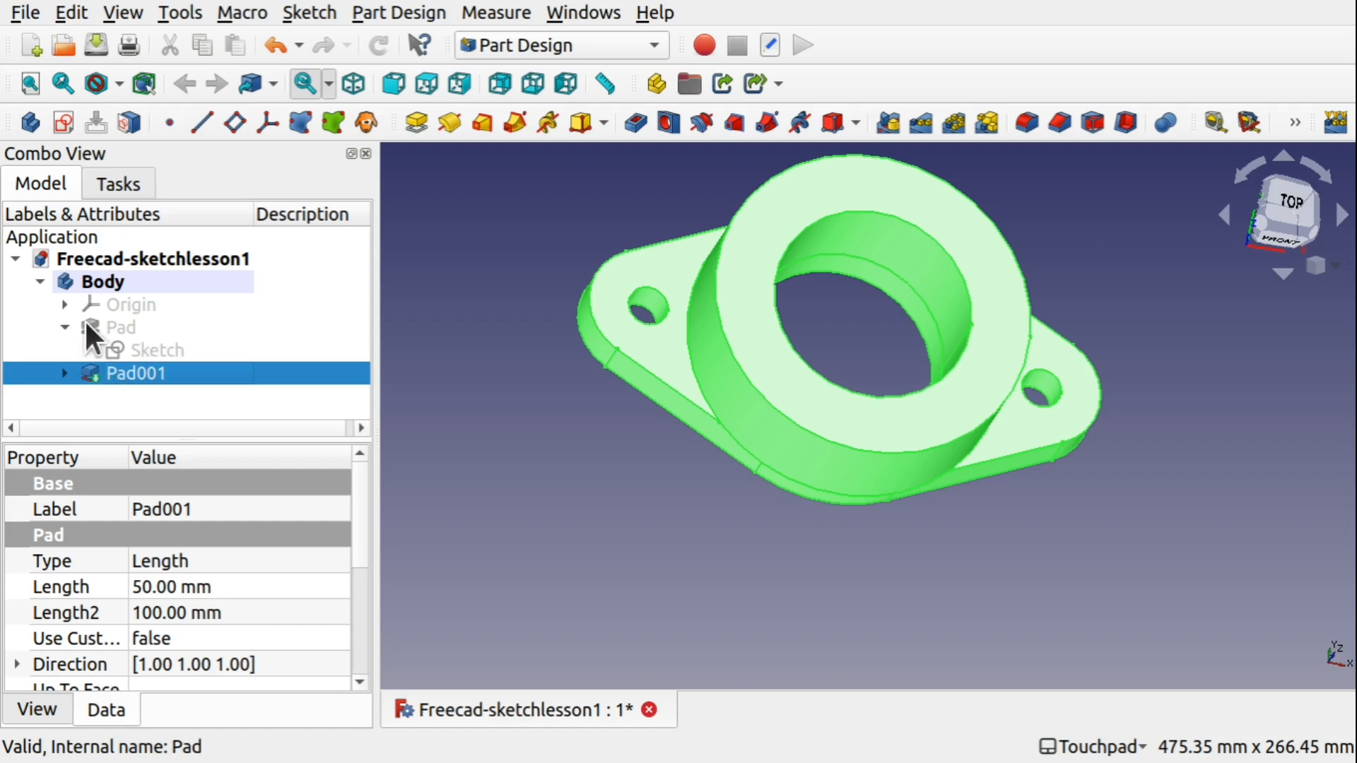
# - Reopen Sketch001 under Pad001, set the outer circle's radius to 75 mm, and close the sketch
pyautogui.click(63, 373)
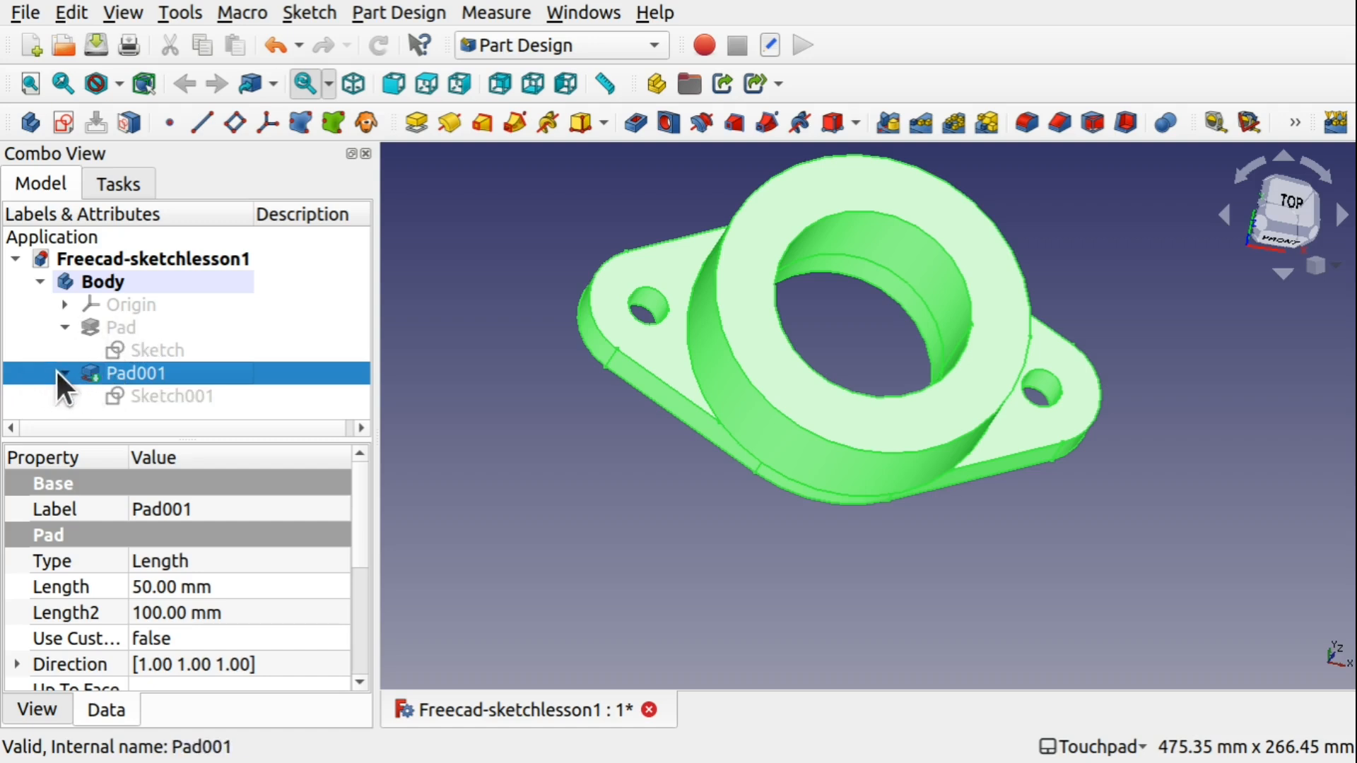
pyautogui.click(165, 398)
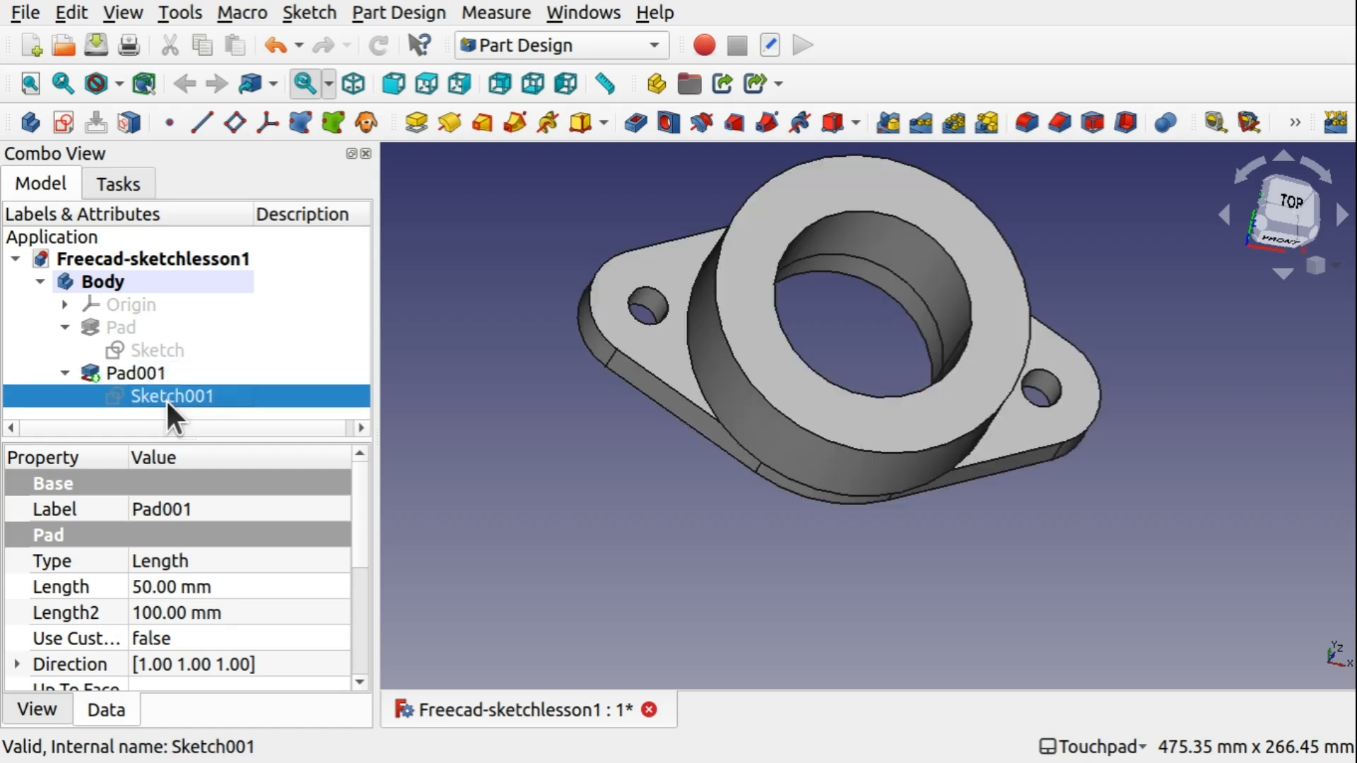
pyautogui.doubleClick(167, 397)
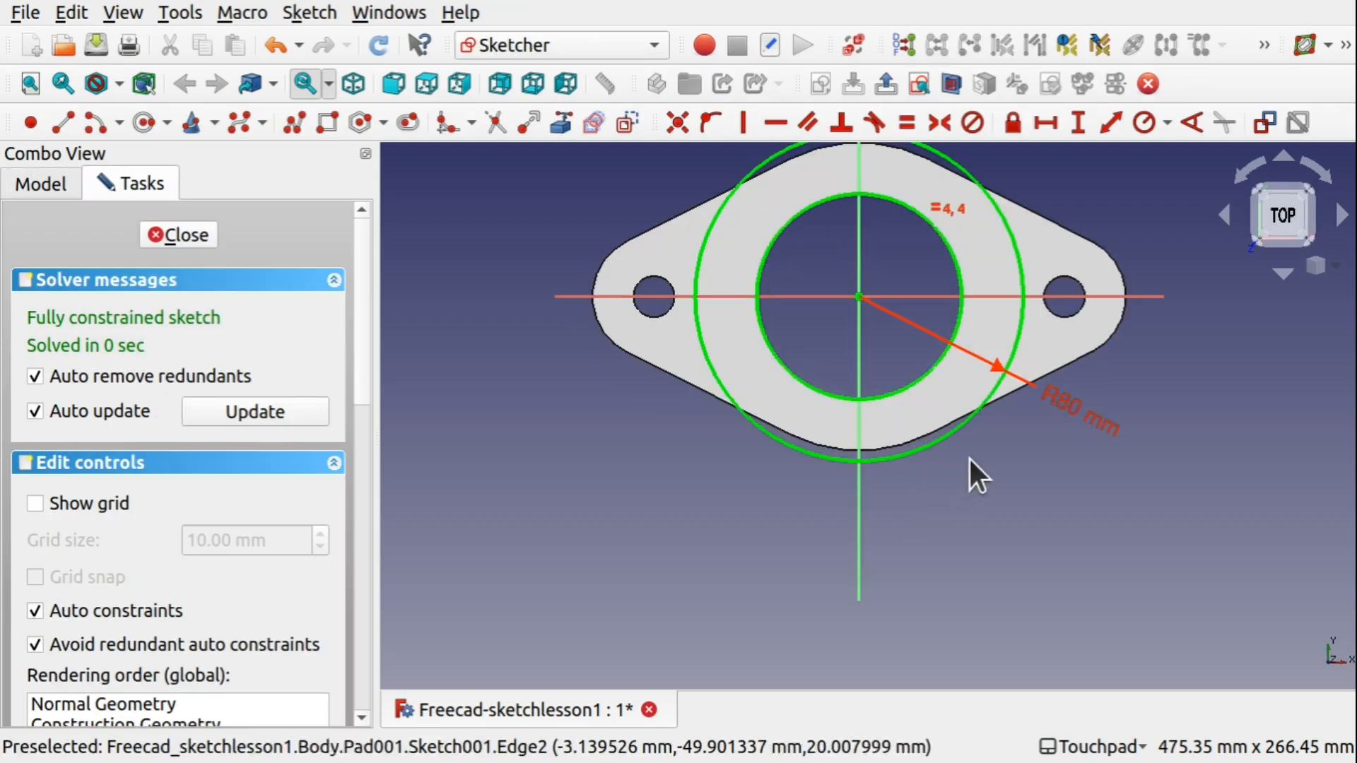
pyautogui.doubleClick(1047, 399)
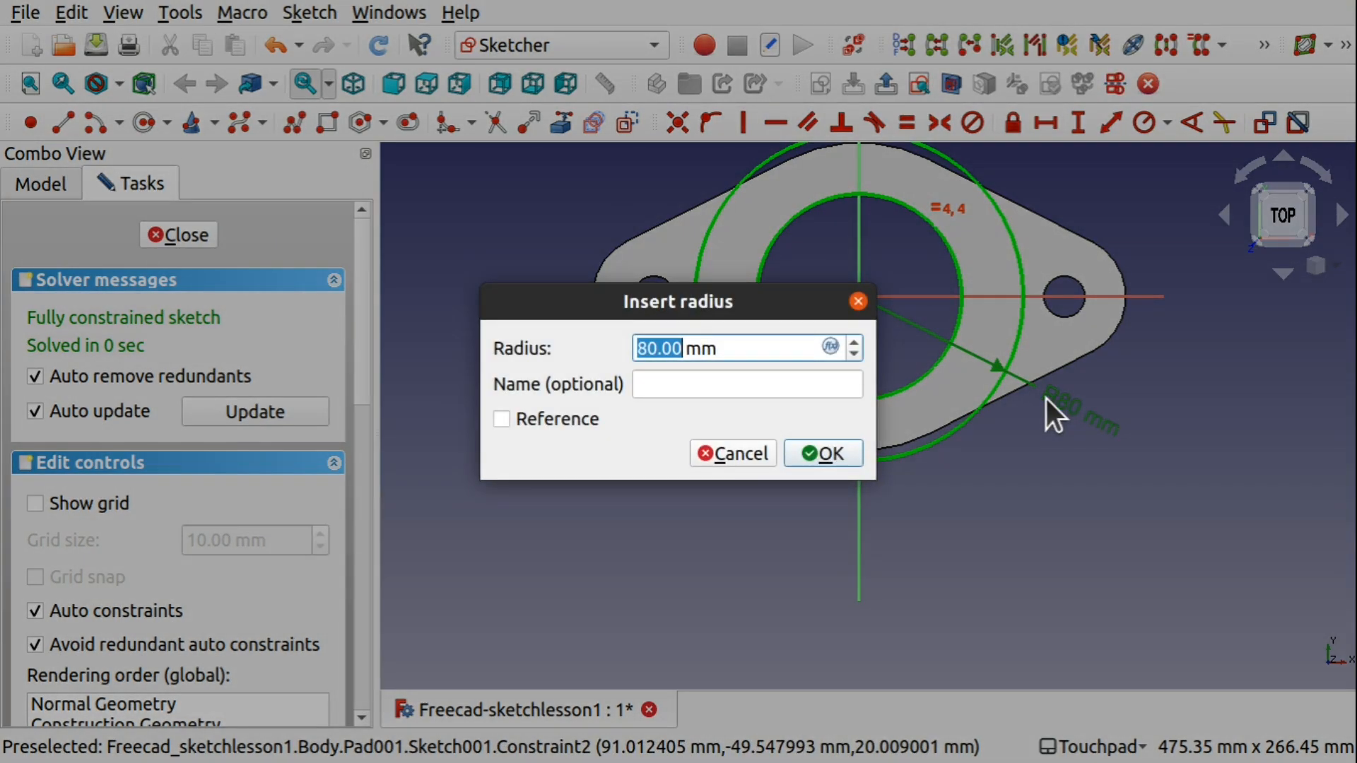
pyautogui.write('75')
pyautogui.press('Return')
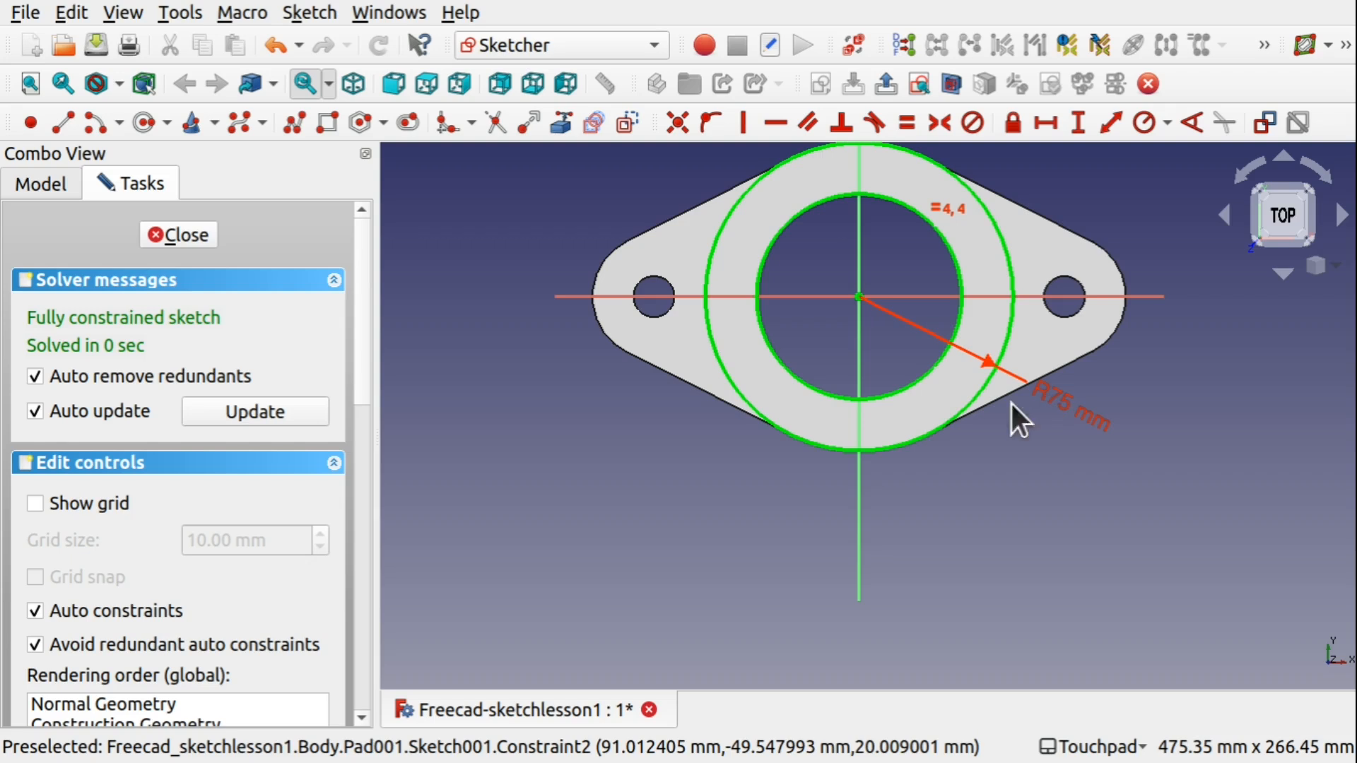
pyautogui.click(193, 236)
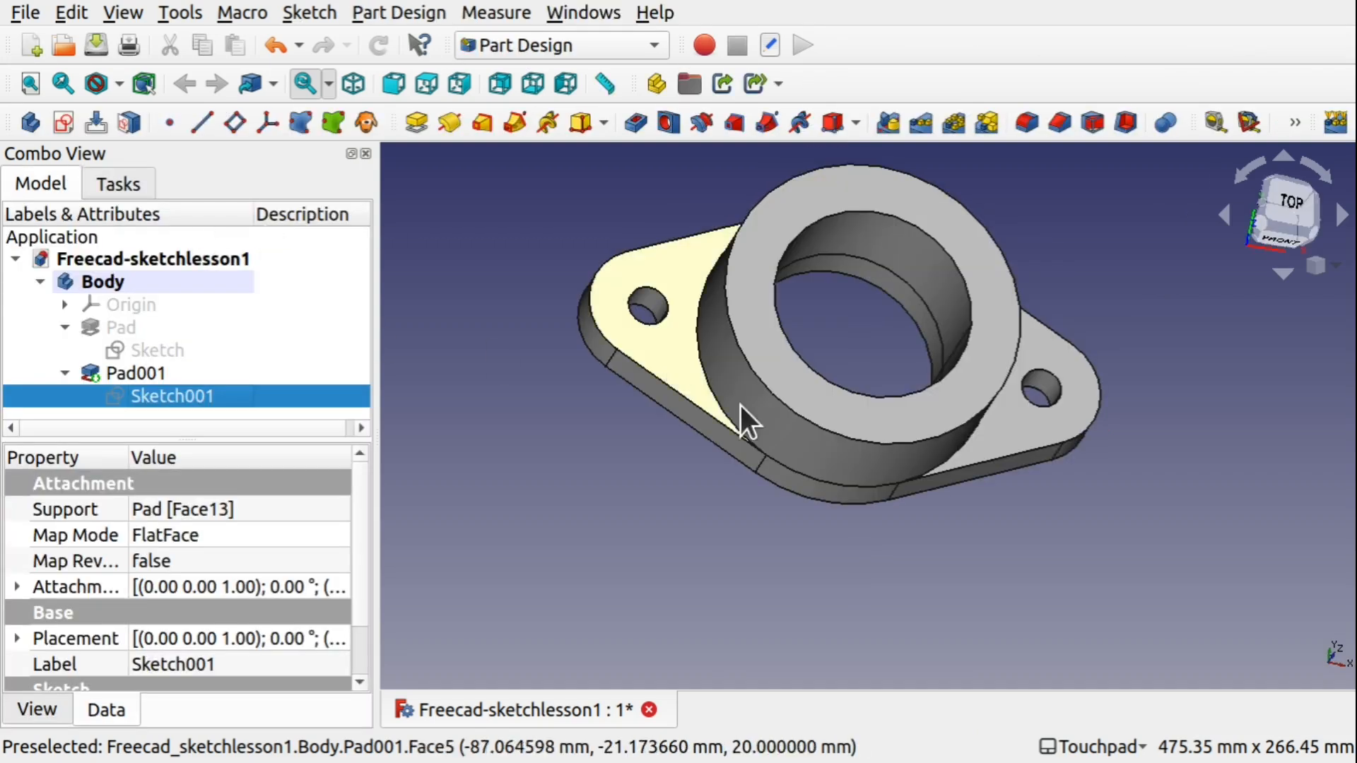
# - Inspect the flange from several angles and save the document
pyautogui.moveTo(775, 521)
pyautogui.keyDown('alt'); pyautogui.mouseDown()
pyautogui.moveTo(770, 491)
pyautogui.moveTo(877, 384)
pyautogui.moveTo(660, 339)
pyautogui.moveTo(893, 353)
pyautogui.moveTo(651, 328)
pyautogui.mouseUp(); pyautogui.keyUp('alt')
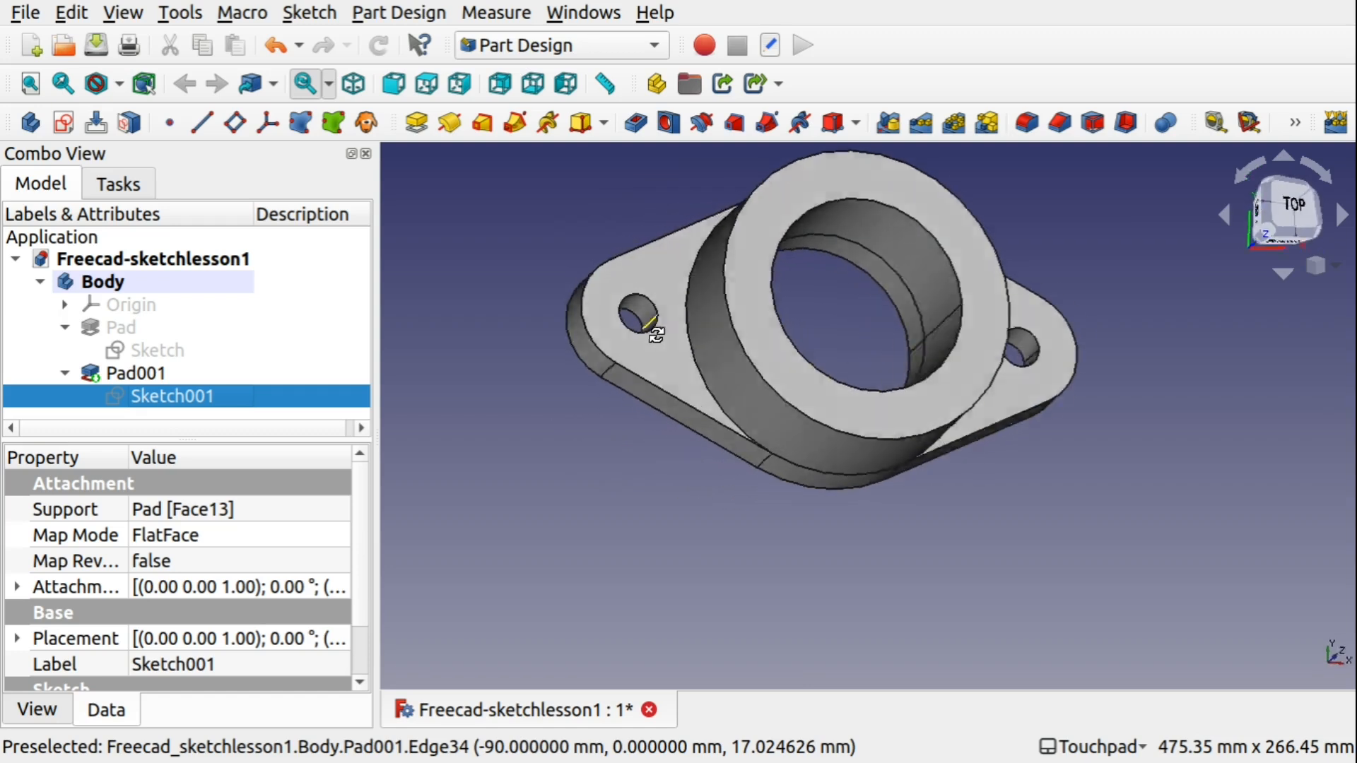
pyautogui.keyDown('alt'); pyautogui.moveTo(882, 385); pyautogui.dragTo(782, 428); pyautogui.keyUp('alt')
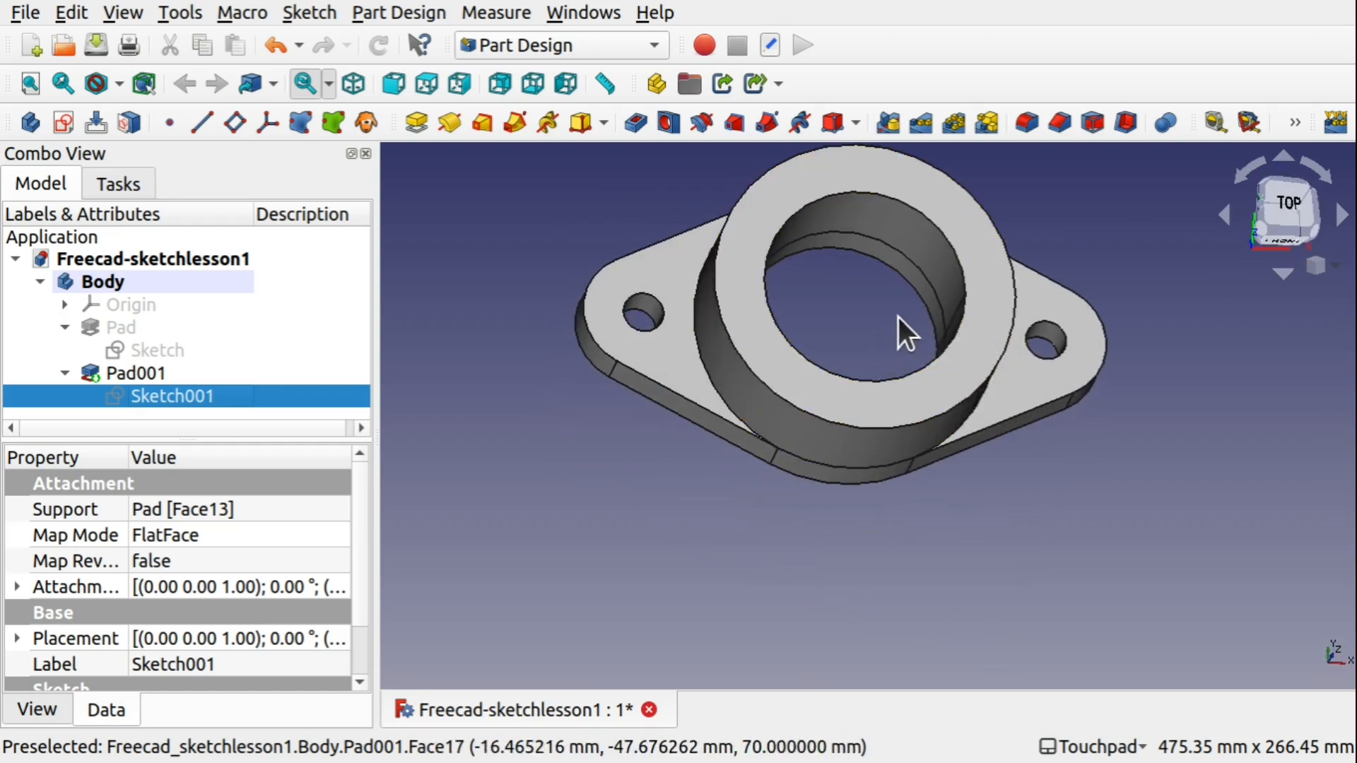
pyautogui.keyDown('shift'); pyautogui.moveTo(897, 317); pyautogui.dragTo(849, 480); pyautogui.keyUp('shift')
pyautogui.hotkey('ctrl', 's')
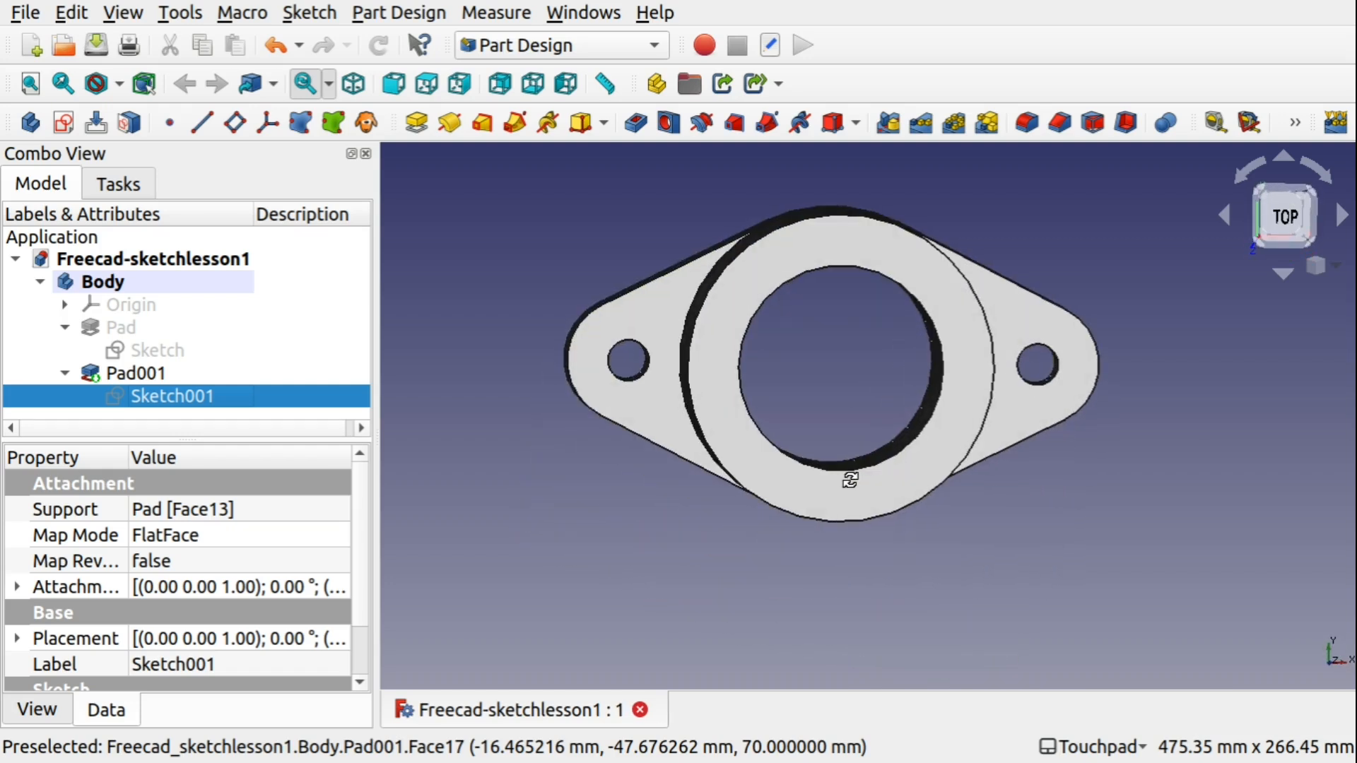